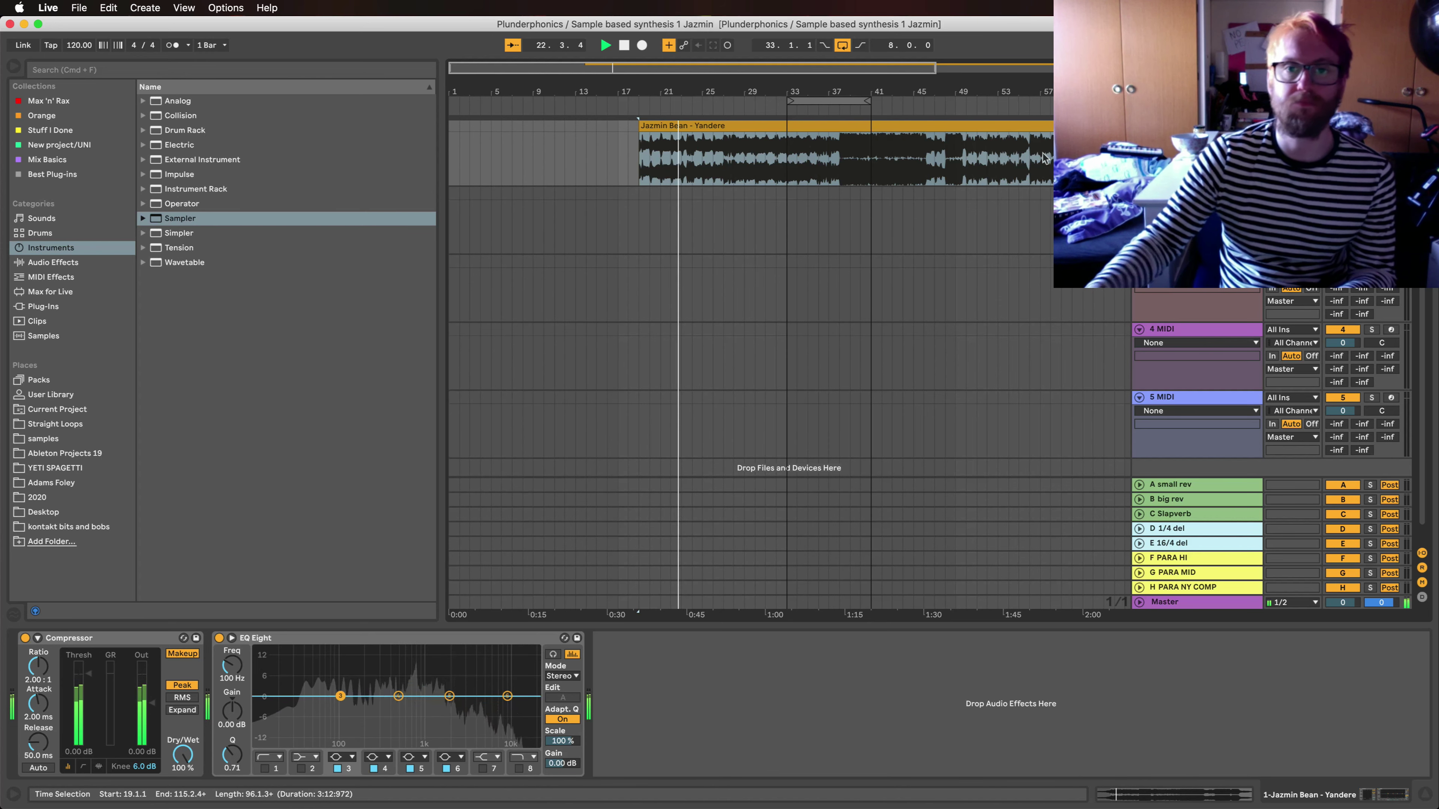
Step: Turn off arrangement looping, disable Warp on the Jazmin Bean - Yandere clip and set its start to the beginning of the sample
{"action": "left_click", "coordinate": [842, 47]}
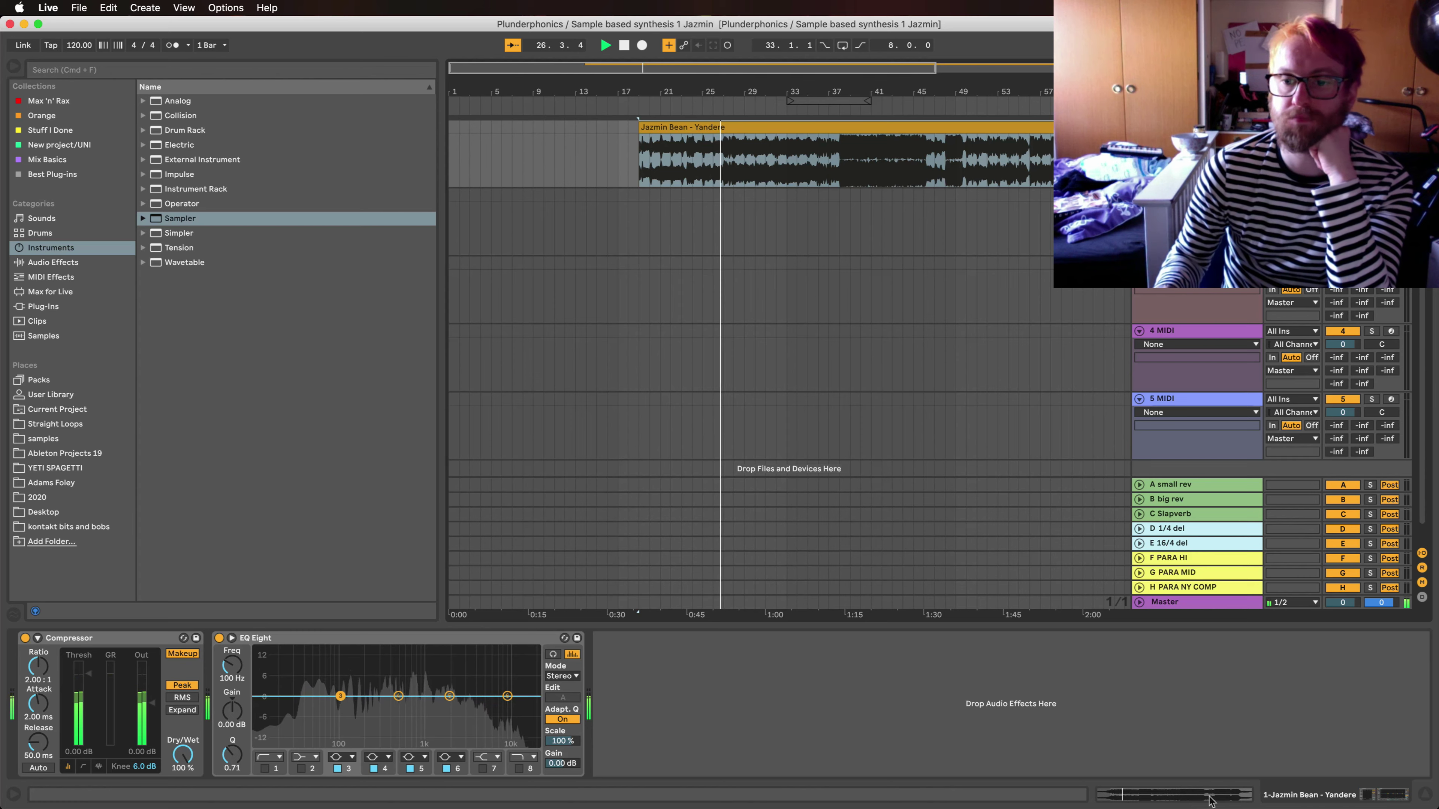
{"action": "left_click", "coordinate": [1140, 801]}
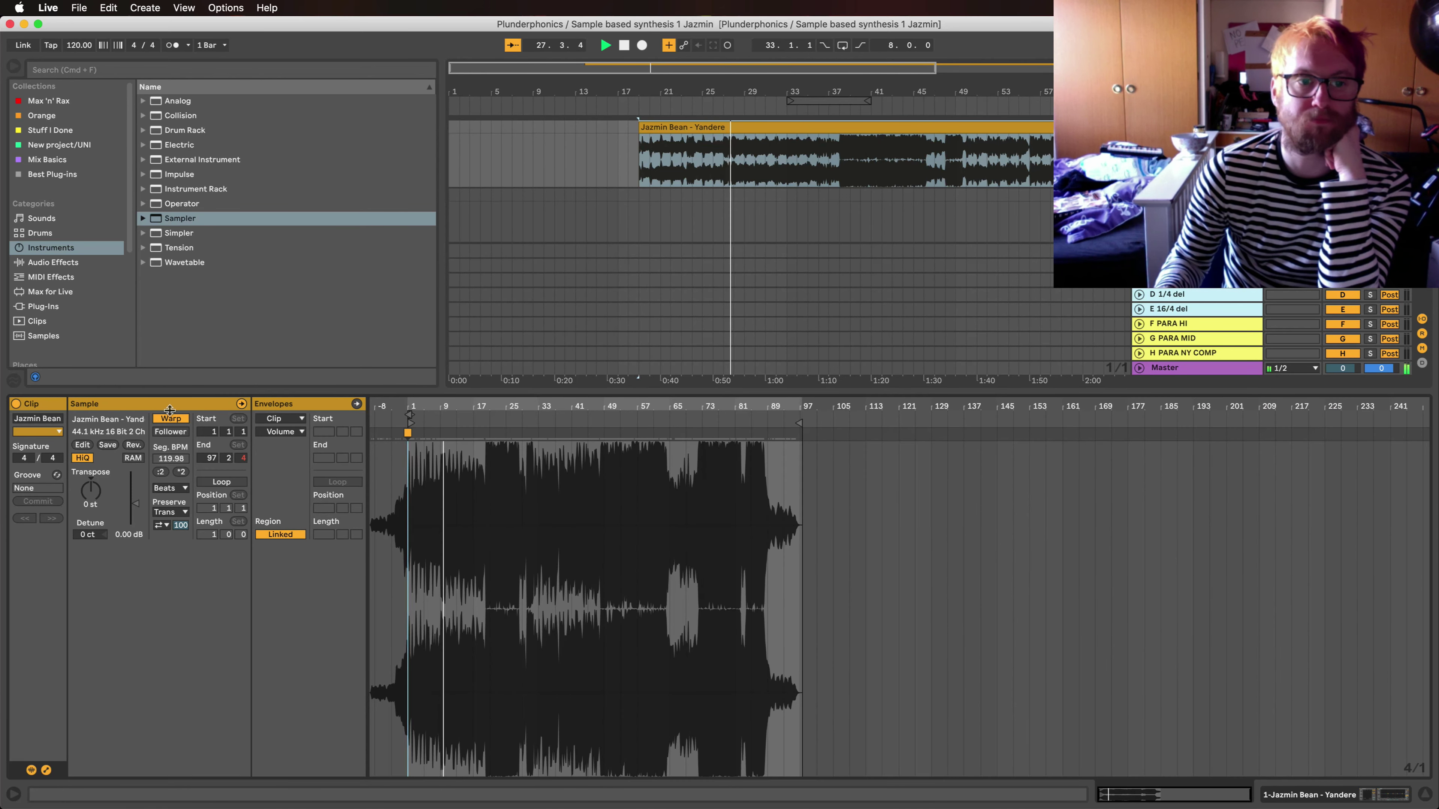
{"action": "left_click", "coordinate": [170, 419]}
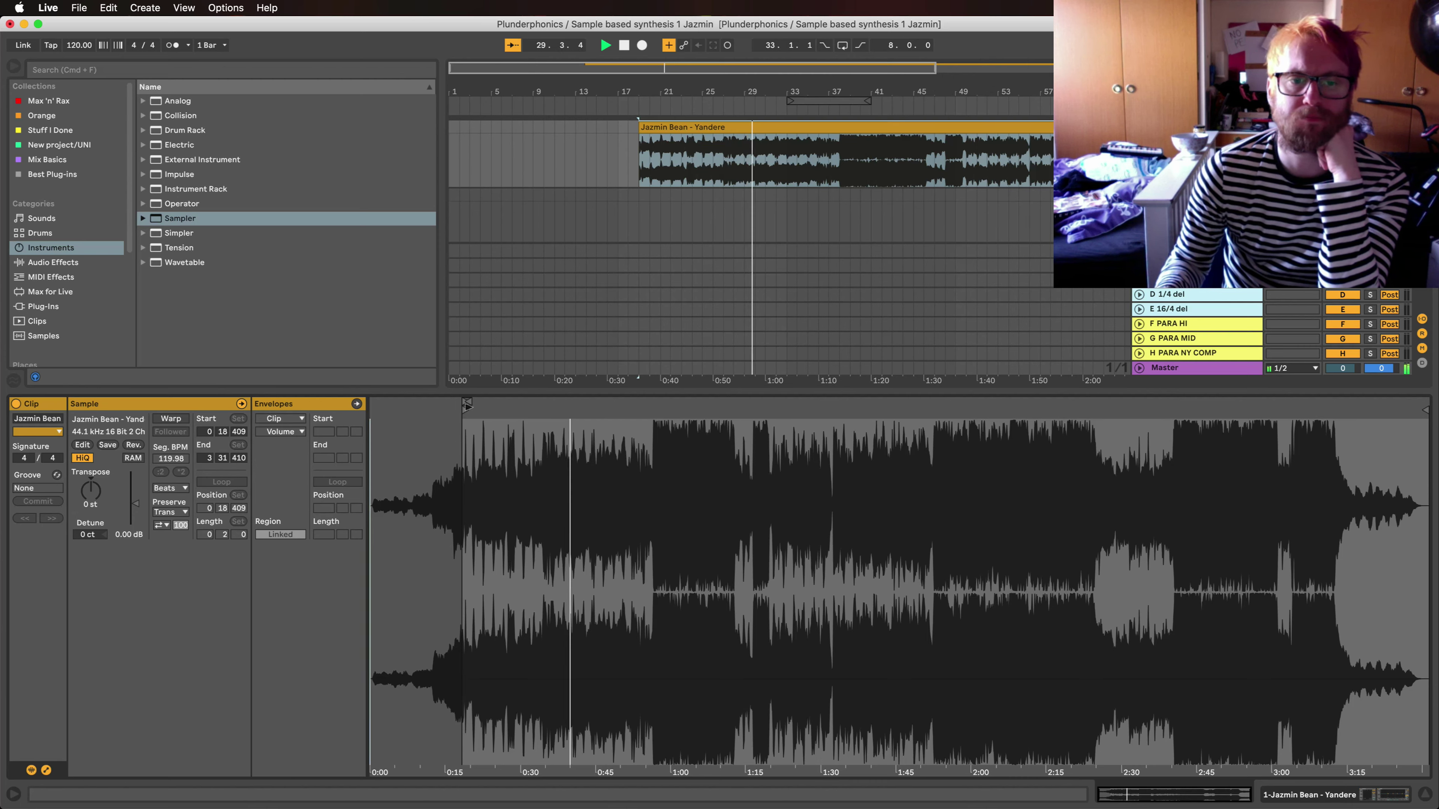
{"action": "left_click_drag", "start_coordinate": [466, 406], "coordinate": [373, 407]}
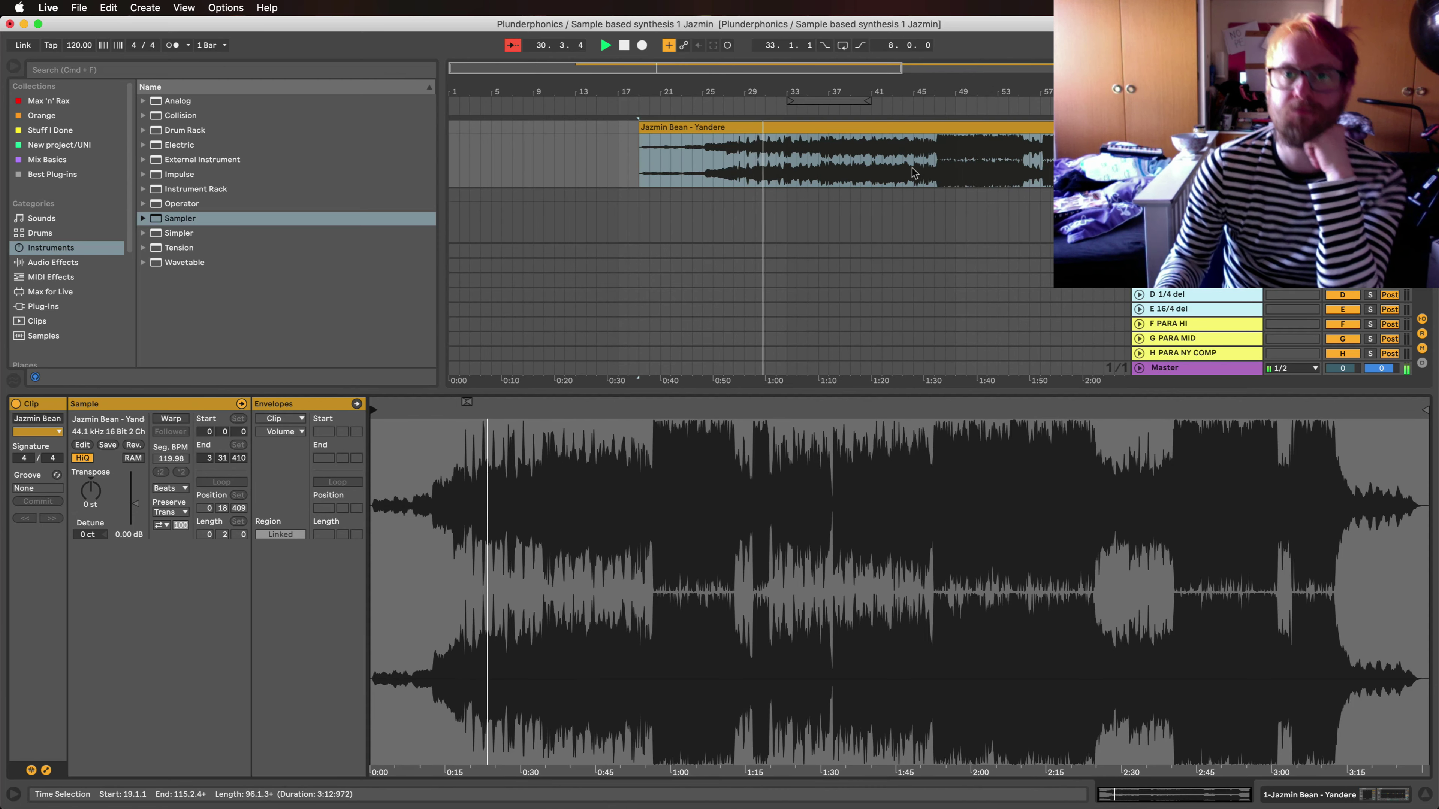
Step: Play the song from bar 41 and from bar 43 to locate a sustained passage for sampling
{"action": "left_click", "coordinate": [877, 169]}
{"action": "key", "text": "space"}
{"action": "key", "text": "space"}
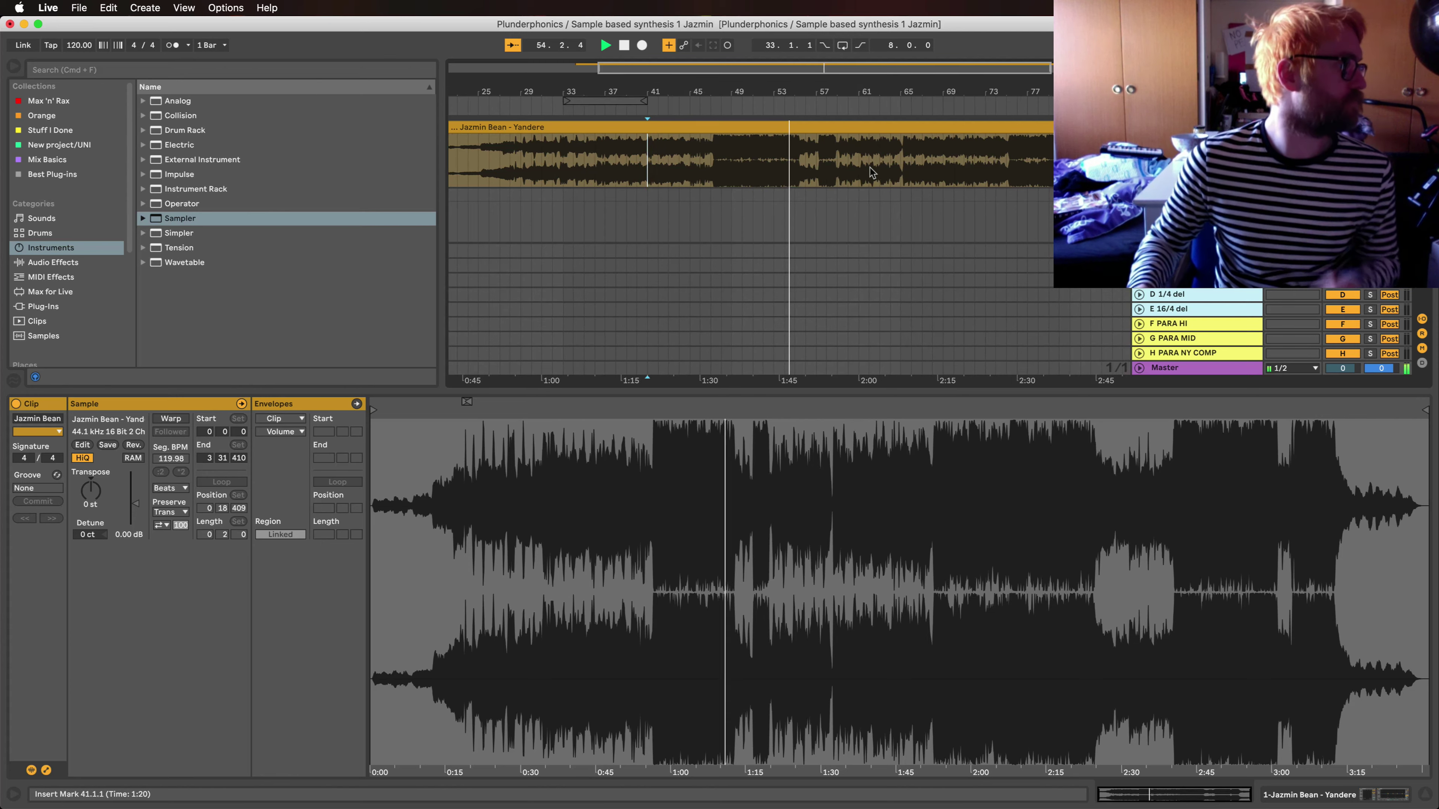
{"action": "key", "text": "space"}
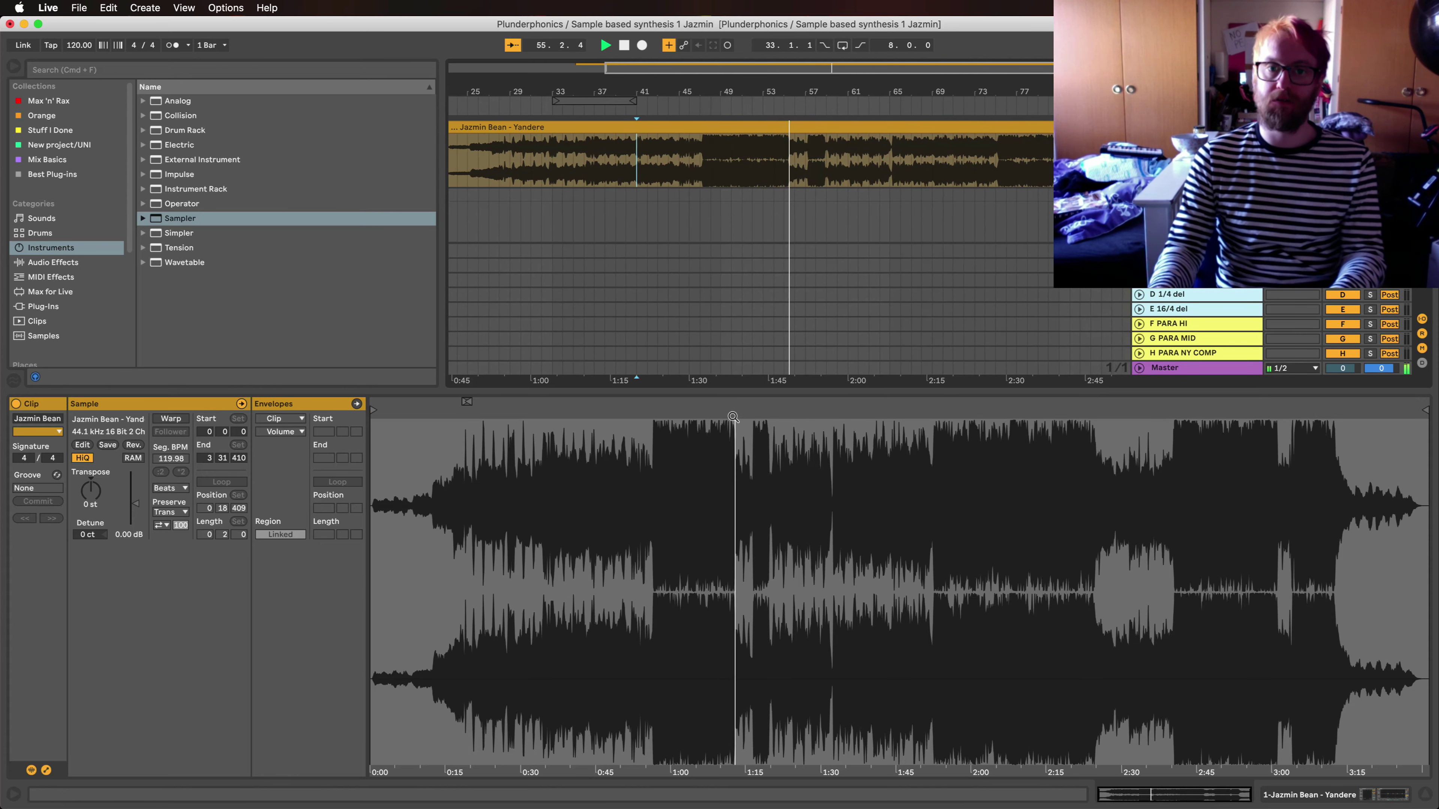
{"action": "left_click_drag", "start_coordinate": [733, 407], "coordinate": [1390, 409]}
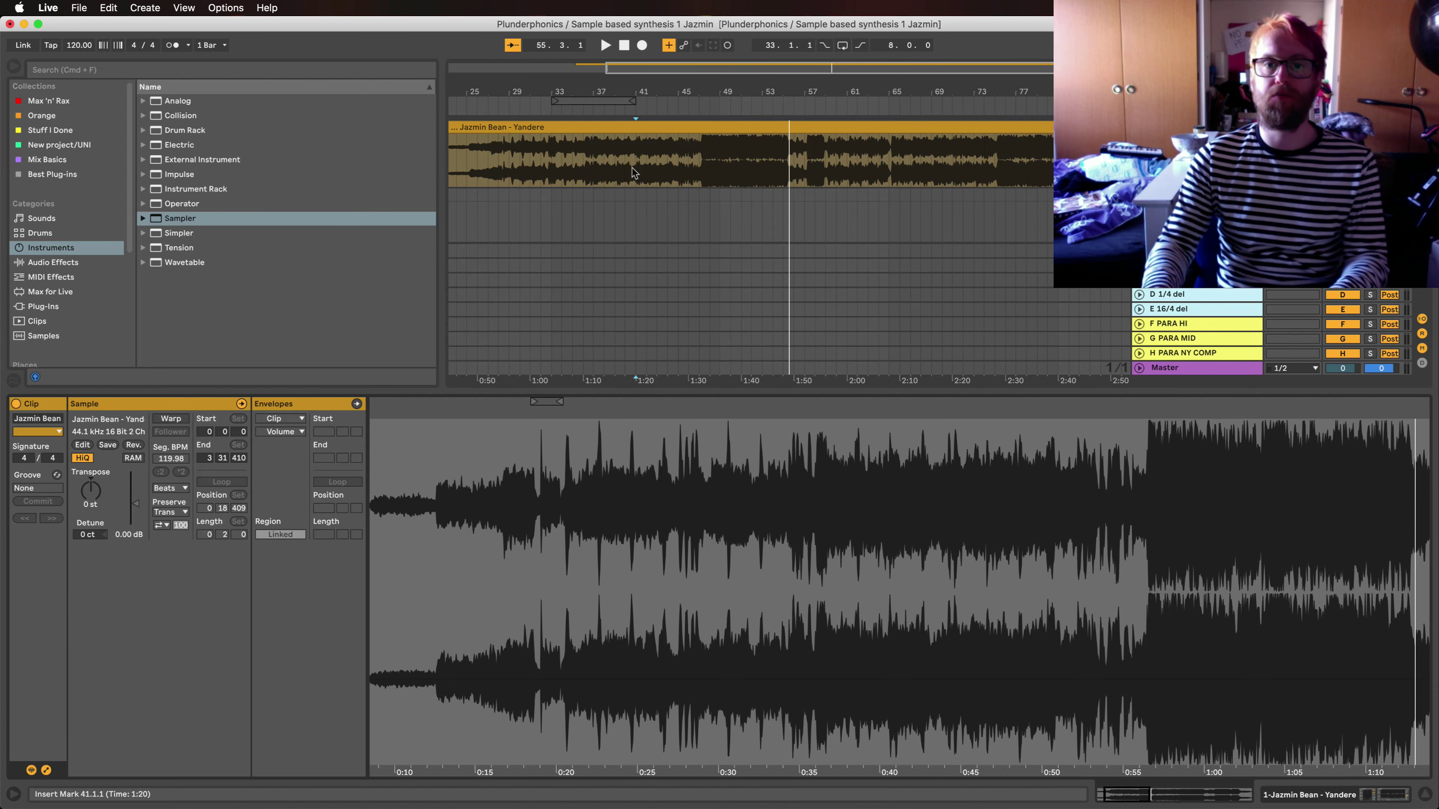
{"action": "left_click", "coordinate": [660, 160]}
{"action": "key", "text": "space"}
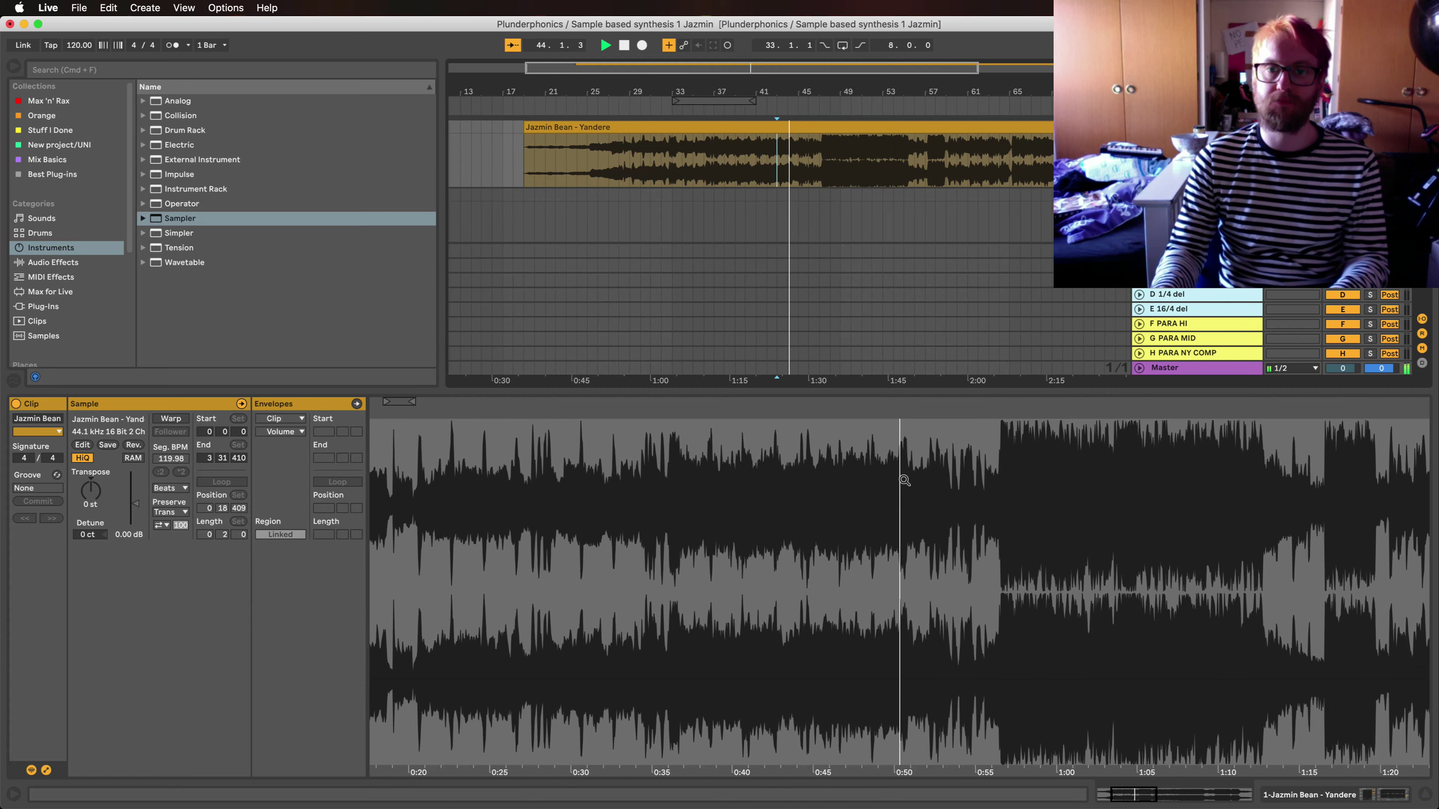
{"action": "key", "text": "space"}
{"action": "key", "text": "space"}
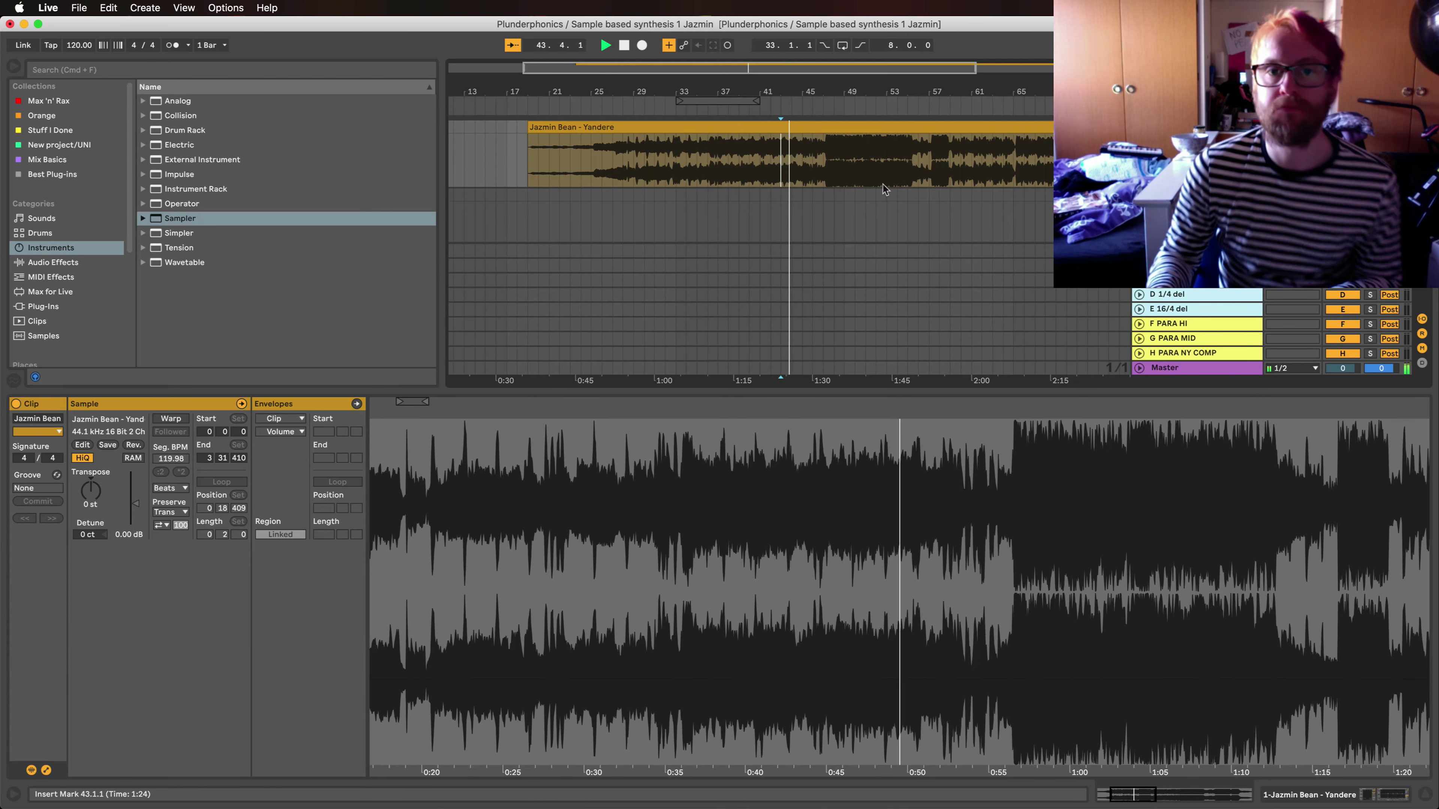
{"action": "key", "text": "space"}
Step: Set the arrangement grid to 1/16 for precise editing of the song around bars 43 and 44
{"action": "left_click", "coordinate": [785, 102]}
{"action": "left_click_drag", "start_coordinate": [788, 92], "coordinate": [788, 164]}
{"action": "left_click", "coordinate": [788, 99]}
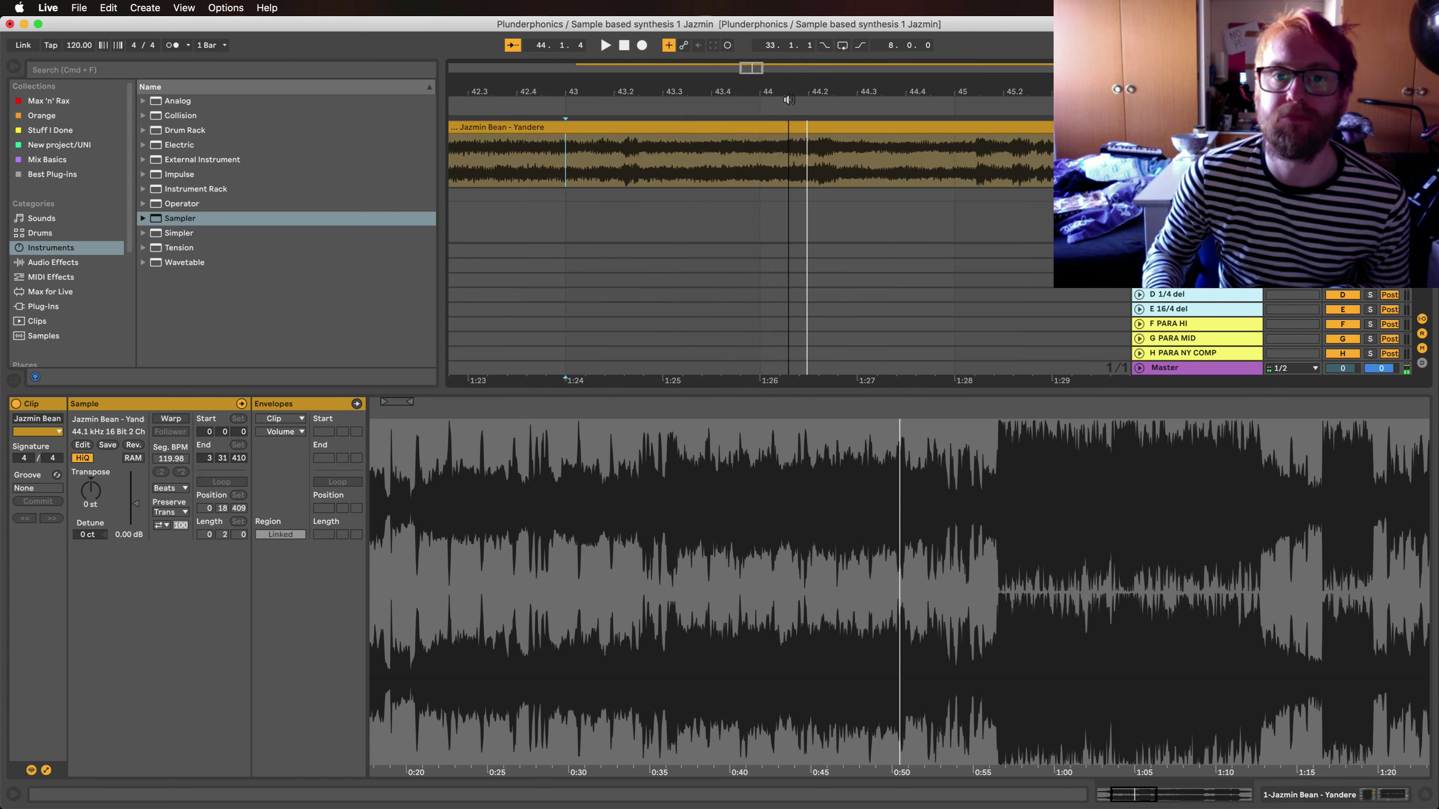
{"action": "right_click", "coordinate": [714, 165]}
{"action": "left_click", "coordinate": [822, 341]}
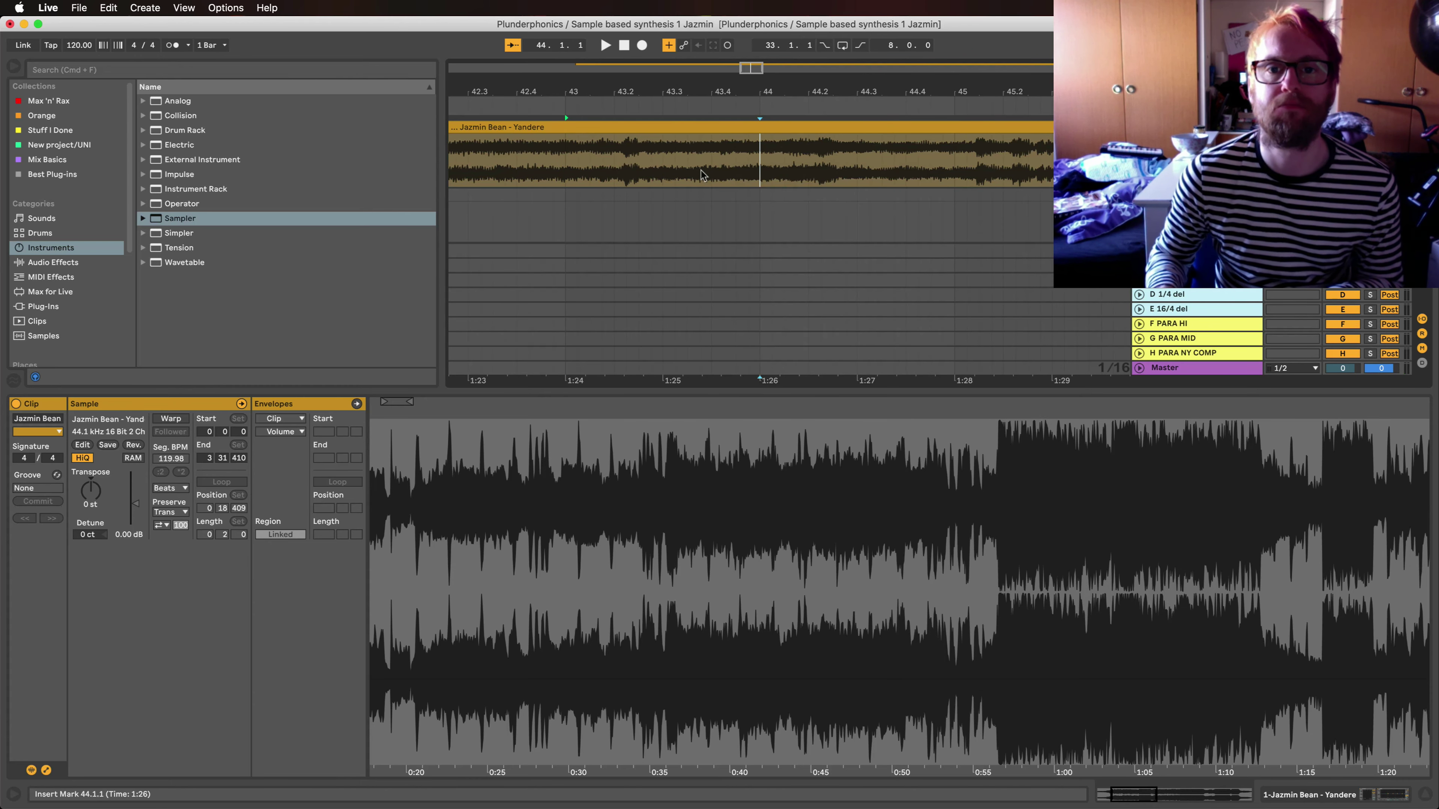
Step: Audition the passage around bar 44 and split the section from 43.4.3 to 44.2.1 into its own clip
{"action": "left_click", "coordinate": [706, 168]}
{"action": "key", "text": "space"}
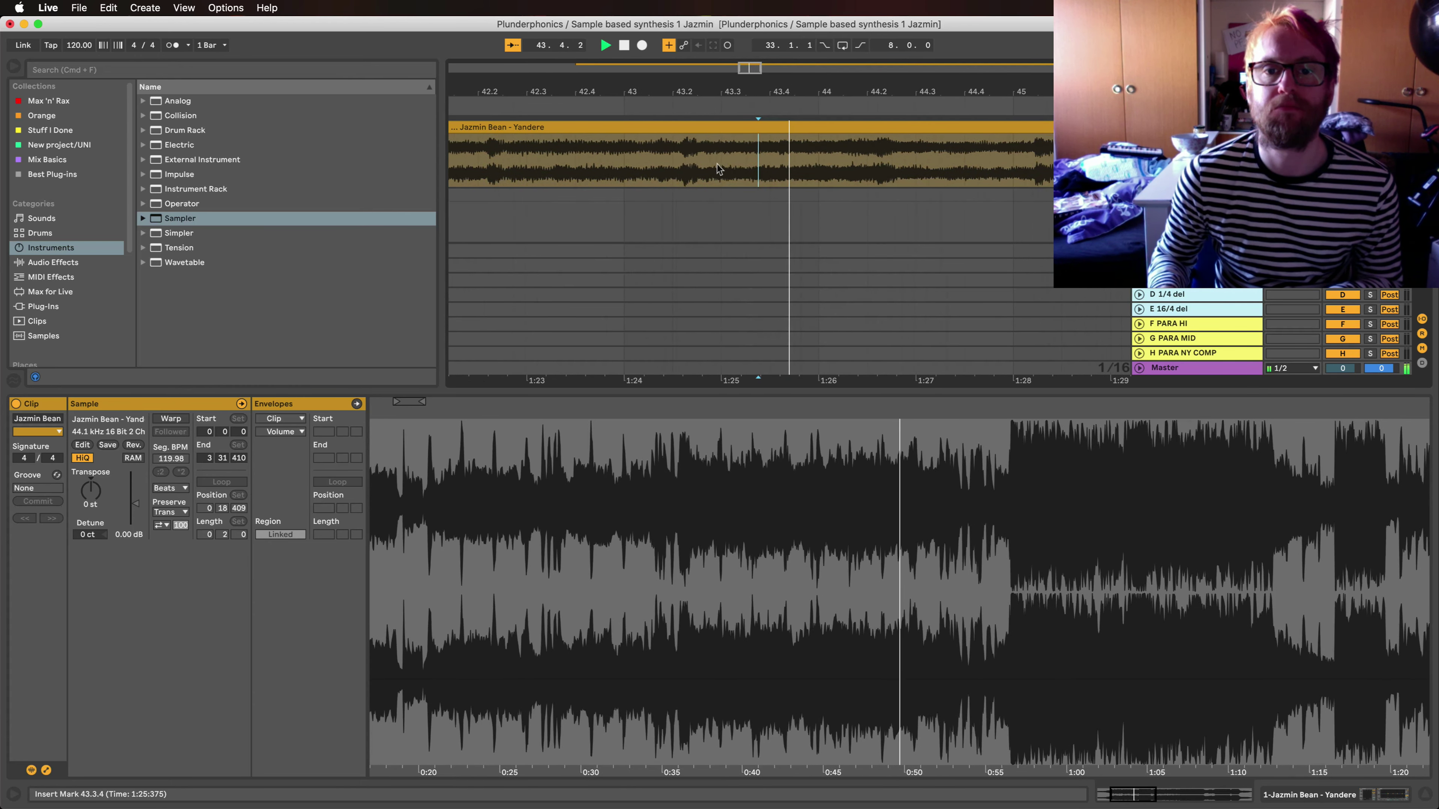
{"action": "left_click", "coordinate": [759, 167]}
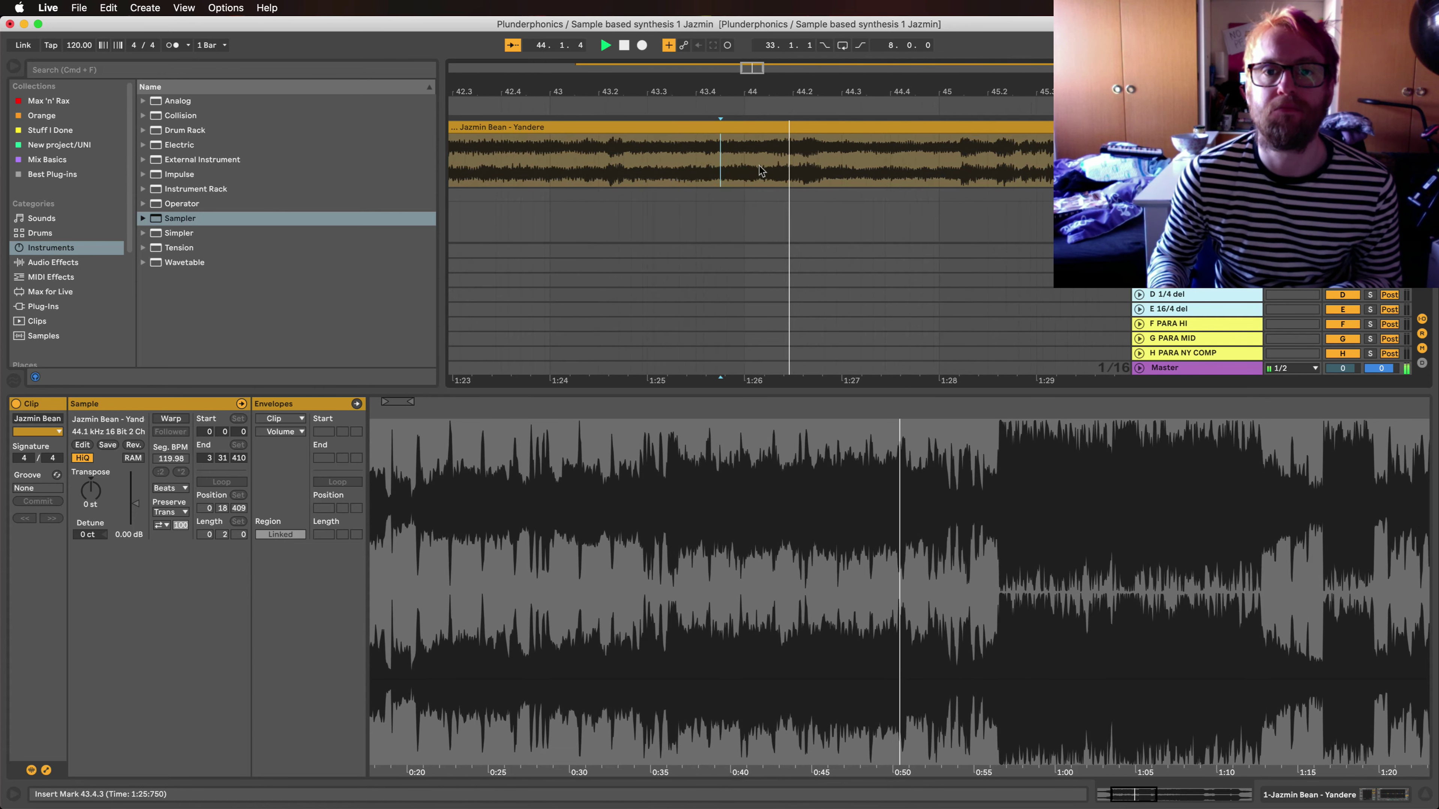
{"action": "left_click", "coordinate": [793, 168], "text": "shift"}
{"action": "key", "text": "super+e"}
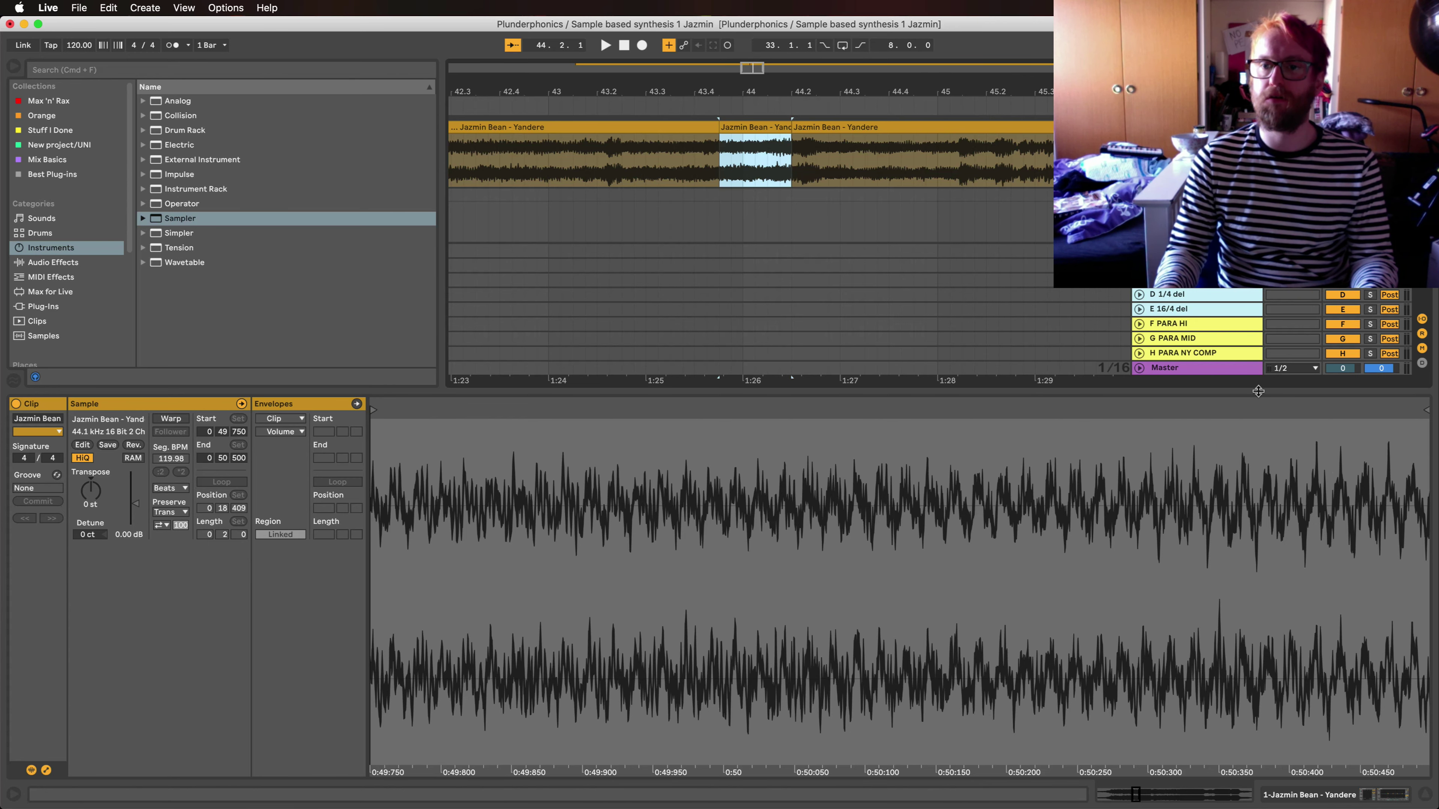
Step: Load the short isolated song clip into Sampler on the third track
{"action": "left_click_drag", "start_coordinate": [1258, 391], "coordinate": [1258, 785]}
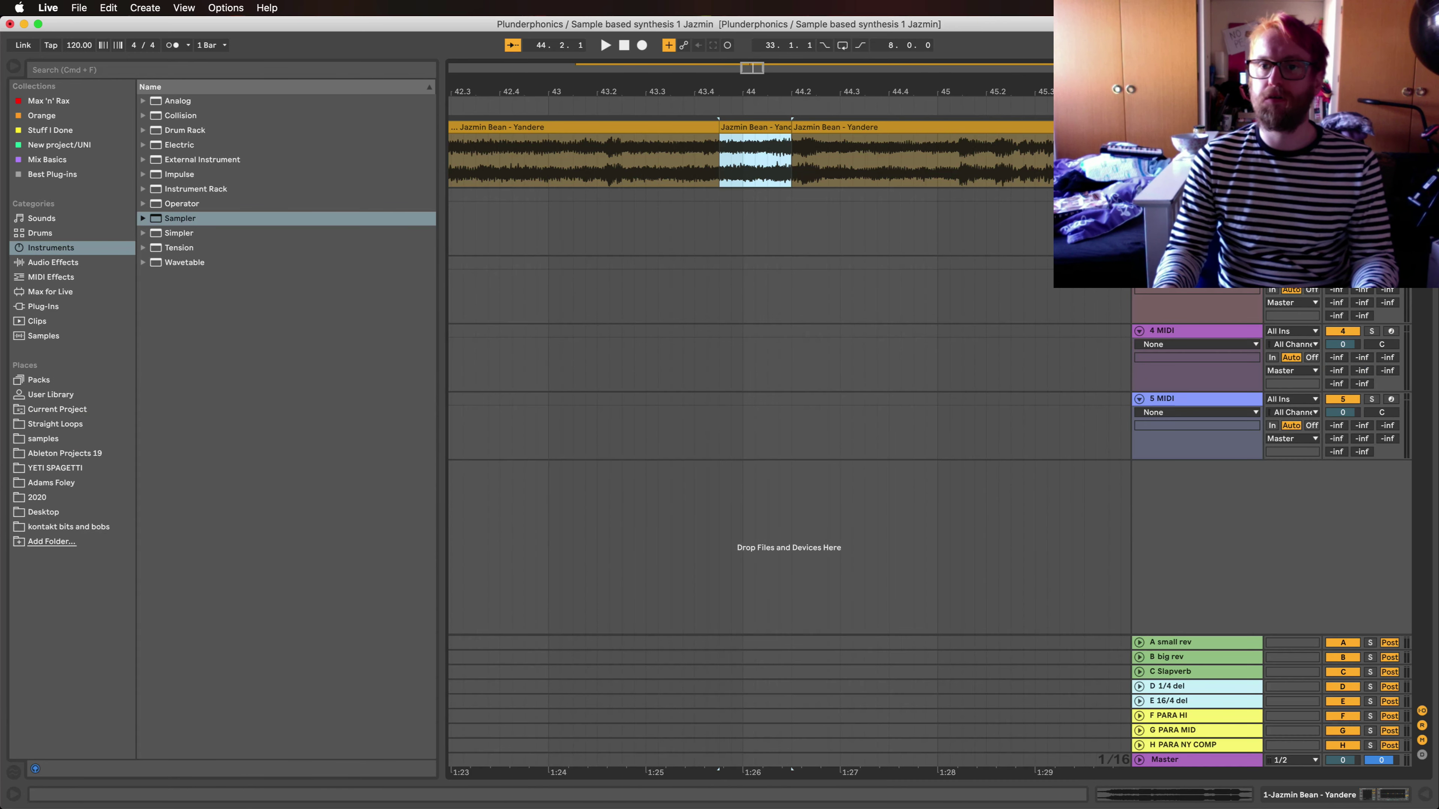
{"action": "left_click", "coordinate": [1197, 262]}
{"action": "left_click", "coordinate": [1339, 794]}
{"action": "left_click_drag", "start_coordinate": [763, 129], "coordinate": [283, 684]}
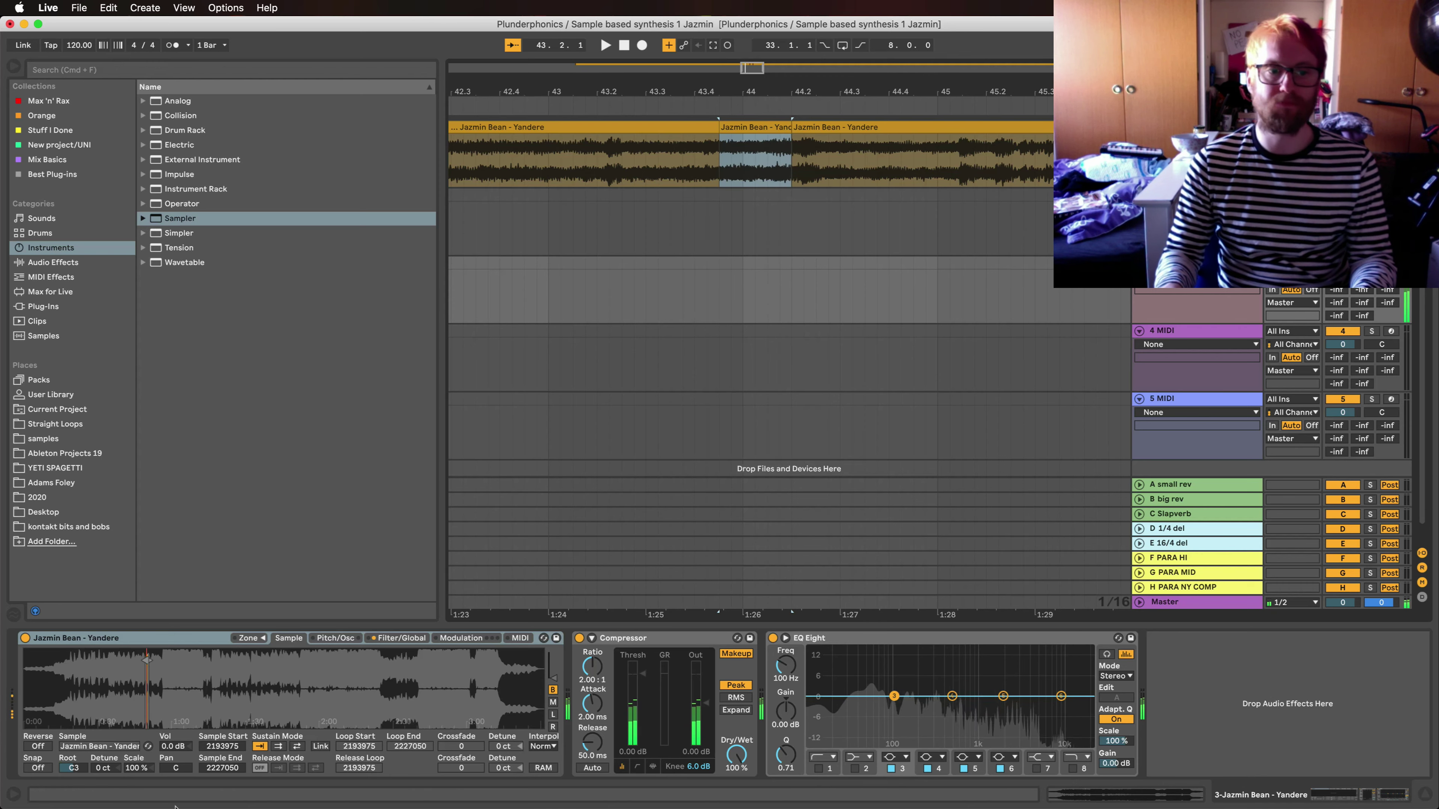
Step: Enable Sampler's sustain loop and narrow it to 2207739–2216383 with a crossfade of 8644
{"action": "left_click", "coordinate": [278, 747]}
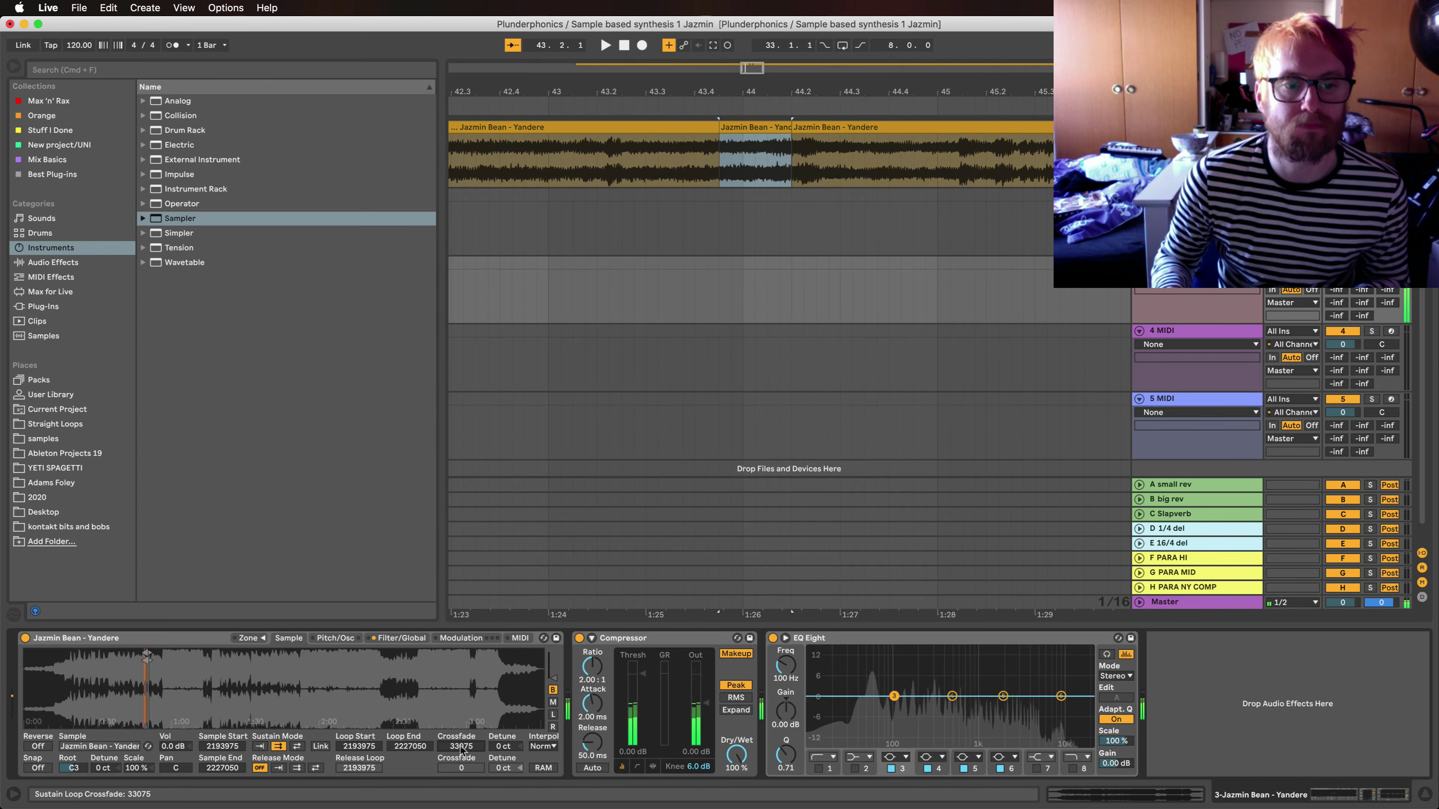
{"action": "left_click_drag", "start_coordinate": [139, 668], "coordinate": [254, 729]}
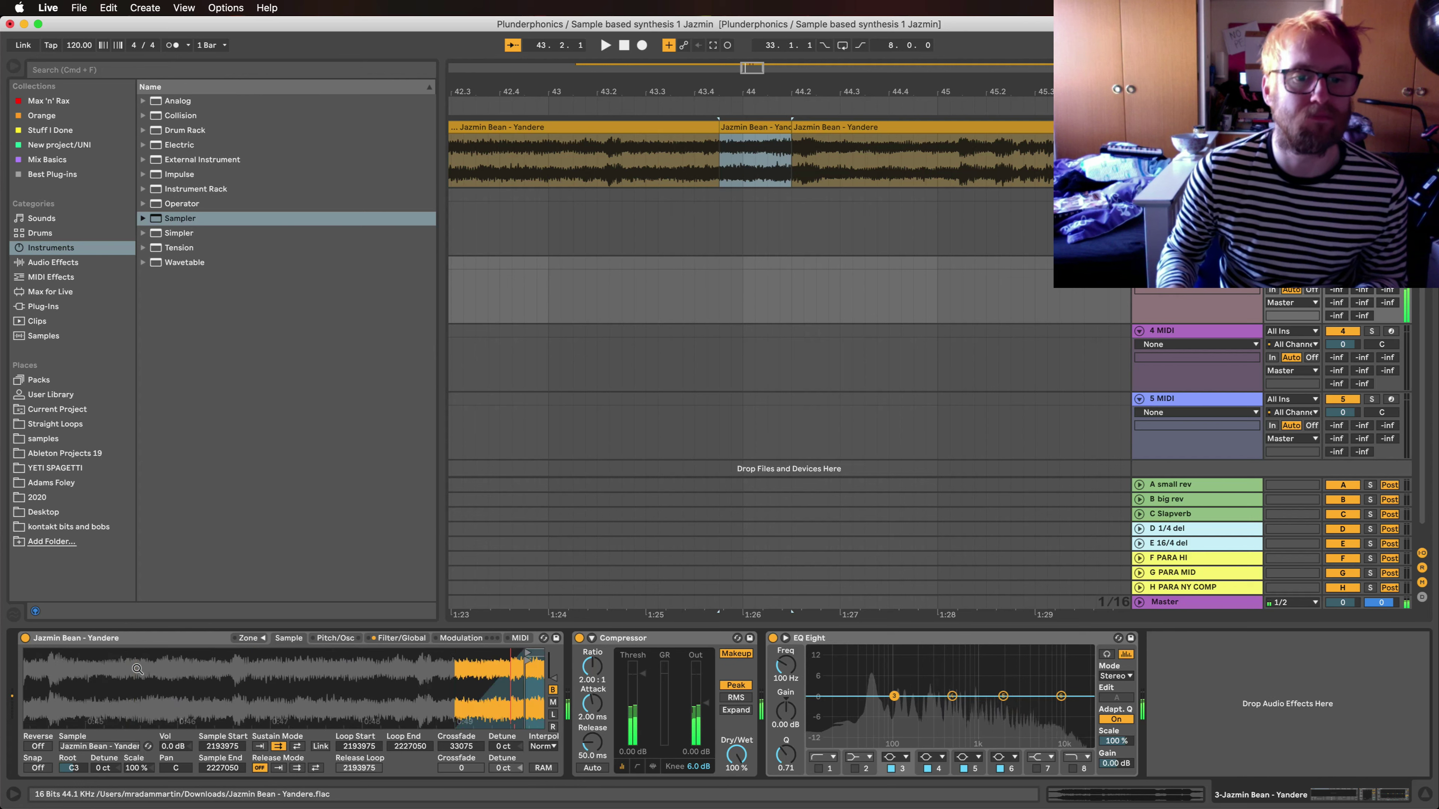
{"action": "left_click_drag", "start_coordinate": [443, 679], "coordinate": [214, 677]}
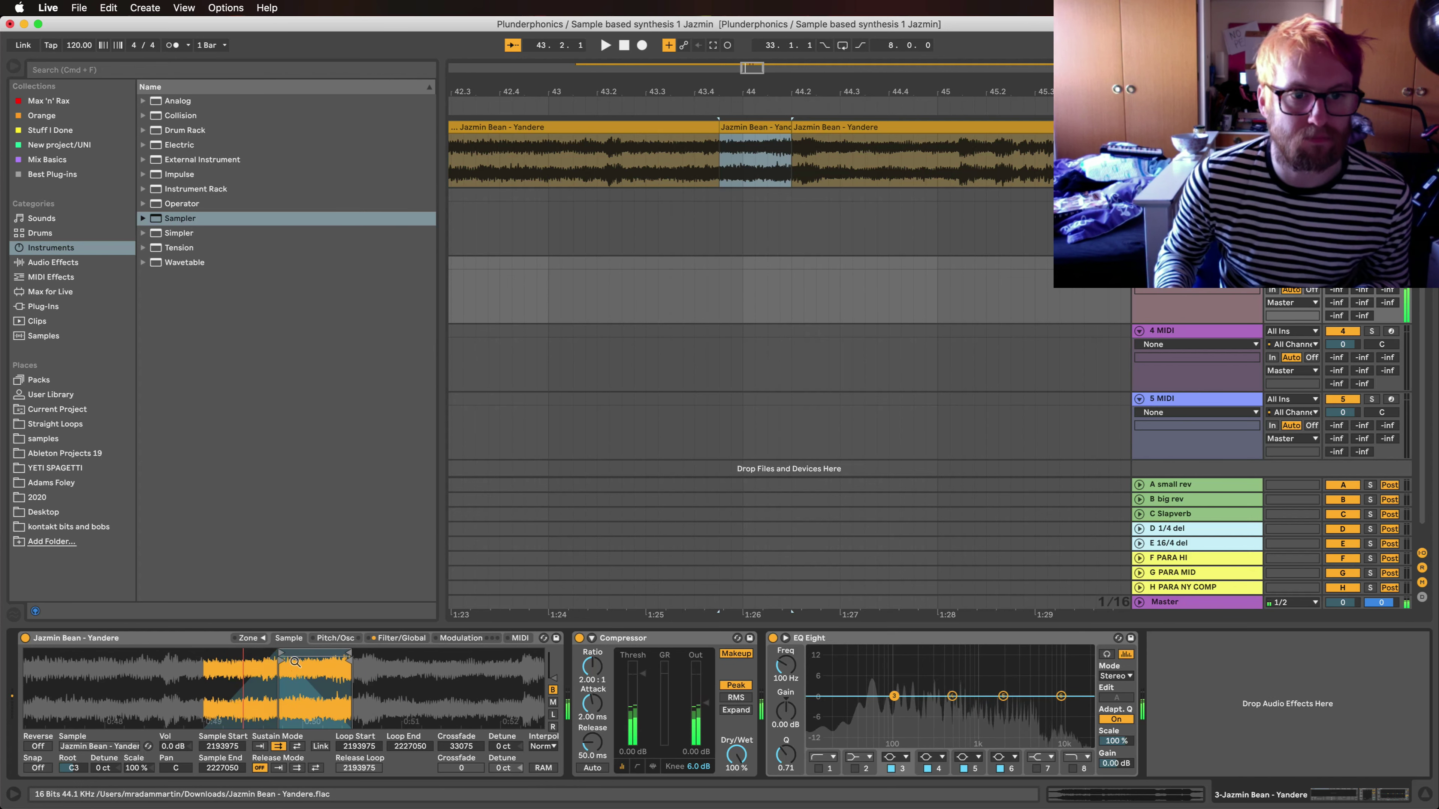
{"action": "left_click_drag", "start_coordinate": [288, 654], "coordinate": [329, 653]}
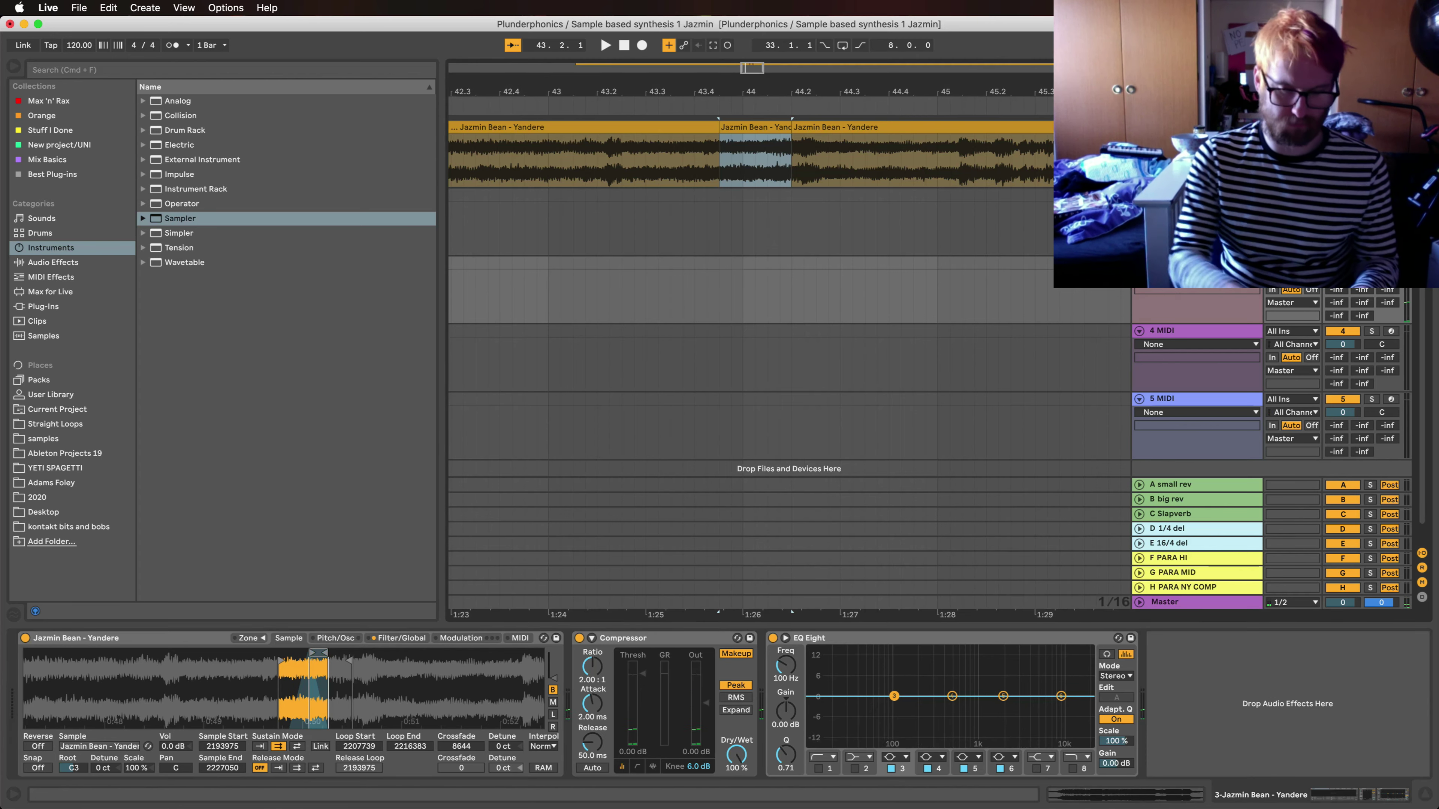
Step: Insert an audio track below the Sampler track, set its input to Resampling and arm it for recording
{"action": "key", "text": "super+t"}
{"action": "left_click", "coordinate": [1304, 335]}
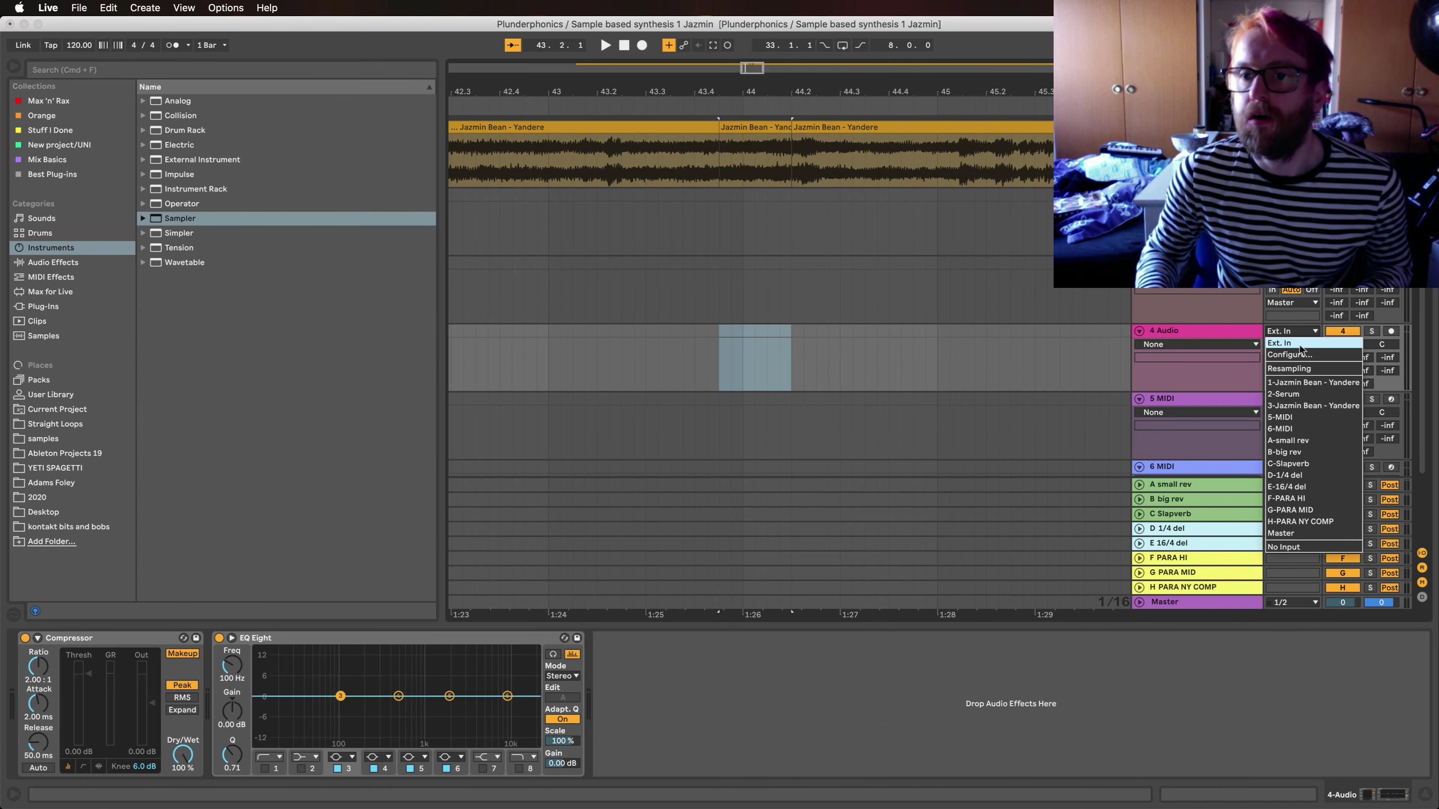
{"action": "left_click", "coordinate": [1301, 369]}
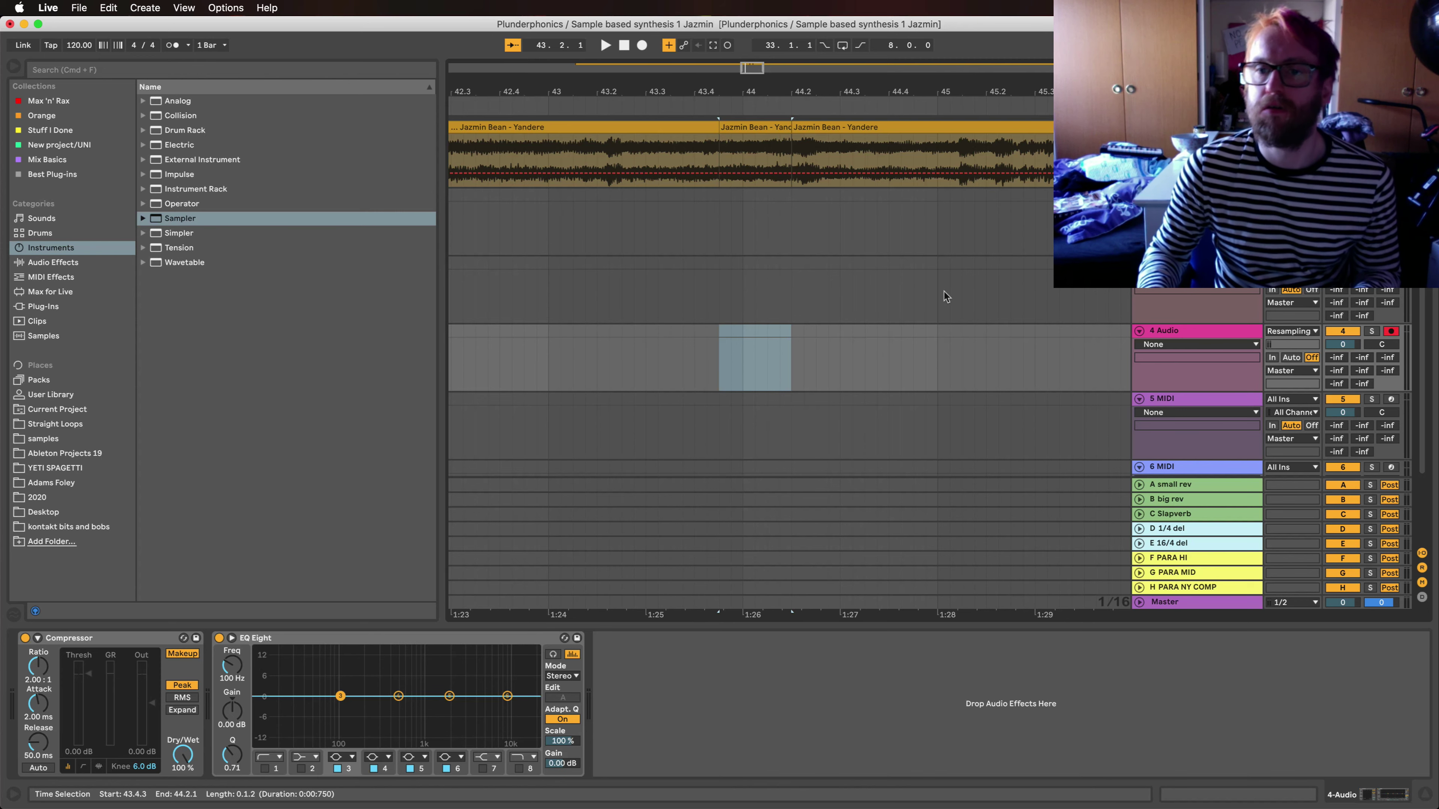
Step: Record a held Sampler note onto the Sampler and resampling tracks while tightening the sustain loop to 2202233–2207780
{"action": "left_click", "coordinate": [553, 264]}
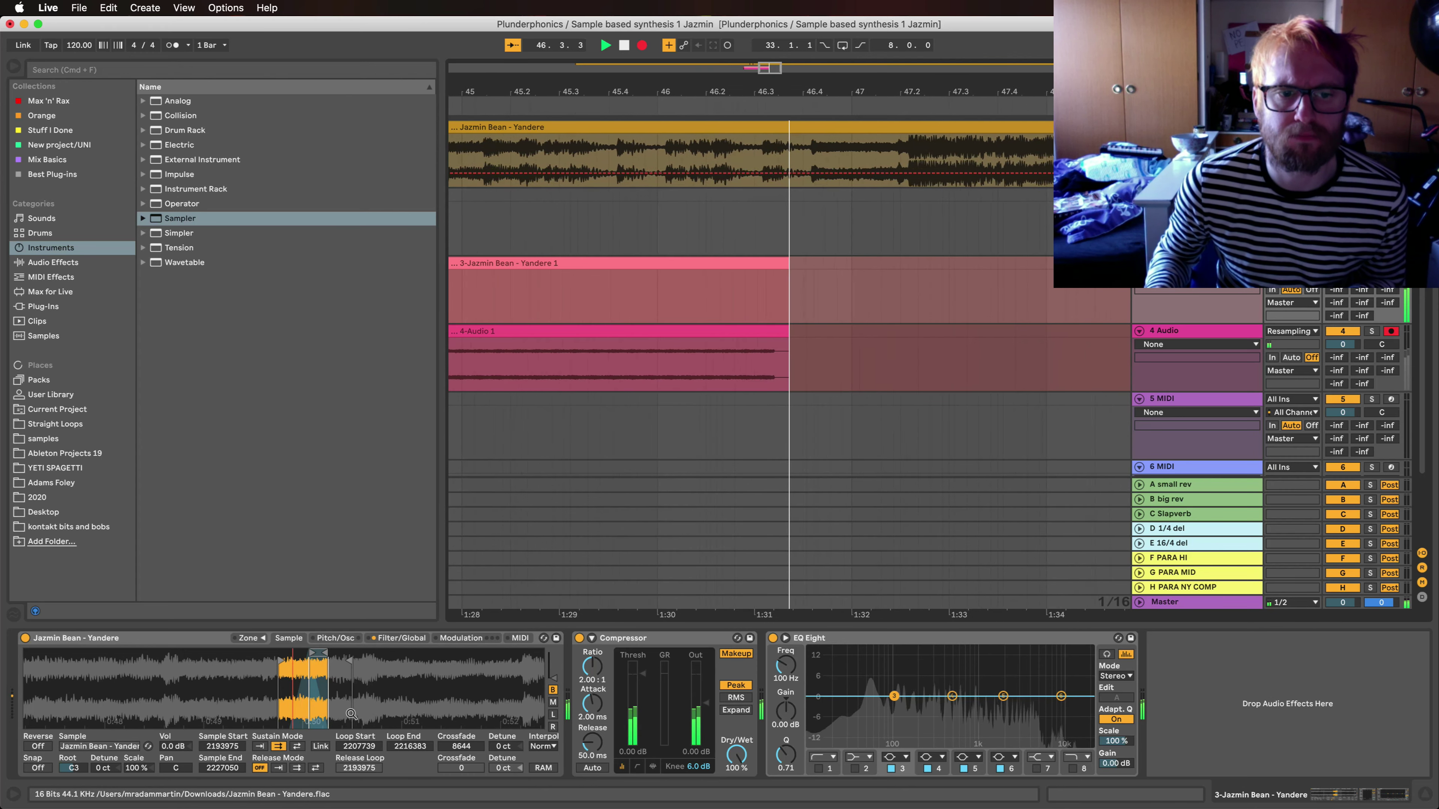
{"action": "mouse_move", "coordinate": [323, 653]}
{"action": "left_mouse_down"}
{"action": "mouse_move", "coordinate": [287, 658]}
{"action": "mouse_move", "coordinate": [334, 659]}
{"action": "mouse_move", "coordinate": [306, 660]}
{"action": "left_mouse_up"}
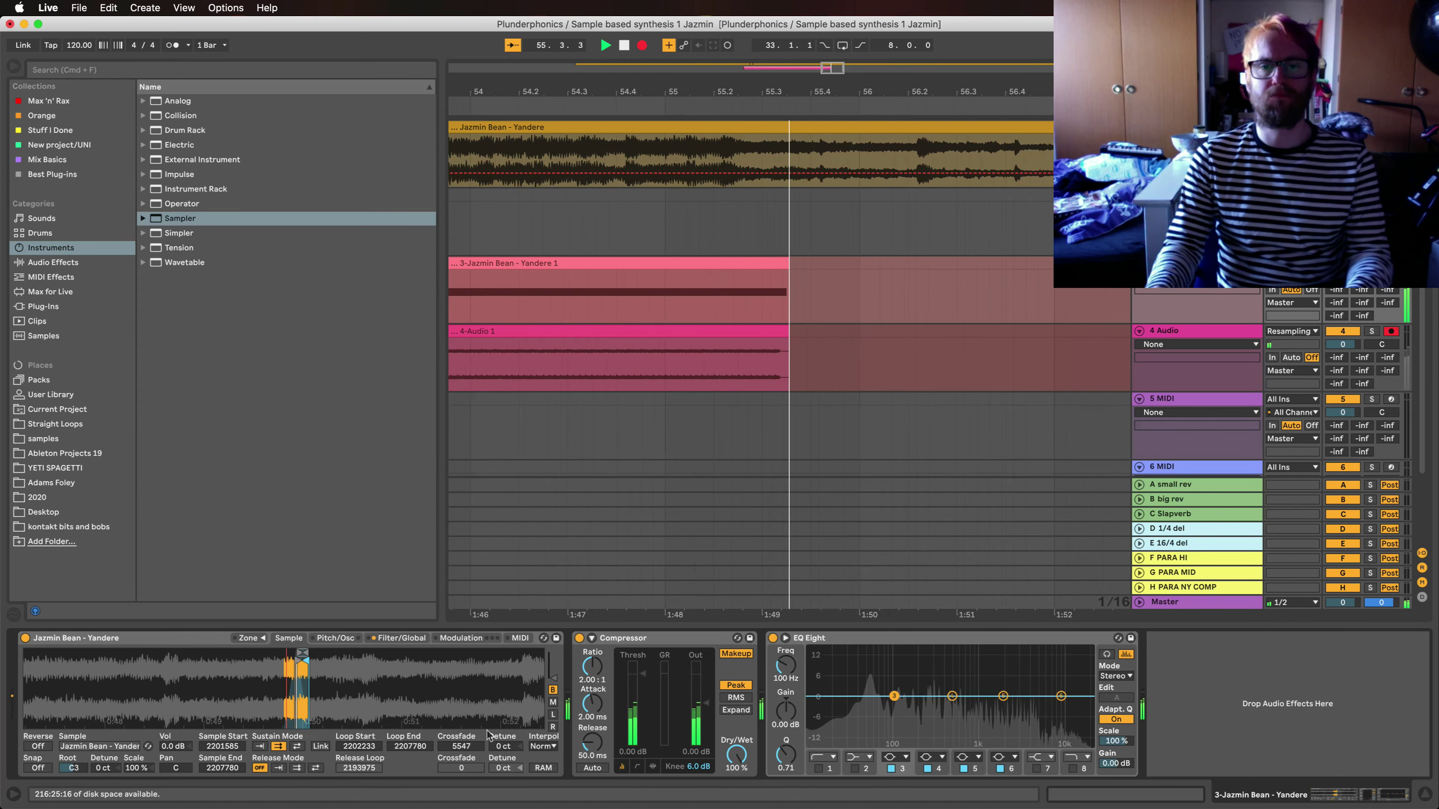
{"action": "key", "text": "space"}
Step: Delete the beginning of the resampled recording up to 48.4.4 and consolidate the remaining audio
{"action": "left_click_drag", "start_coordinate": [648, 103], "coordinate": [692, 93]}
{"action": "left_click_drag", "start_coordinate": [612, 362], "coordinate": [518, 331]}
{"action": "key", "text": "Delete"}
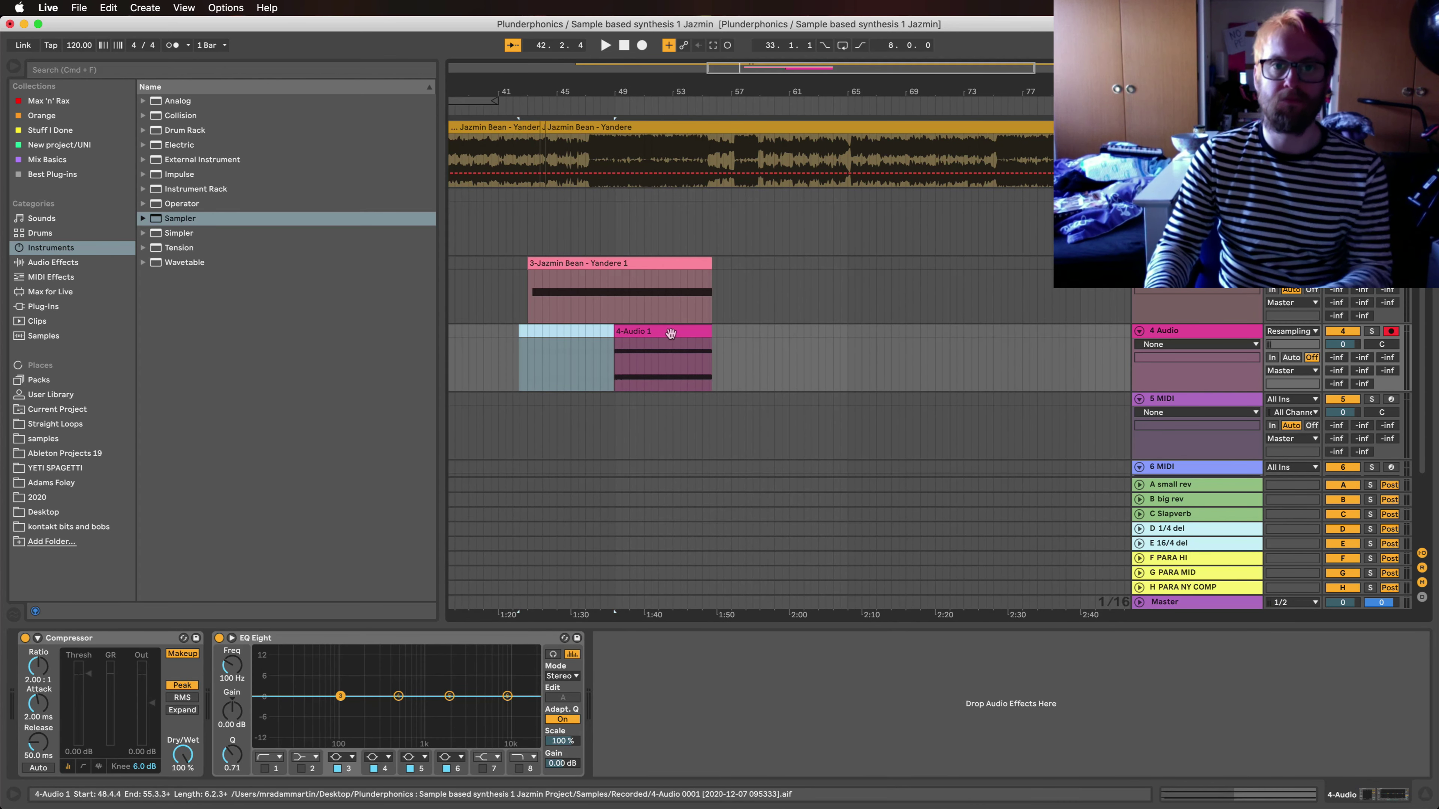
{"action": "left_click", "coordinate": [671, 333]}
{"action": "key", "text": "super+j"}
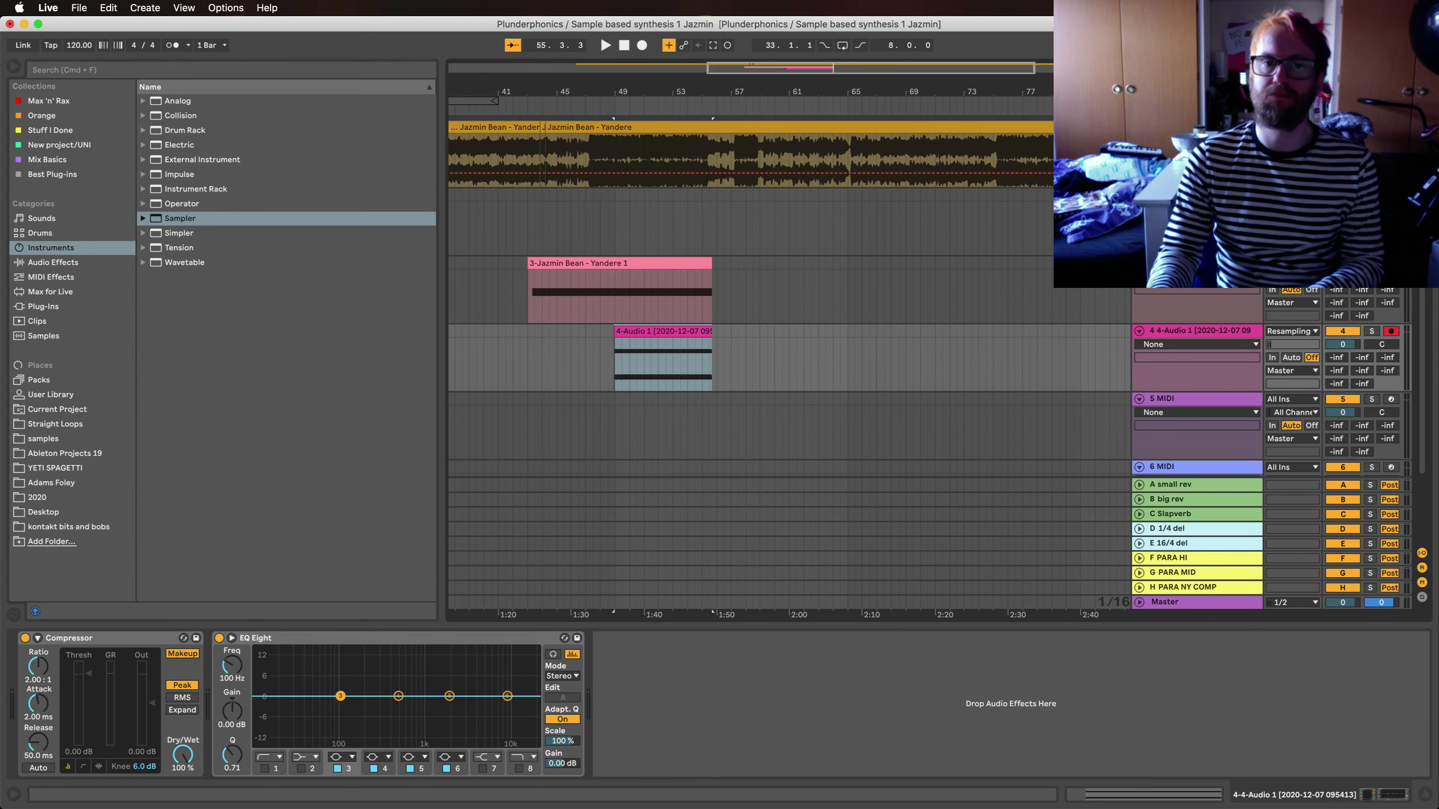
Step: Open Serum on the second track and load the consolidated audio clip as its Noise oscillator source
{"action": "left_click", "coordinate": [715, 226]}
{"action": "left_click", "coordinate": [45, 212]}
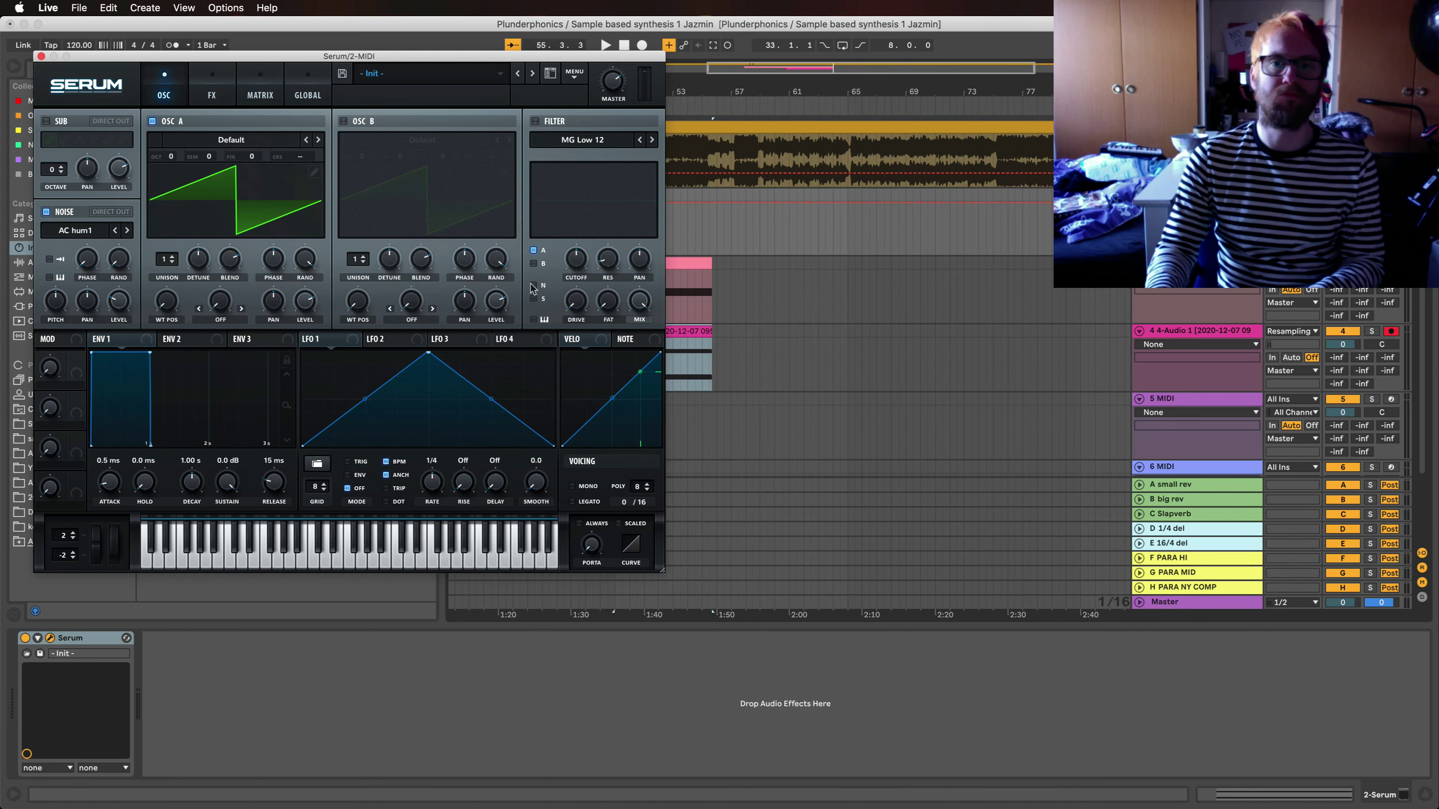
{"action": "left_click_drag", "start_coordinate": [690, 339], "coordinate": [68, 233]}
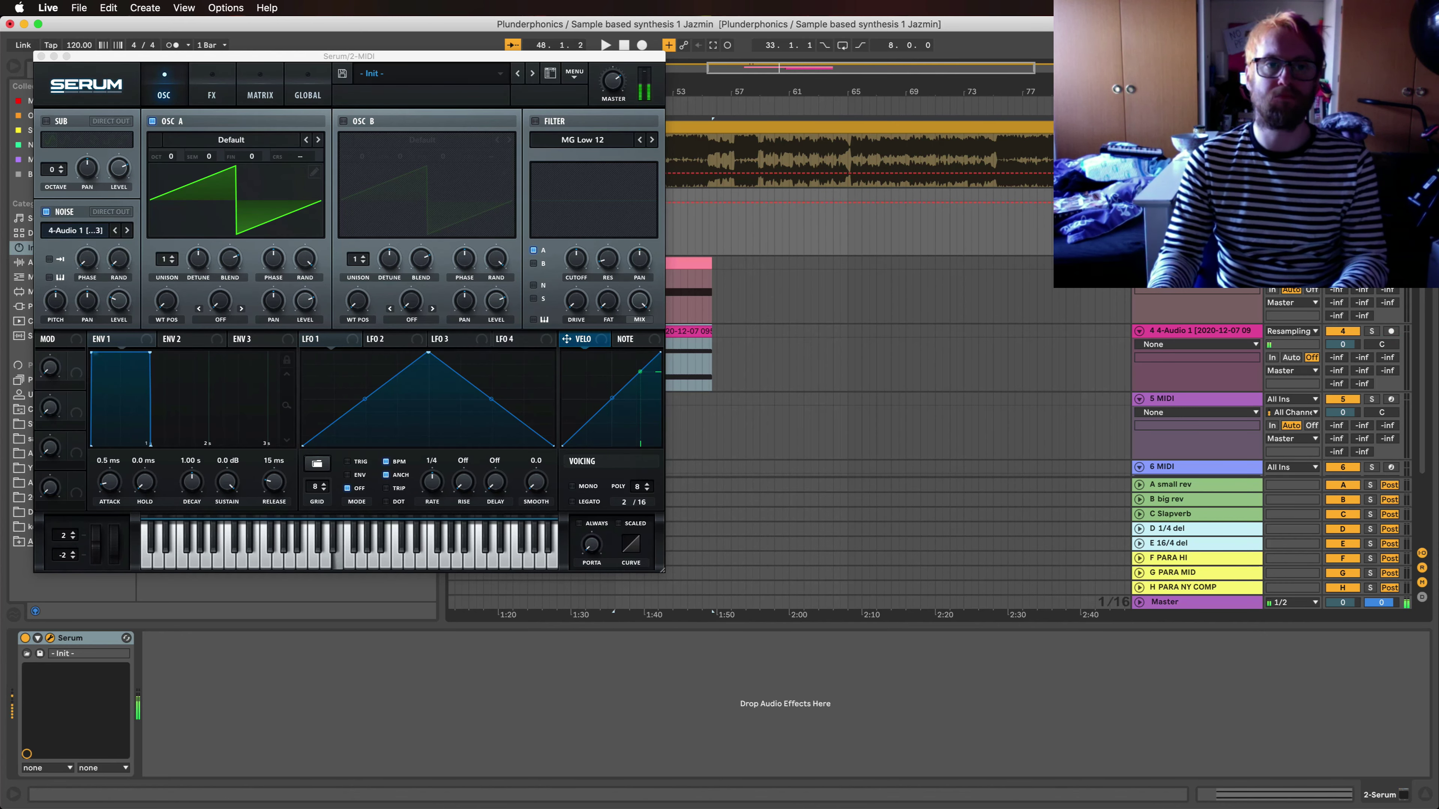
Step: Turn off Serum's oscillator A, enable Noise key tracking and play the sampled sound one octave higher
{"action": "left_click", "coordinate": [151, 120]}
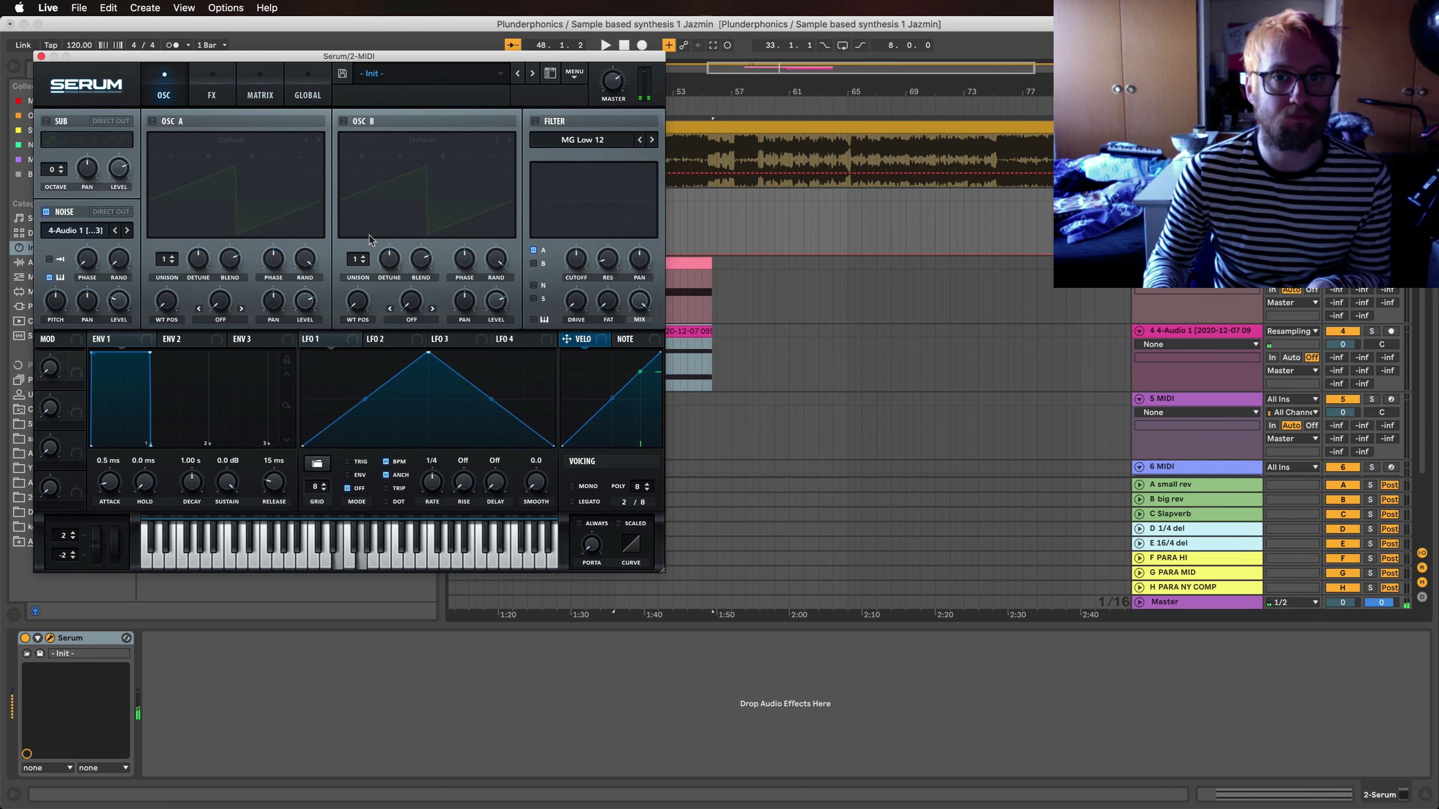
{"action": "key", "text": "x"}
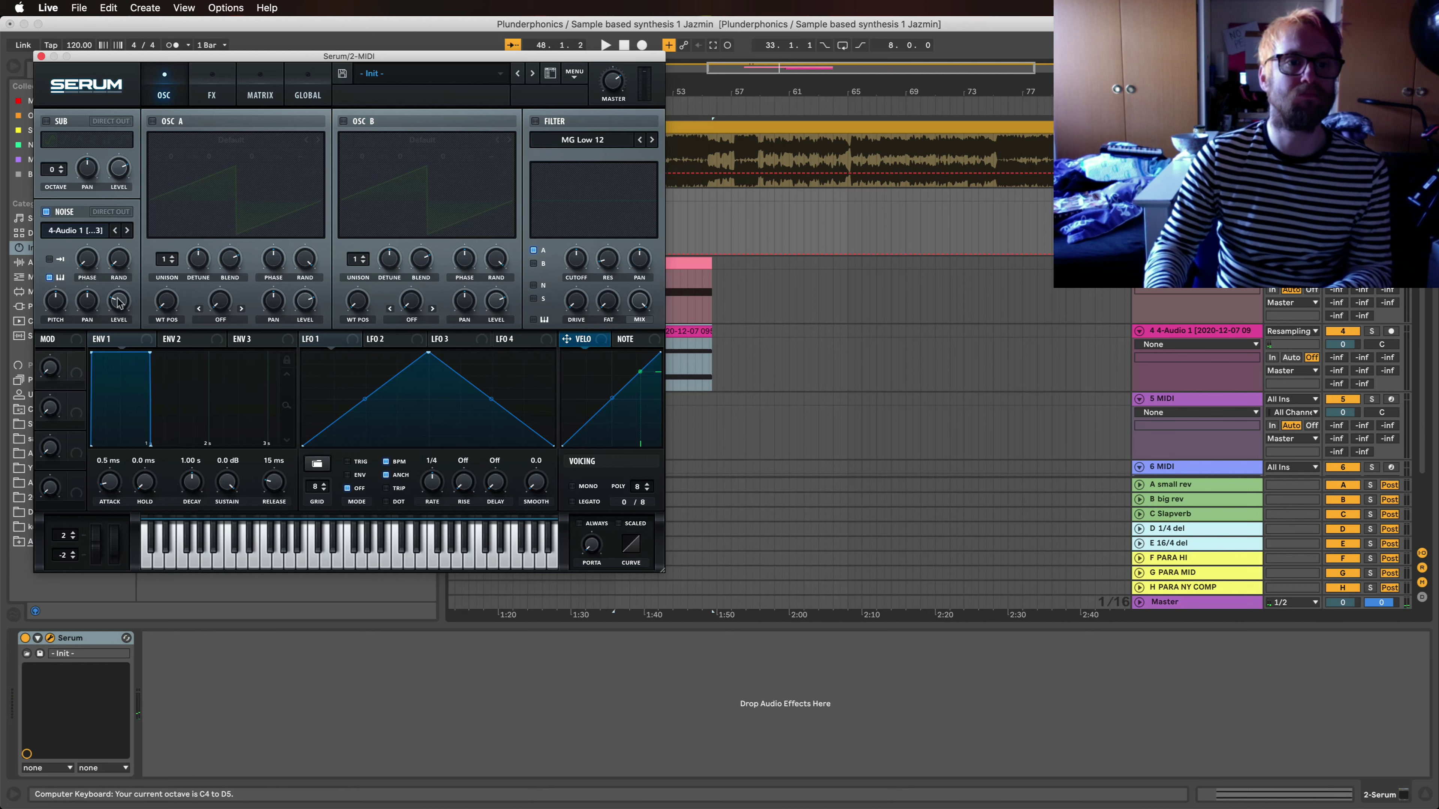
{"action": "key", "text": "a"}
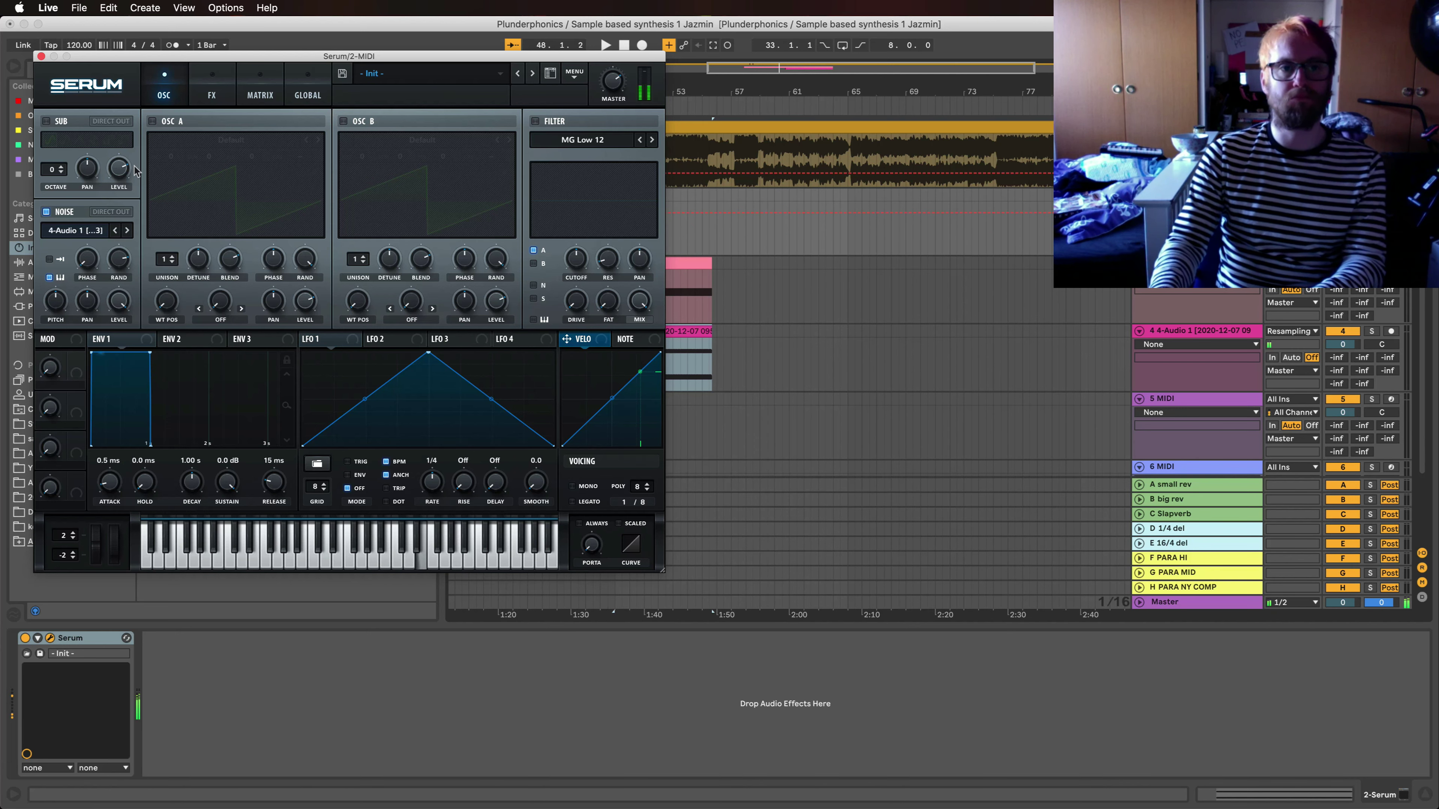
Step: Shape Serum's ENV 1 with an 829 ms decay, -3.5 dB sustain and 712 ms release
{"action": "left_click_drag", "start_coordinate": [272, 487], "coordinate": [262, 436]}
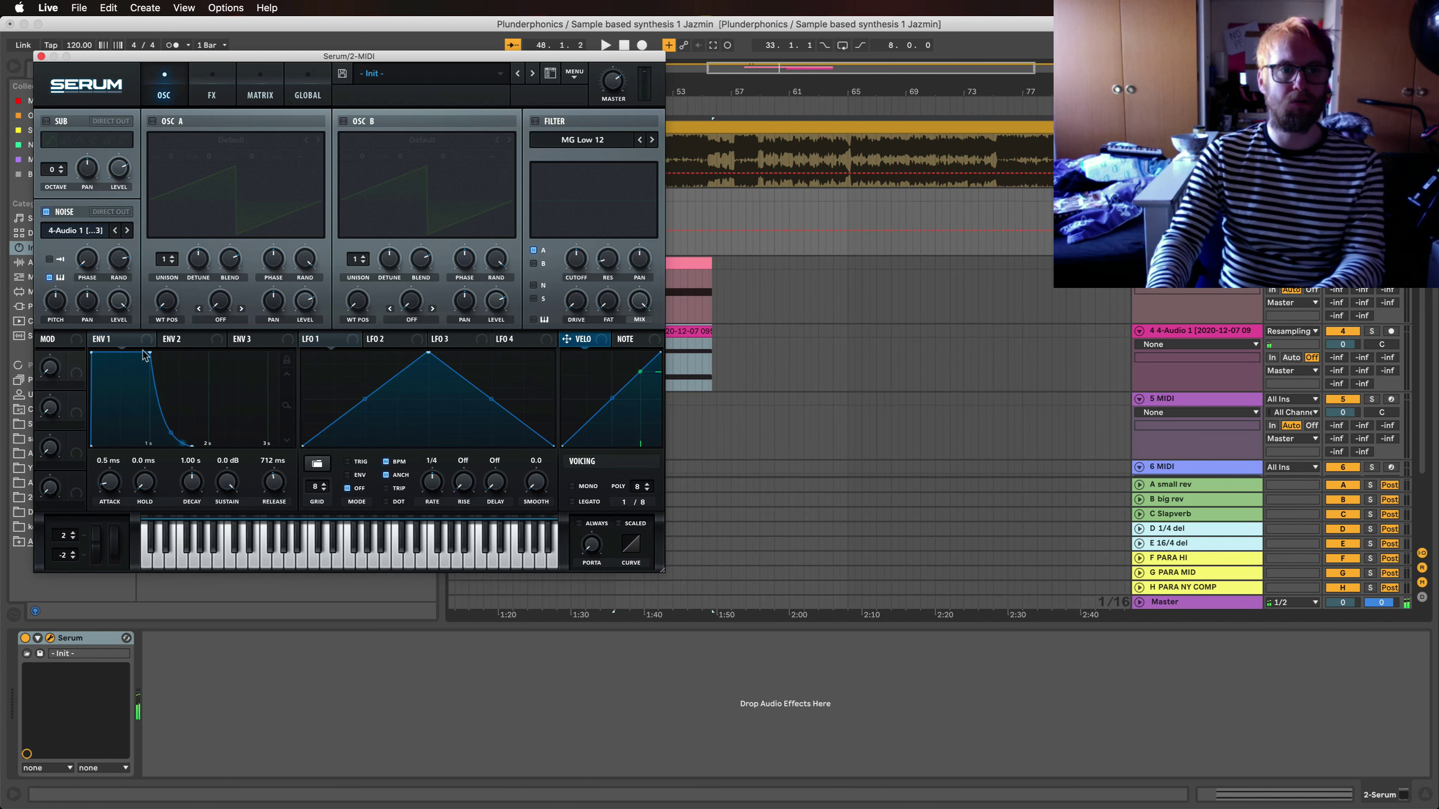
{"action": "left_click_drag", "start_coordinate": [142, 357], "coordinate": [135, 369]}
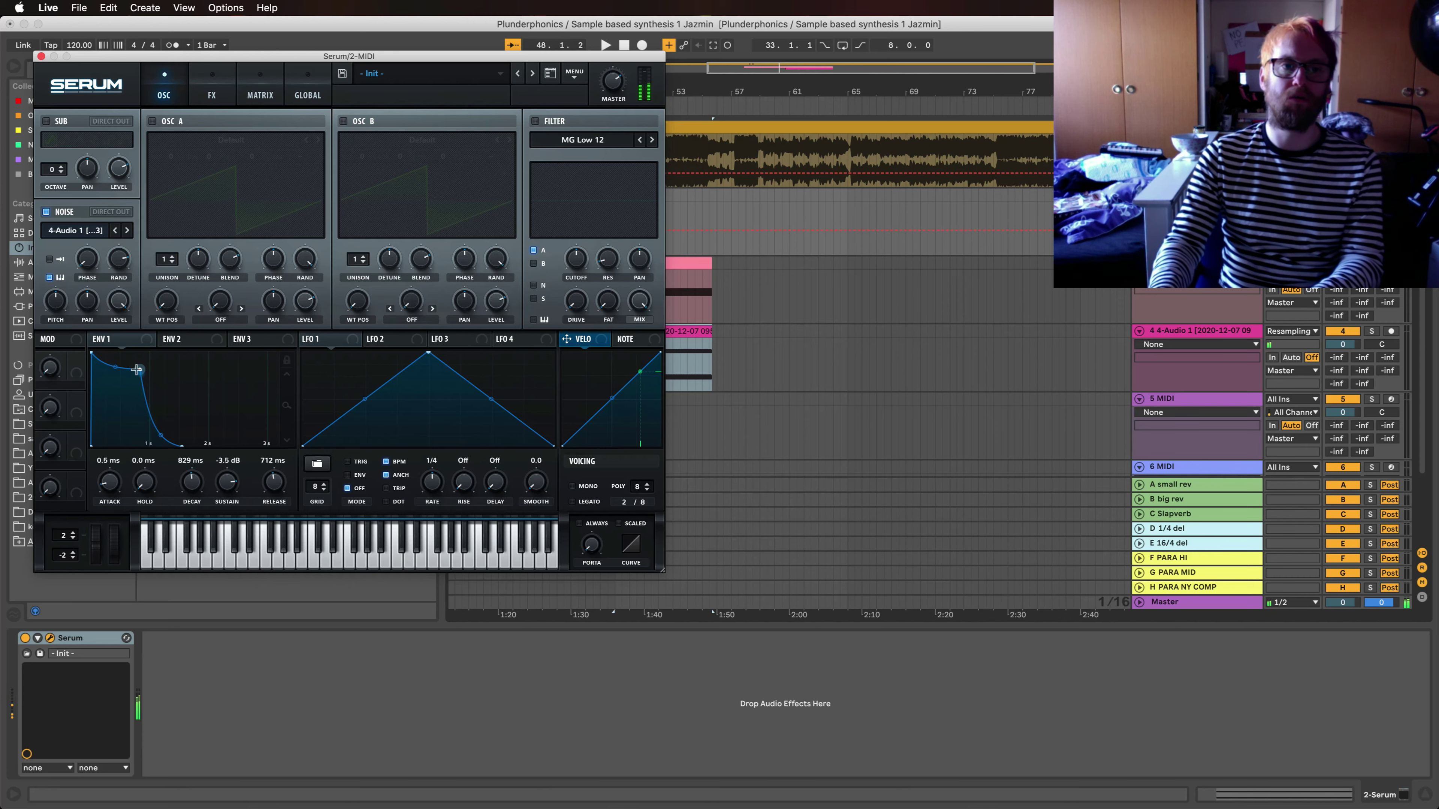
Step: Move the recorded MIDI clip from the Sampler track to the Serum track
{"action": "scroll", "coordinate": [749, 313], "scroll_direction": "left", "scroll_amount": 6}
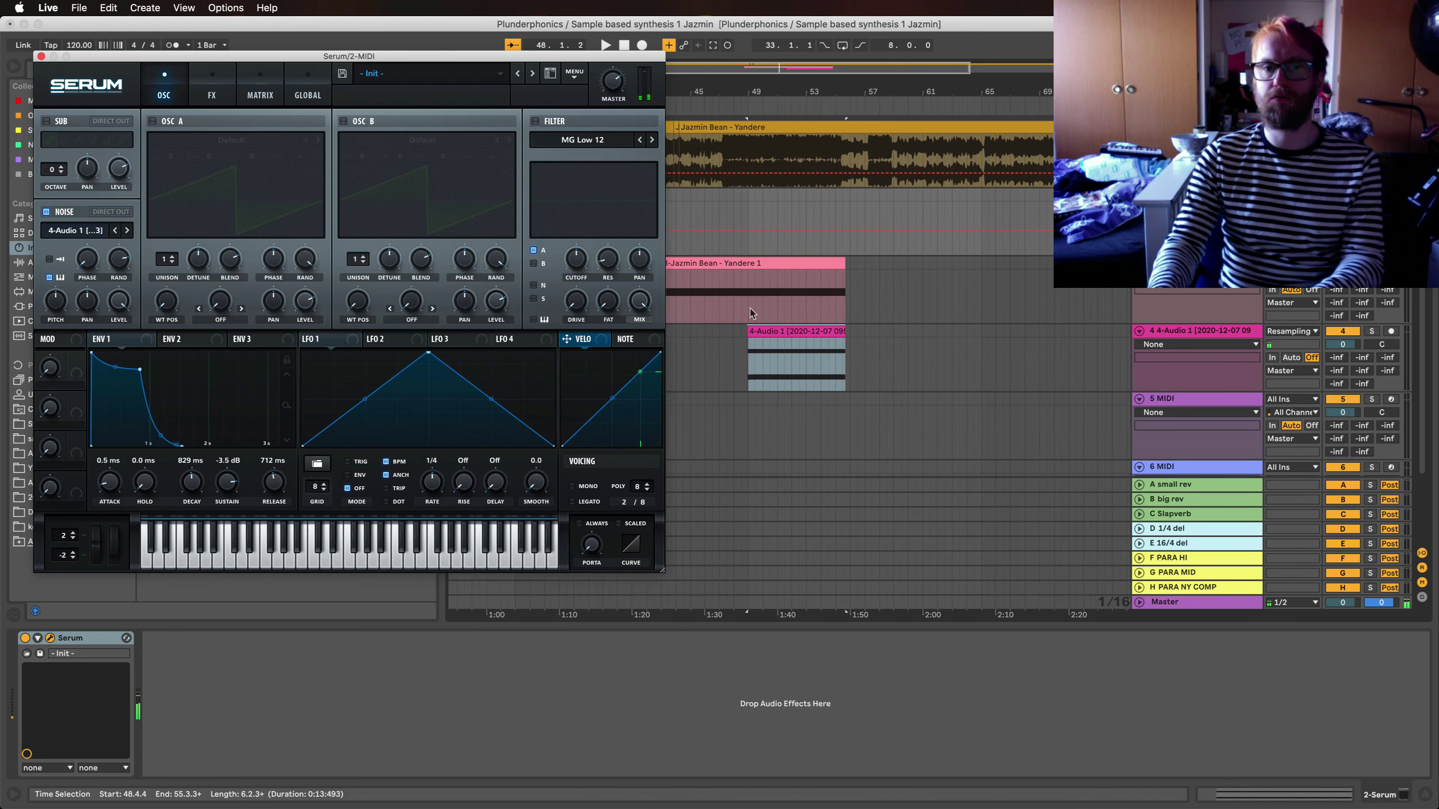
{"action": "left_click_drag", "start_coordinate": [743, 272], "coordinate": [788, 205]}
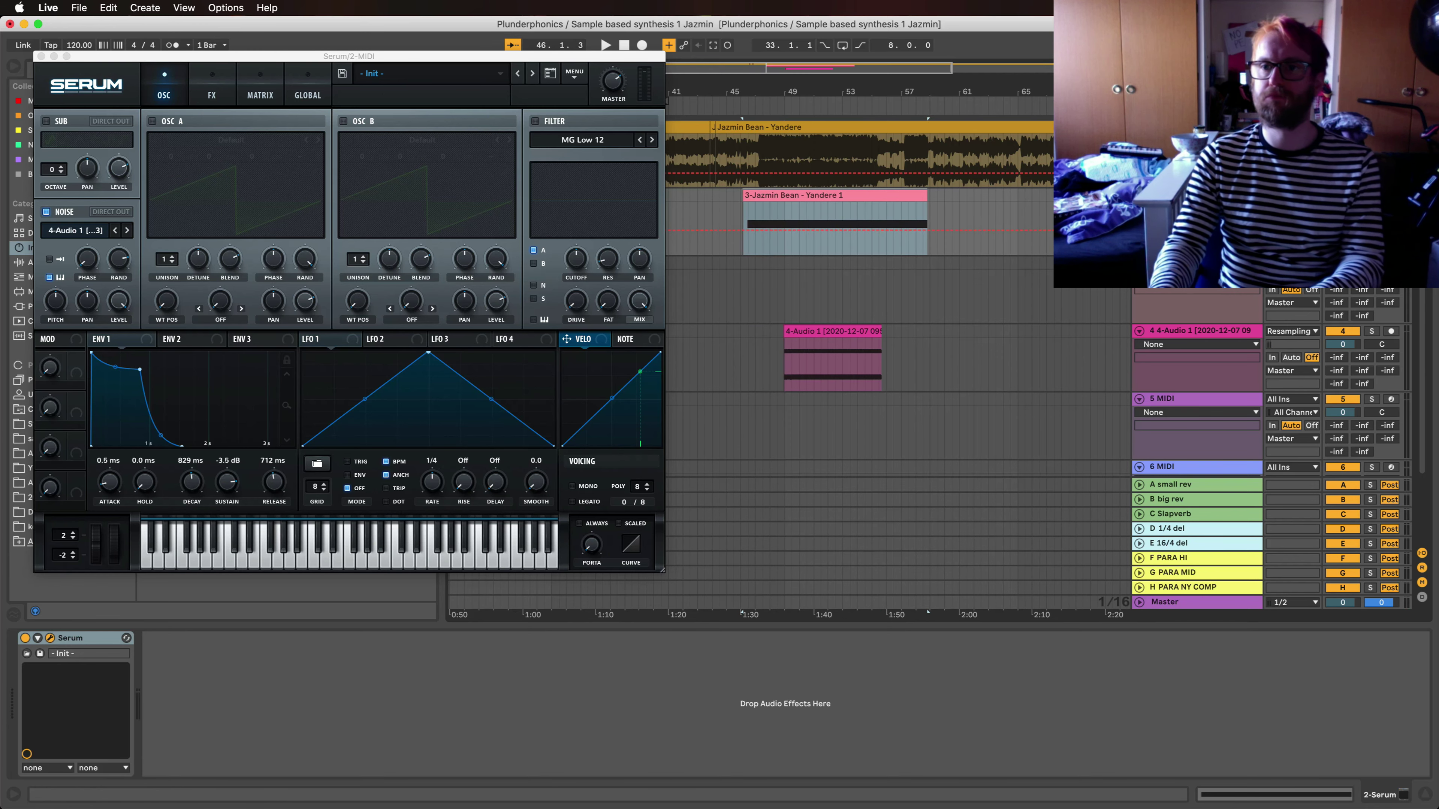
Step: Loop playback over the Serum track's MIDI clip and fill the clip with one C3 note from its start using Legato
{"action": "key", "text": "super+l"}
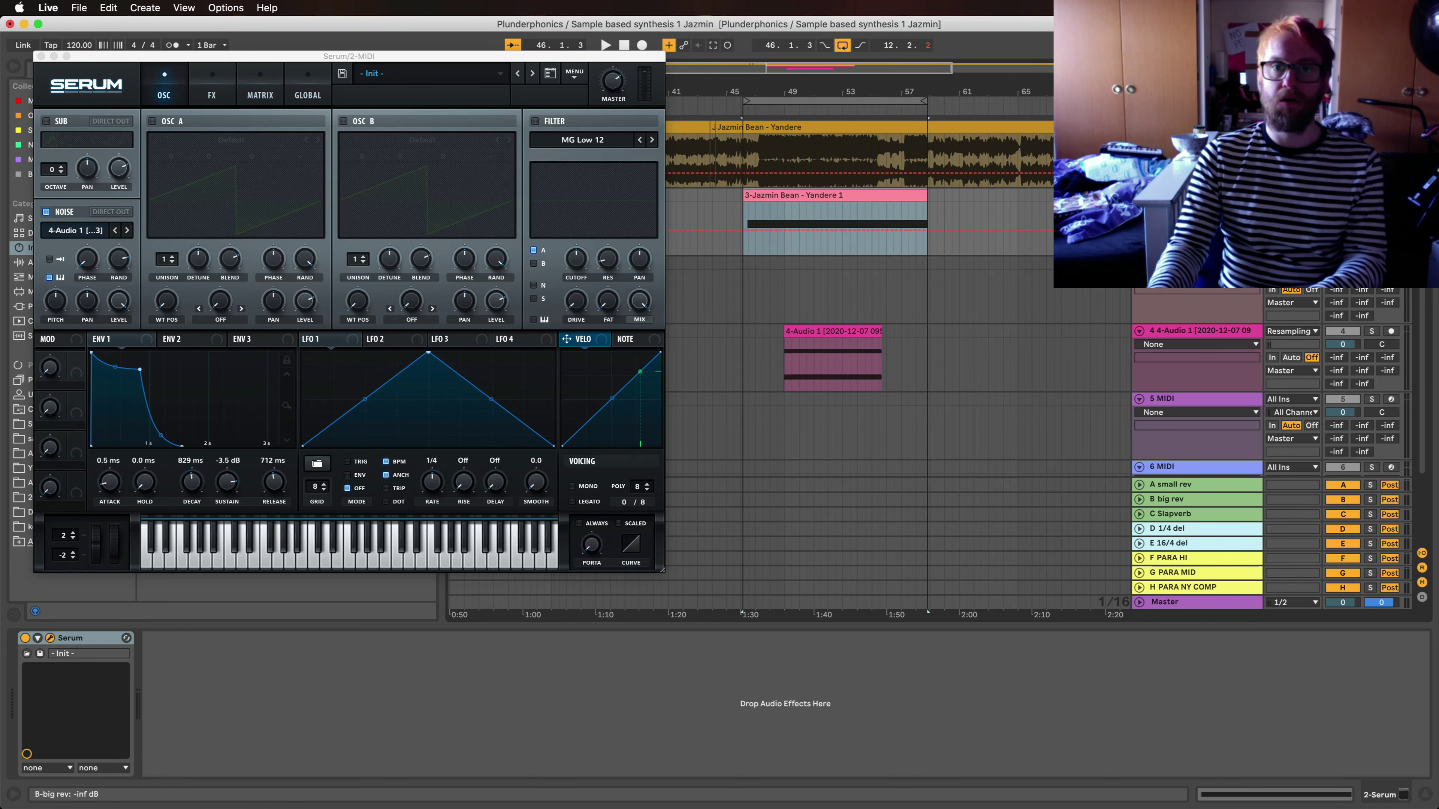
{"action": "key", "text": "space"}
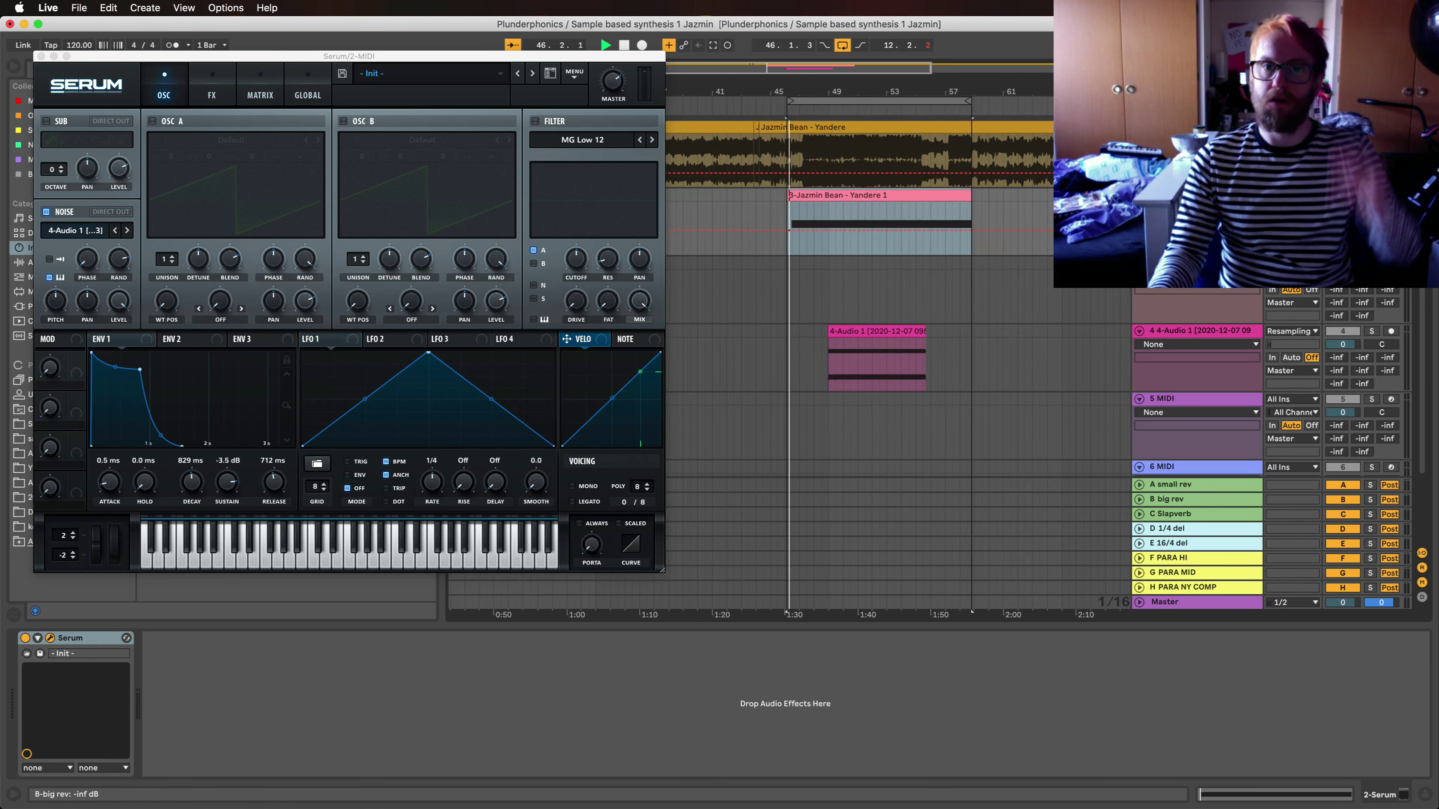
{"action": "double_click", "coordinate": [814, 197]}
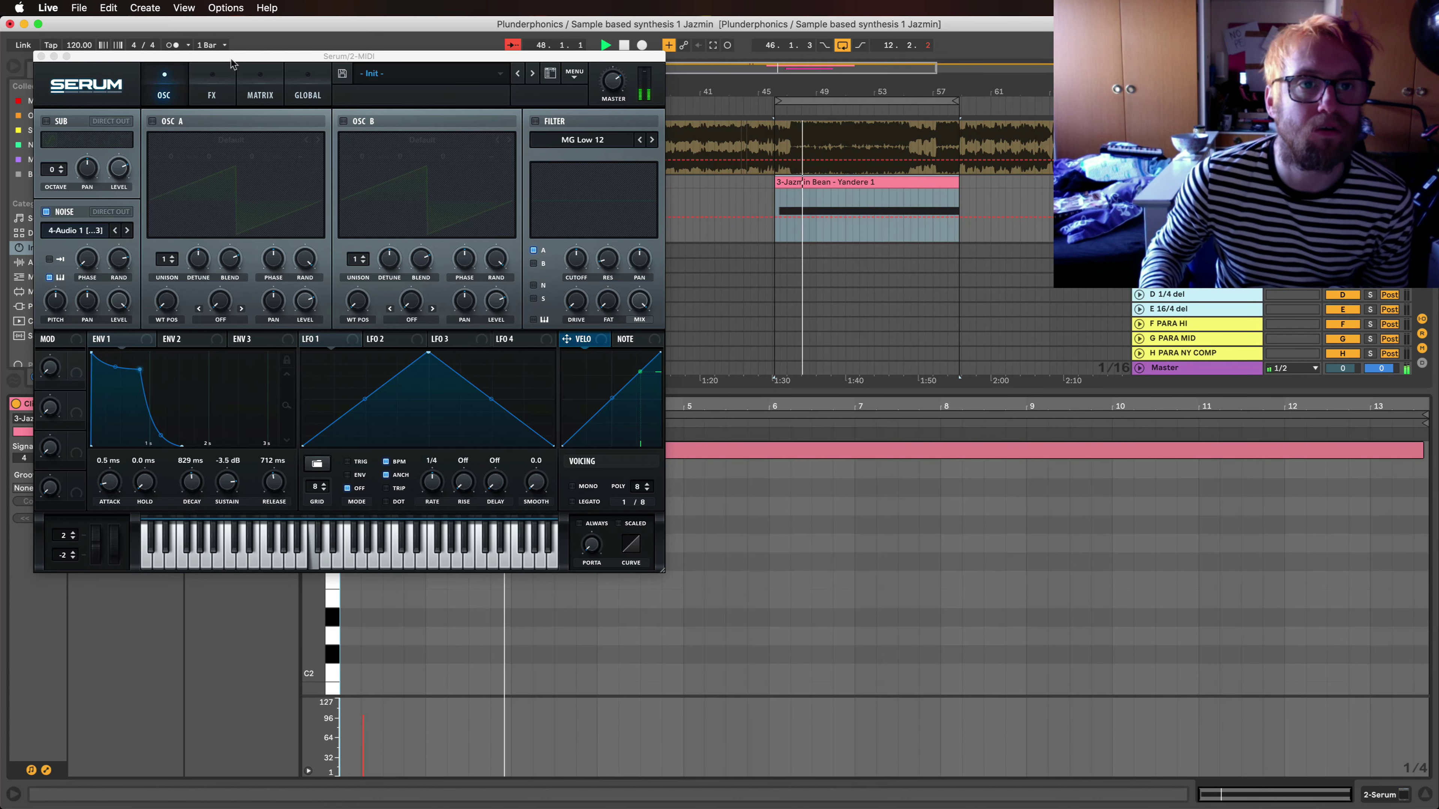
{"action": "left_click_drag", "start_coordinate": [230, 63], "coordinate": [893, 644]}
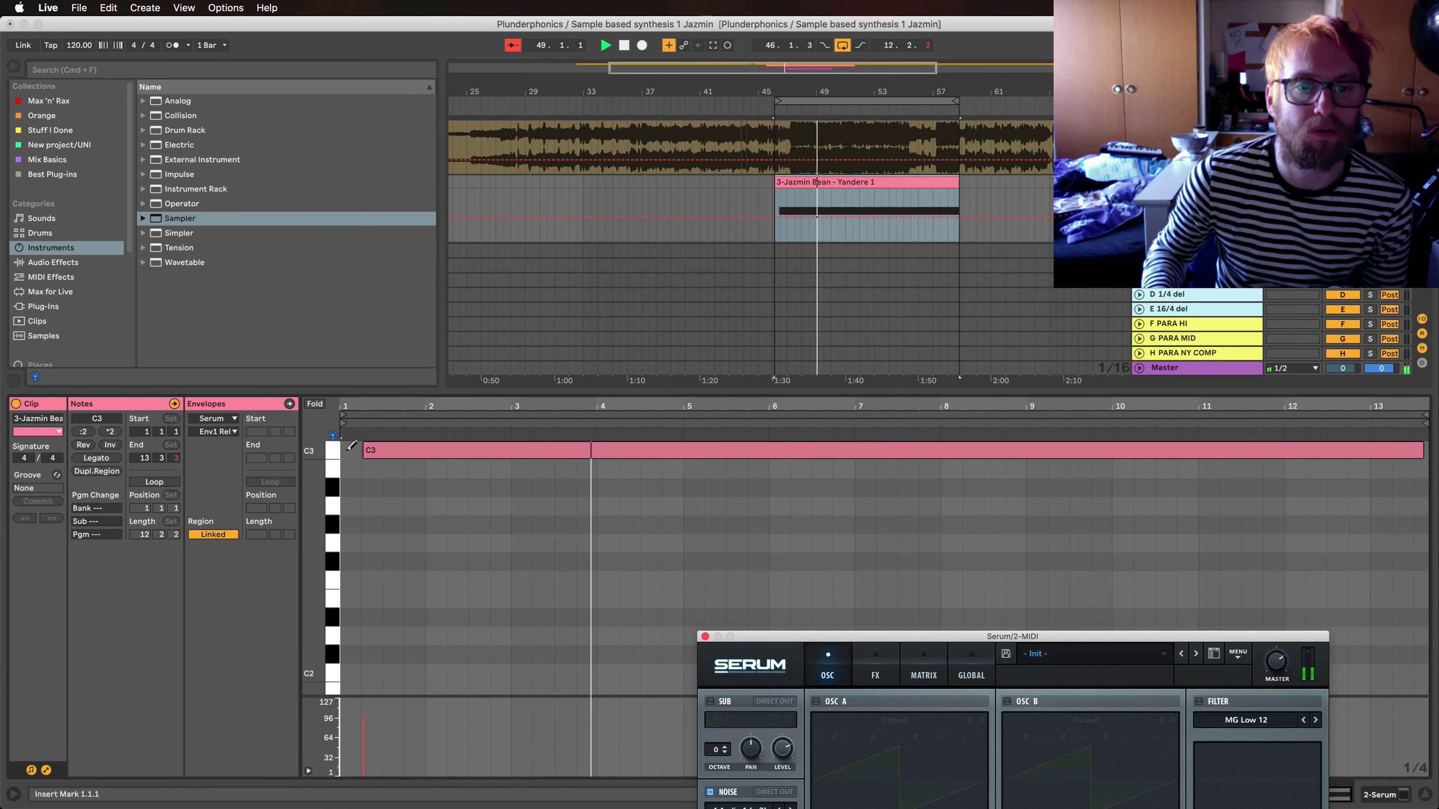
{"action": "left_click", "coordinate": [348, 450]}
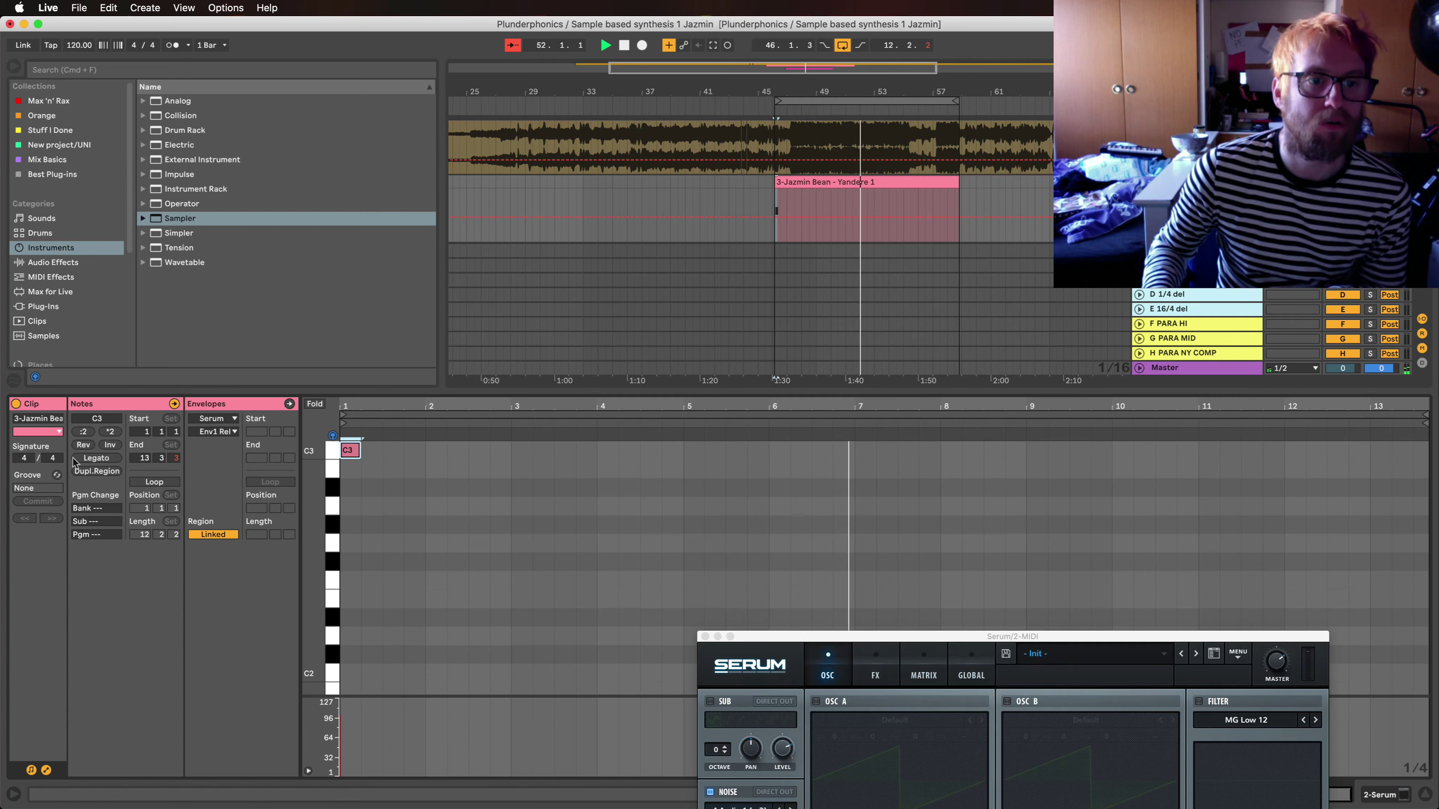
{"action": "left_click", "coordinate": [93, 457]}
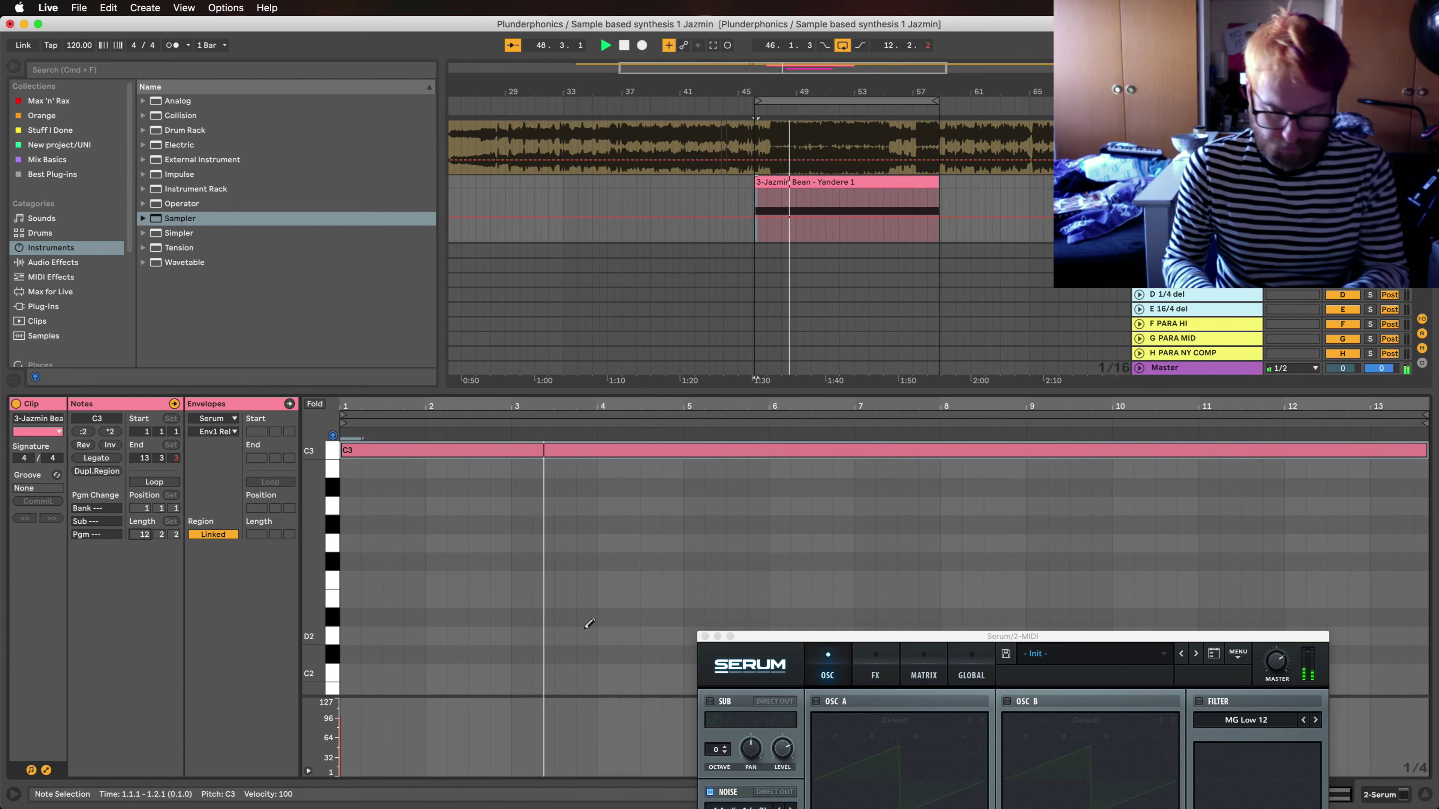
Step: Loop the MIDI clip over 8 bars and shorten the arrangement loop to about the same 8 bars
{"action": "left_click", "coordinate": [150, 483]}
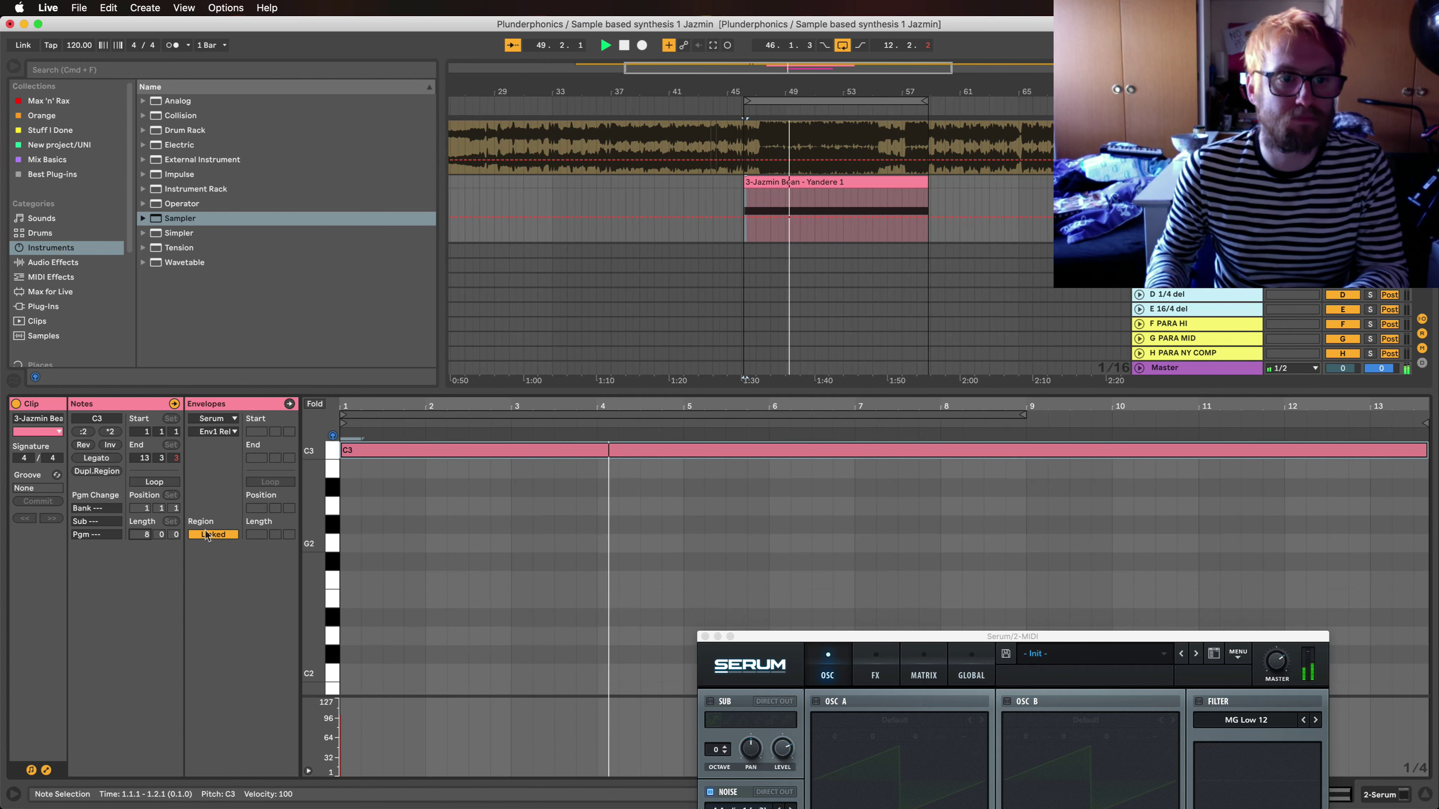
{"action": "left_click", "coordinate": [150, 483]}
{"action": "left_click_drag", "start_coordinate": [898, 107], "coordinate": [835, 111]}
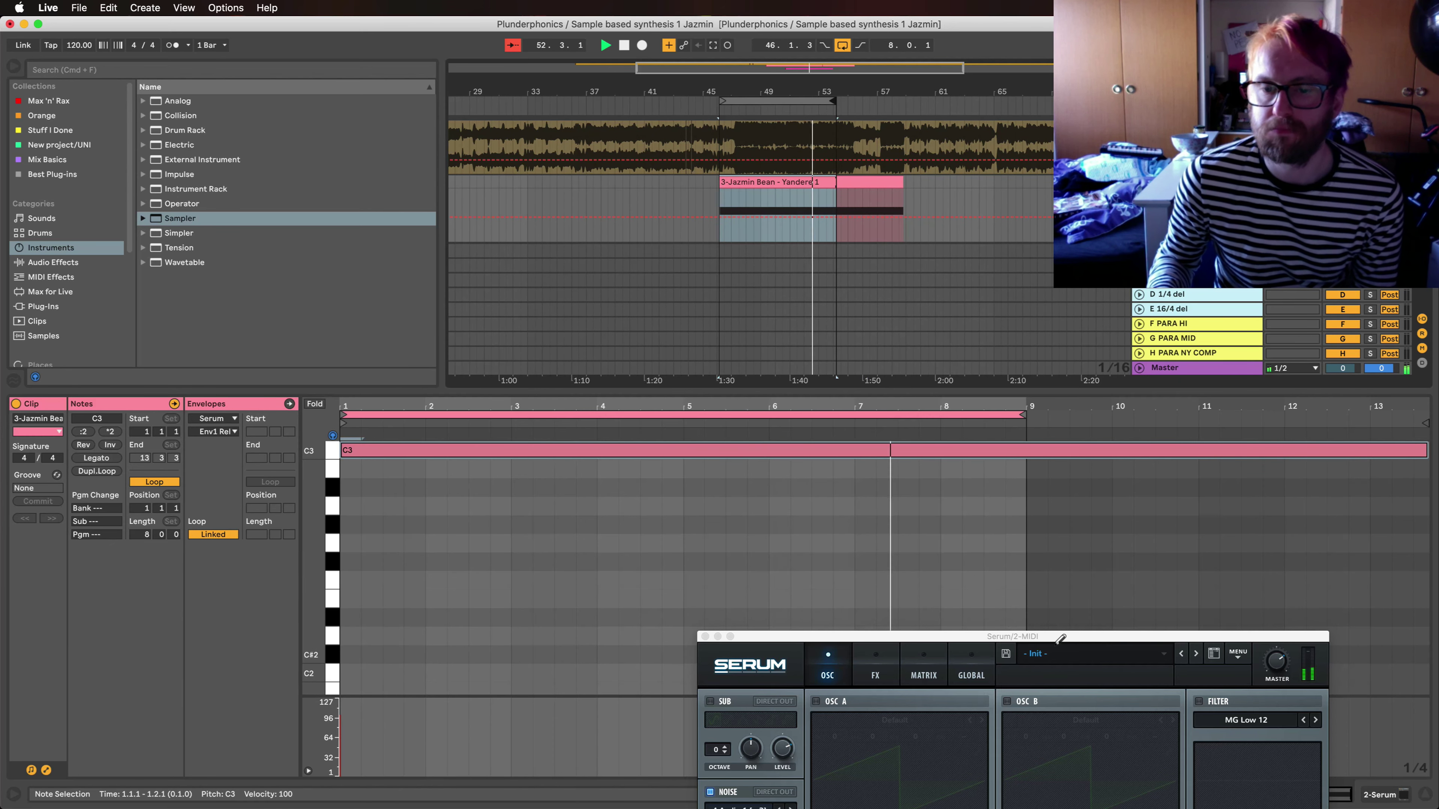
{"action": "left_click_drag", "start_coordinate": [1060, 639], "coordinate": [821, 227]}
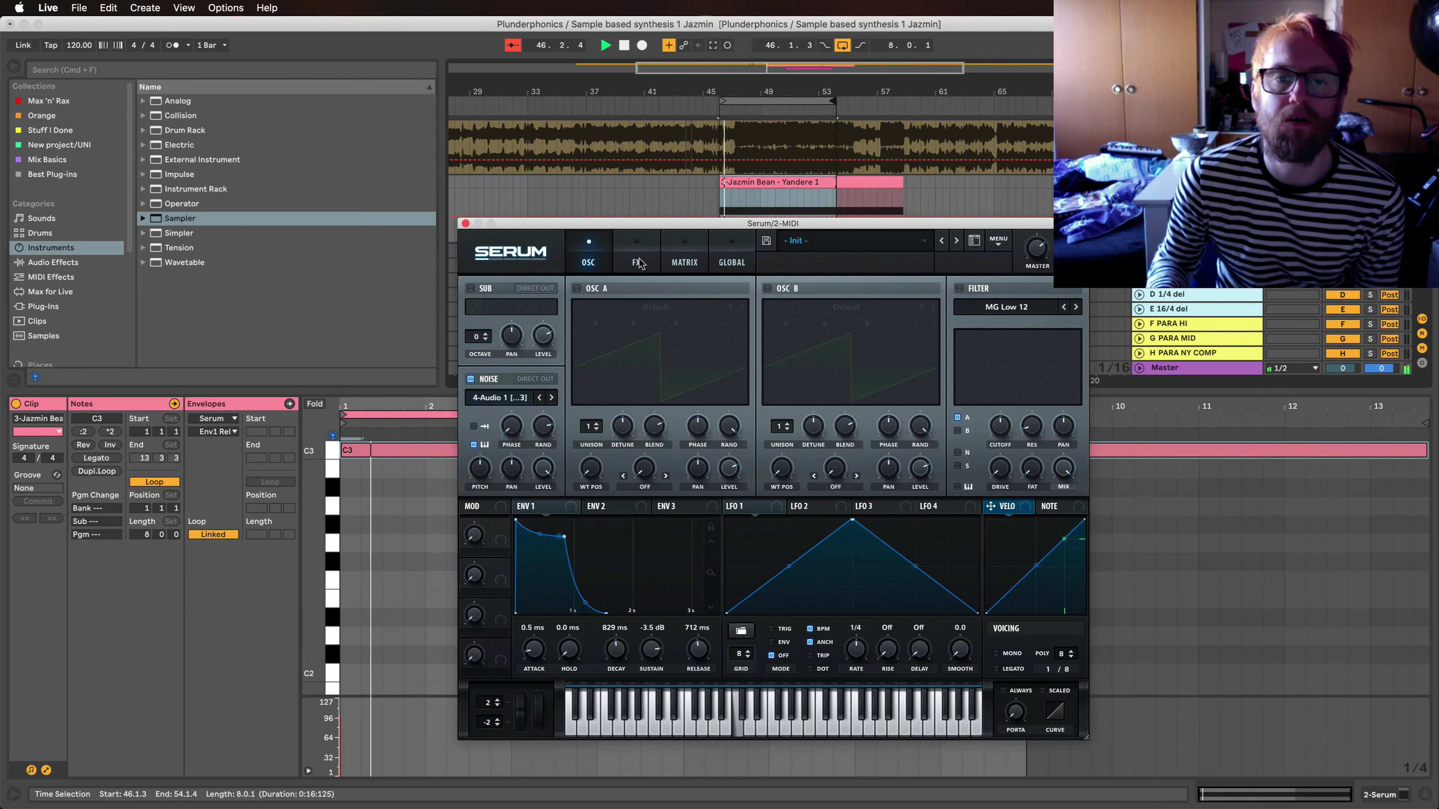
{"action": "left_click_drag", "start_coordinate": [823, 226], "coordinate": [917, 468]}
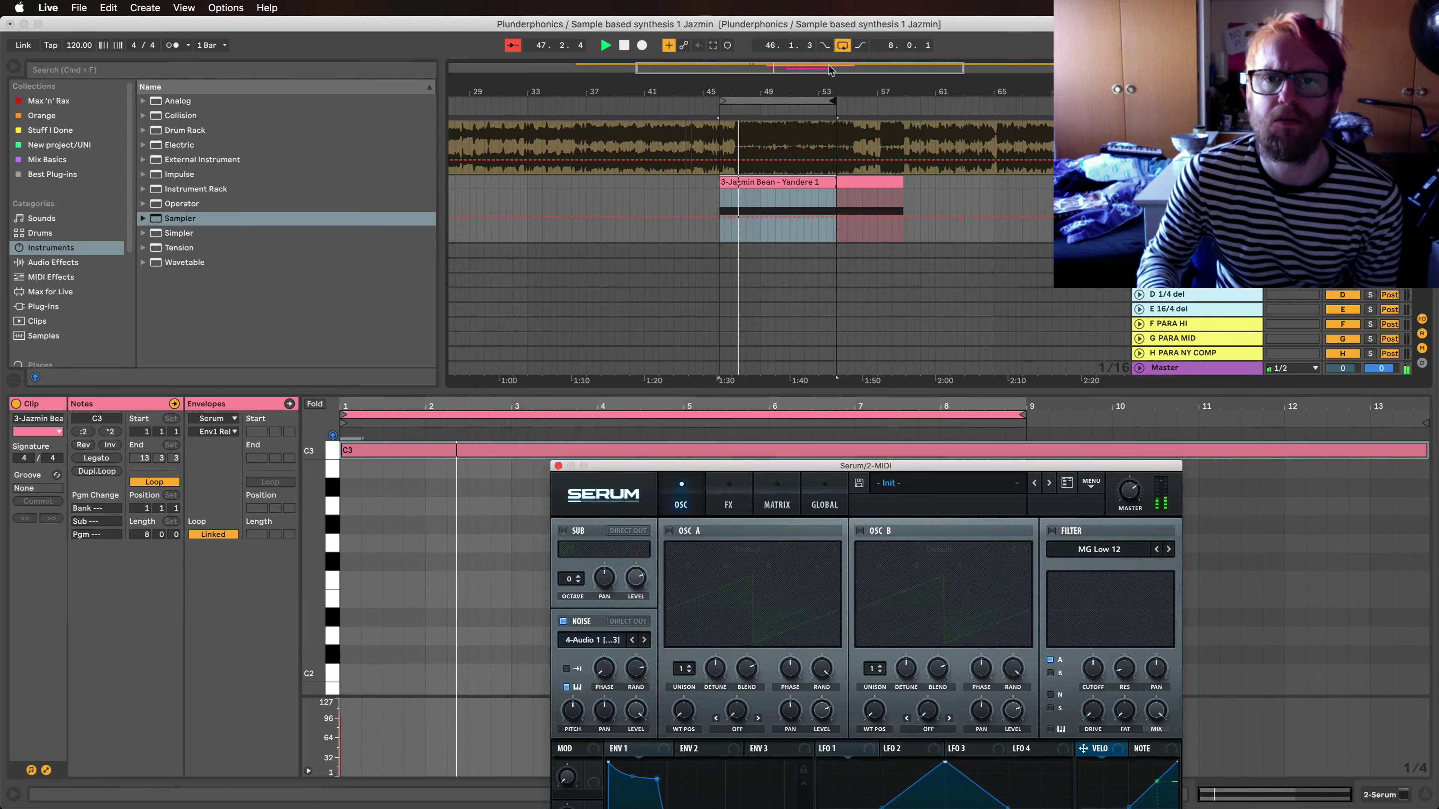
{"action": "left_click_drag", "start_coordinate": [835, 88], "coordinate": [833, 103]}
Step: Set the attack of Serum's ENV 1 to 459 ms
{"action": "left_click_drag", "start_coordinate": [867, 464], "coordinate": [760, 128]}
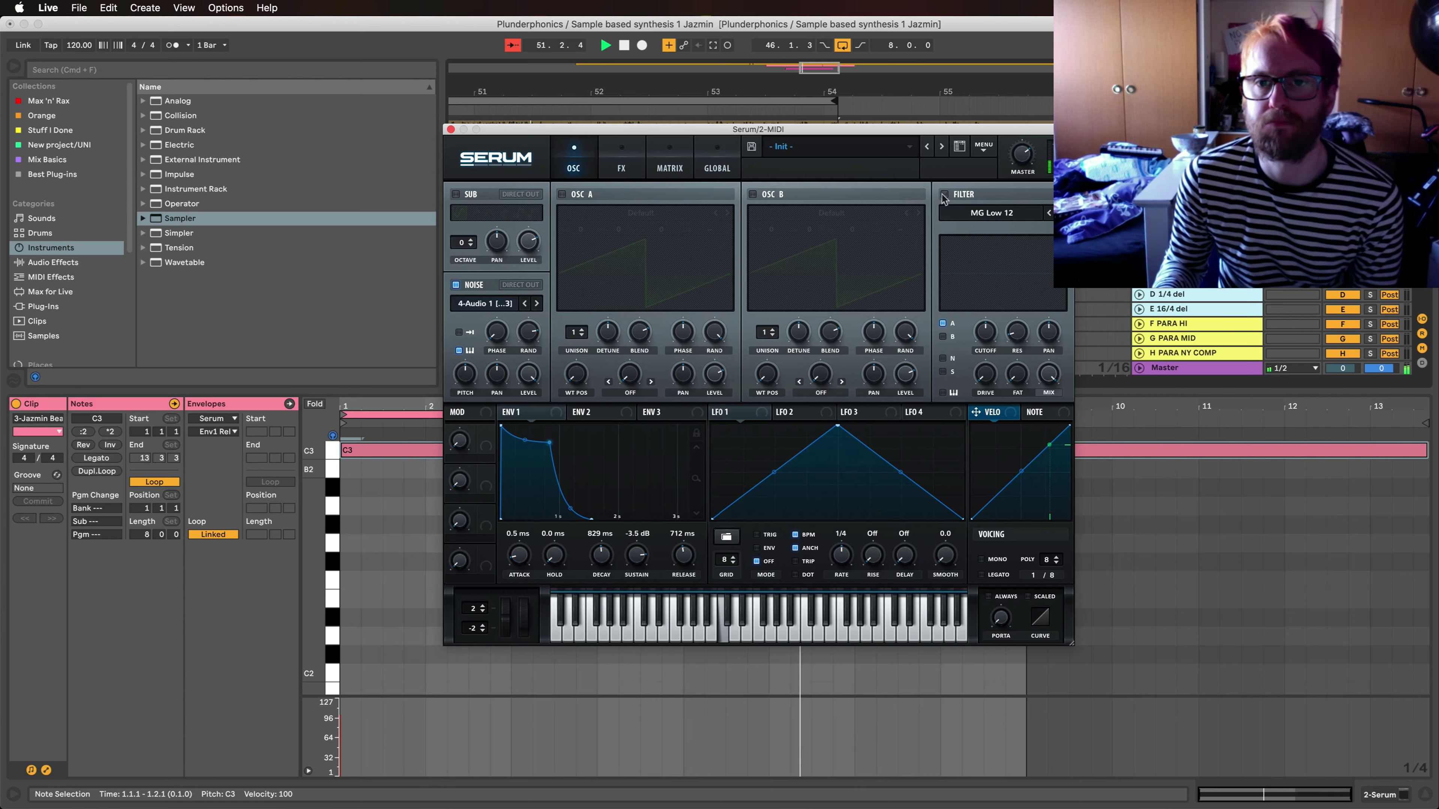
{"action": "left_click", "coordinate": [525, 334]}
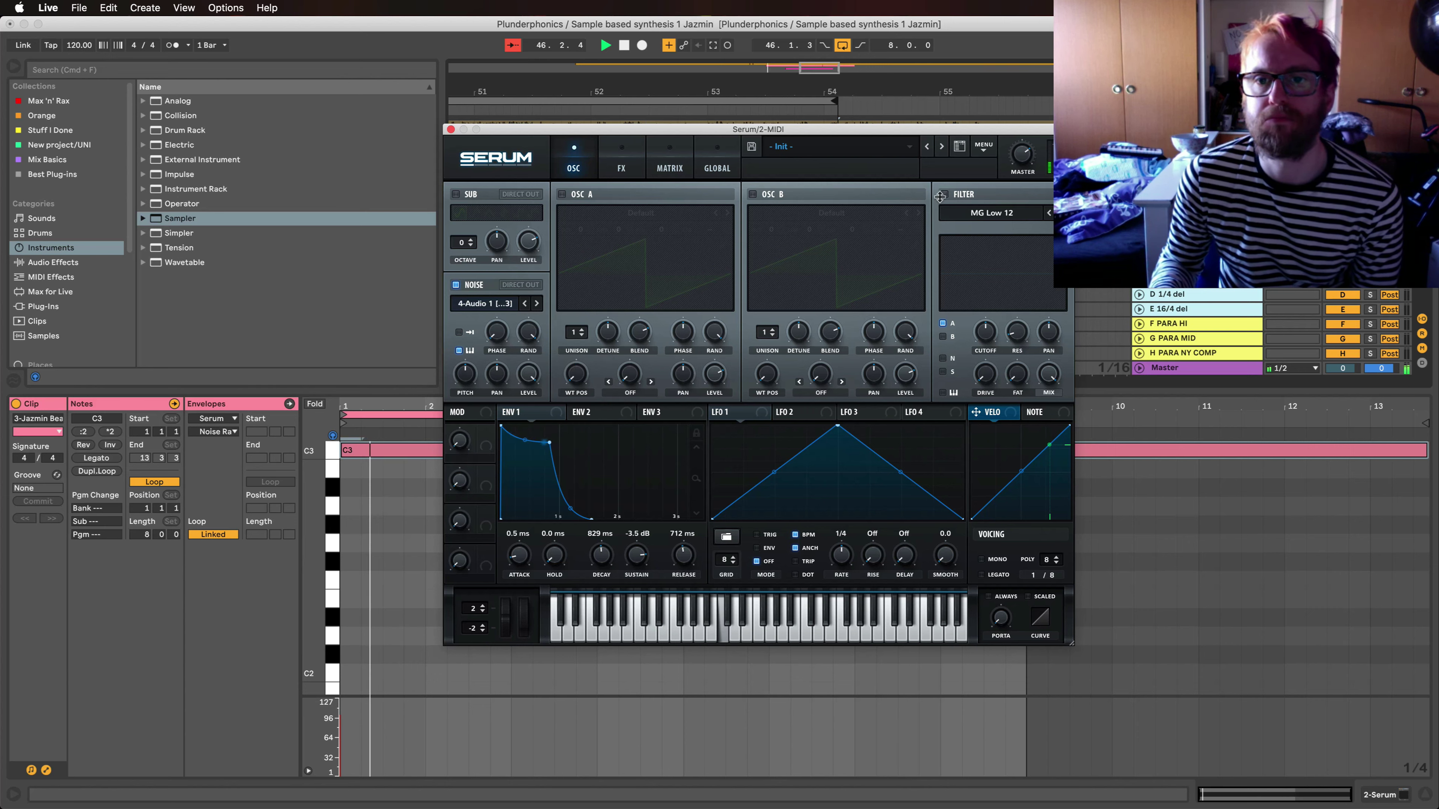
{"action": "mouse_move", "coordinate": [513, 557]}
{"action": "left_mouse_down"}
{"action": "mouse_move", "coordinate": [515, 516]}
{"action": "mouse_move", "coordinate": [517, 553]}
{"action": "left_mouse_up"}
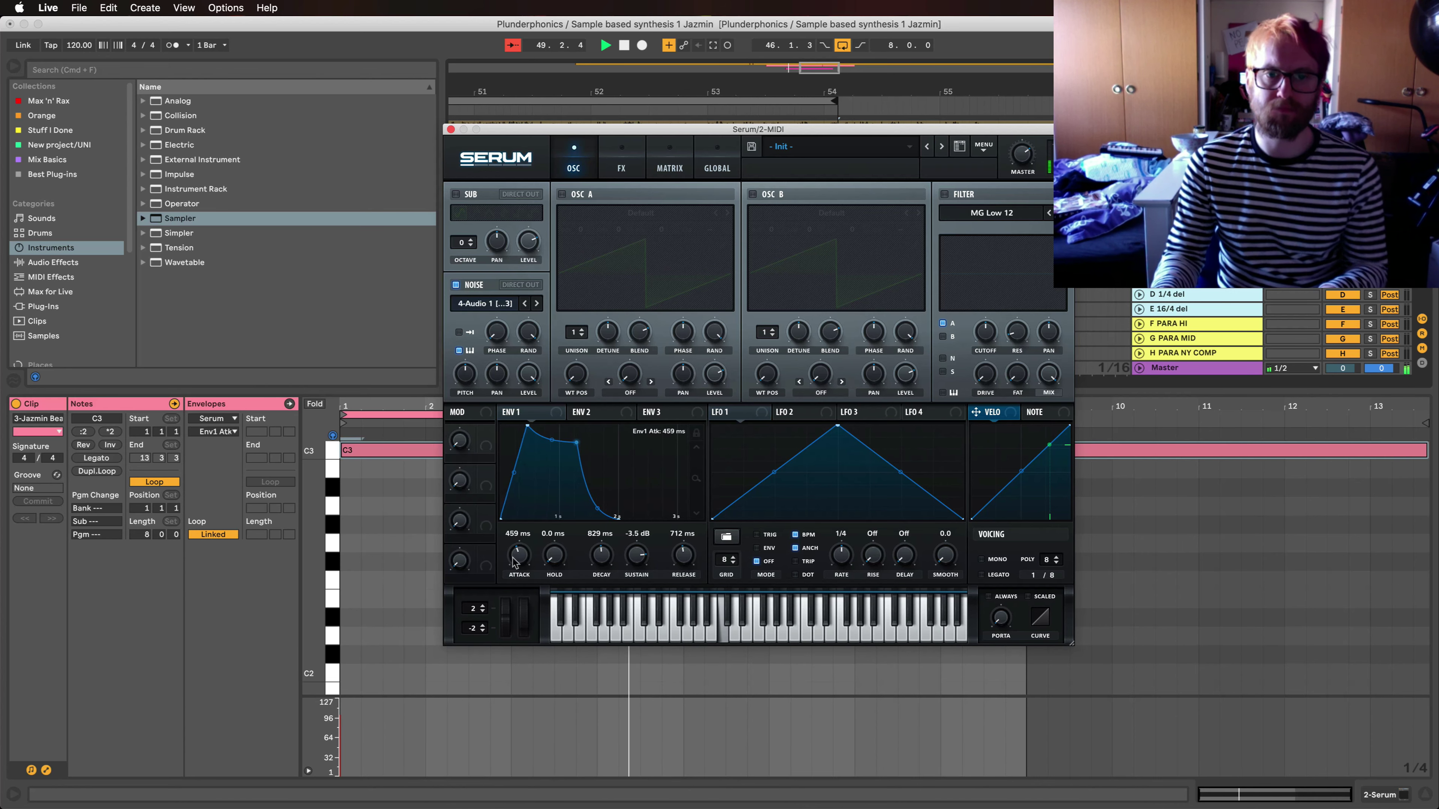
Step: Enable Serum's filter, route only the Noise oscillator into it and choose the Cmb HL6+ filter type
{"action": "left_click", "coordinate": [944, 195]}
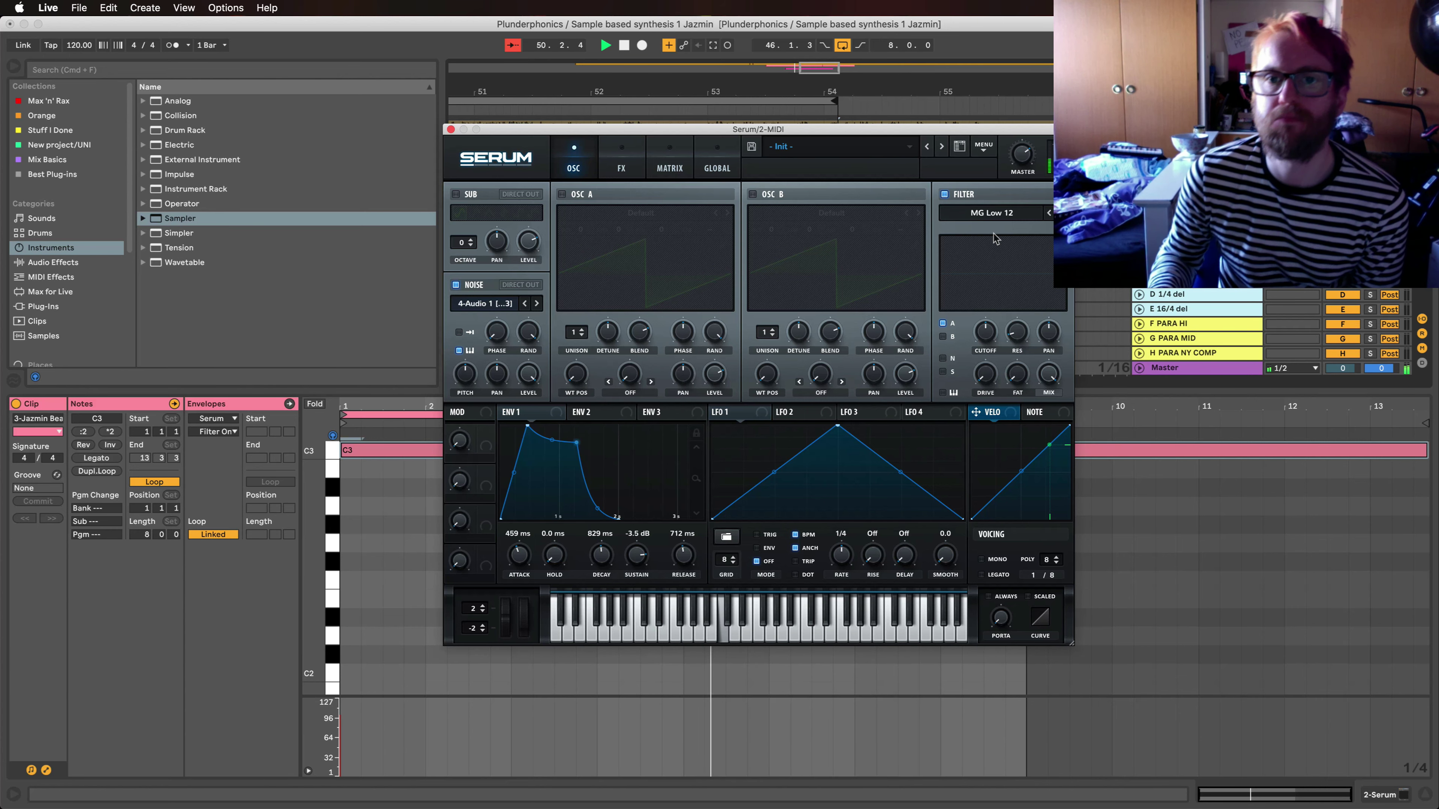
{"action": "left_click", "coordinate": [943, 359]}
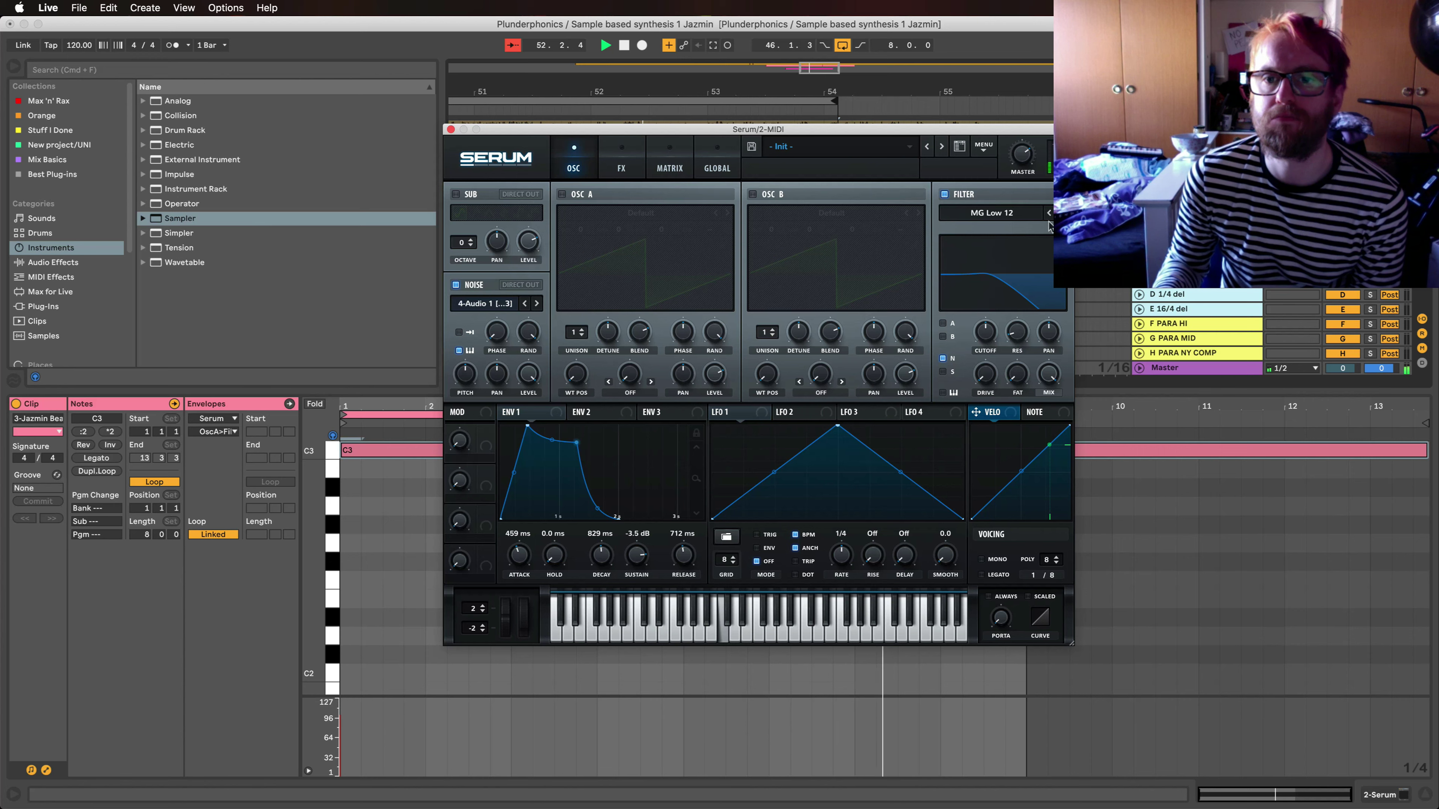
{"action": "left_click", "coordinate": [1018, 218]}
{"action": "mouse_move", "coordinate": [1030, 262]}
{"action": "left_click", "coordinate": [1078, 335]}
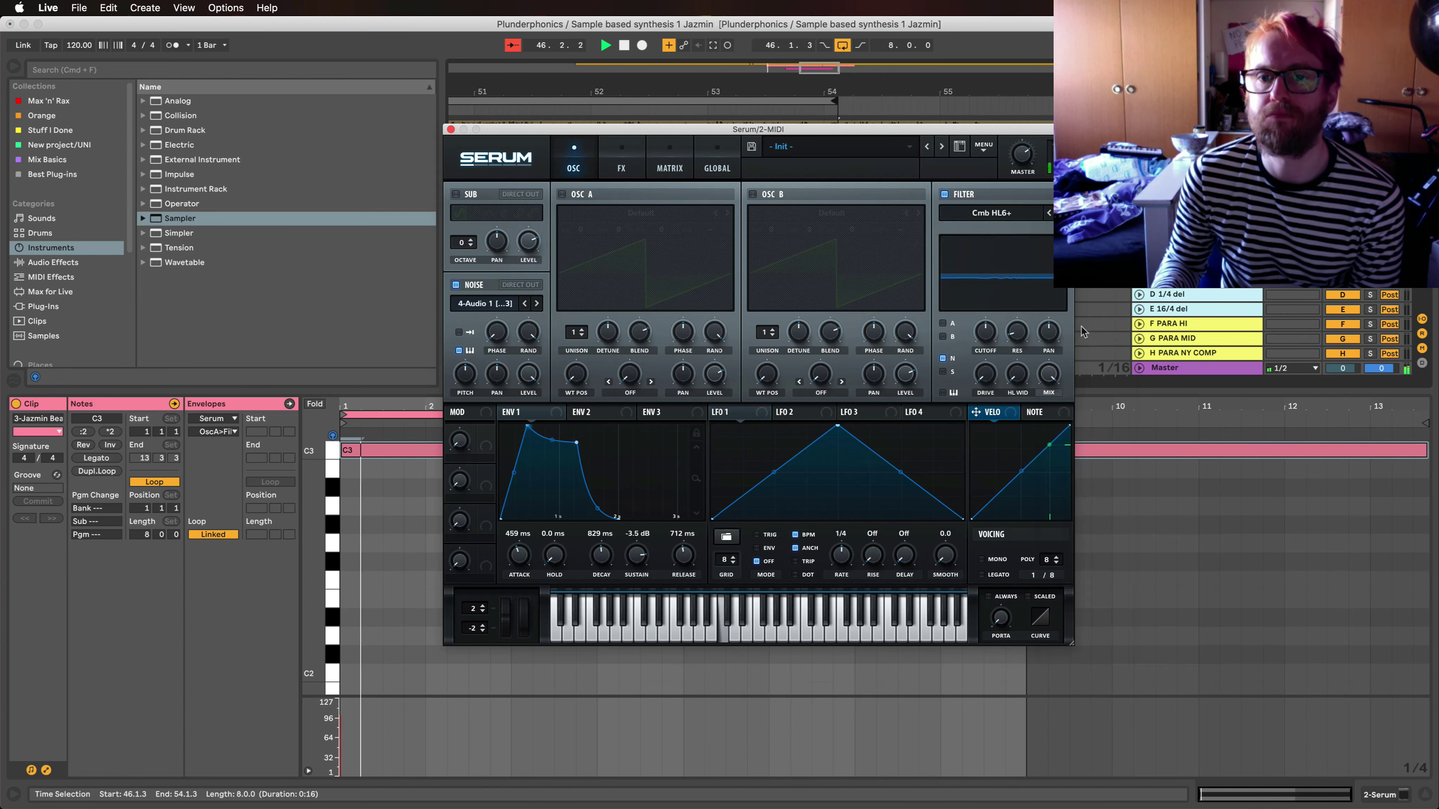
Step: Tune the comb filter to 57% HL_WID, 56% resonance, 23% drive and a cutoff of about 69 Hz
{"action": "left_click_drag", "start_coordinate": [1017, 374], "coordinate": [1012, 422]}
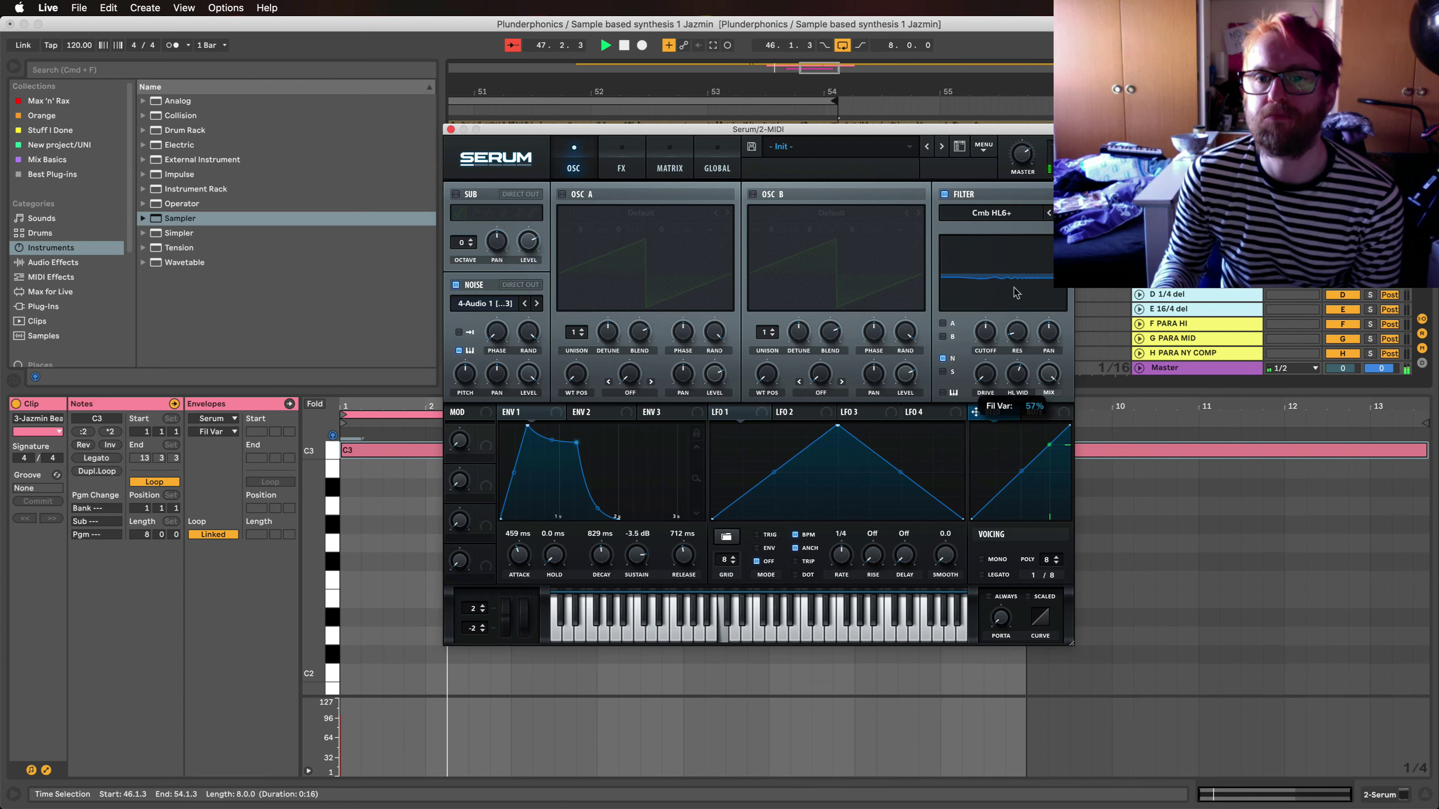
{"action": "left_click_drag", "start_coordinate": [1018, 355], "coordinate": [1013, 267]}
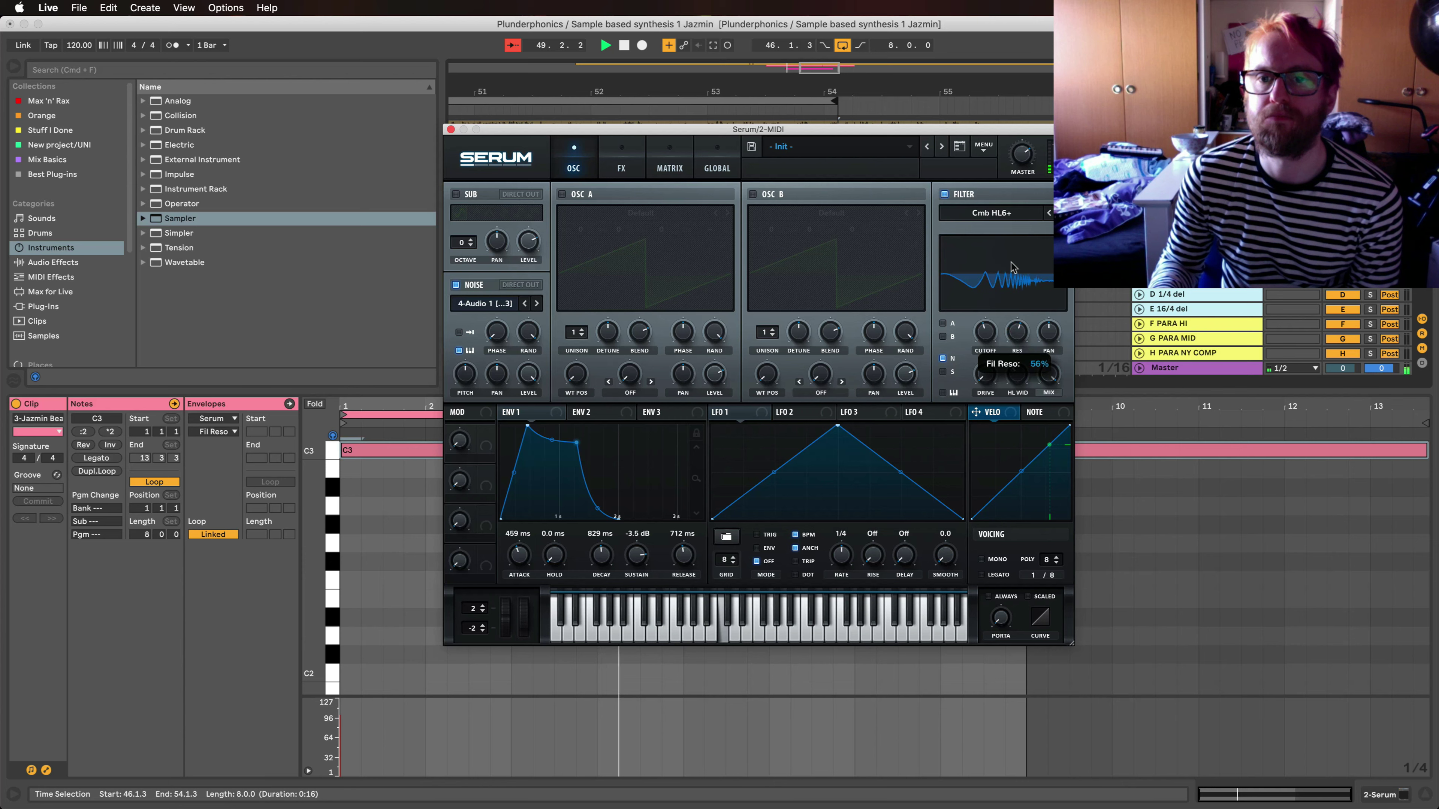
{"action": "left_click_drag", "start_coordinate": [985, 333], "coordinate": [991, 364]}
{"action": "left_click", "coordinate": [987, 371]}
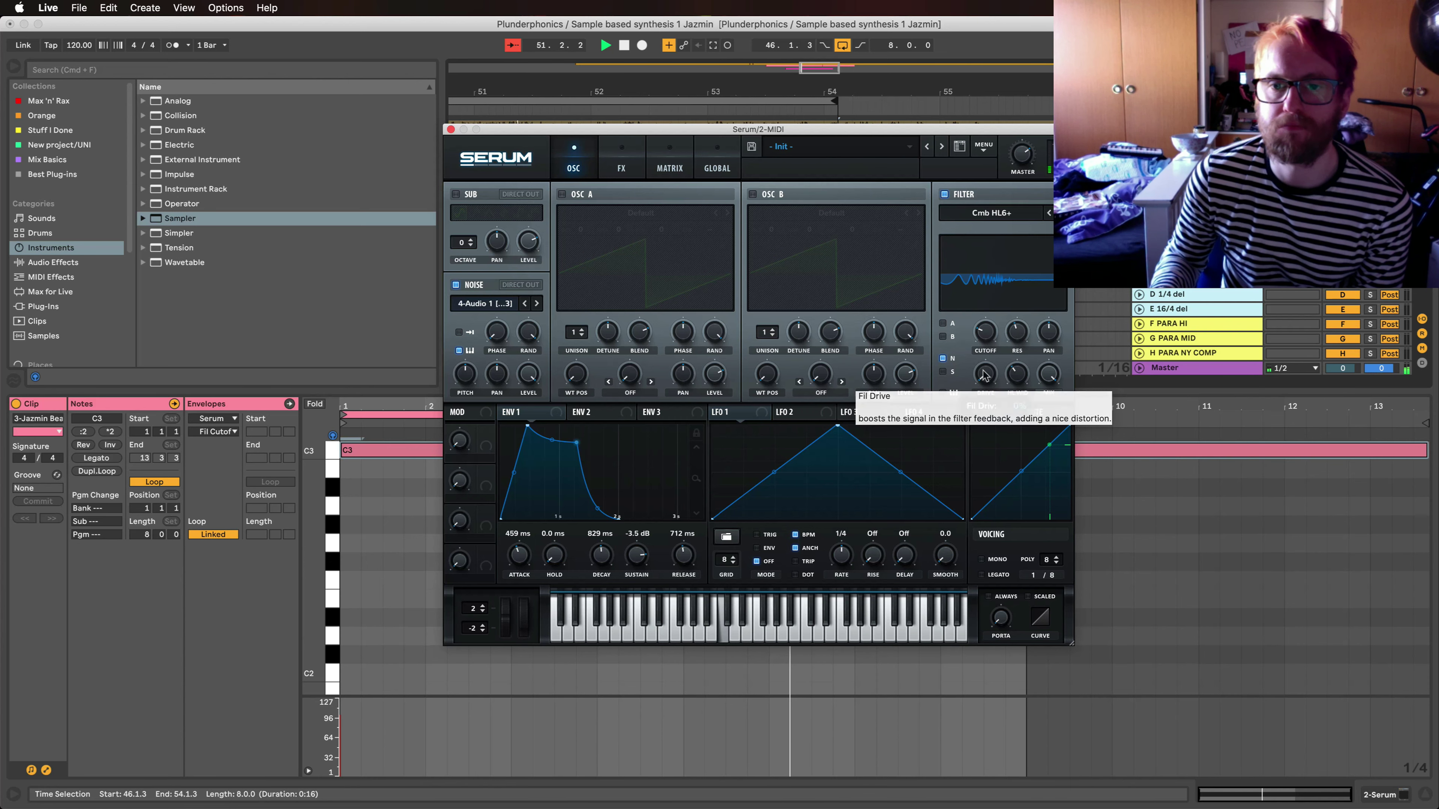
{"action": "left_click", "coordinate": [1017, 376]}
{"action": "scroll", "coordinate": [1016, 382], "scroll_direction": "down", "scroll_amount": 10}
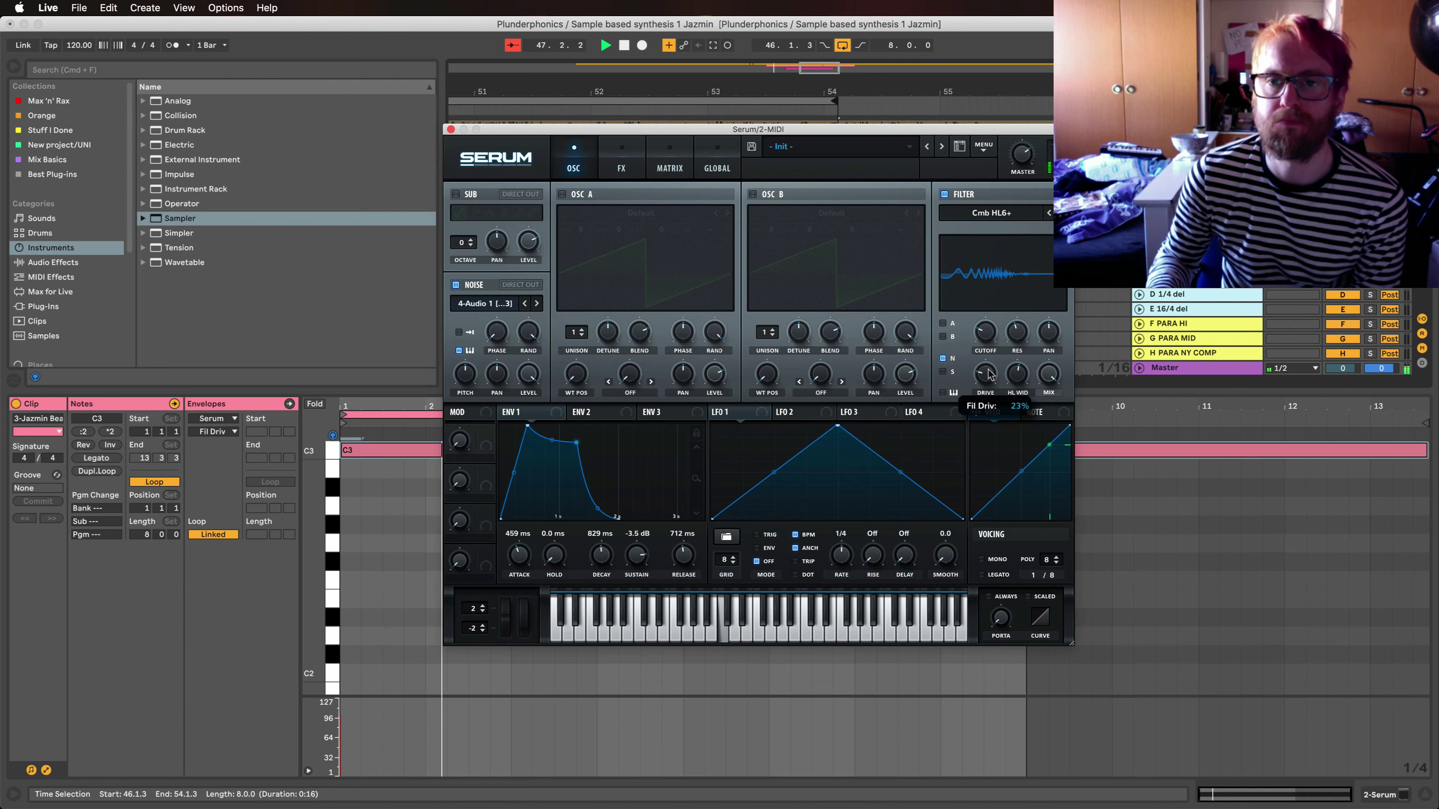
{"action": "left_click", "coordinate": [993, 334]}
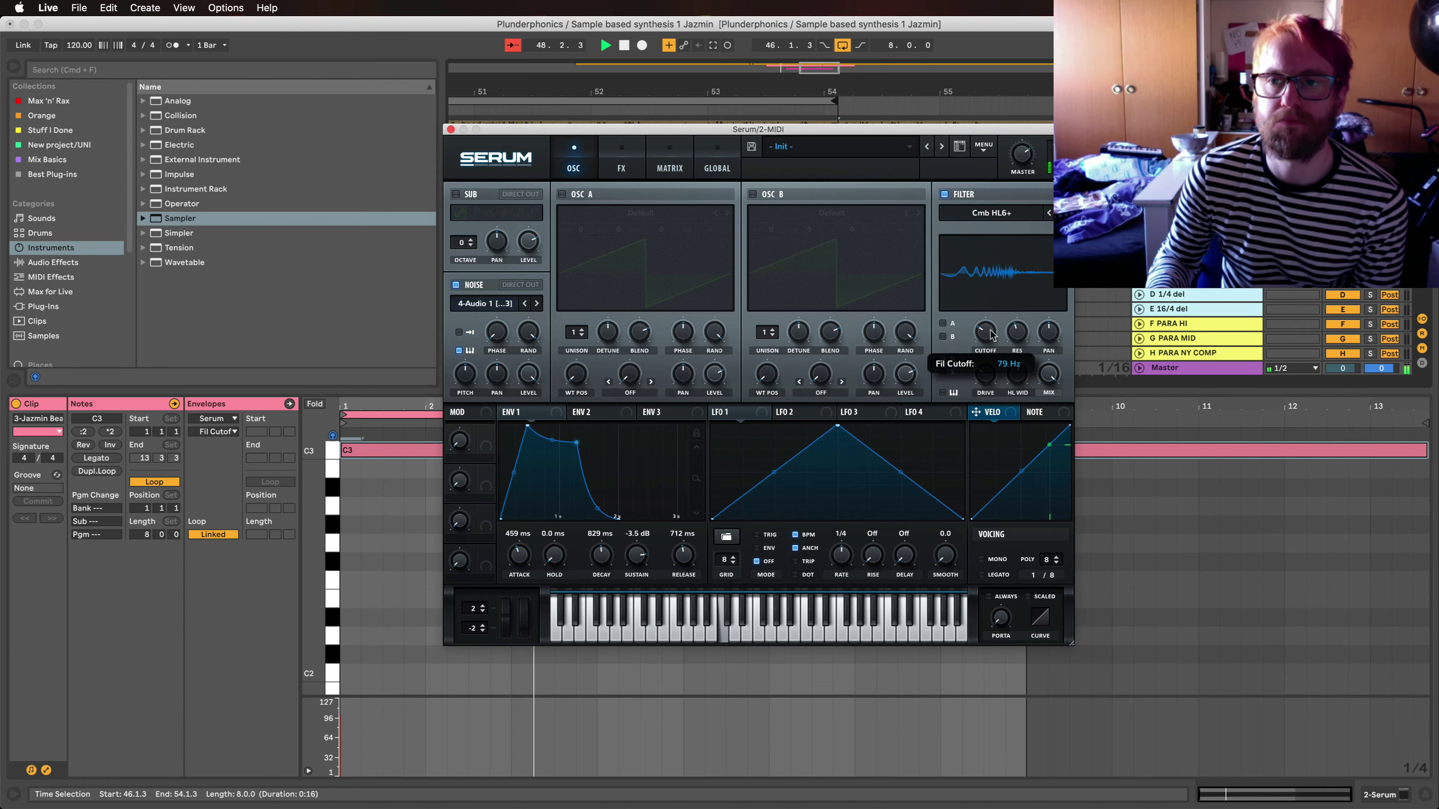
{"action": "scroll", "coordinate": [990, 338], "scroll_direction": "down", "scroll_amount": 3}
{"action": "scroll", "coordinate": [990, 339], "scroll_direction": "up", "scroll_amount": 3}
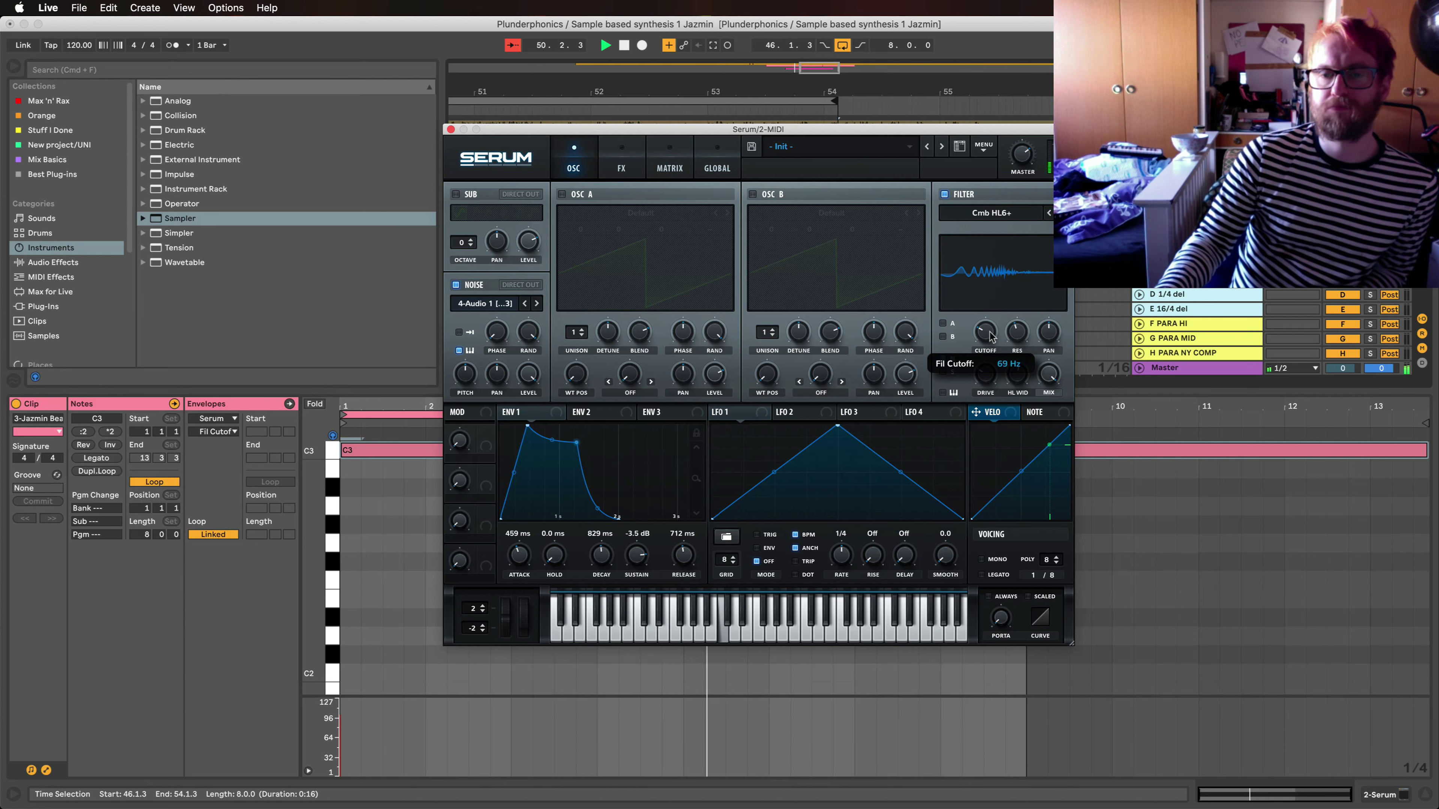
{"action": "left_click_drag", "start_coordinate": [990, 329], "coordinate": [989, 331]}
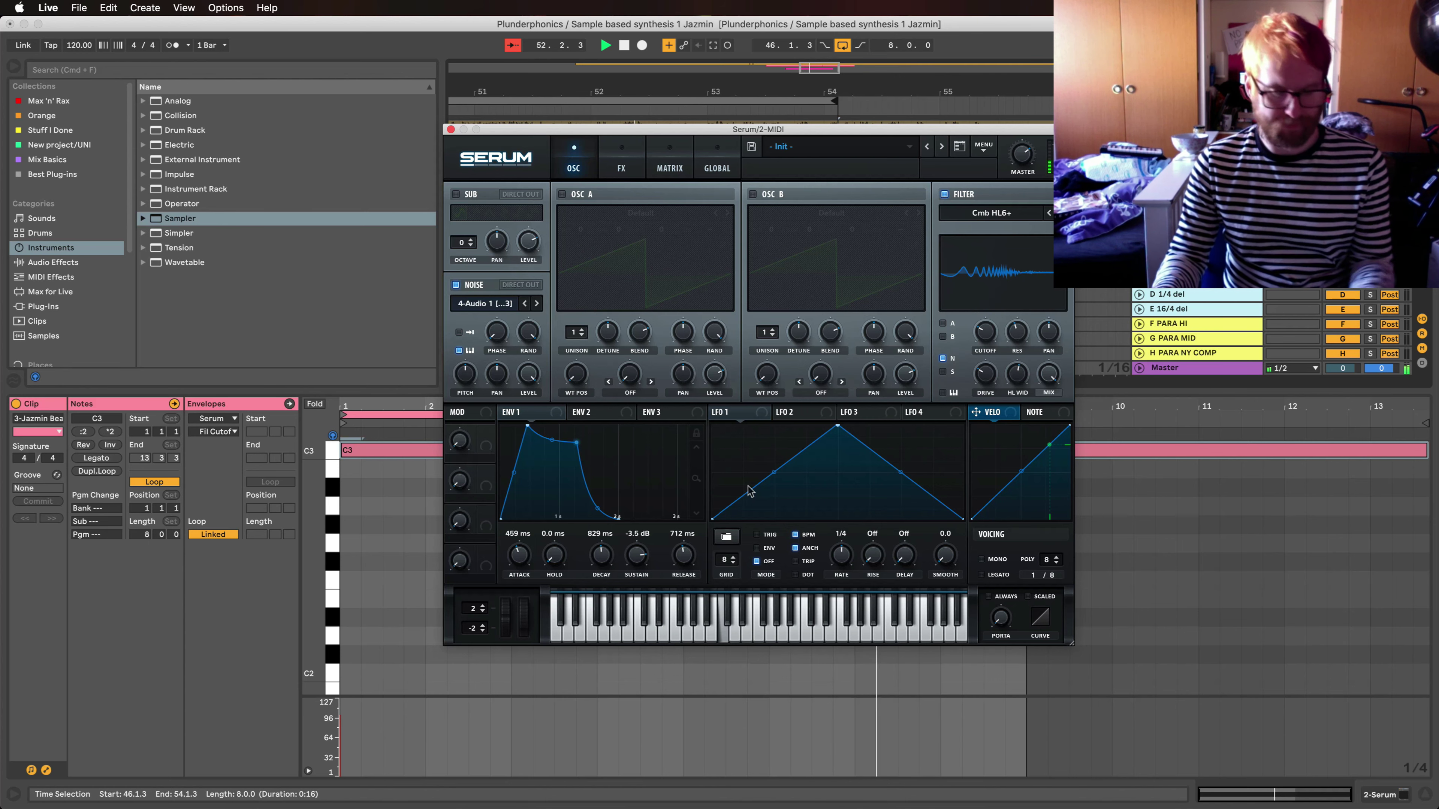
Step: Draw an uneven stepped pattern of eight flat levels across the LFO 1 shape on its 8-column grid
{"action": "left_click", "coordinate": [726, 496], "text": "shift"}
{"action": "left_click", "coordinate": [755, 459], "text": "shift"}
{"action": "left_click", "coordinate": [790, 499], "text": "shift"}
{"action": "left_click", "coordinate": [821, 470], "text": "shift"}
{"action": "left_click", "coordinate": [852, 449], "text": "shift"}
{"action": "left_click", "coordinate": [884, 507], "text": "shift"}
{"action": "left_click", "coordinate": [917, 434], "text": "shift"}
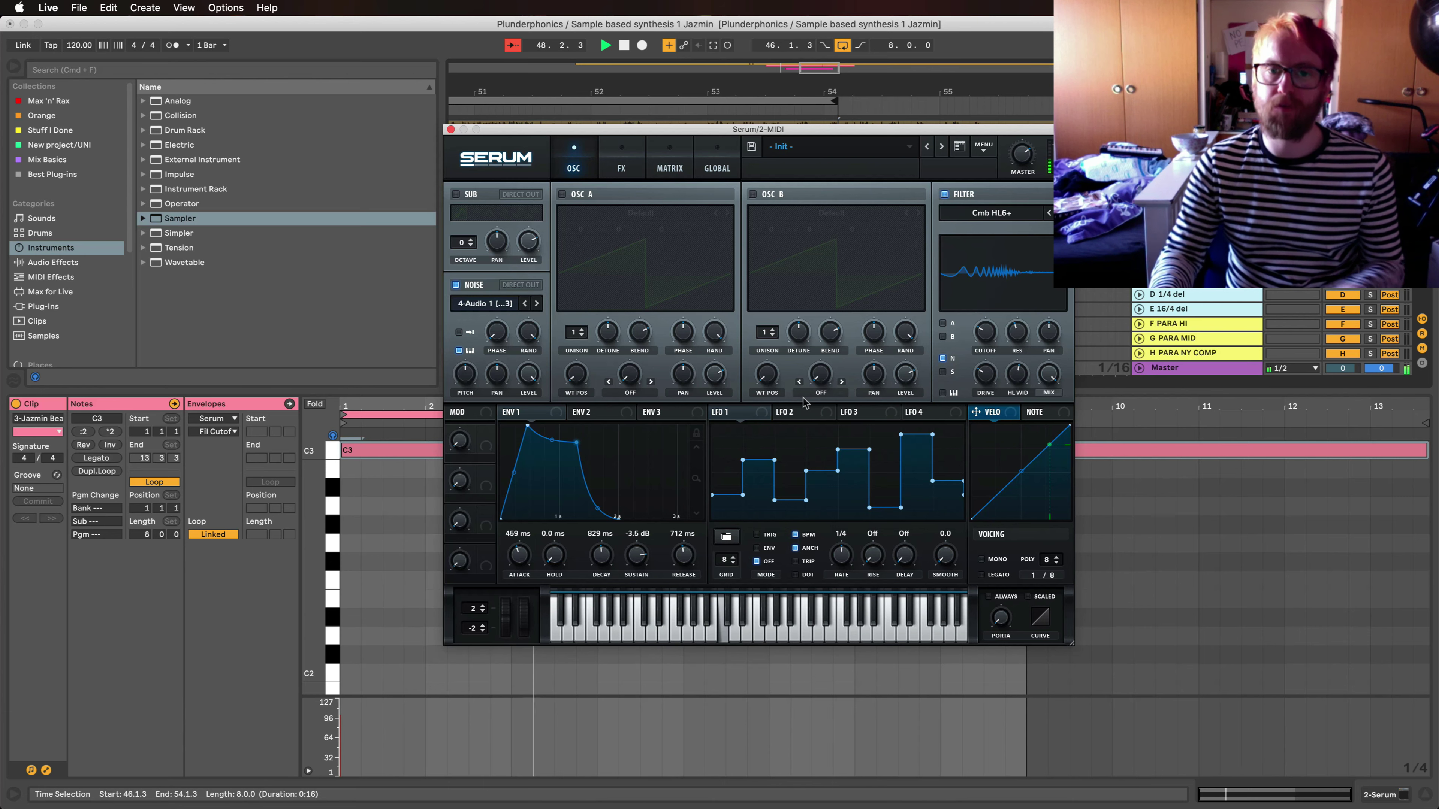
Step: Assign LFO 1 to the filter cutoff and set the LFO rate to 4 bar
{"action": "left_click_drag", "start_coordinate": [715, 412], "coordinate": [974, 334]}
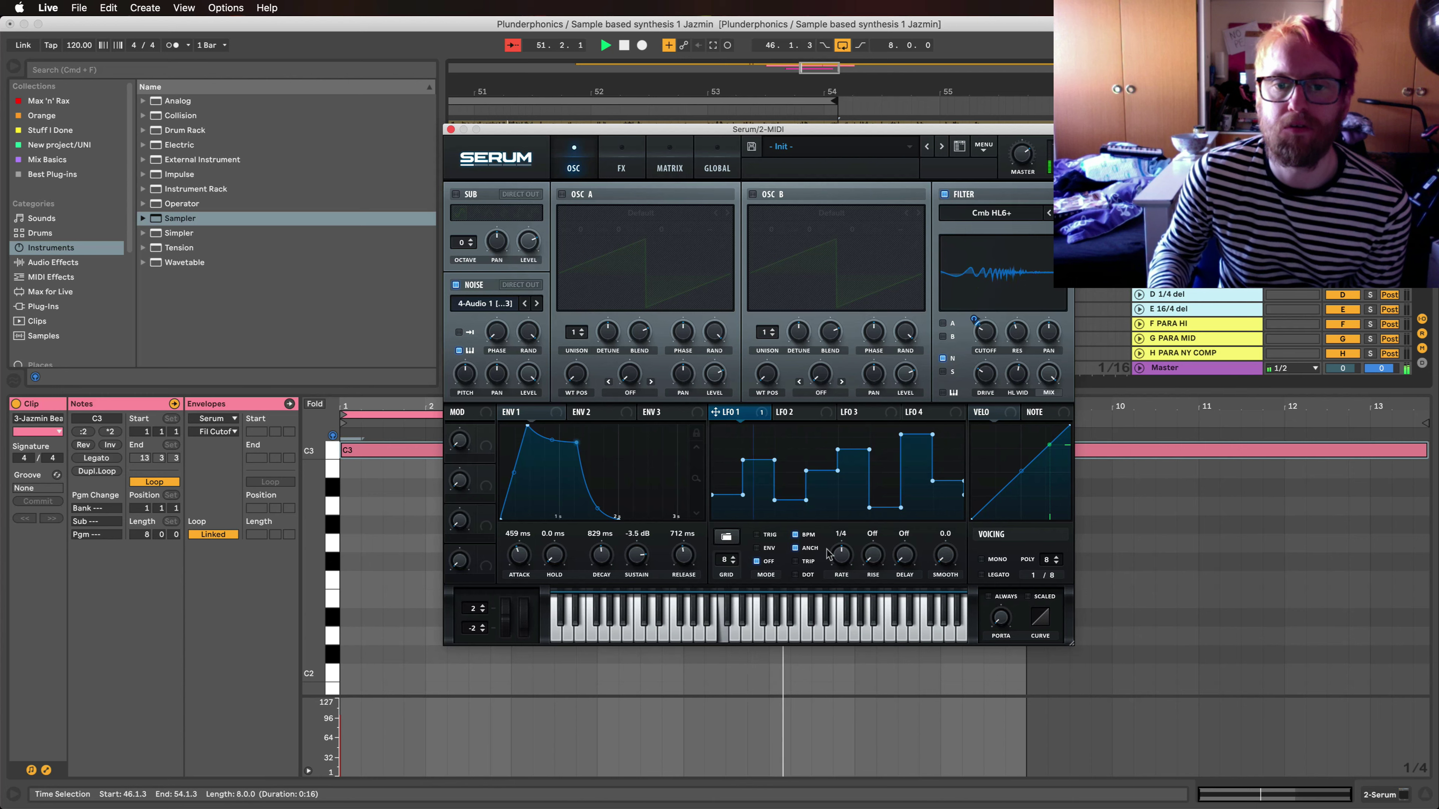
{"action": "left_click_drag", "start_coordinate": [841, 554], "coordinate": [839, 582]}
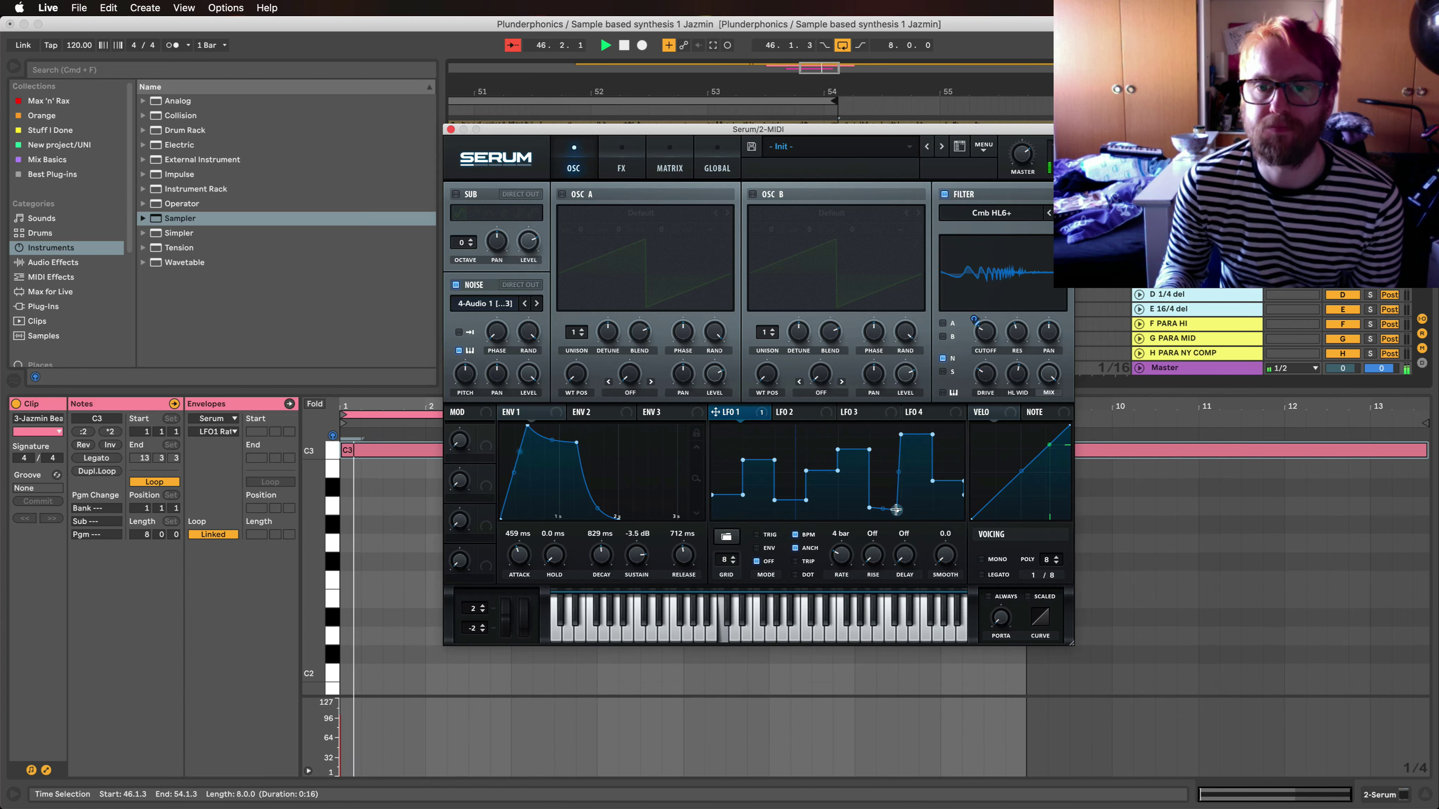
Step: Round the rise into LFO 1's fifth step and pull the end of its second step earlier to make a sloped fall
{"action": "double_click", "coordinate": [837, 448]}
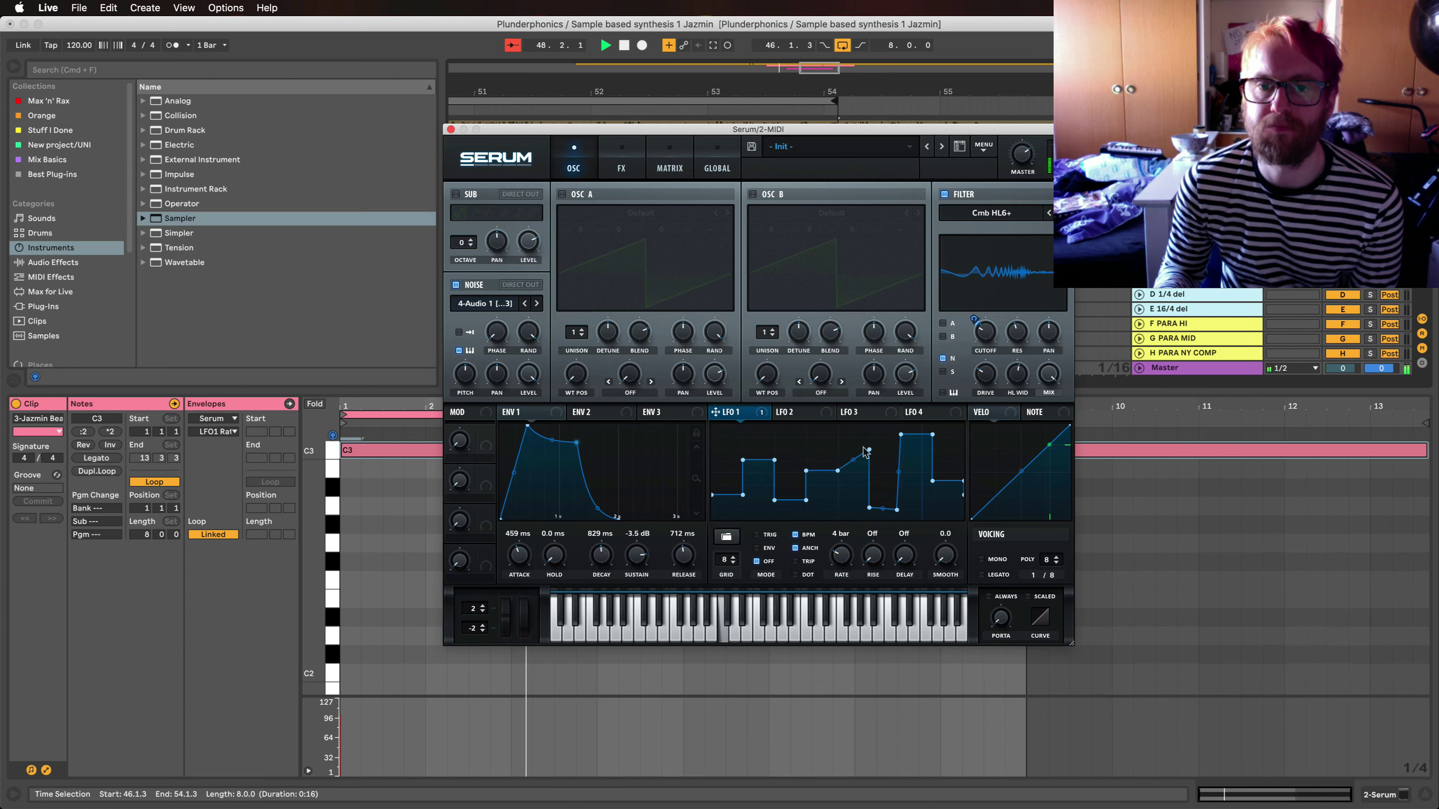
{"action": "left_click_drag", "start_coordinate": [850, 455], "coordinate": [846, 446]}
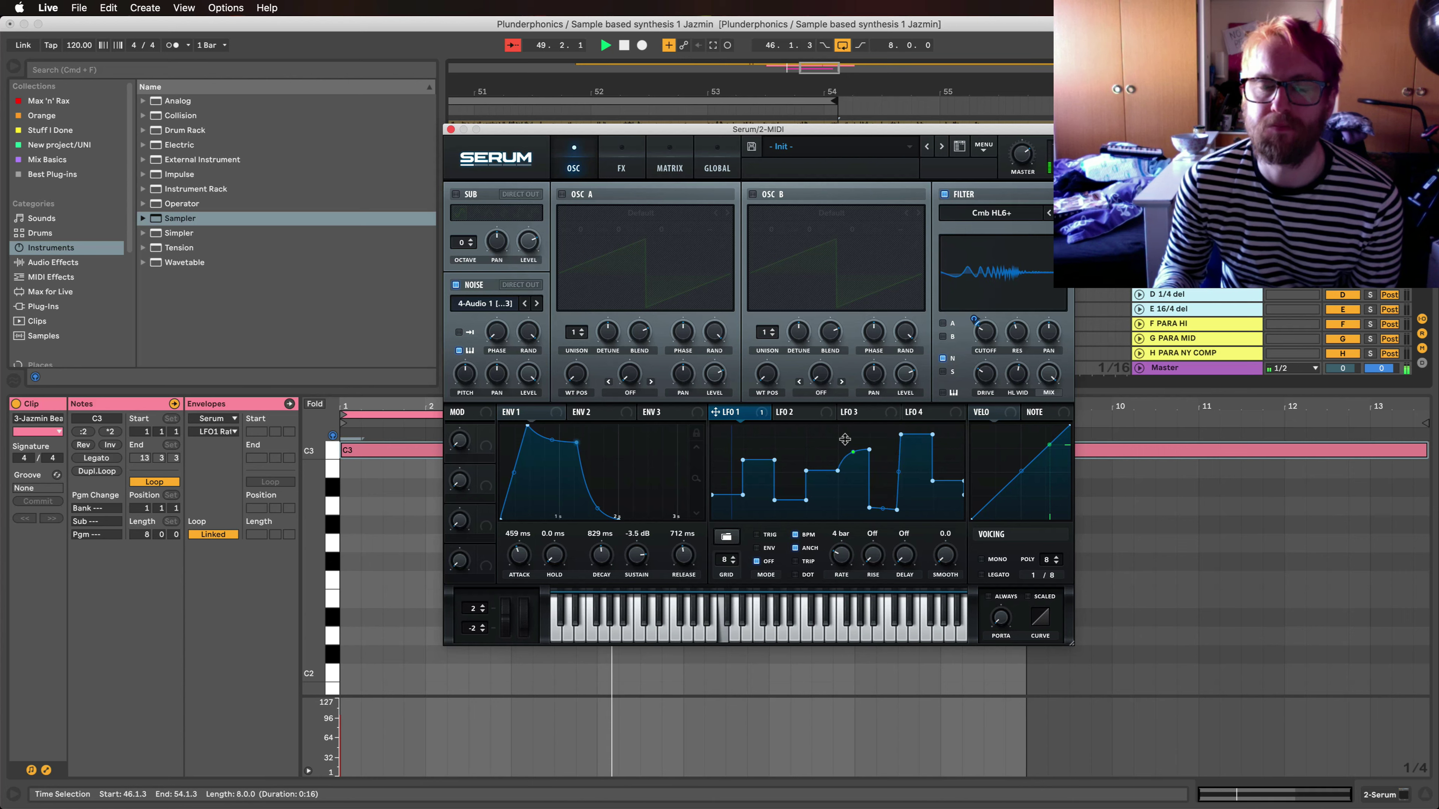
{"action": "left_click_drag", "start_coordinate": [773, 460], "coordinate": [764, 456]}
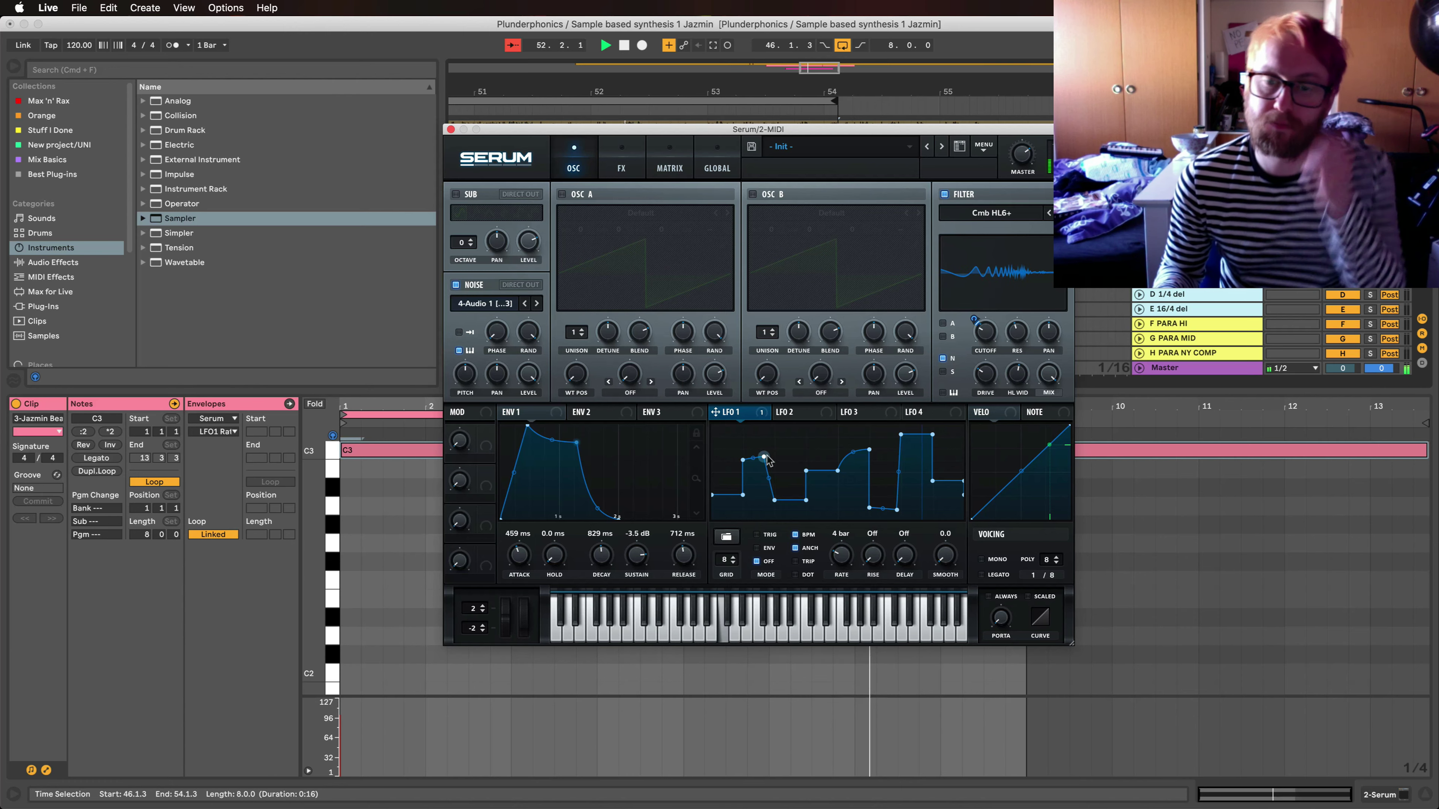
Step: Remove the corner points on either side of LFO 1's highest step and bend its rise and fall into inward curves
{"action": "double_click", "coordinate": [897, 509]}
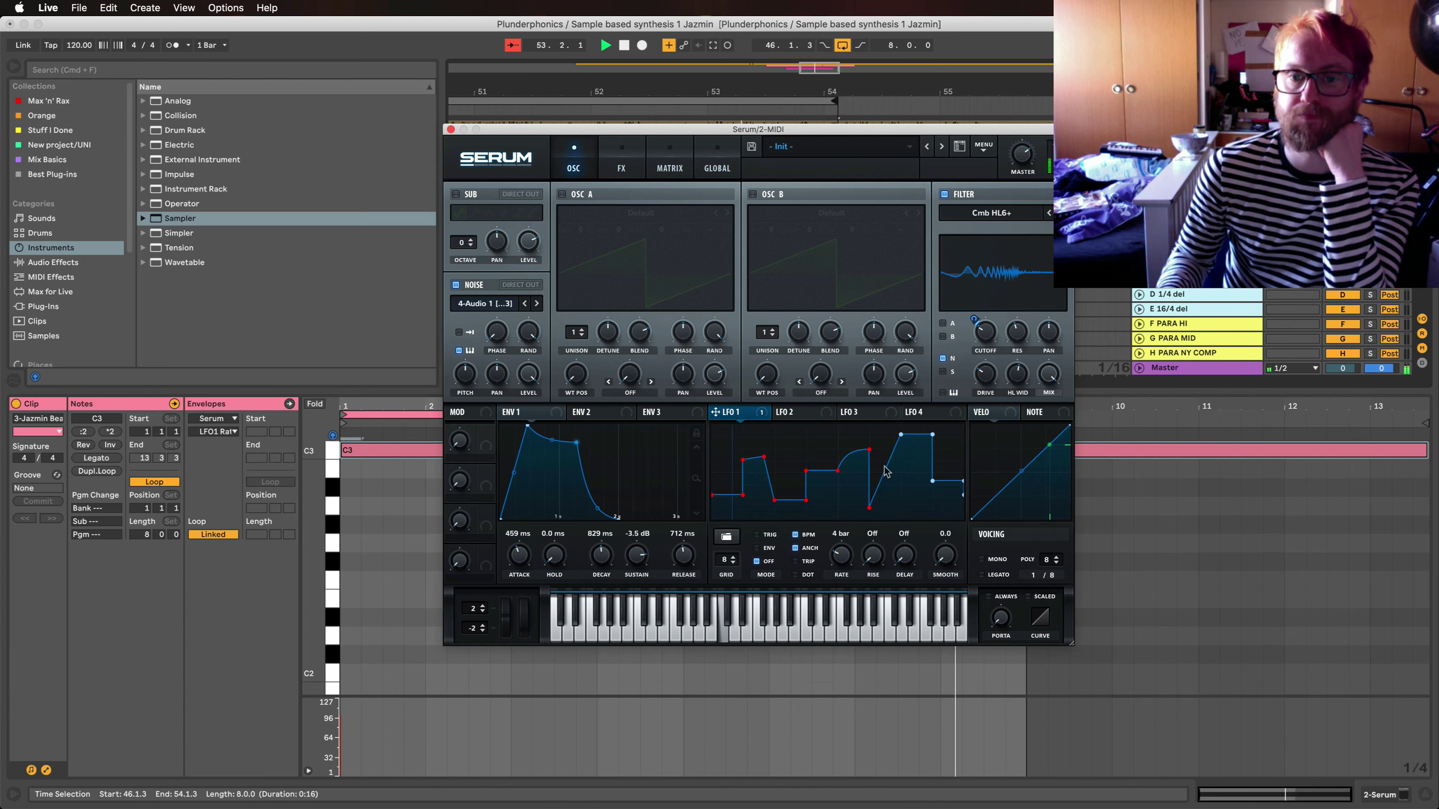
{"action": "left_click_drag", "start_coordinate": [884, 471], "coordinate": [884, 495]}
{"action": "double_click", "coordinate": [932, 480]}
{"action": "left_click_drag", "start_coordinate": [947, 457], "coordinate": [942, 467]}
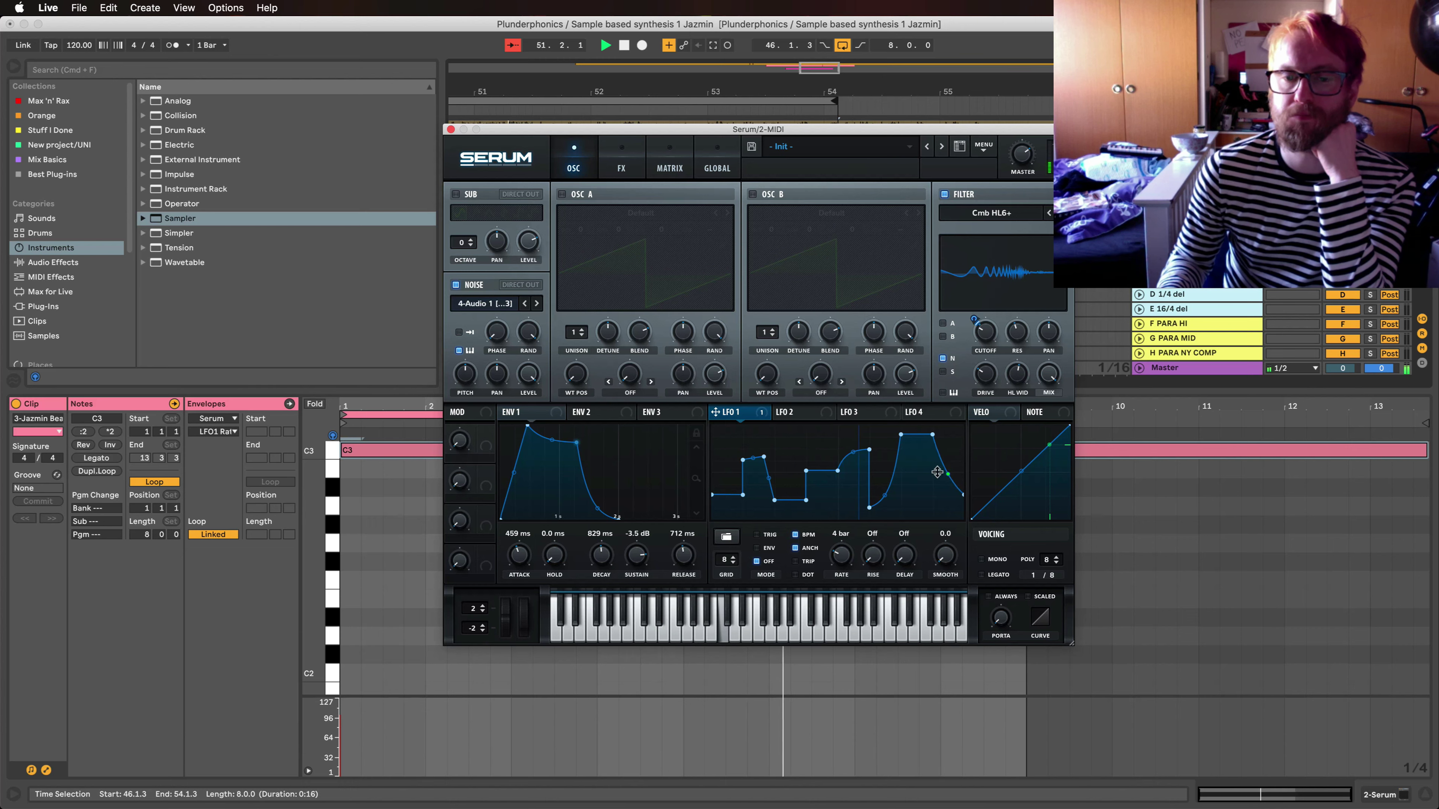
Step: Replace LFO 1's flat third step with a curved fall and move the peak before it slightly higher and earlier
{"action": "double_click", "coordinate": [774, 500]}
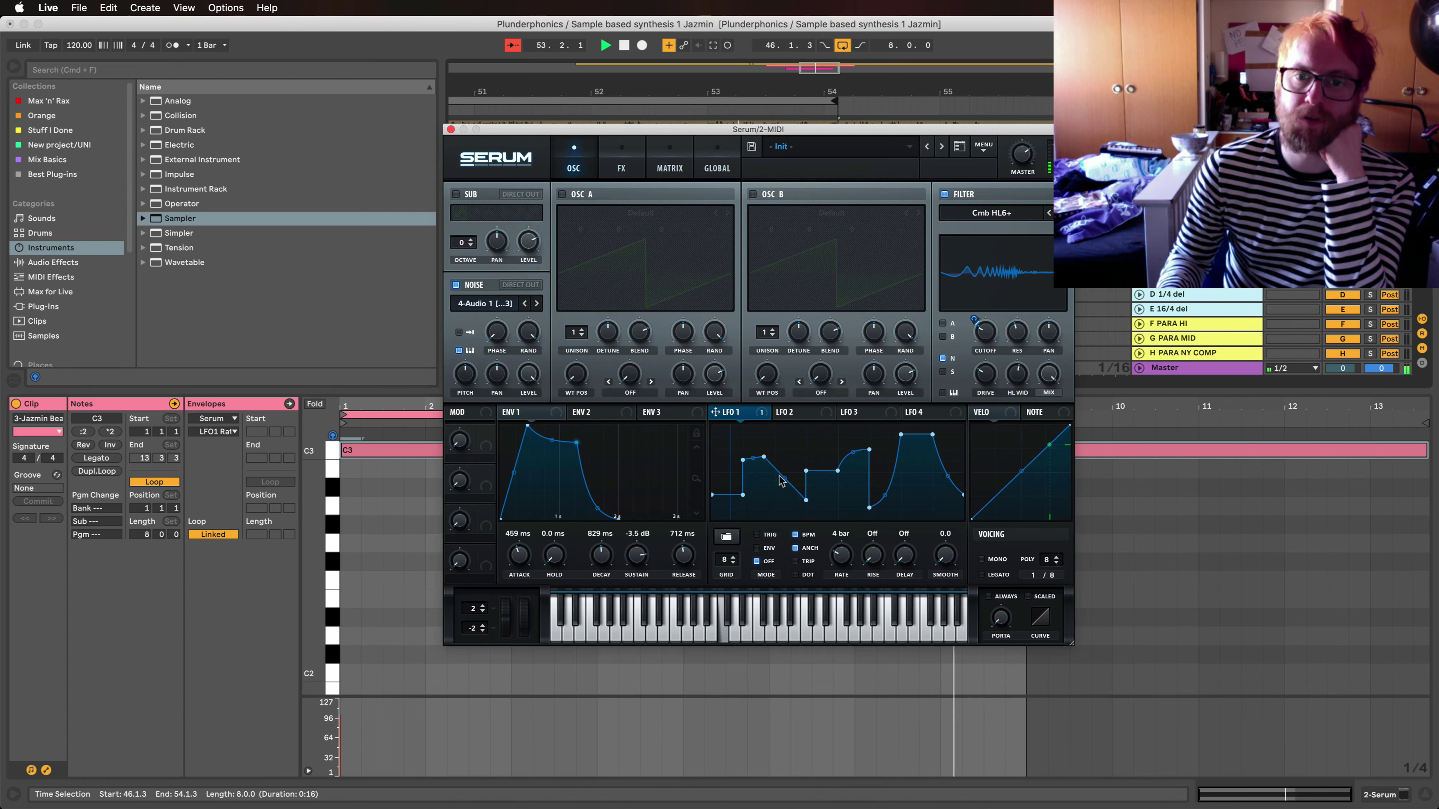
{"action": "left_click_drag", "start_coordinate": [785, 478], "coordinate": [769, 487]}
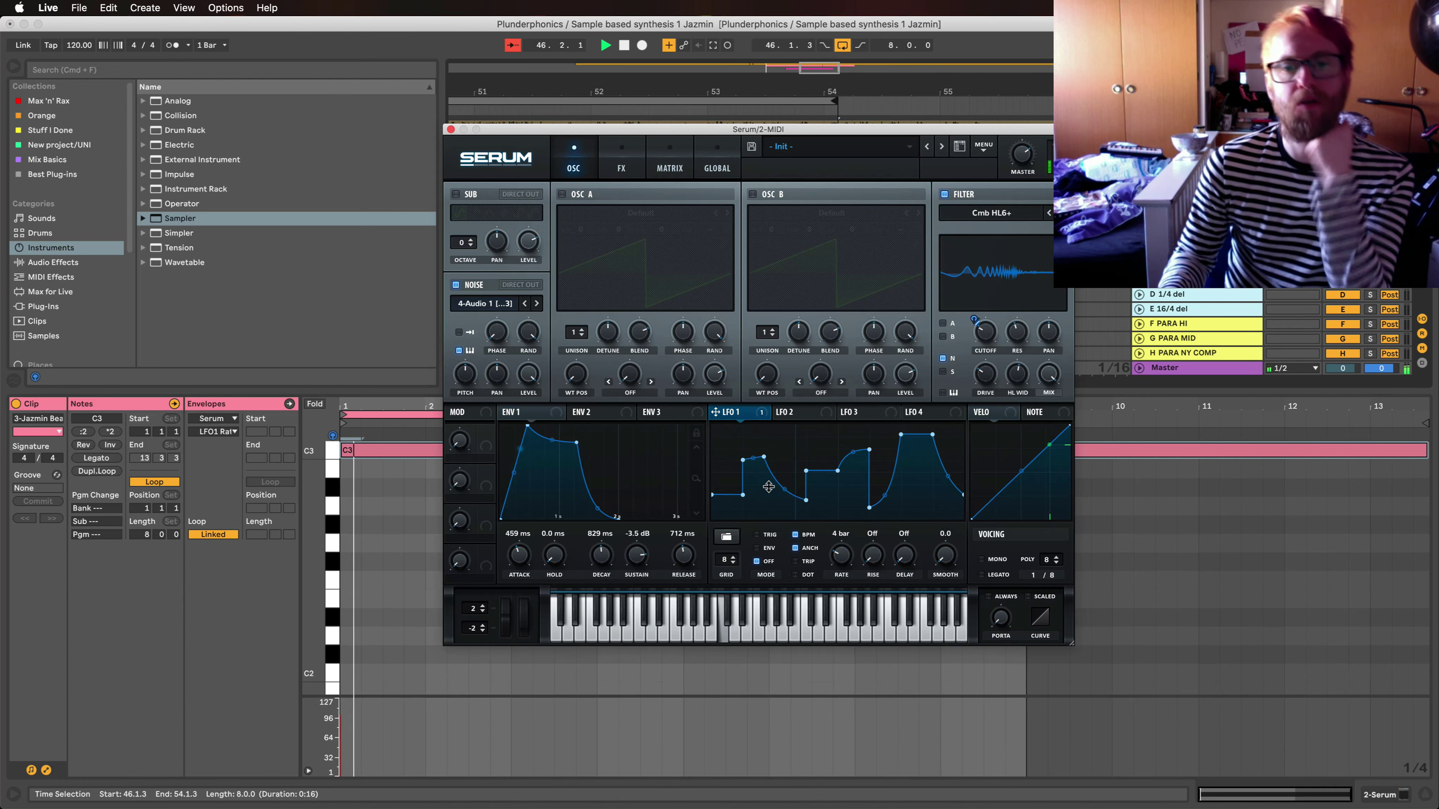
{"action": "left_click_drag", "start_coordinate": [765, 458], "coordinate": [755, 447]}
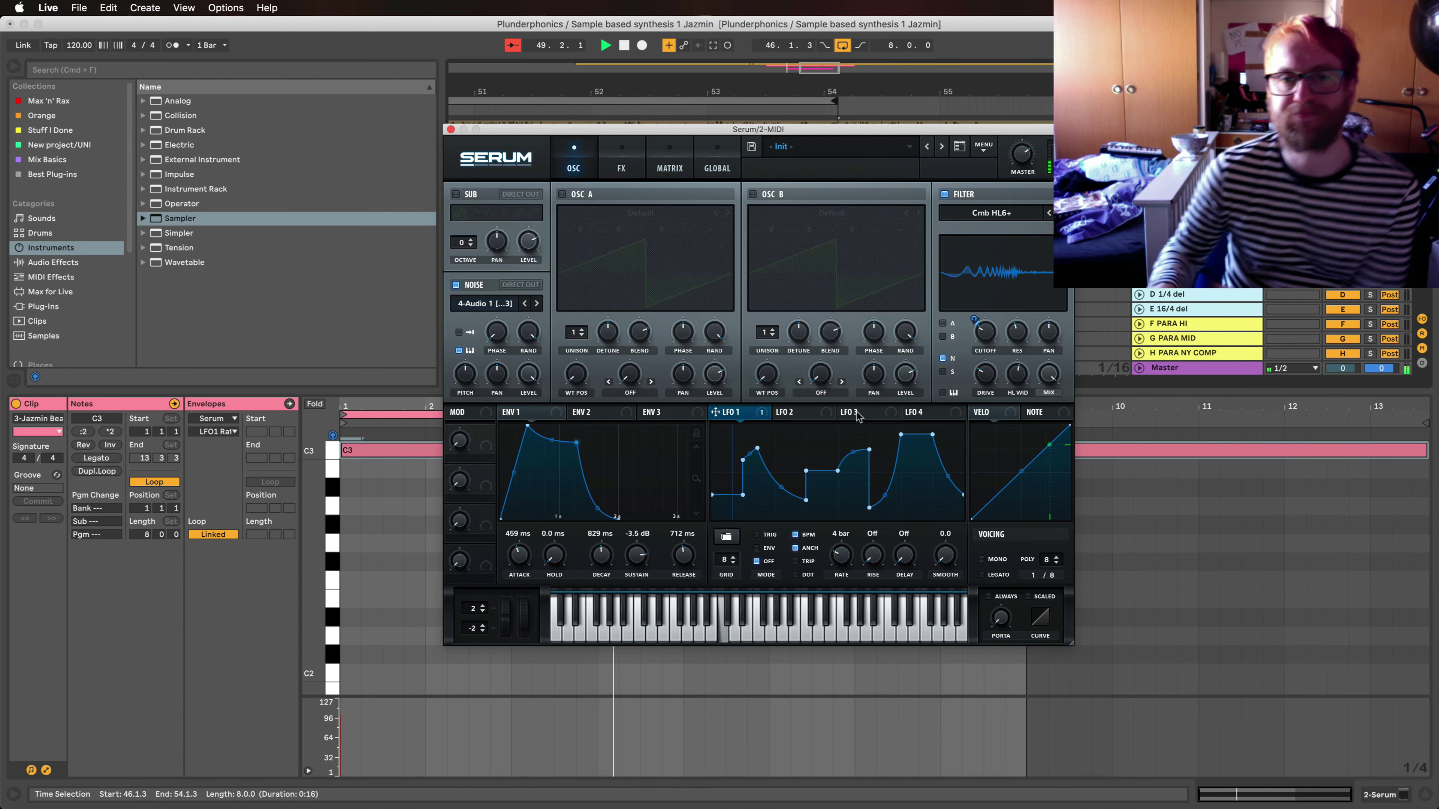
Step: Enable the Hyper/Dimension effect, lower its detune, turn on retrigger, set unison to 3, and adjust the hyper and dimension mix
{"action": "left_click", "coordinate": [628, 154]}
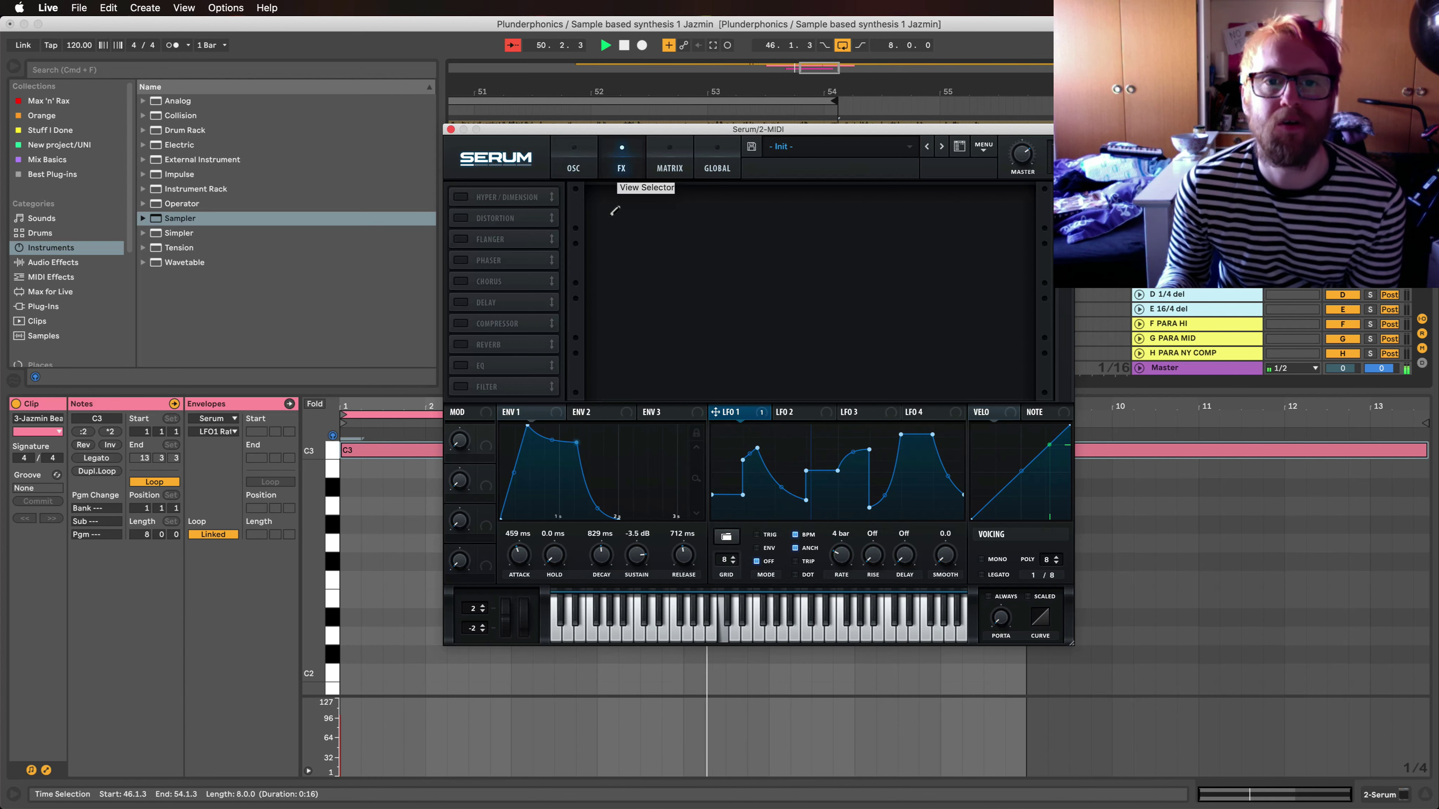
{"action": "left_click", "coordinate": [462, 196]}
{"action": "left_click_drag", "start_coordinate": [703, 199], "coordinate": [694, 229]}
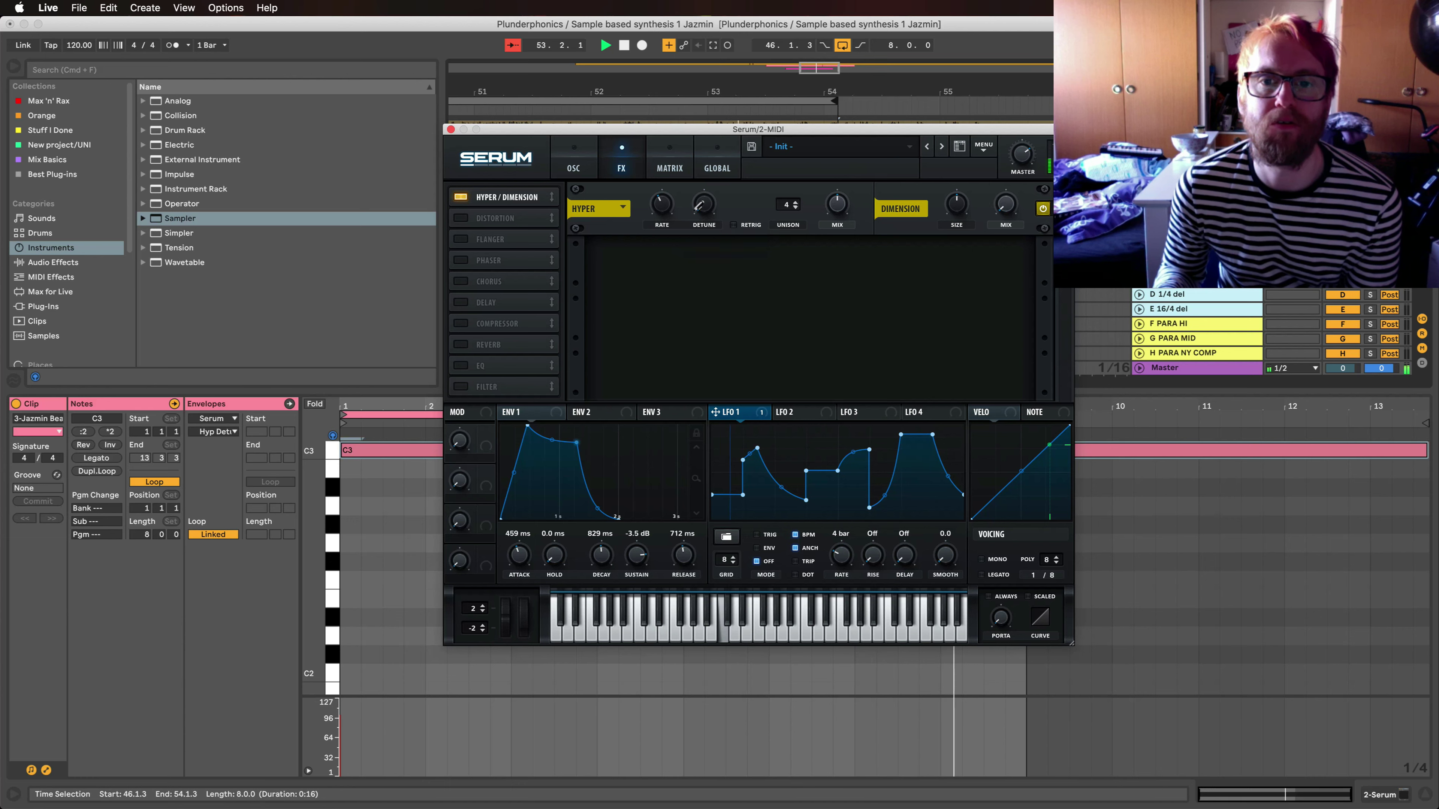
{"action": "left_click", "coordinate": [734, 224]}
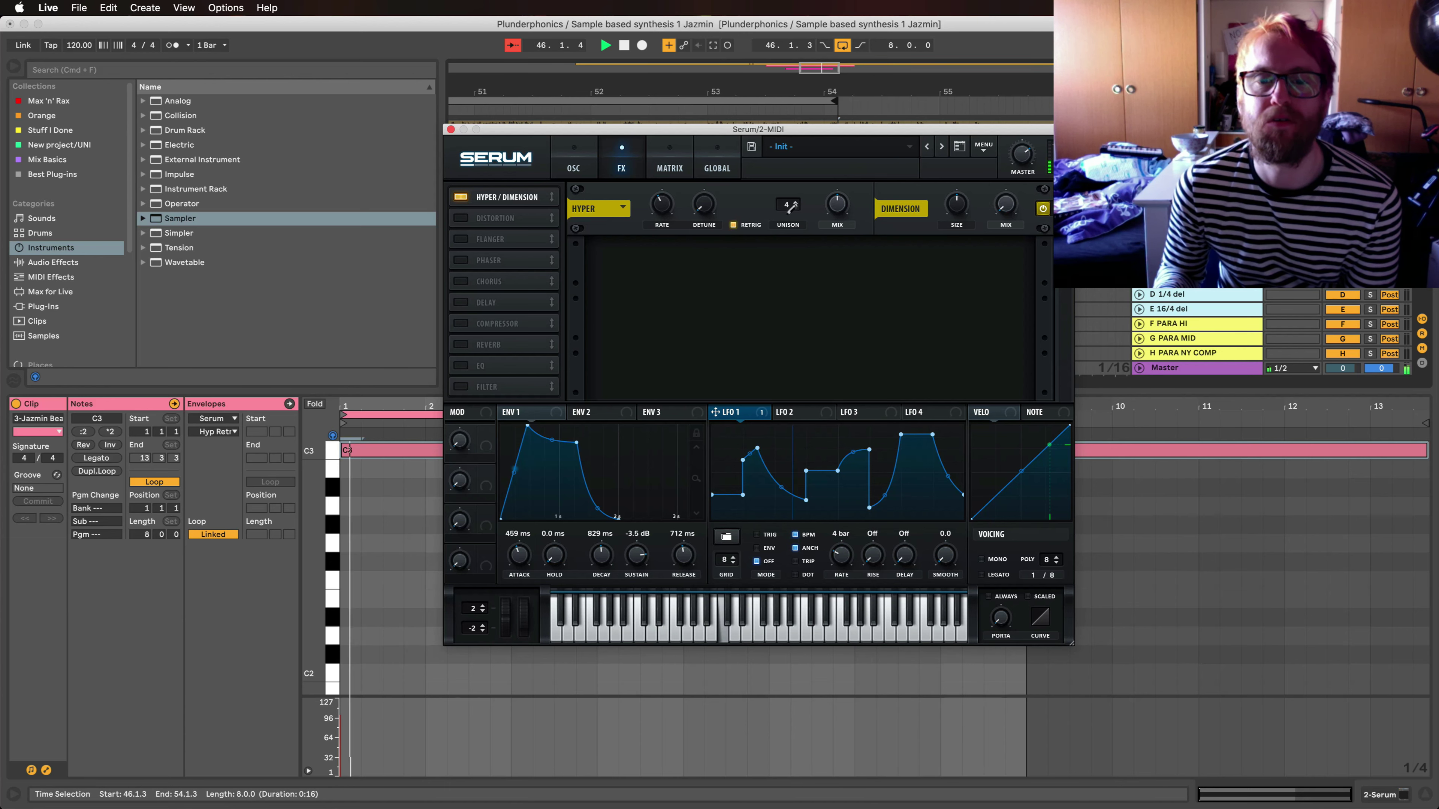
{"action": "left_click", "coordinate": [786, 199]}
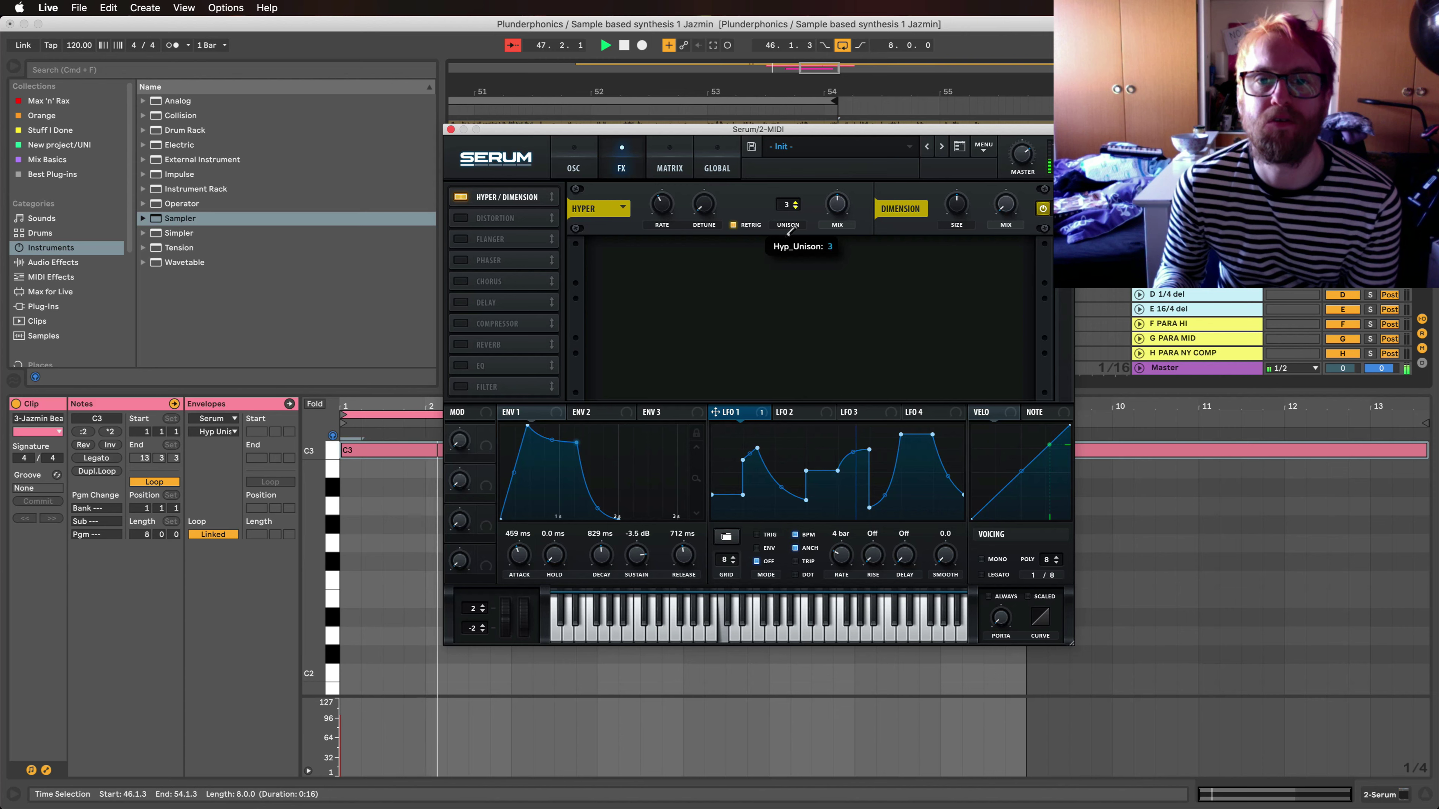
{"action": "left_click_drag", "start_coordinate": [790, 196], "coordinate": [788, 230]}
{"action": "left_click", "coordinate": [828, 204]}
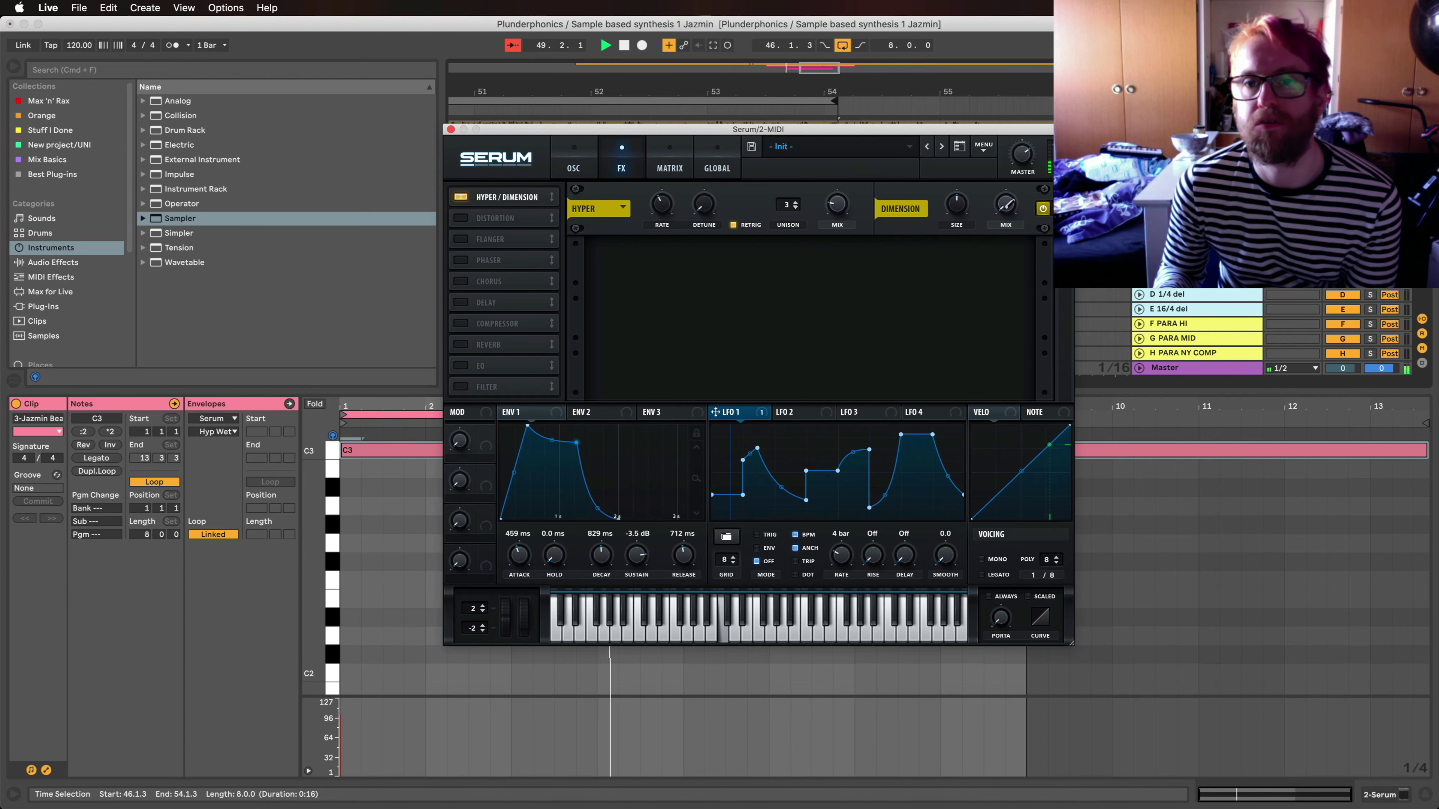
{"action": "left_click", "coordinate": [1008, 193]}
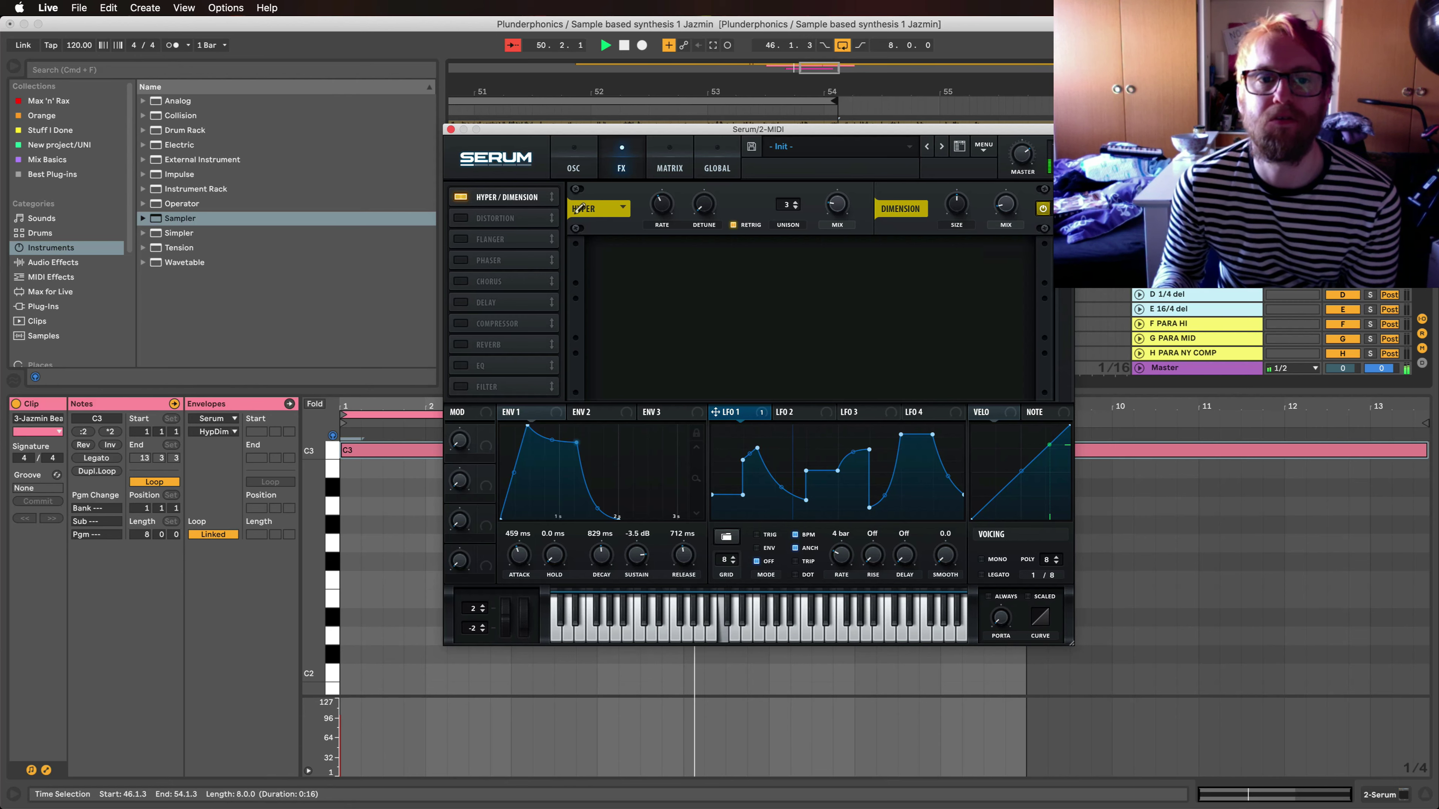
Step: Enable the Tube distortion with its drive raised, and enable the phaser with LFO 1 assigned to its frequency
{"action": "left_click", "coordinate": [462, 217]}
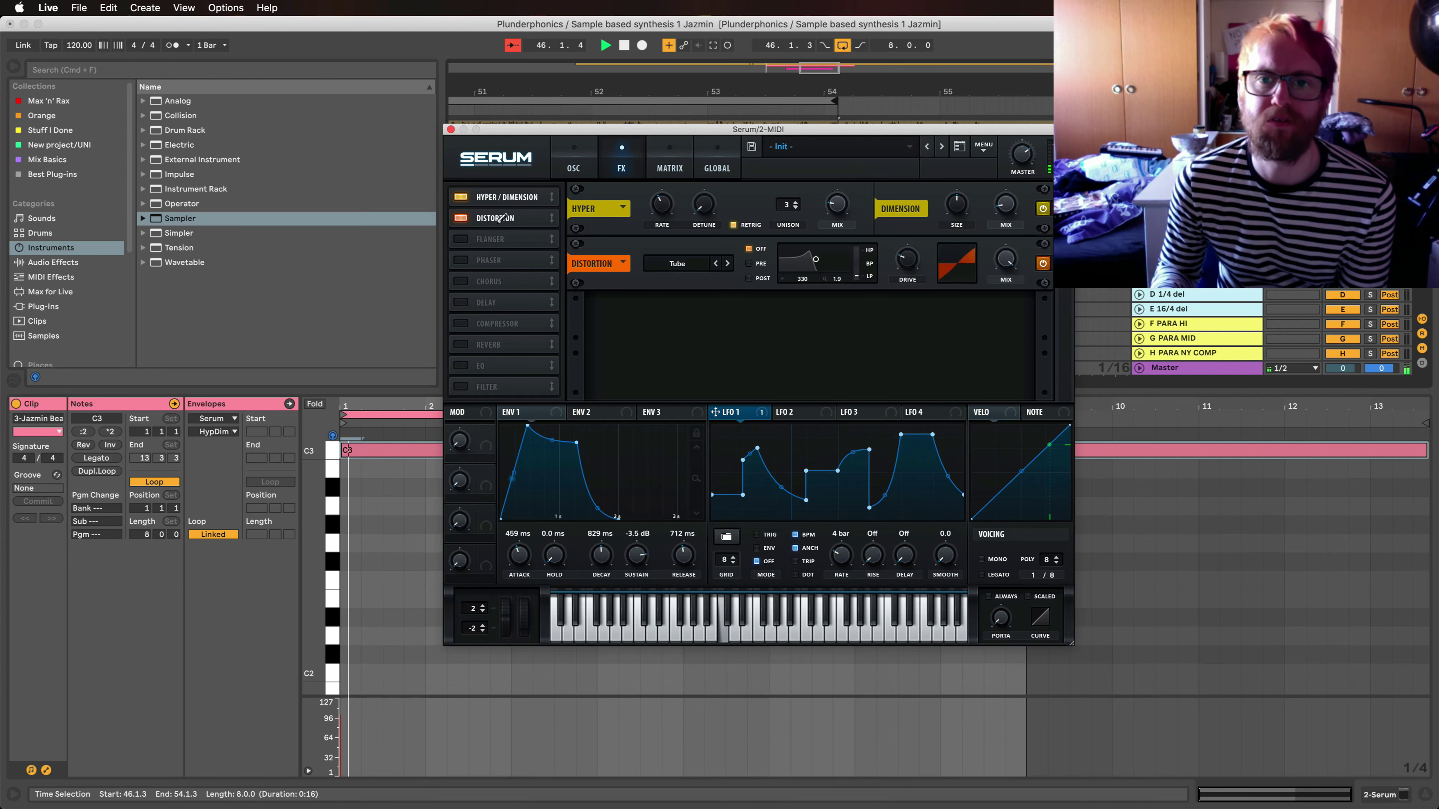
{"action": "left_click_drag", "start_coordinate": [918, 258], "coordinate": [930, 177]}
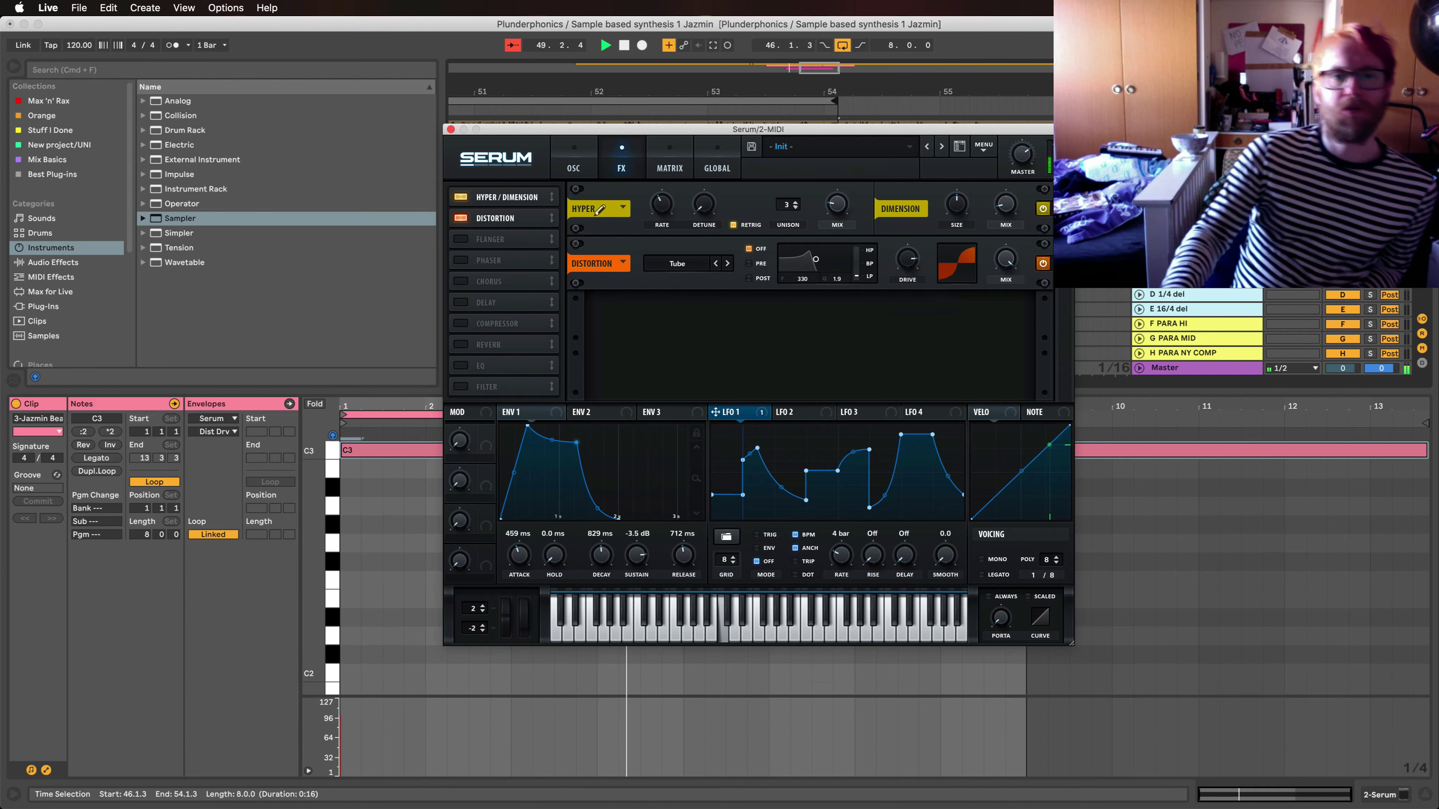
{"action": "left_click", "coordinate": [466, 258]}
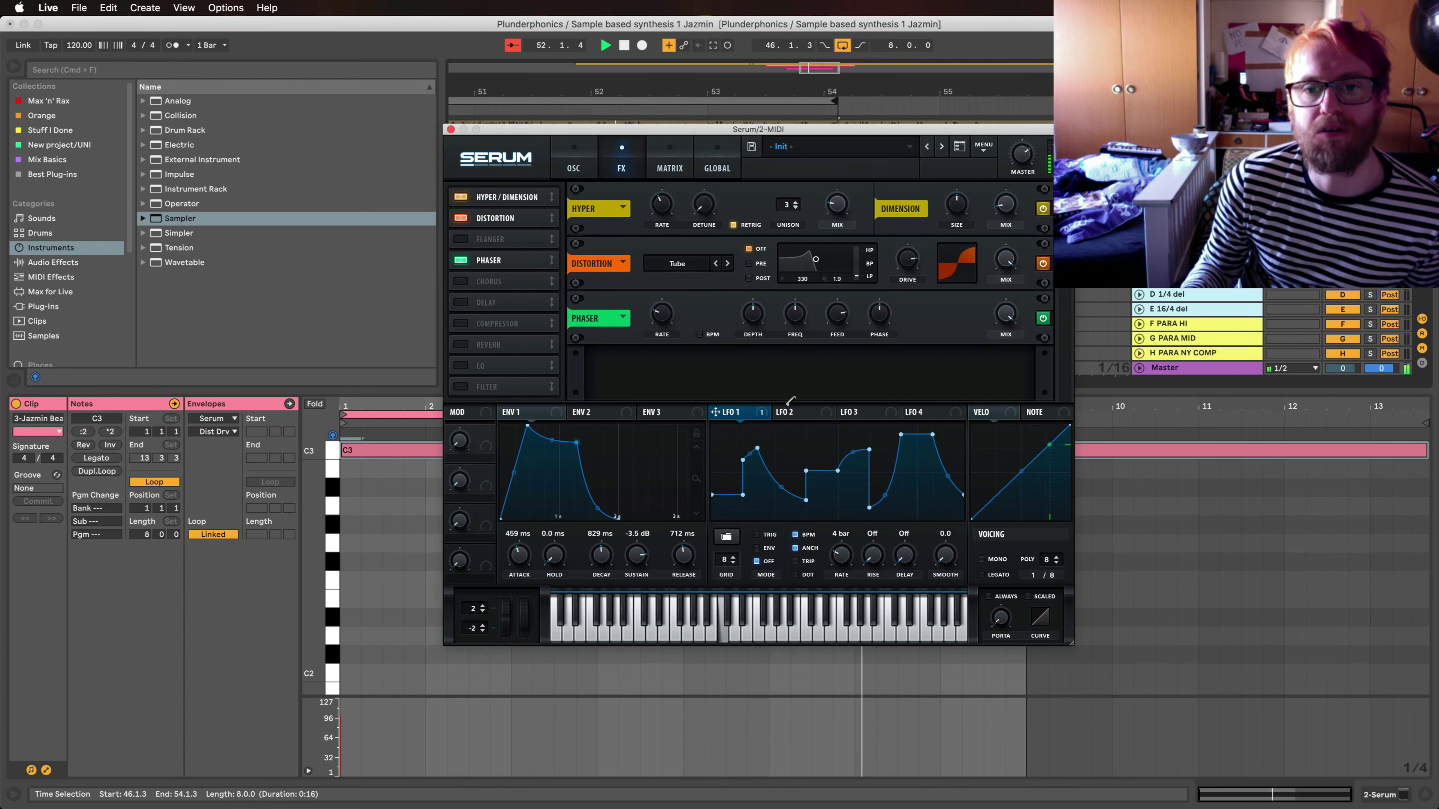
{"action": "left_click_drag", "start_coordinate": [715, 413], "coordinate": [790, 313]}
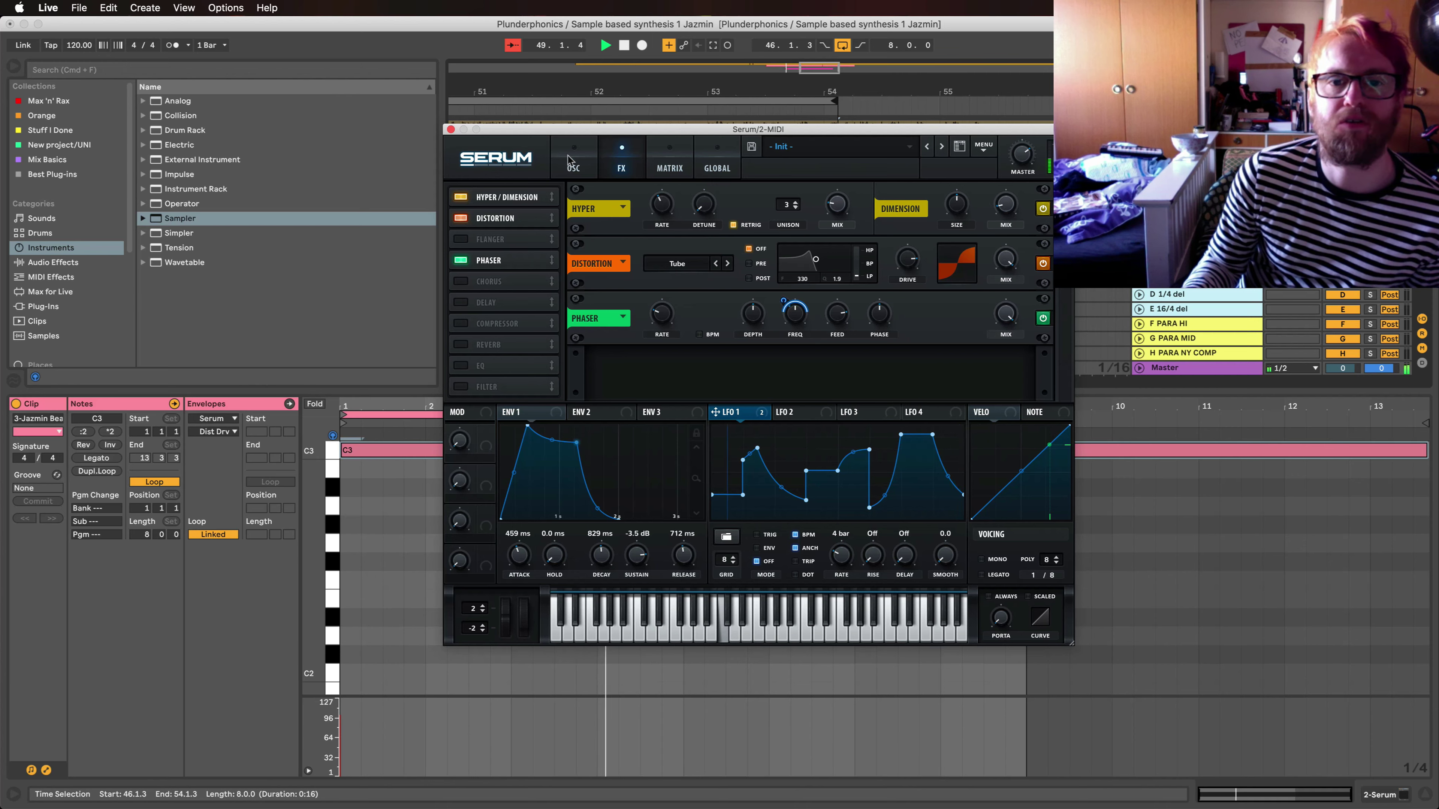
Step: Turn down the noise oscillator's random phase and set LFO 1's mode to Trig
{"action": "left_click", "coordinate": [561, 165]}
{"action": "left_click_drag", "start_coordinate": [528, 332], "coordinate": [481, 807]}
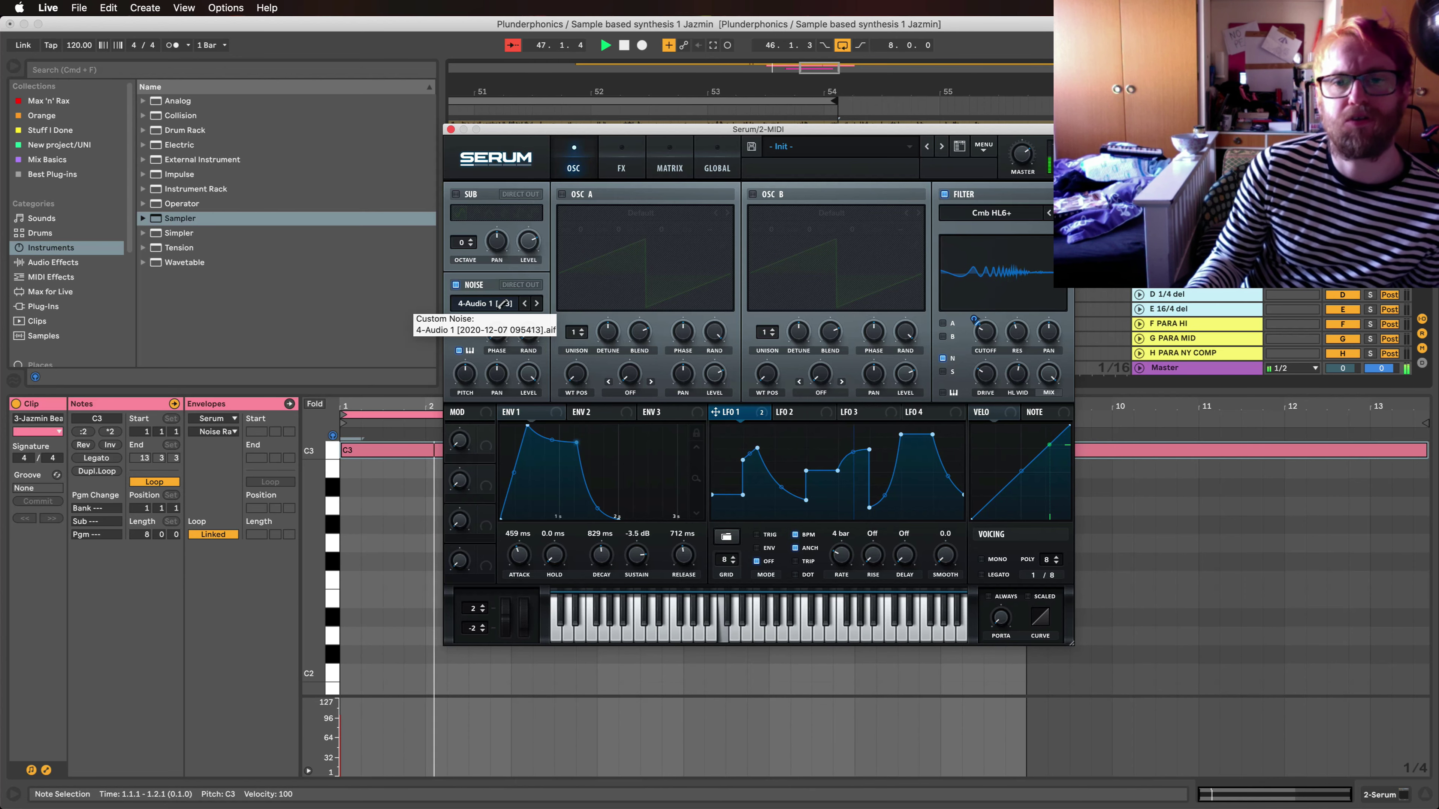
{"action": "left_click", "coordinate": [774, 534]}
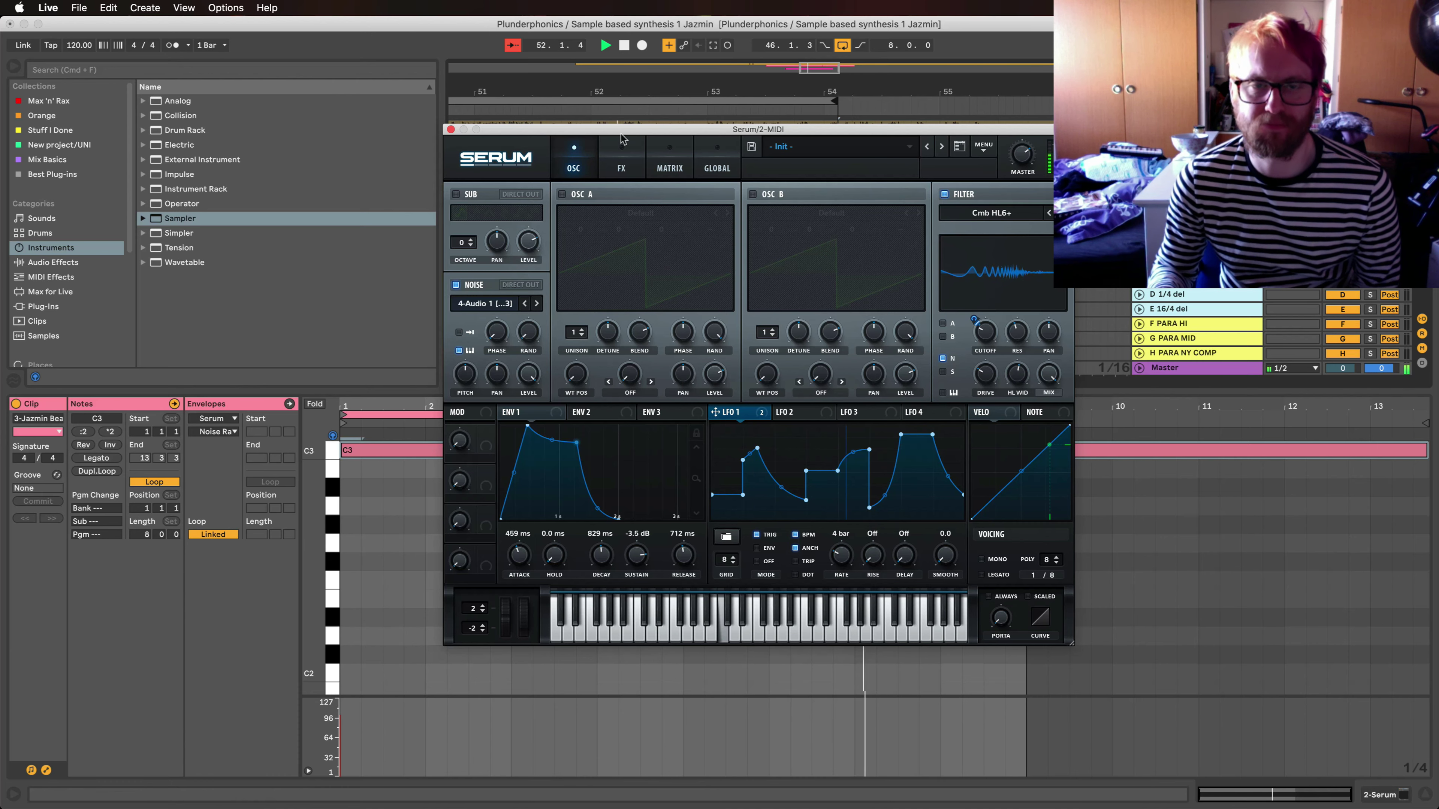
Step: Lower the distortion mix to about halfway, readjust the distortion drive, and fine-tune the phaser's mix and rate
{"action": "left_click", "coordinate": [622, 162]}
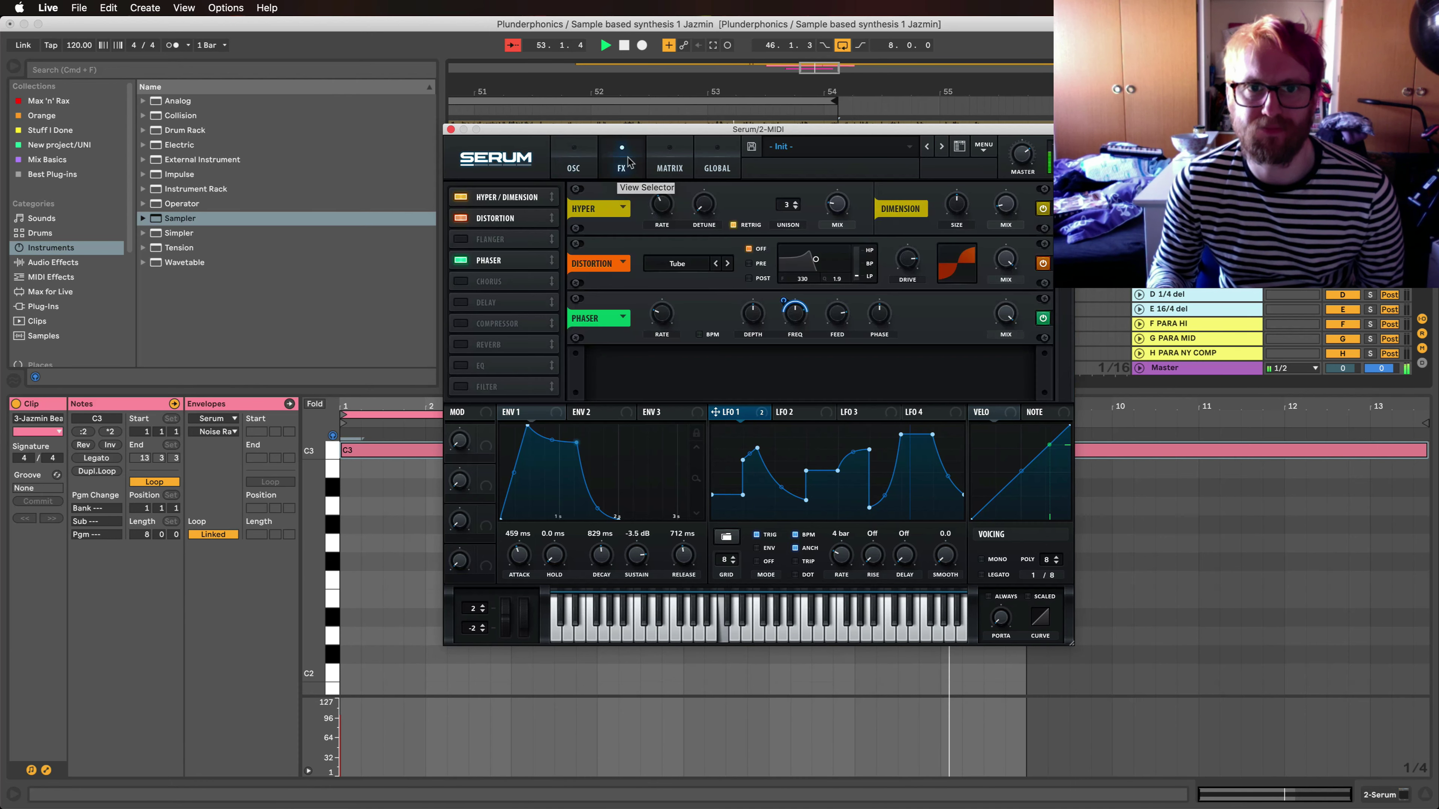
{"action": "left_click", "coordinate": [908, 262]}
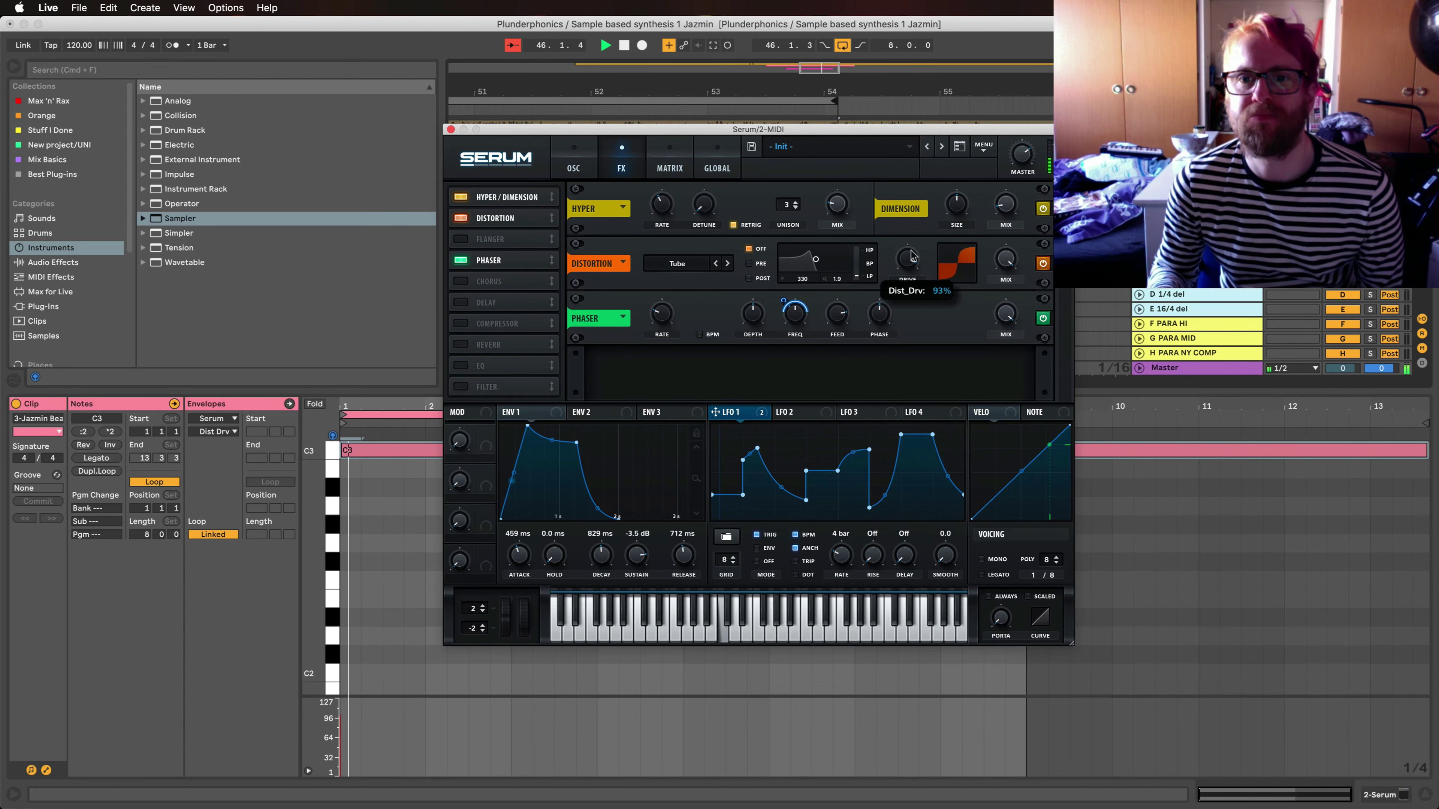
{"action": "left_click", "coordinate": [1006, 260]}
{"action": "left_click", "coordinate": [906, 251]}
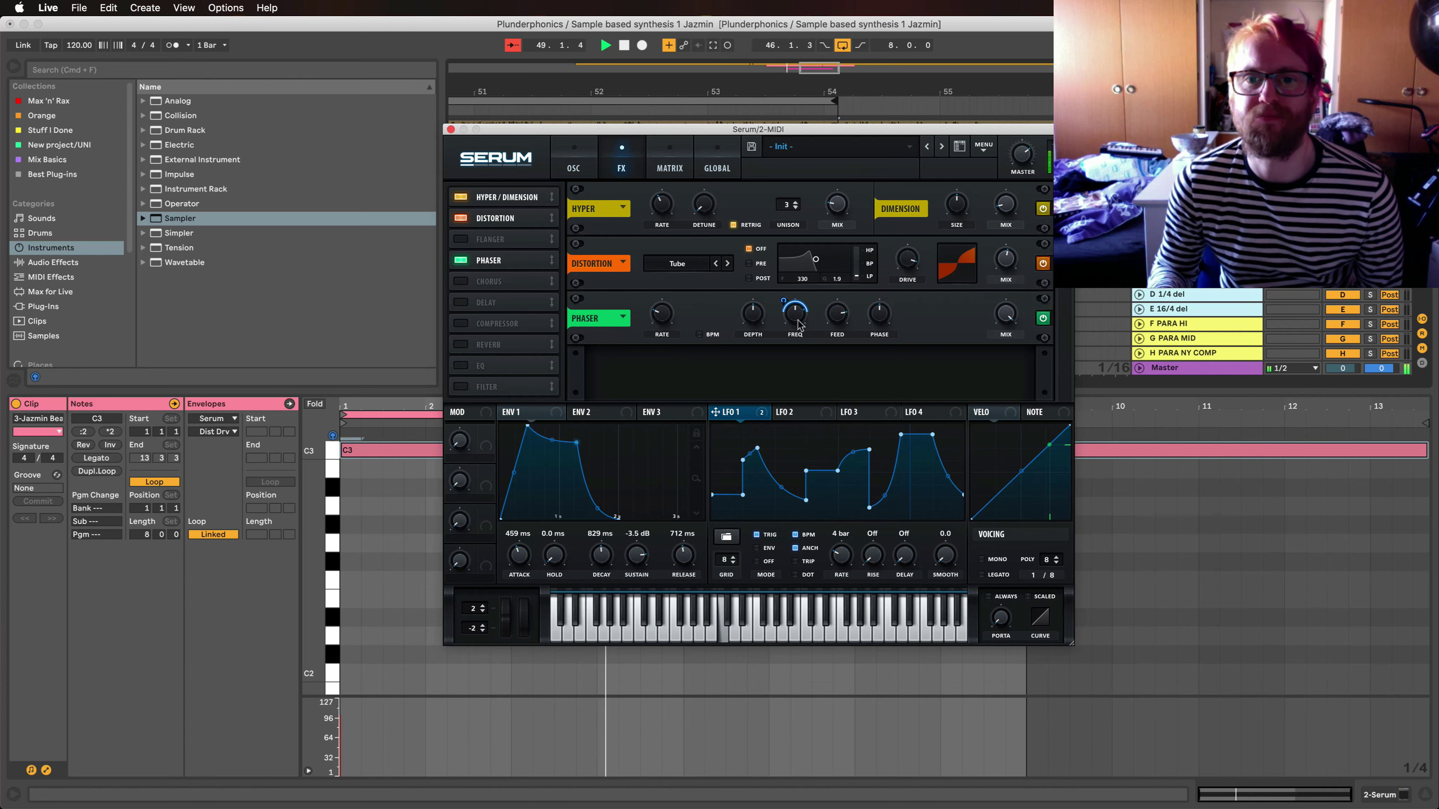
{"action": "left_click", "coordinate": [1004, 314]}
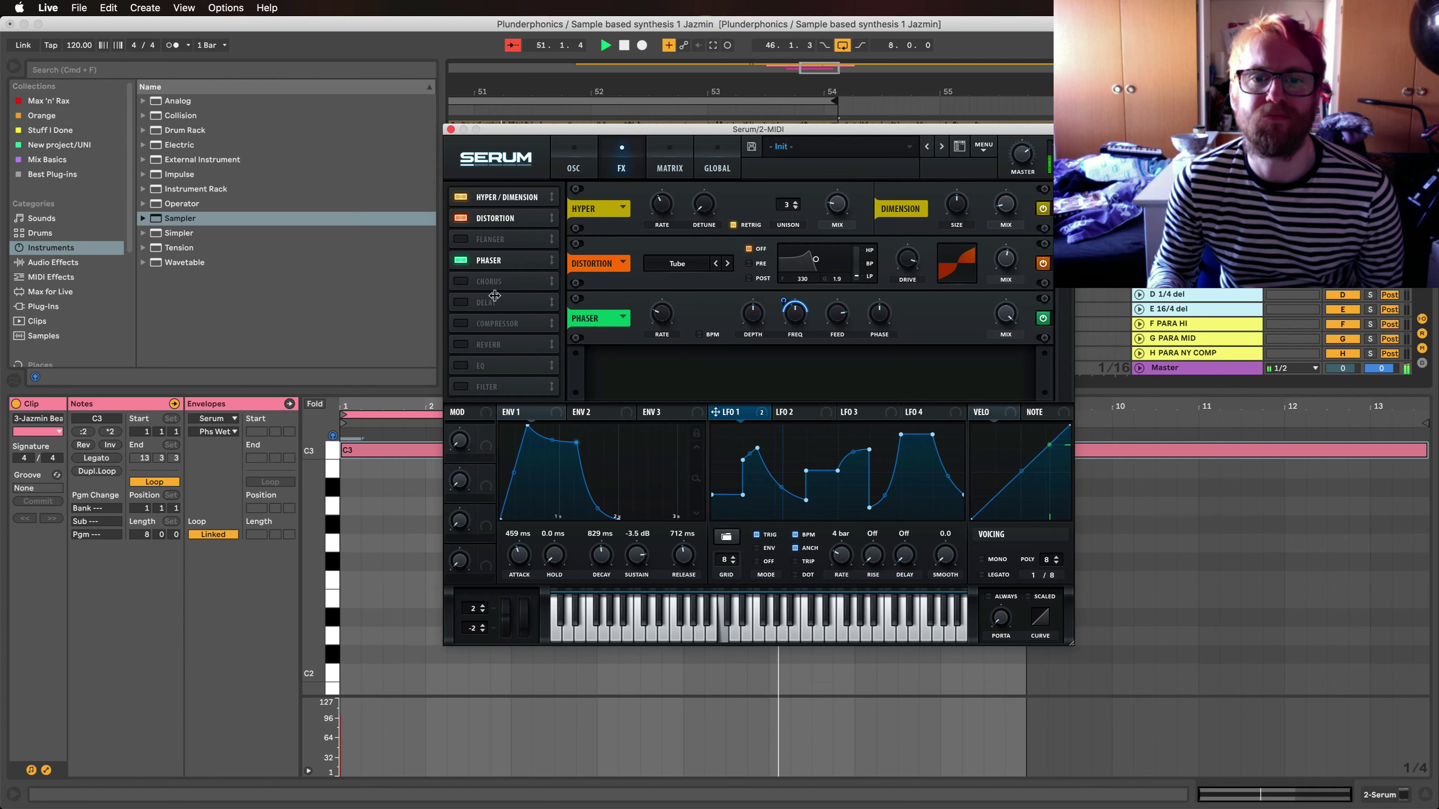
{"action": "left_click_drag", "start_coordinate": [660, 314], "coordinate": [662, 320]}
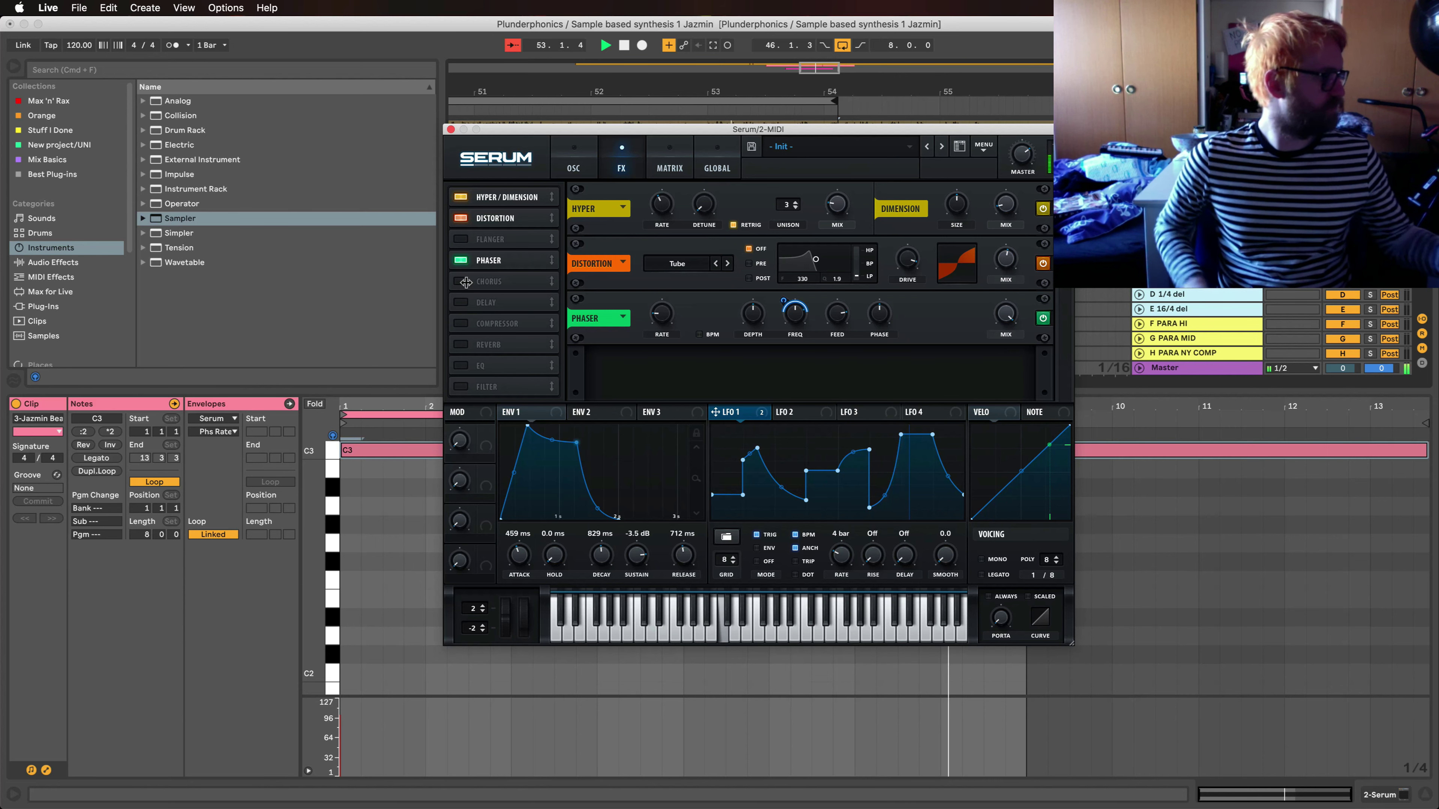
Step: Enable the delay, set its left and right times to fast, lower its filter frequency slightly, and adjust its mix
{"action": "left_click", "coordinate": [461, 303]}
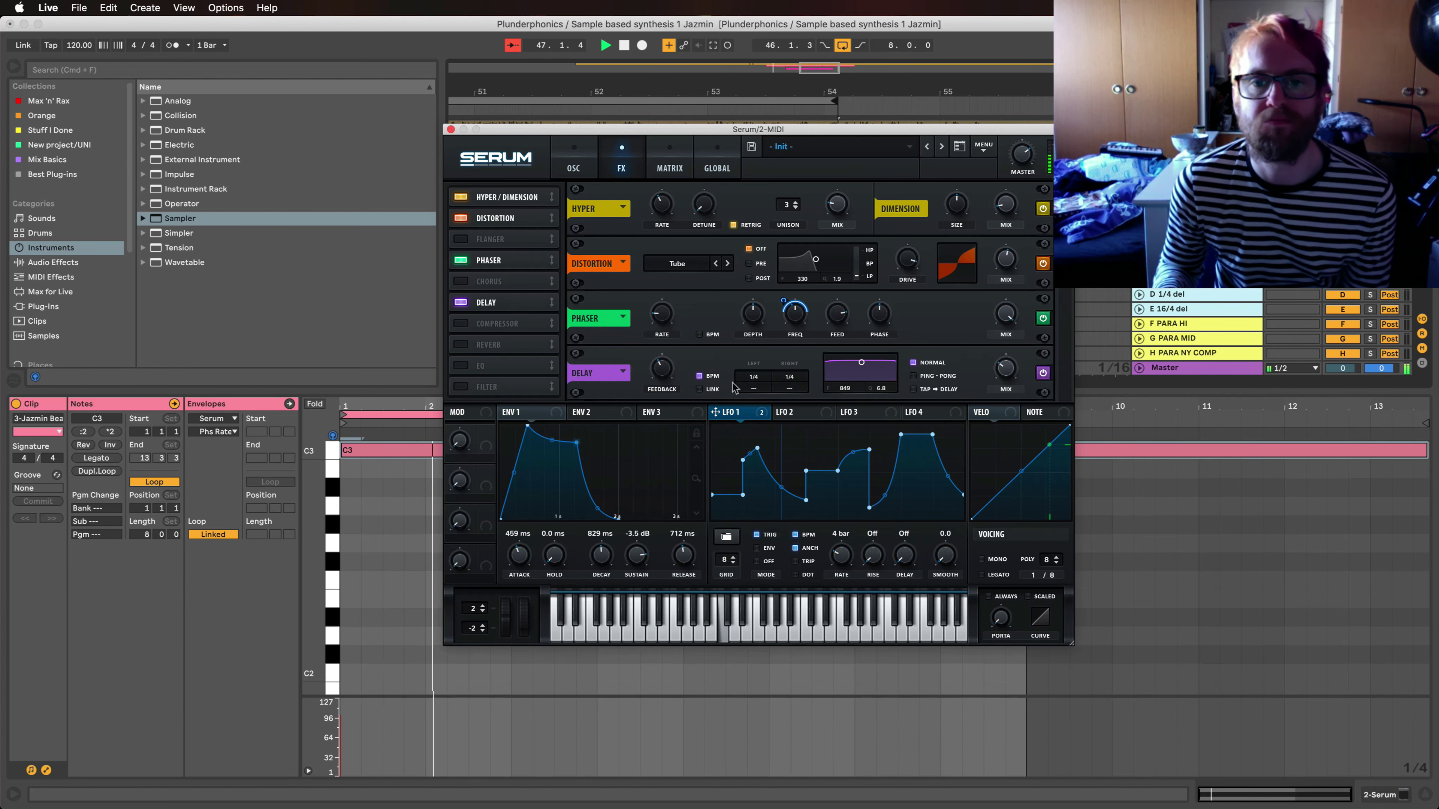
{"action": "left_click_drag", "start_coordinate": [789, 387], "coordinate": [755, 444]}
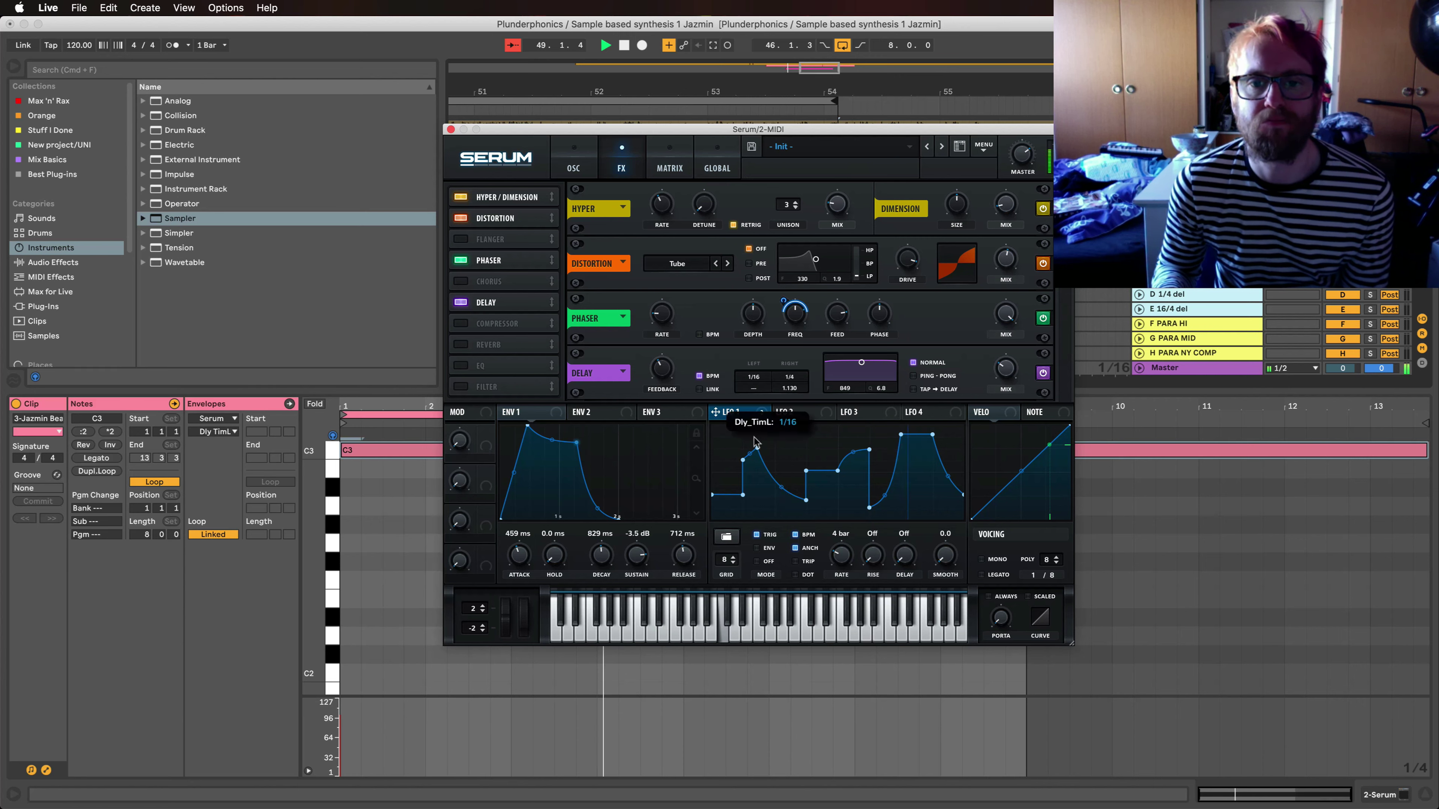
{"action": "left_click_drag", "start_coordinate": [789, 377], "coordinate": [748, 434]}
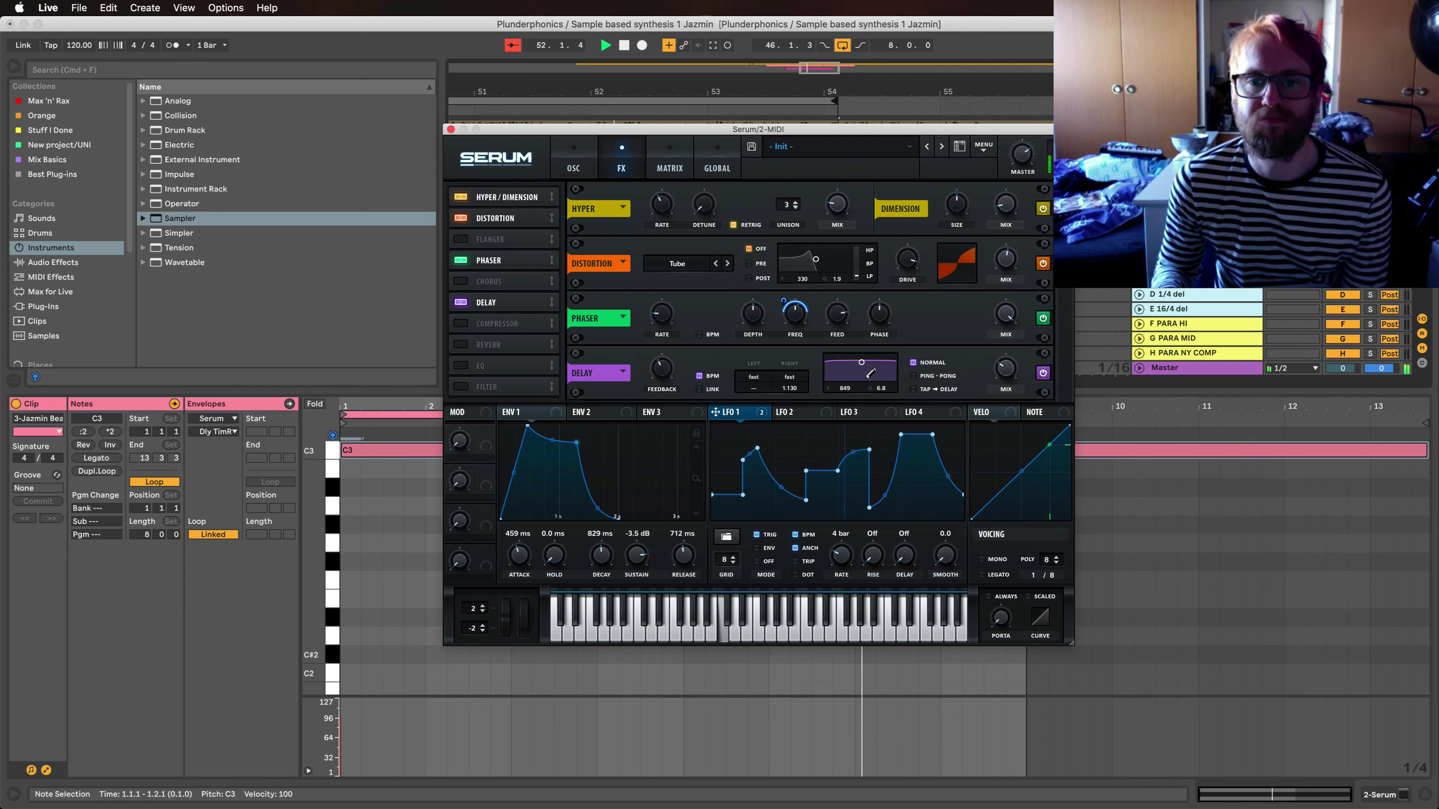
{"action": "left_click", "coordinate": [1014, 369]}
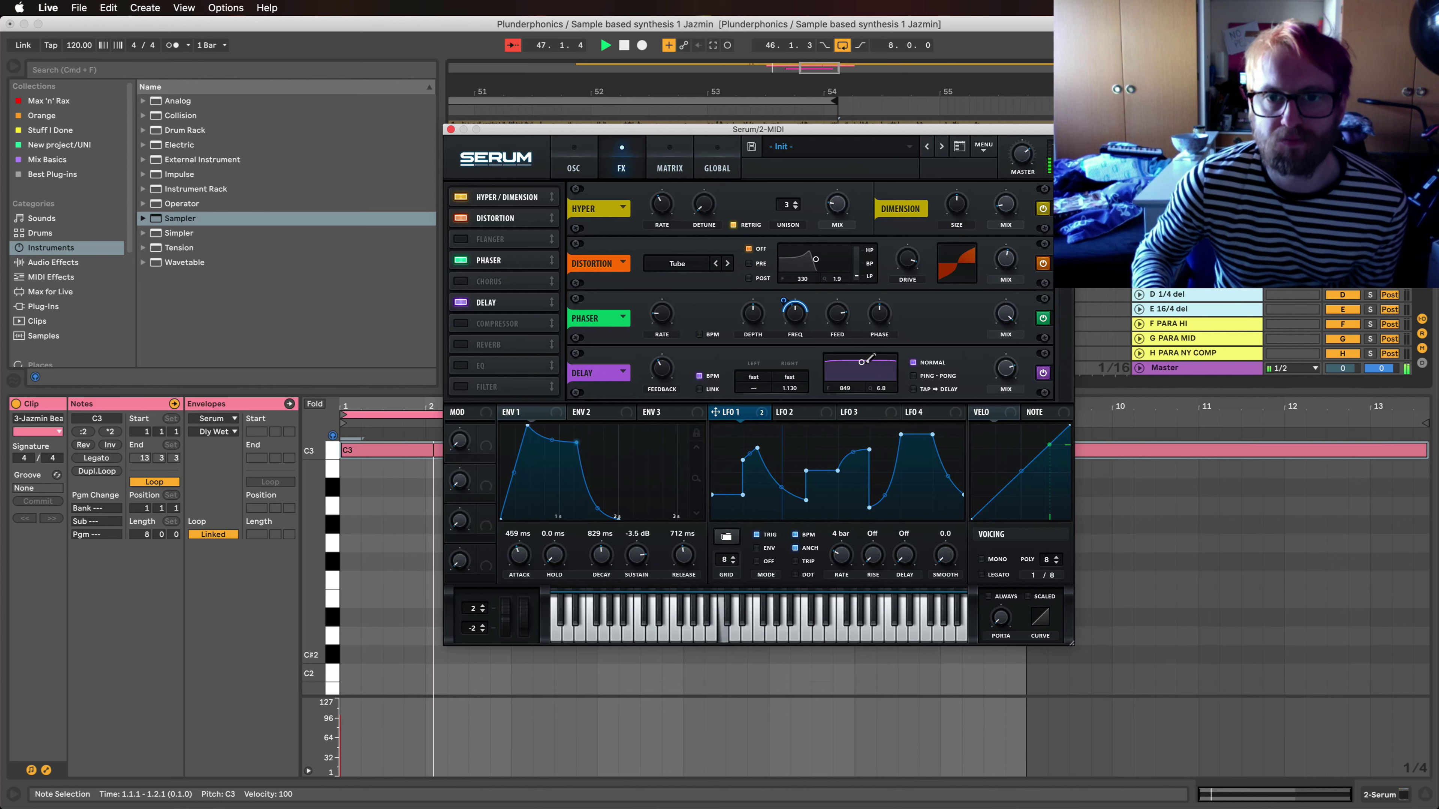
{"action": "mouse_move", "coordinate": [861, 361]}
{"action": "left_mouse_down"}
{"action": "mouse_move", "coordinate": [873, 387]}
{"action": "mouse_move", "coordinate": [878, 369]}
{"action": "mouse_move", "coordinate": [844, 366]}
{"action": "mouse_move", "coordinate": [855, 366]}
{"action": "left_mouse_up"}
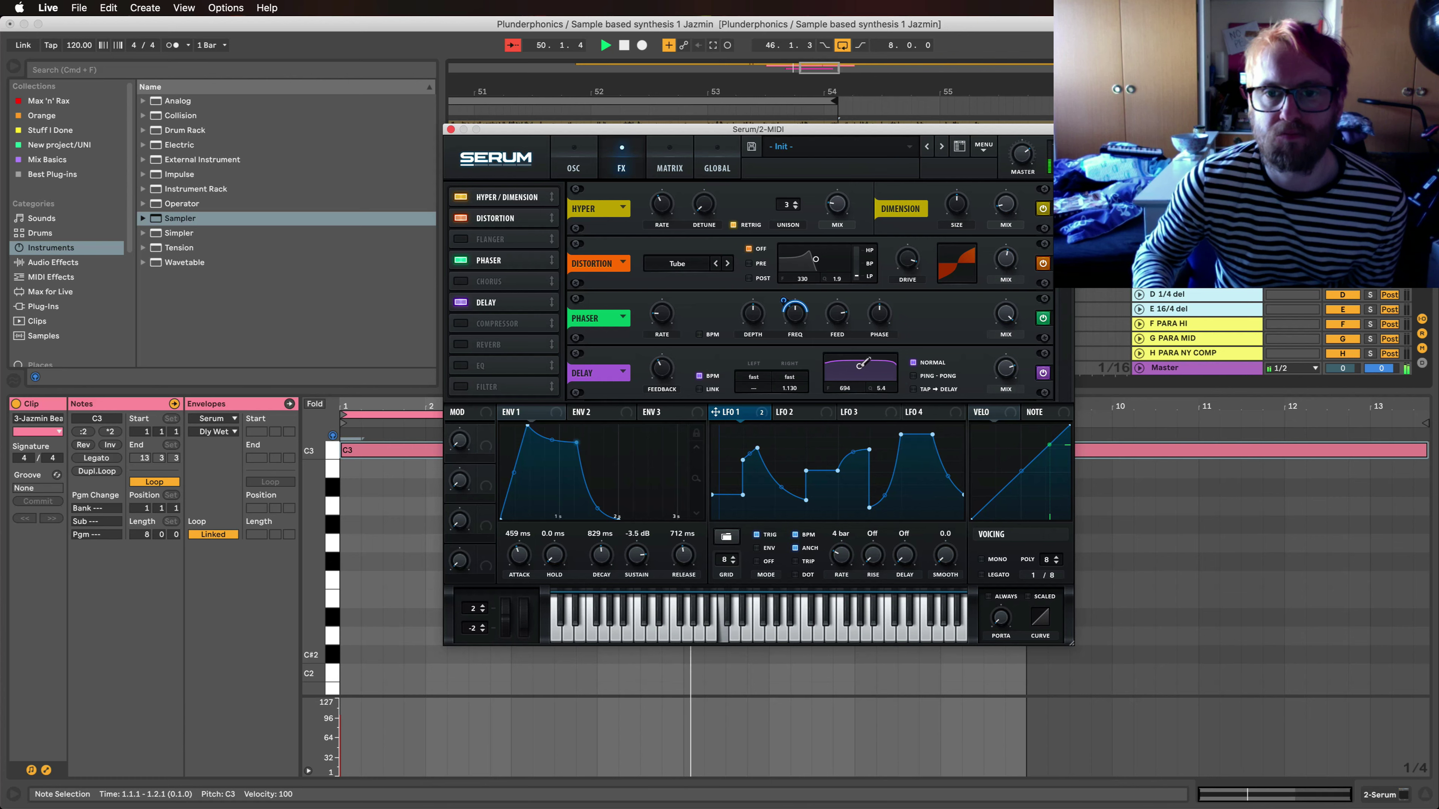
{"action": "left_click_drag", "start_coordinate": [1005, 368], "coordinate": [1009, 411]}
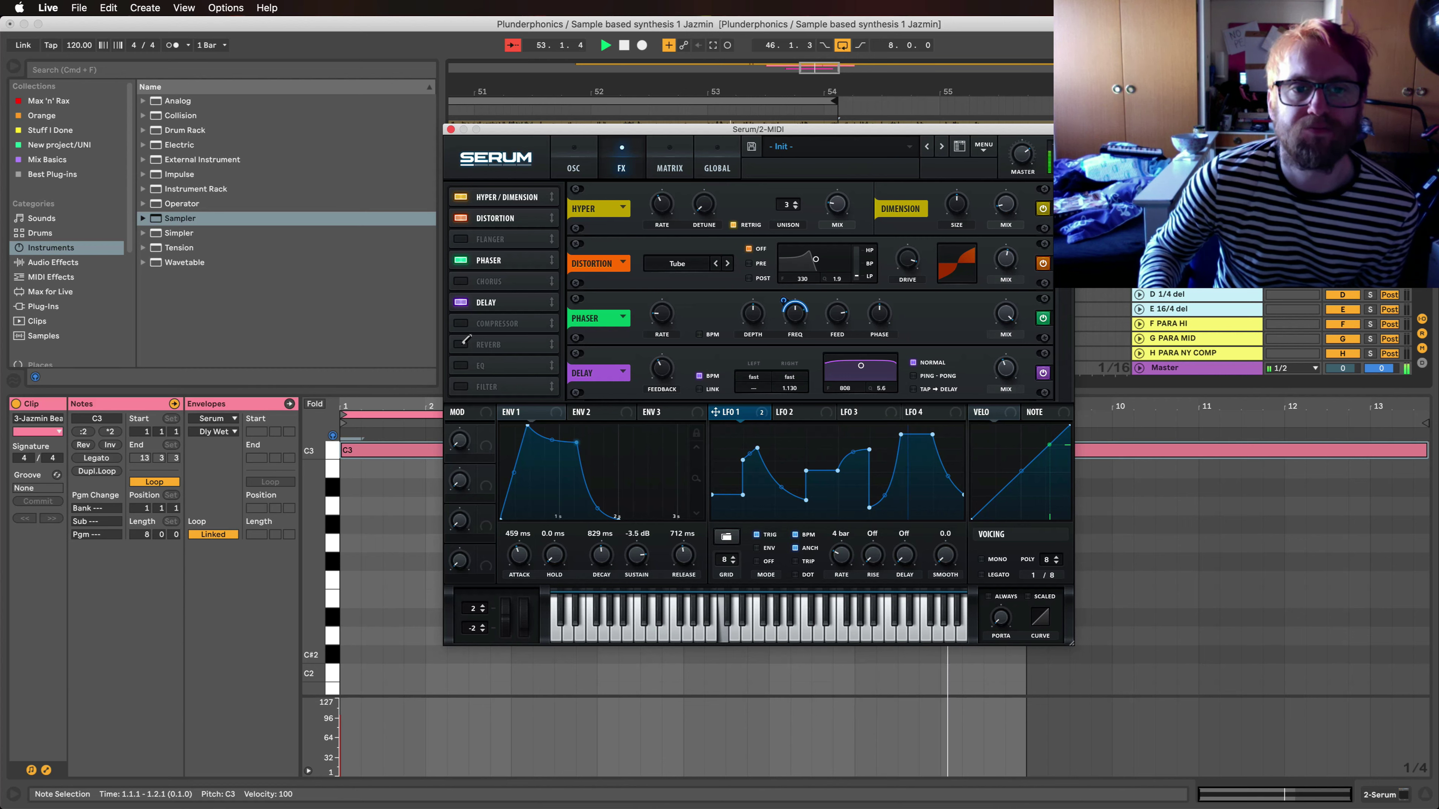
Step: Move the reverb ahead of the compressor in the effects chain and enable it
{"action": "left_click", "coordinate": [501, 338]}
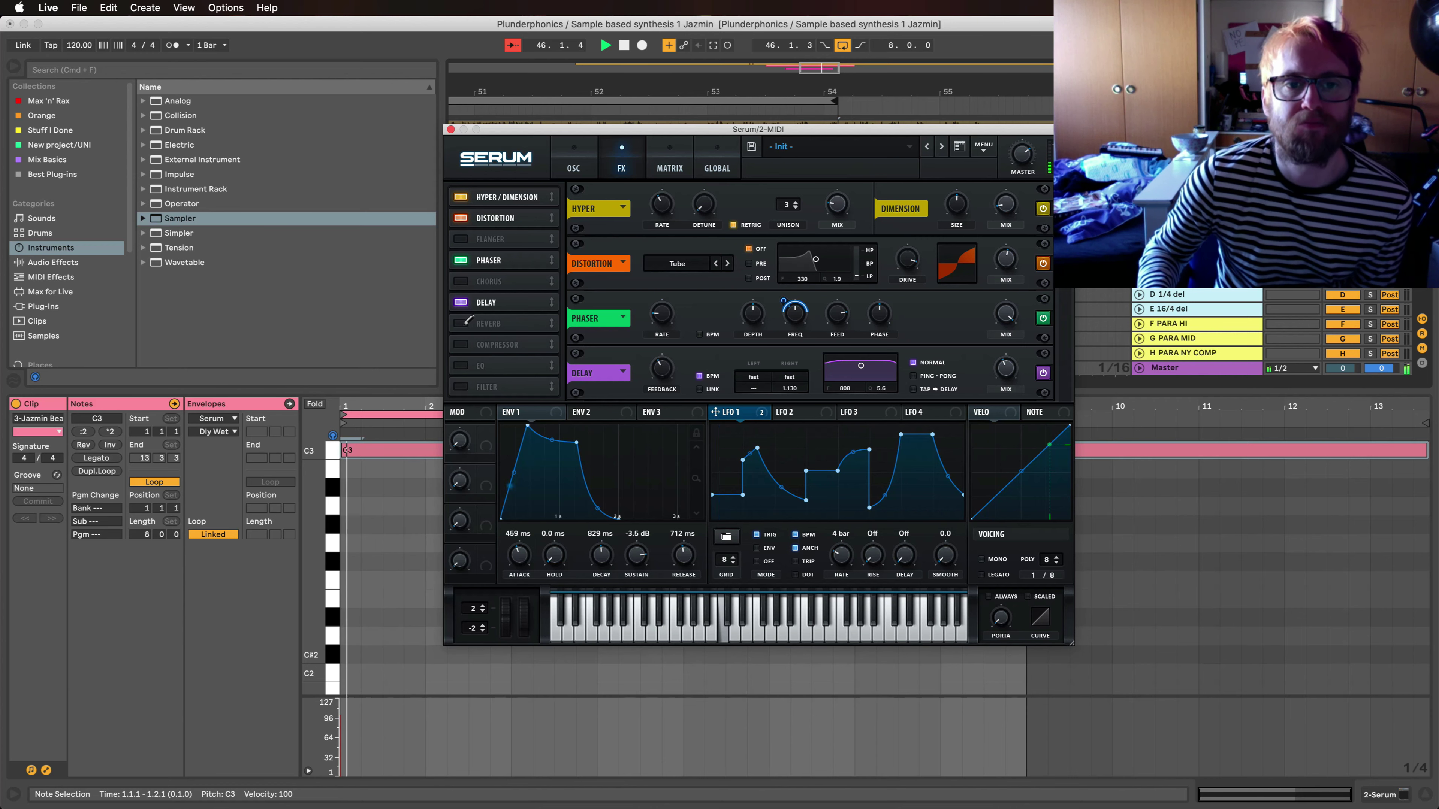
{"action": "scroll", "coordinate": [829, 381], "scroll_direction": "down", "scroll_amount": 3}
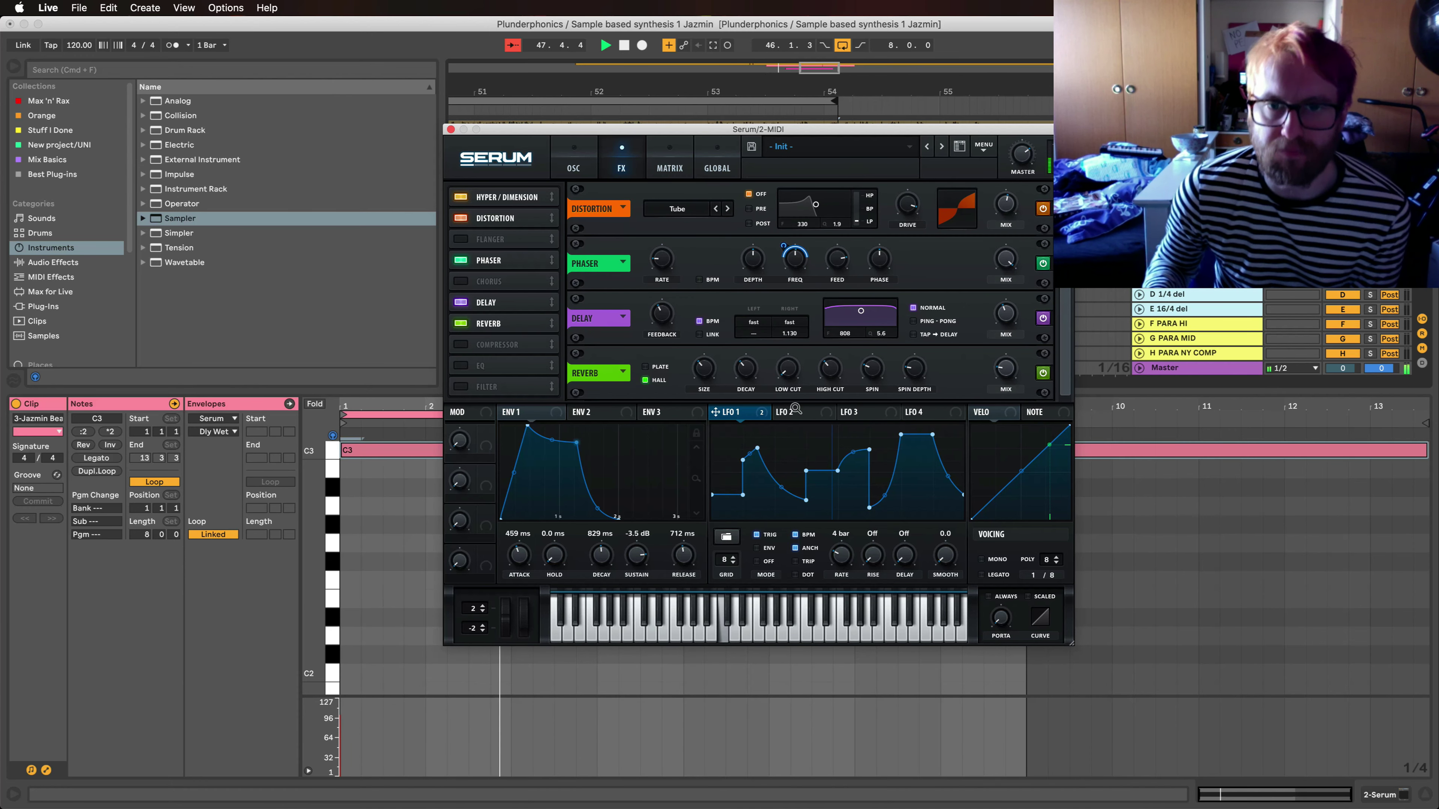
Step: Redraw LFO 2 as three square pulses on the first, fourth and seventh grid steps, with the steps between at zero
{"action": "left_click", "coordinate": [806, 413]}
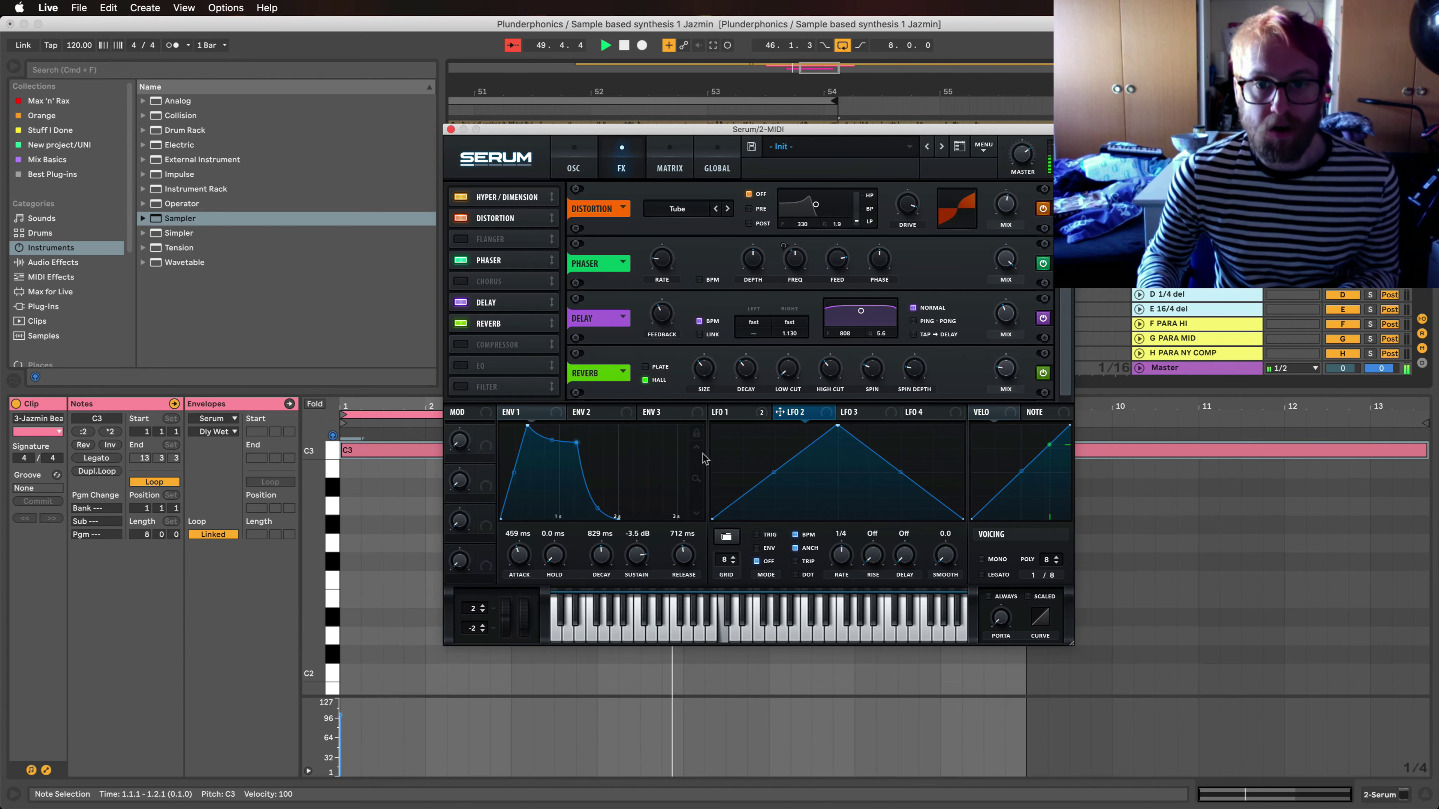
{"action": "left_click", "coordinate": [729, 454], "text": "shift"}
{"action": "left_click", "coordinate": [763, 512], "text": "alt"}
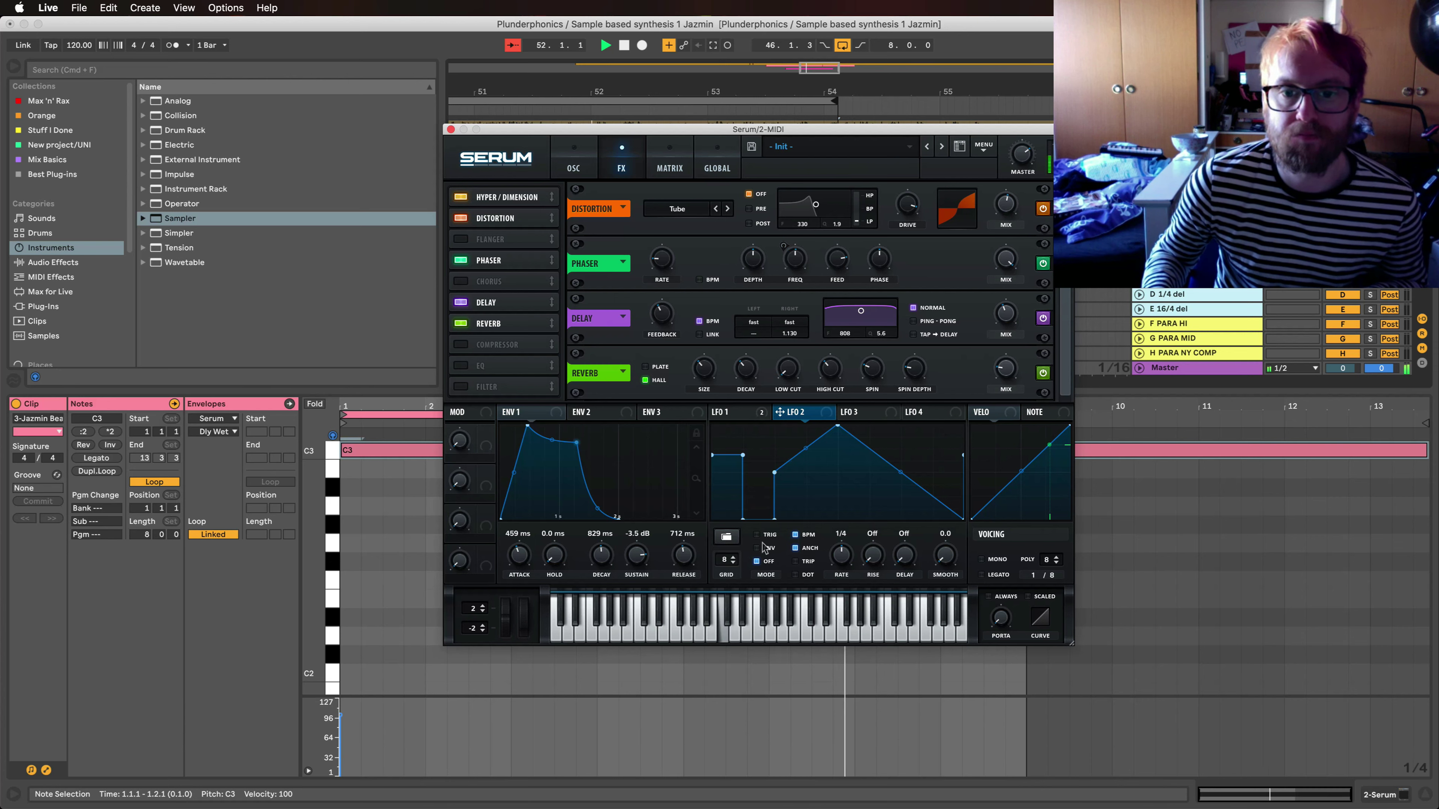
{"action": "left_click", "coordinate": [793, 510], "text": "alt"}
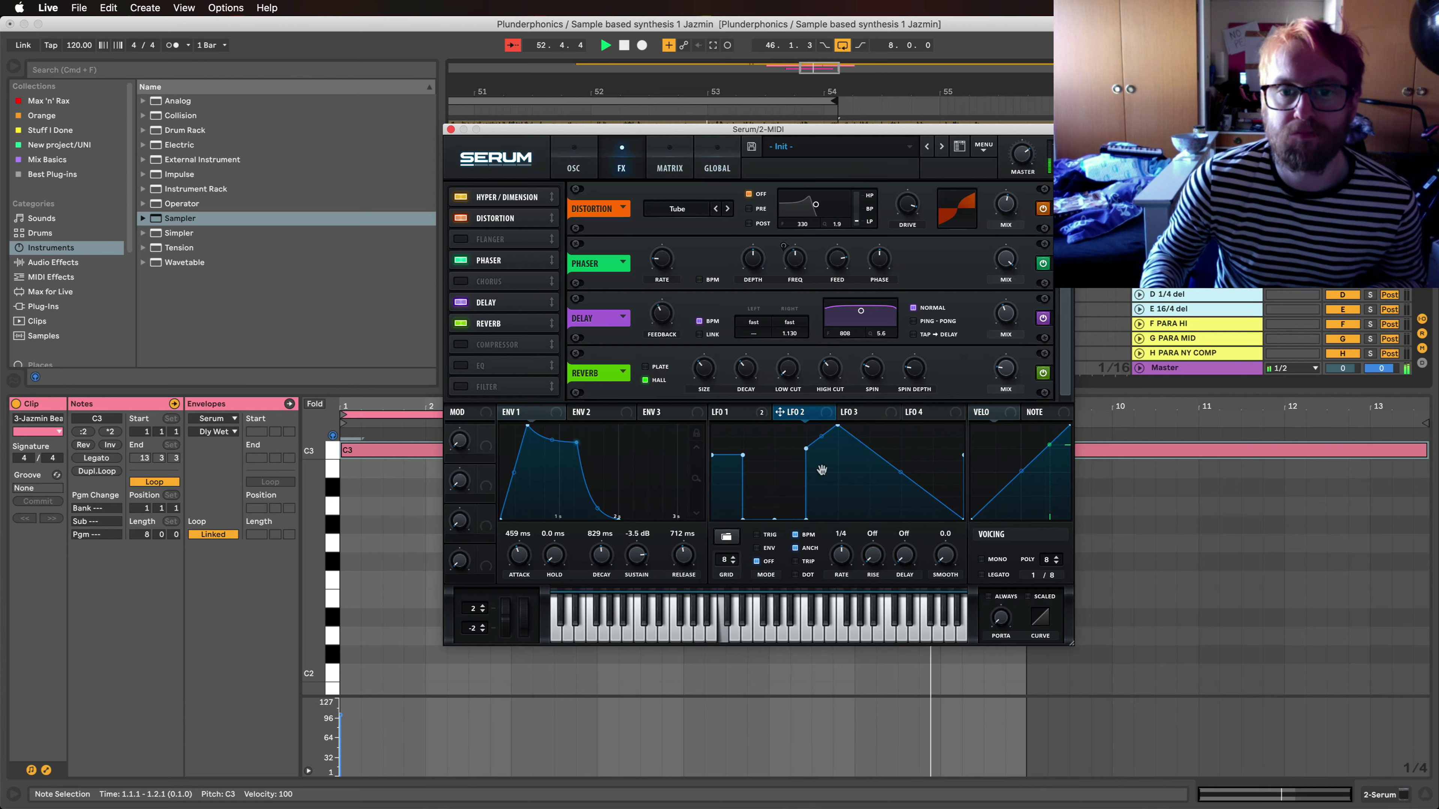
{"action": "left_click", "coordinate": [825, 457], "text": "alt"}
{"action": "left_click", "coordinate": [855, 513], "text": "alt"}
{"action": "left_click", "coordinate": [885, 513], "text": "alt"}
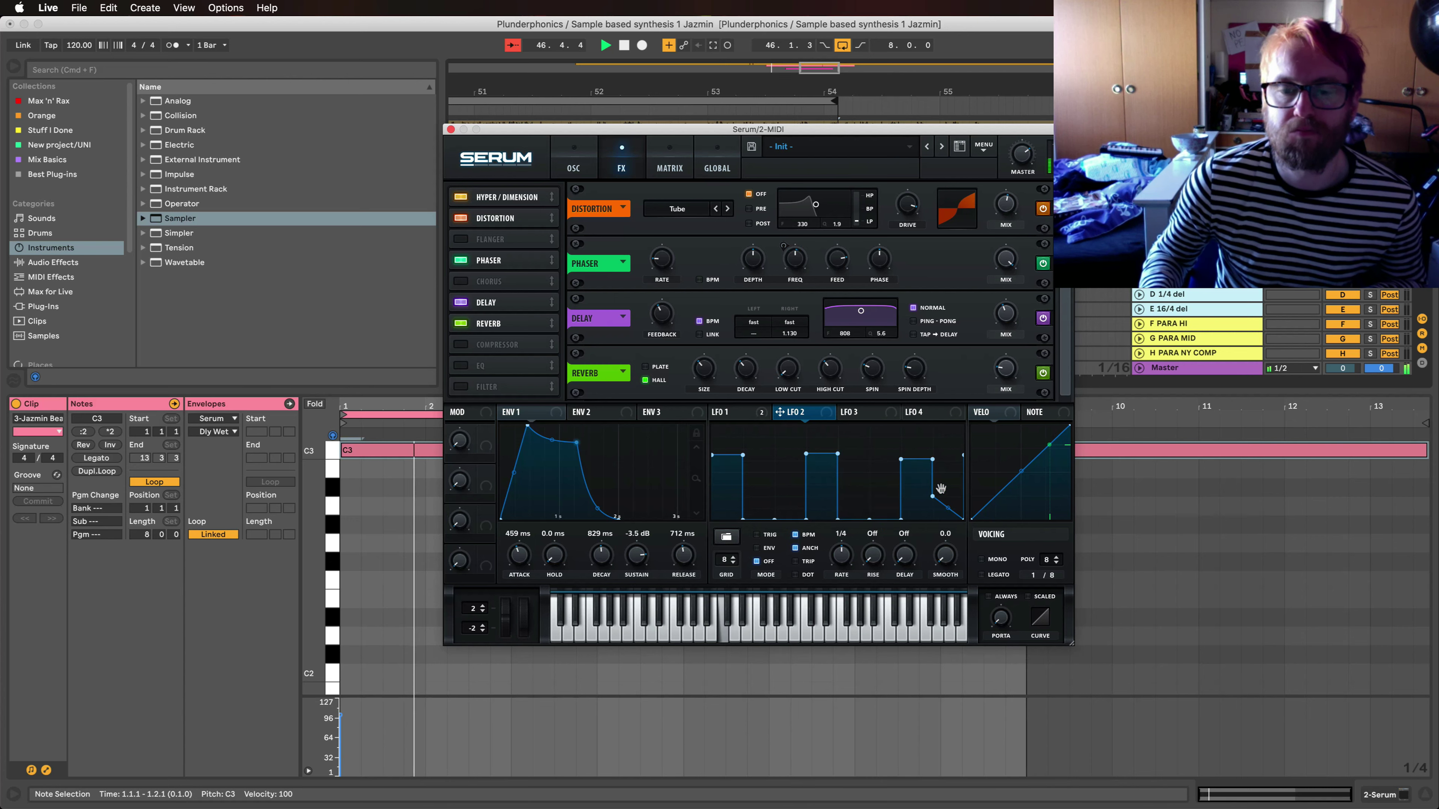
{"action": "left_click", "coordinate": [917, 459], "text": "alt"}
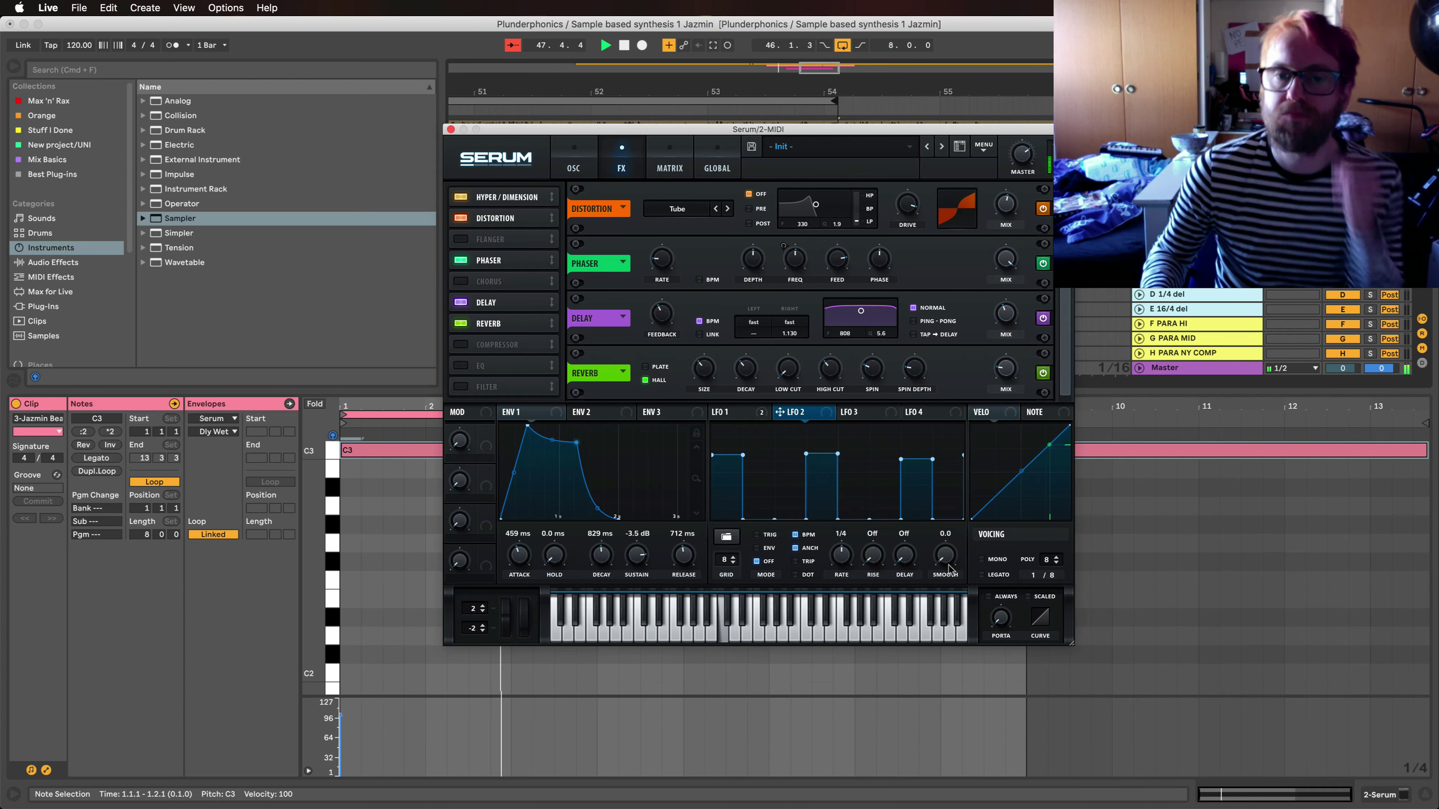
Step: Remove the trailing corner point of each LFO 2 pulse to turn all three into falling ramps
{"action": "double_click", "coordinate": [742, 454]}
{"action": "double_click", "coordinate": [837, 454]}
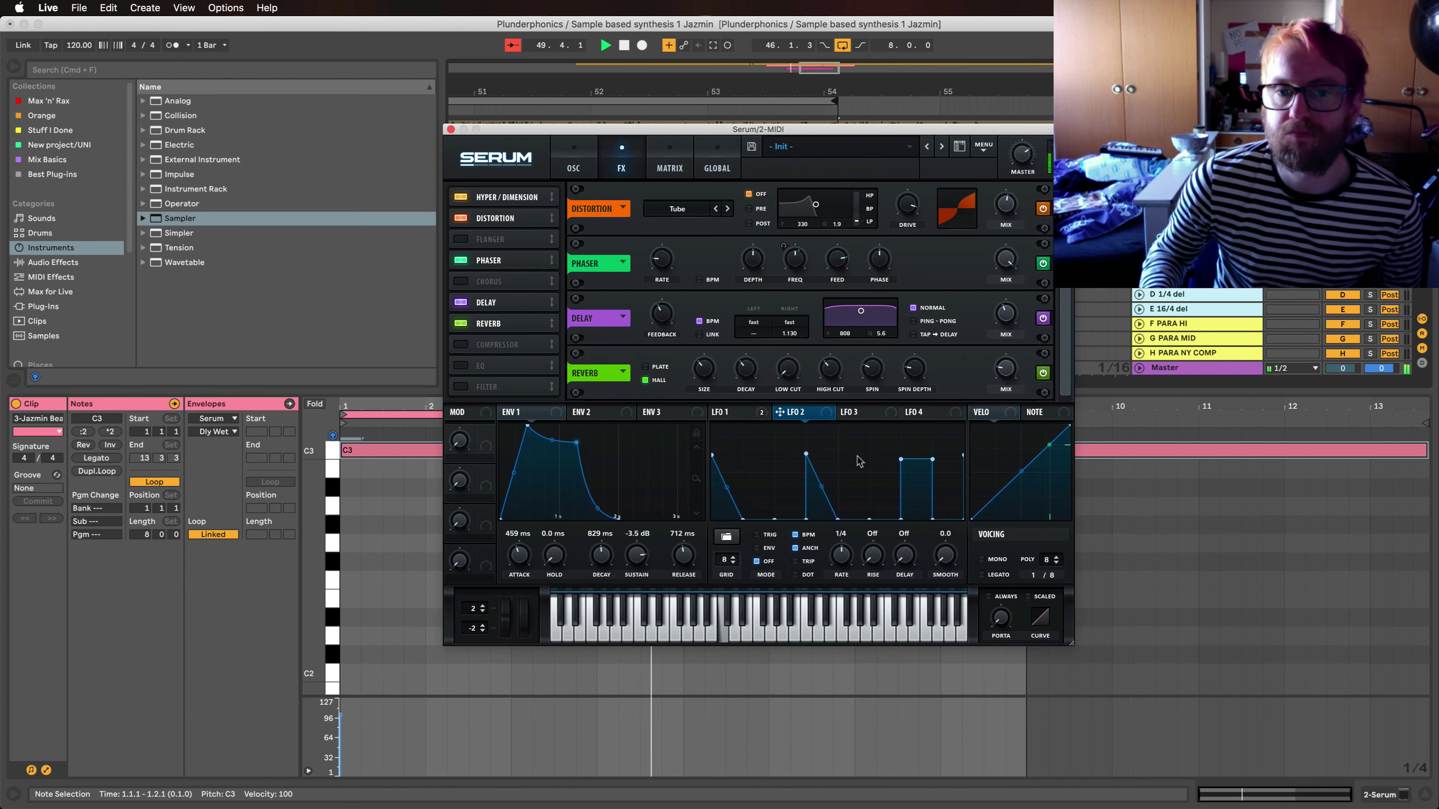
{"action": "double_click", "coordinate": [931, 459]}
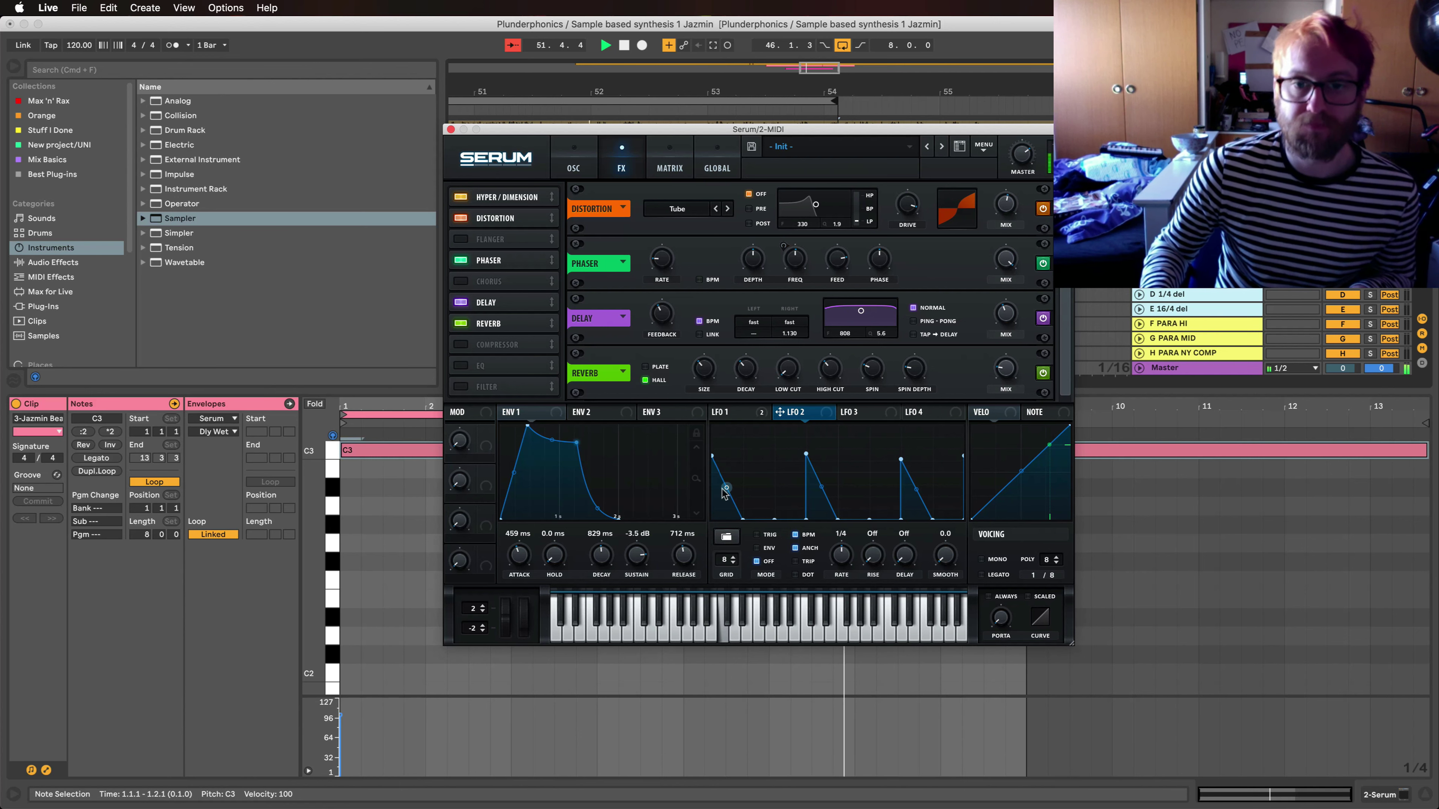
Step: Bend LFO 2's three falling ramps into inward curves and raise the second and third peaks to the maximum
{"action": "left_click_drag", "start_coordinate": [727, 487], "coordinate": [727, 506]}
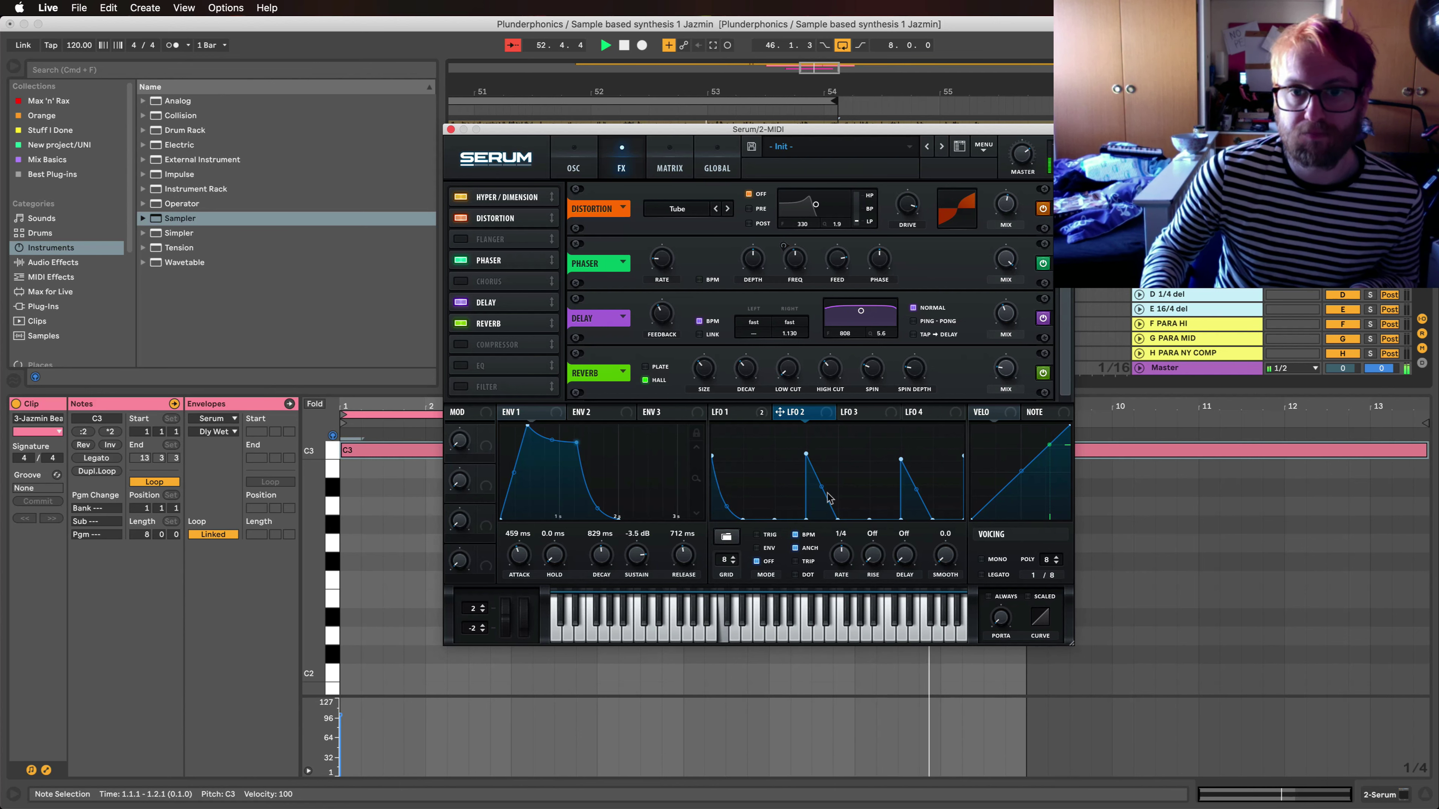
{"action": "left_click_drag", "start_coordinate": [823, 491], "coordinate": [804, 499]}
{"action": "left_click_drag", "start_coordinate": [917, 493], "coordinate": [901, 426]}
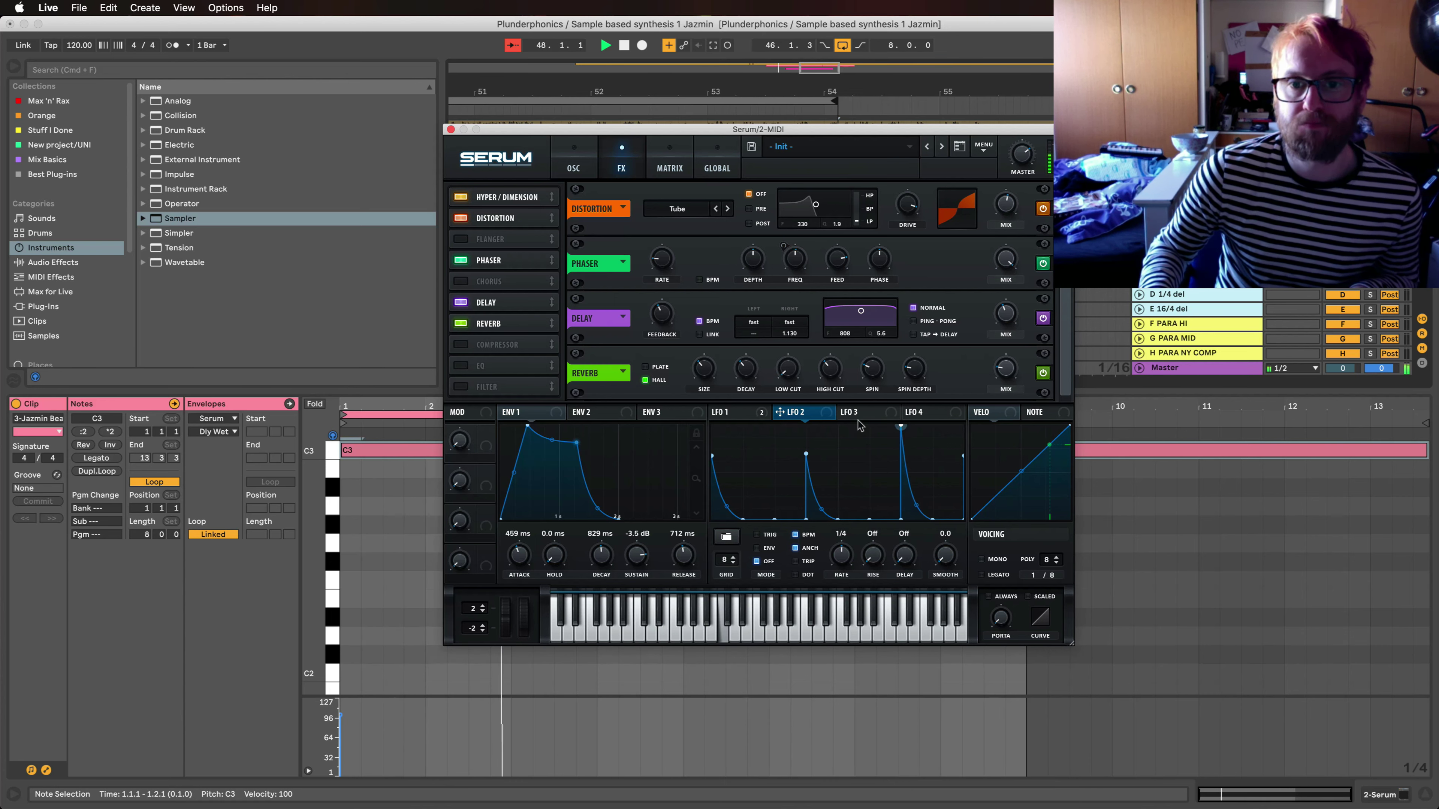
{"action": "left_click_drag", "start_coordinate": [804, 452], "coordinate": [805, 426]}
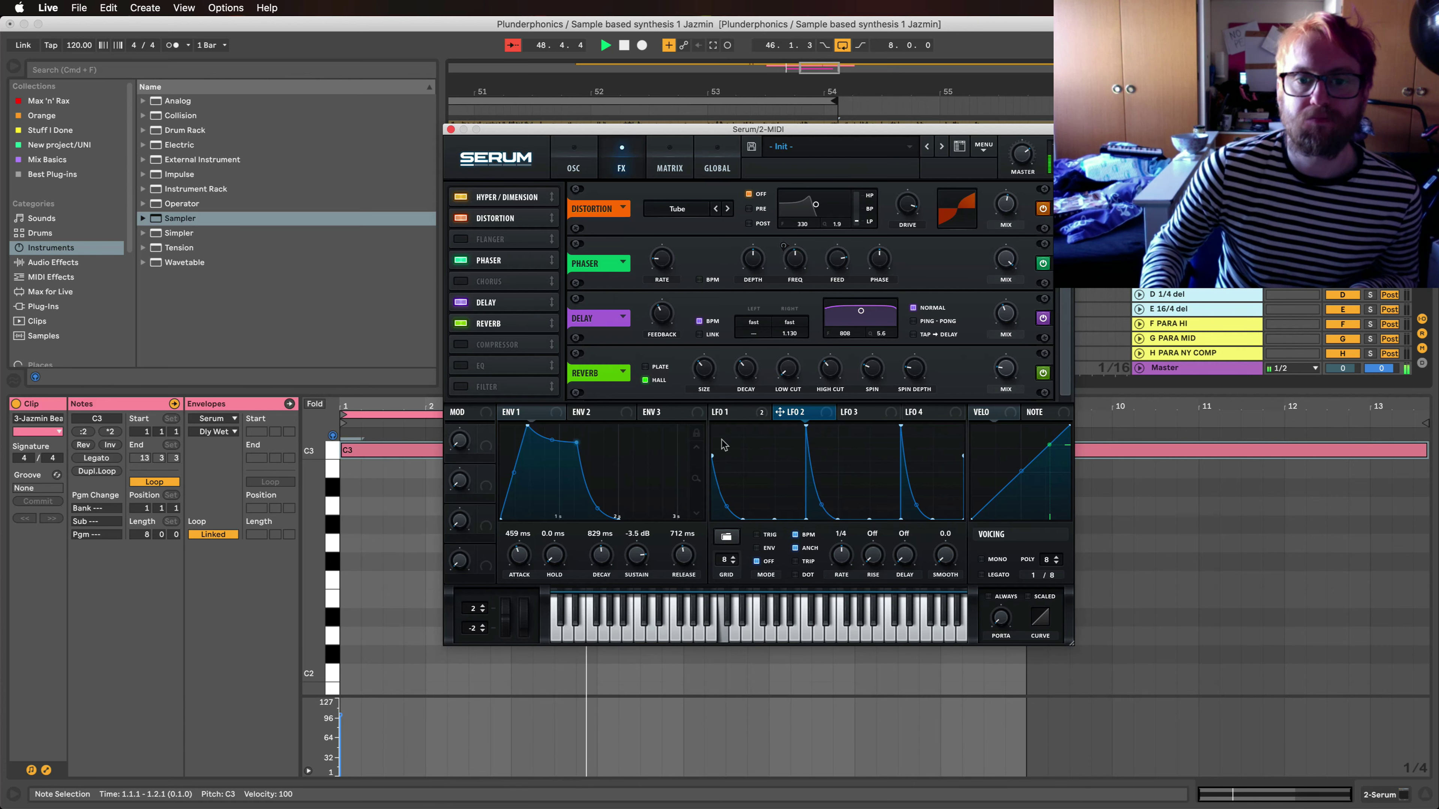
Step: Raise the first peak of LFO 2 to the maximum level
{"action": "left_click_drag", "start_coordinate": [713, 456], "coordinate": [713, 426]}
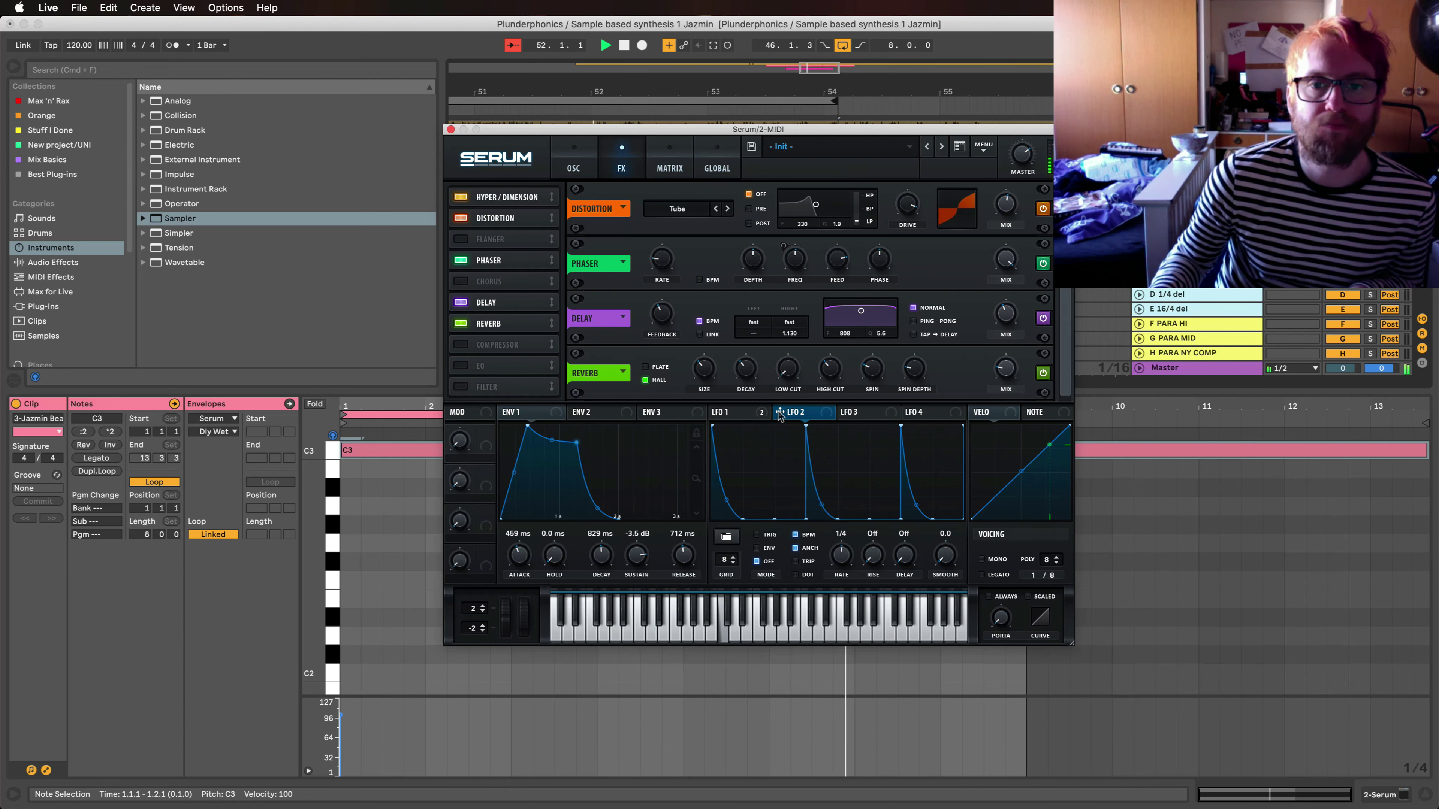
Step: Switch the reverb to Plate, modulate its mix and pre-delay with LFO 2, and set the pre-delay to about 49 ms
{"action": "left_click_drag", "start_coordinate": [780, 416], "coordinate": [718, 375]}
{"action": "left_click", "coordinate": [646, 366]}
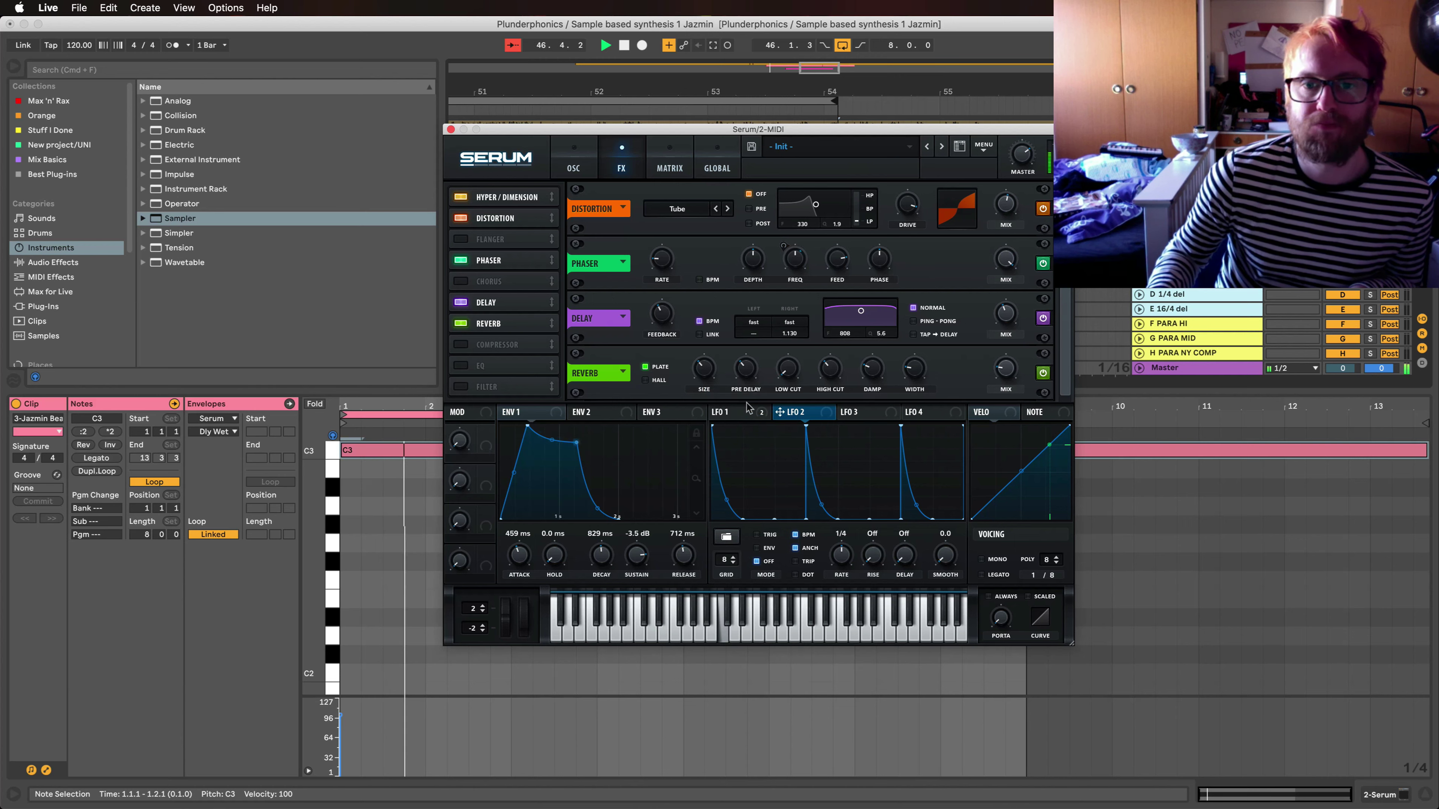
{"action": "left_click_drag", "start_coordinate": [780, 412], "coordinate": [1002, 374]}
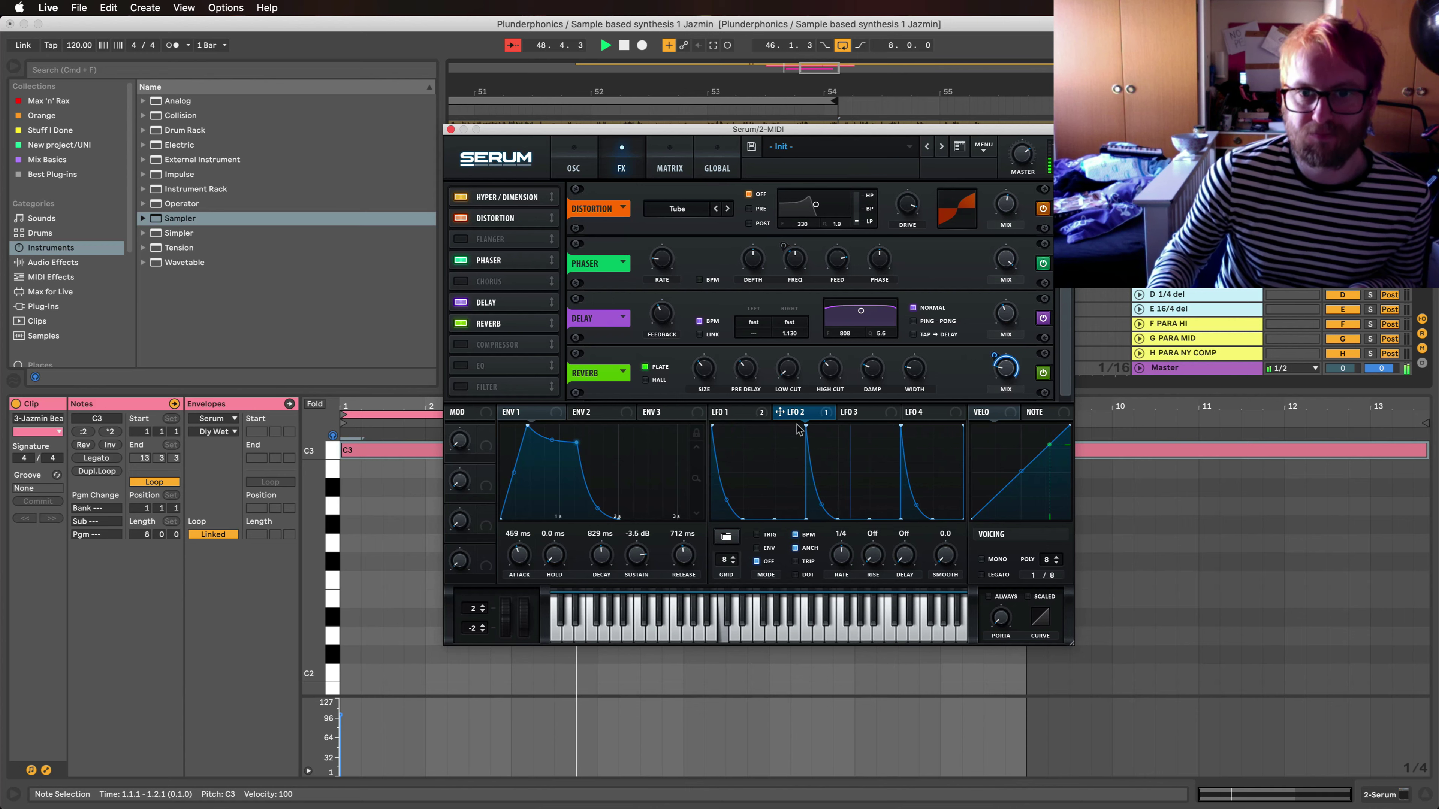
{"action": "left_click_drag", "start_coordinate": [780, 414], "coordinate": [734, 368]}
{"action": "left_click", "coordinate": [747, 366]}
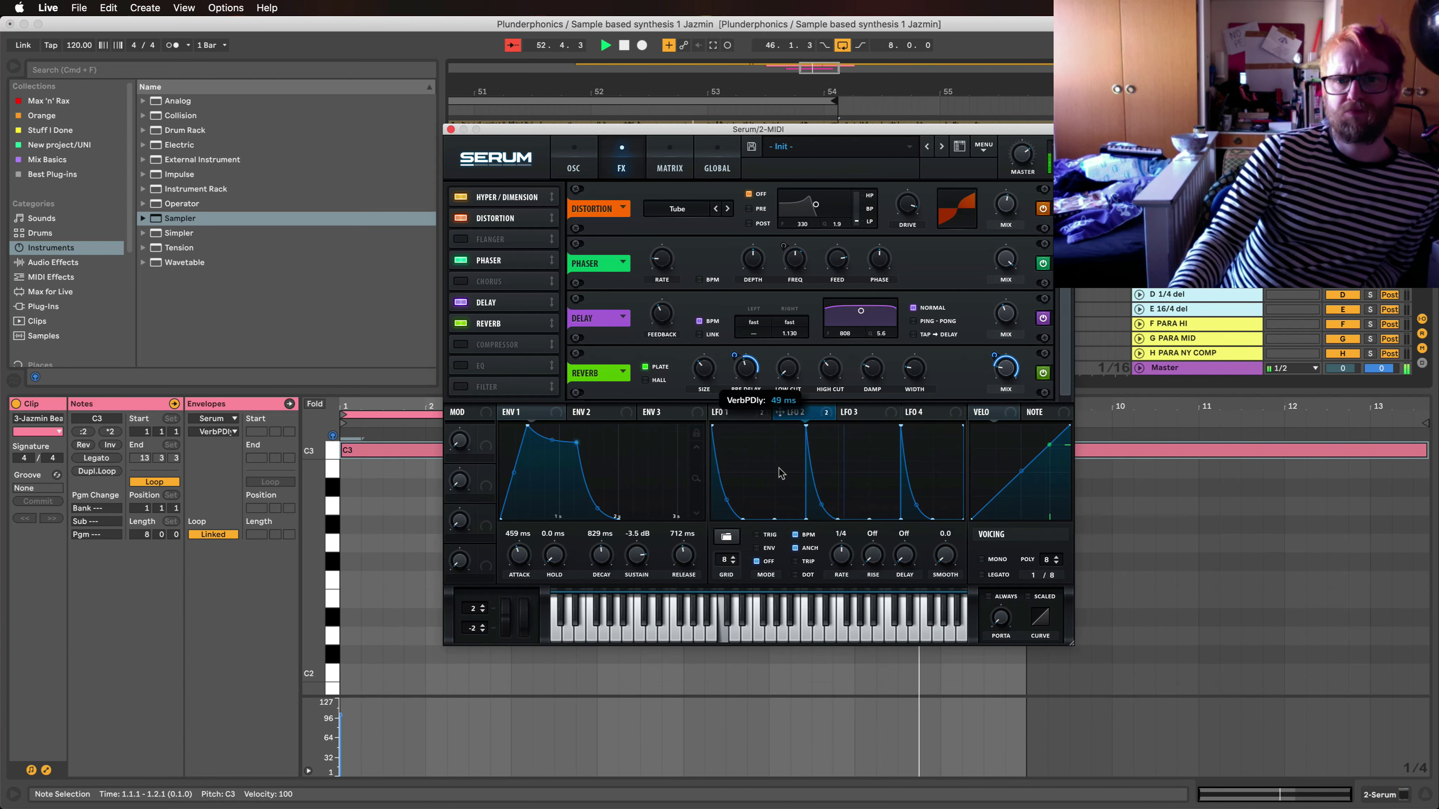
Step: Set LFO 2's rate to one bar and widen its falling curves by moving their end points further along the grid
{"action": "left_click_drag", "start_coordinate": [832, 571], "coordinate": [836, 565]}
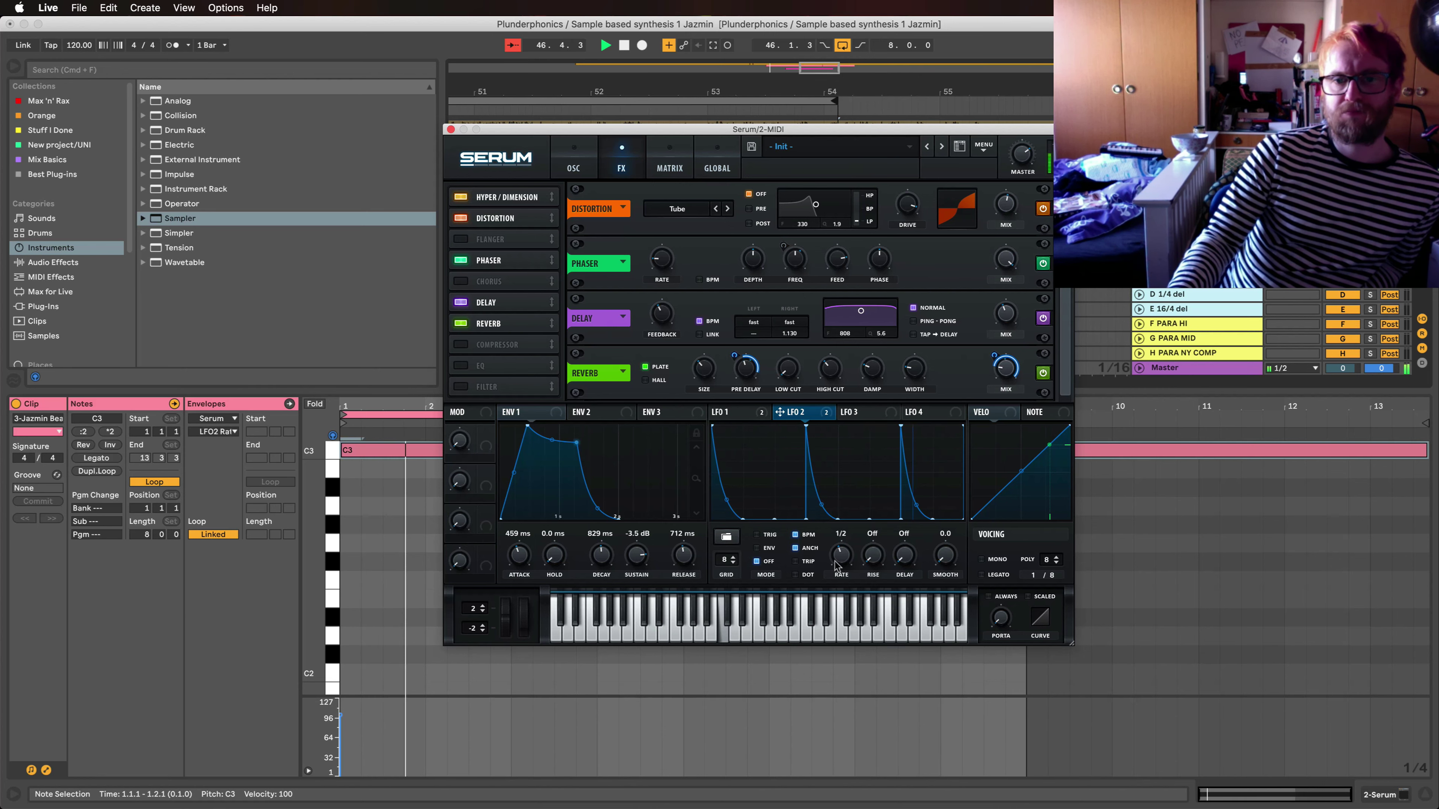
{"action": "left_click_drag", "start_coordinate": [835, 565], "coordinate": [832, 570]}
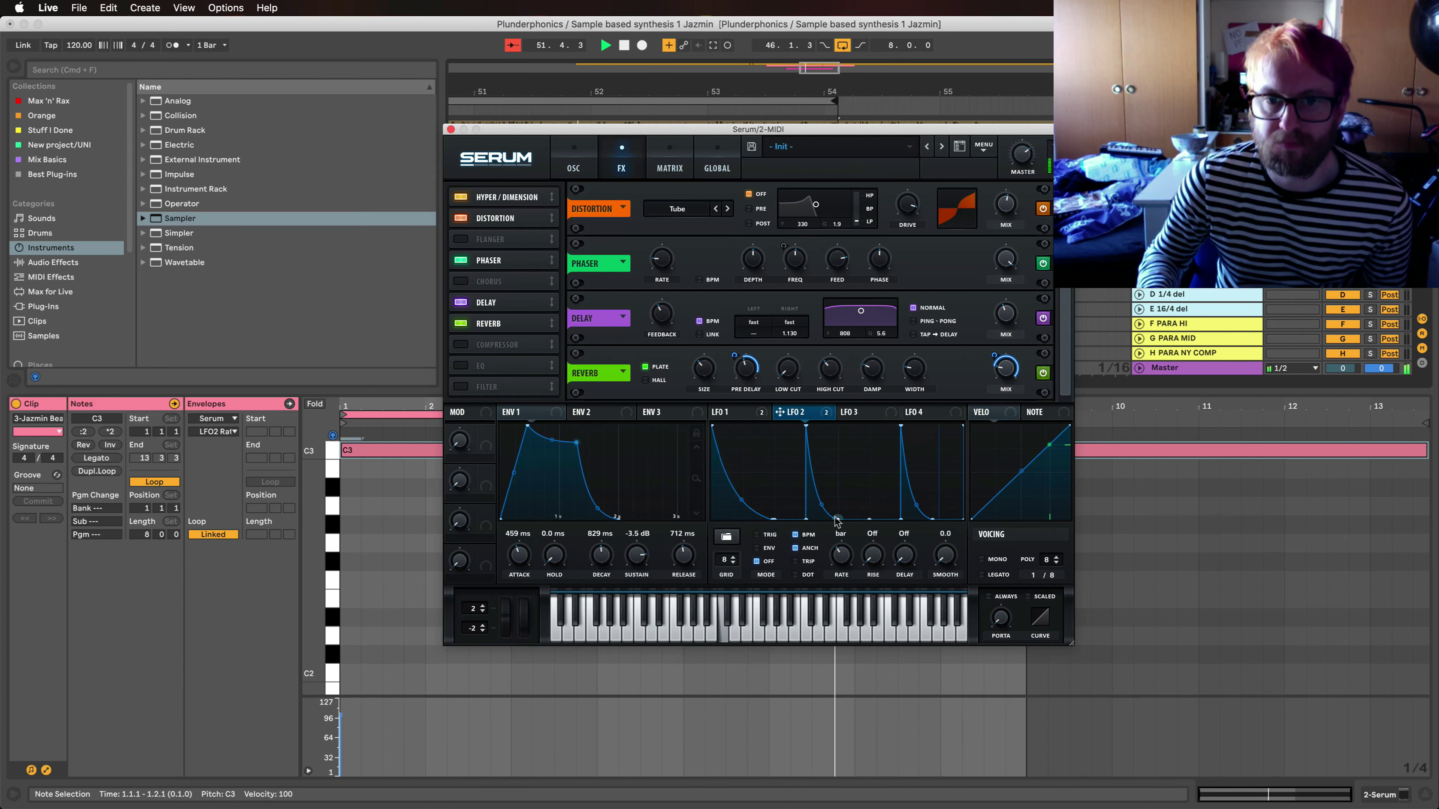
{"action": "left_click_drag", "start_coordinate": [837, 519], "coordinate": [869, 518]}
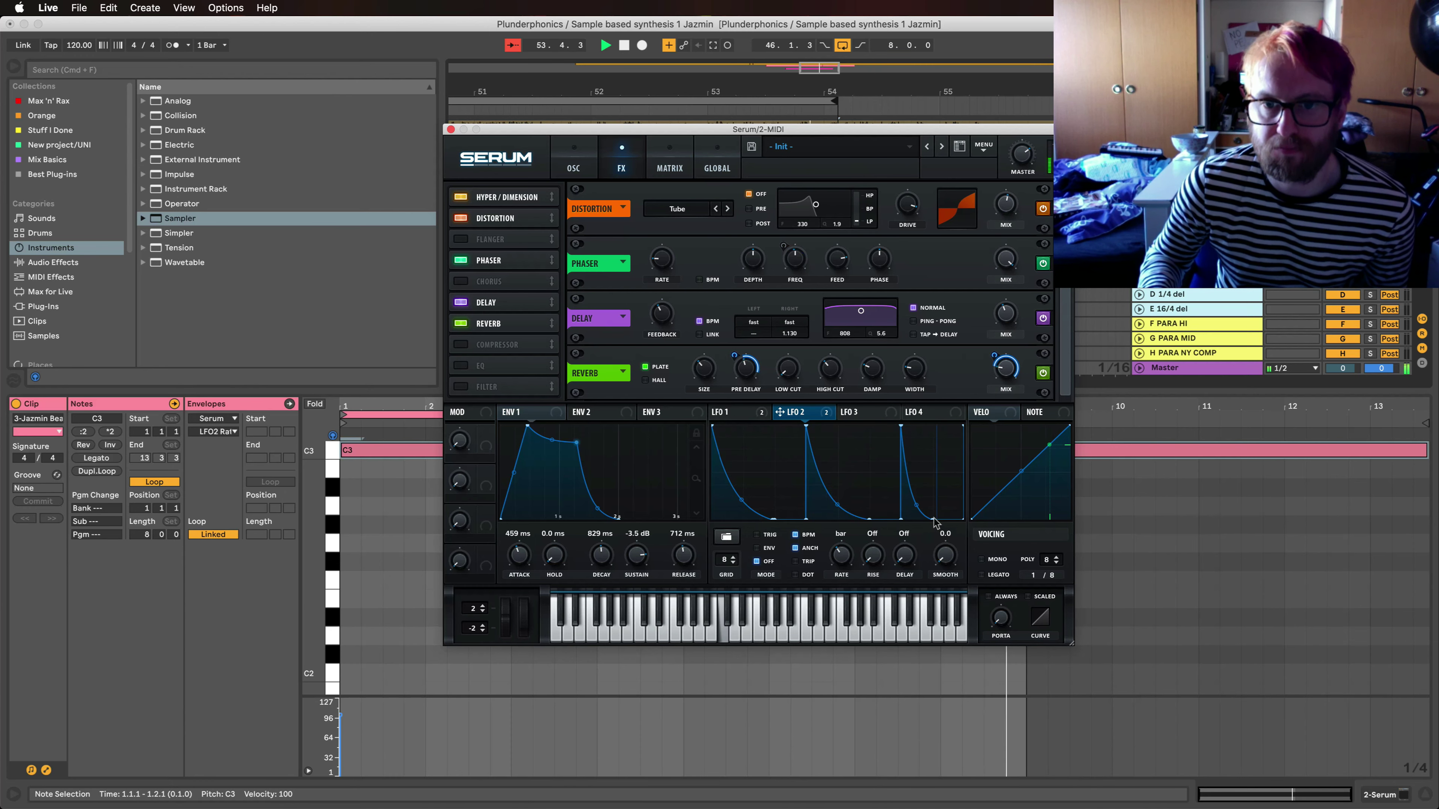
{"action": "left_click_drag", "start_coordinate": [933, 519], "coordinate": [963, 519]}
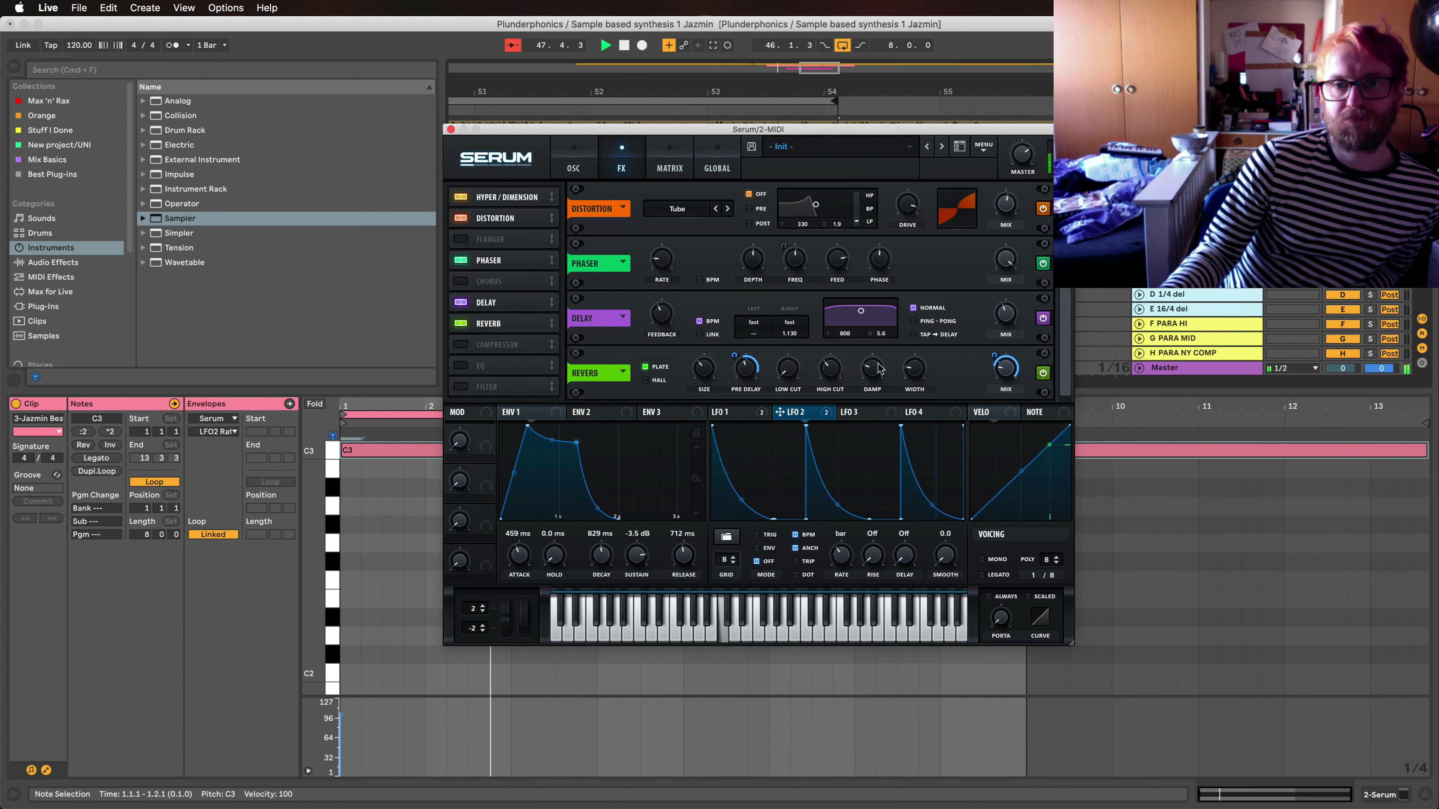
Step: Adjust the reverb's high cut, and set its size to about 34% with LFO 2 modulating it
{"action": "left_click", "coordinate": [827, 364]}
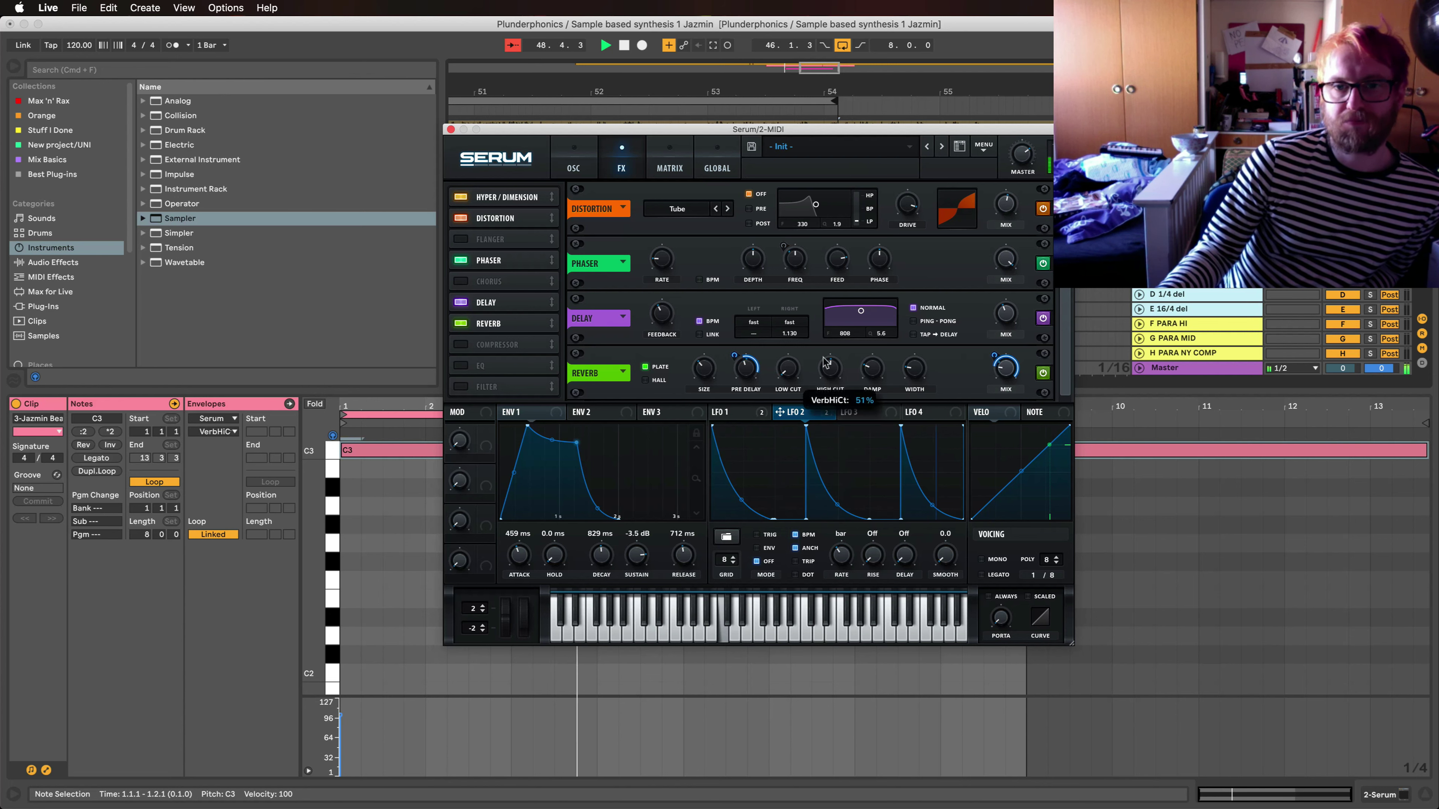
{"action": "left_click_drag", "start_coordinate": [808, 385], "coordinate": [810, 378]}
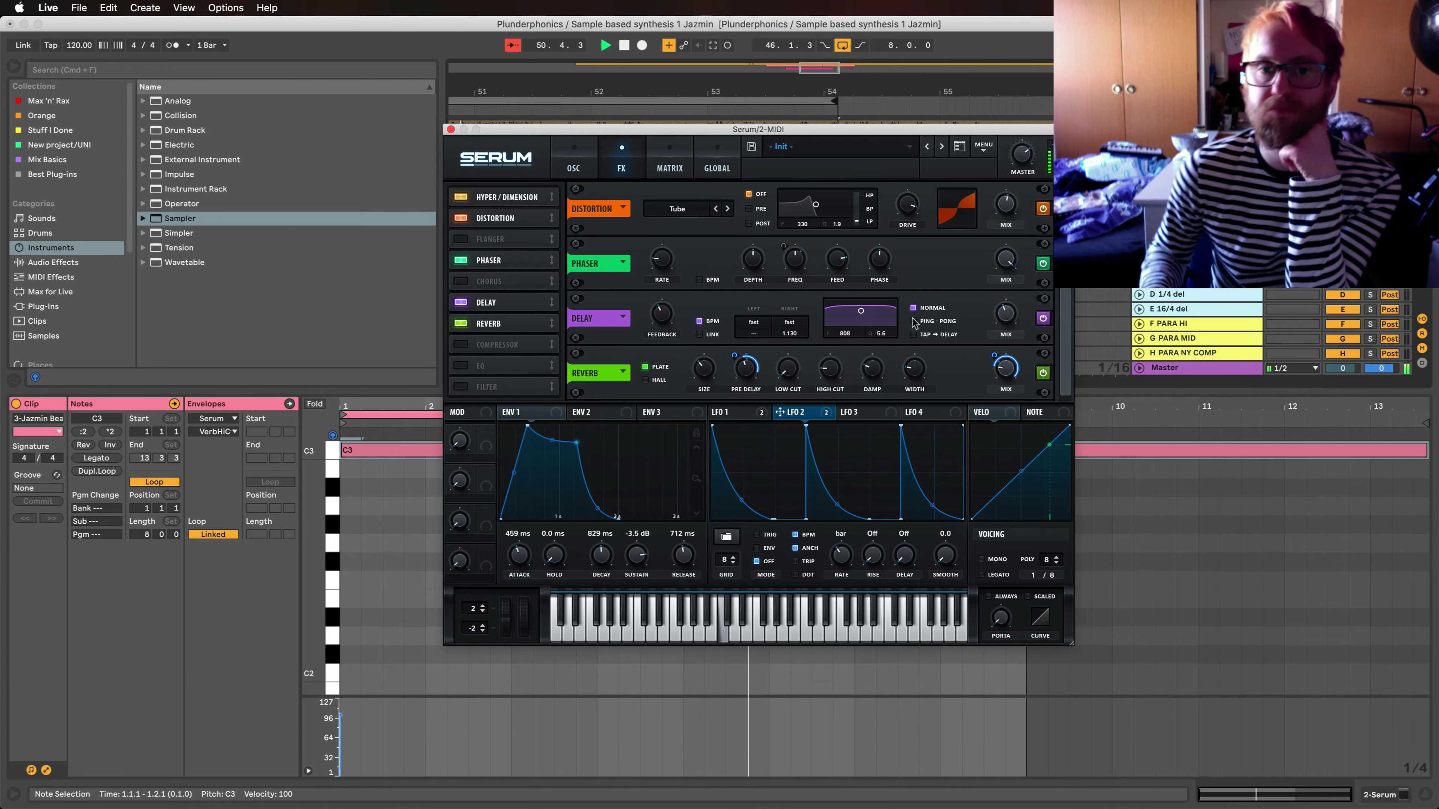
{"action": "left_click", "coordinate": [707, 359]}
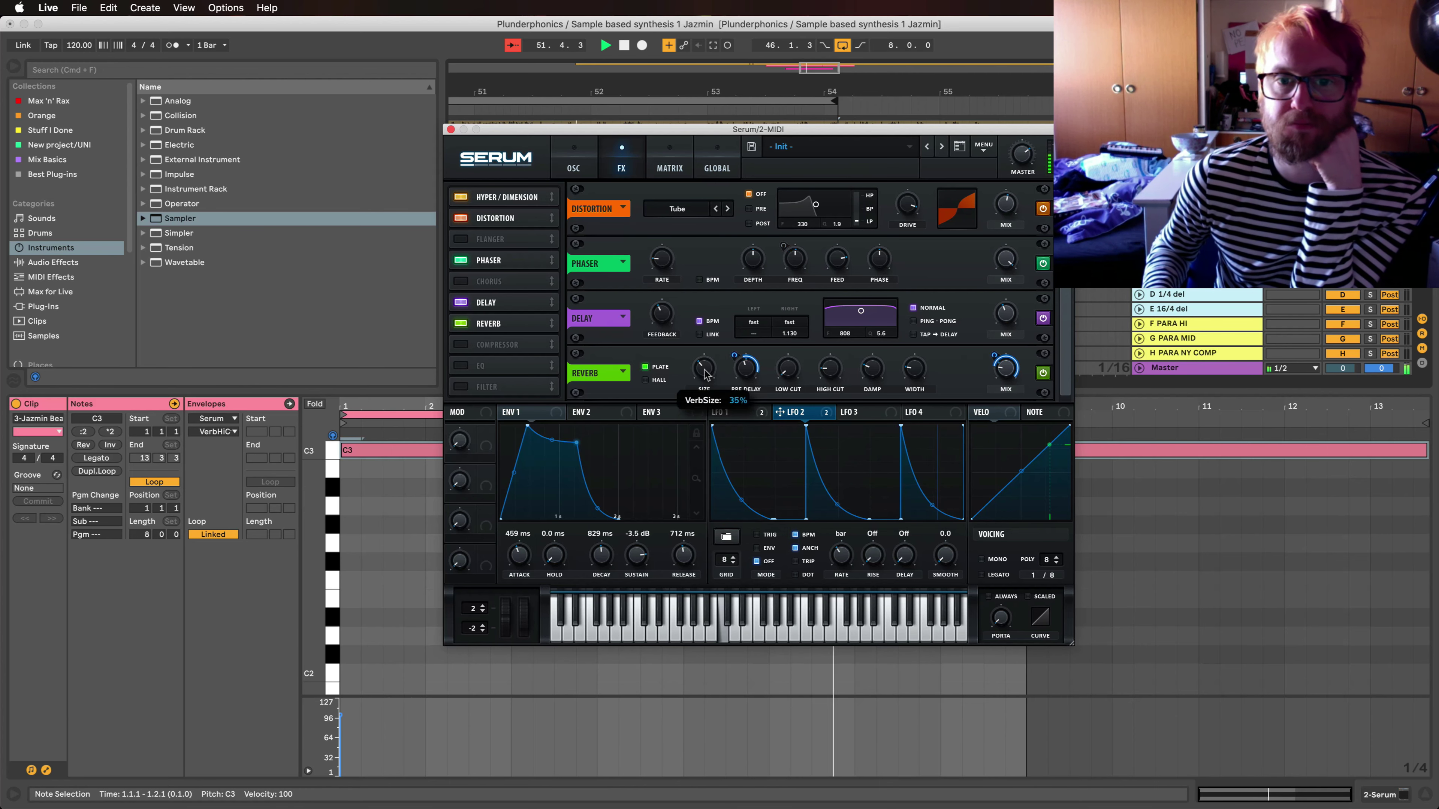
{"action": "left_click_drag", "start_coordinate": [712, 347], "coordinate": [715, 344]}
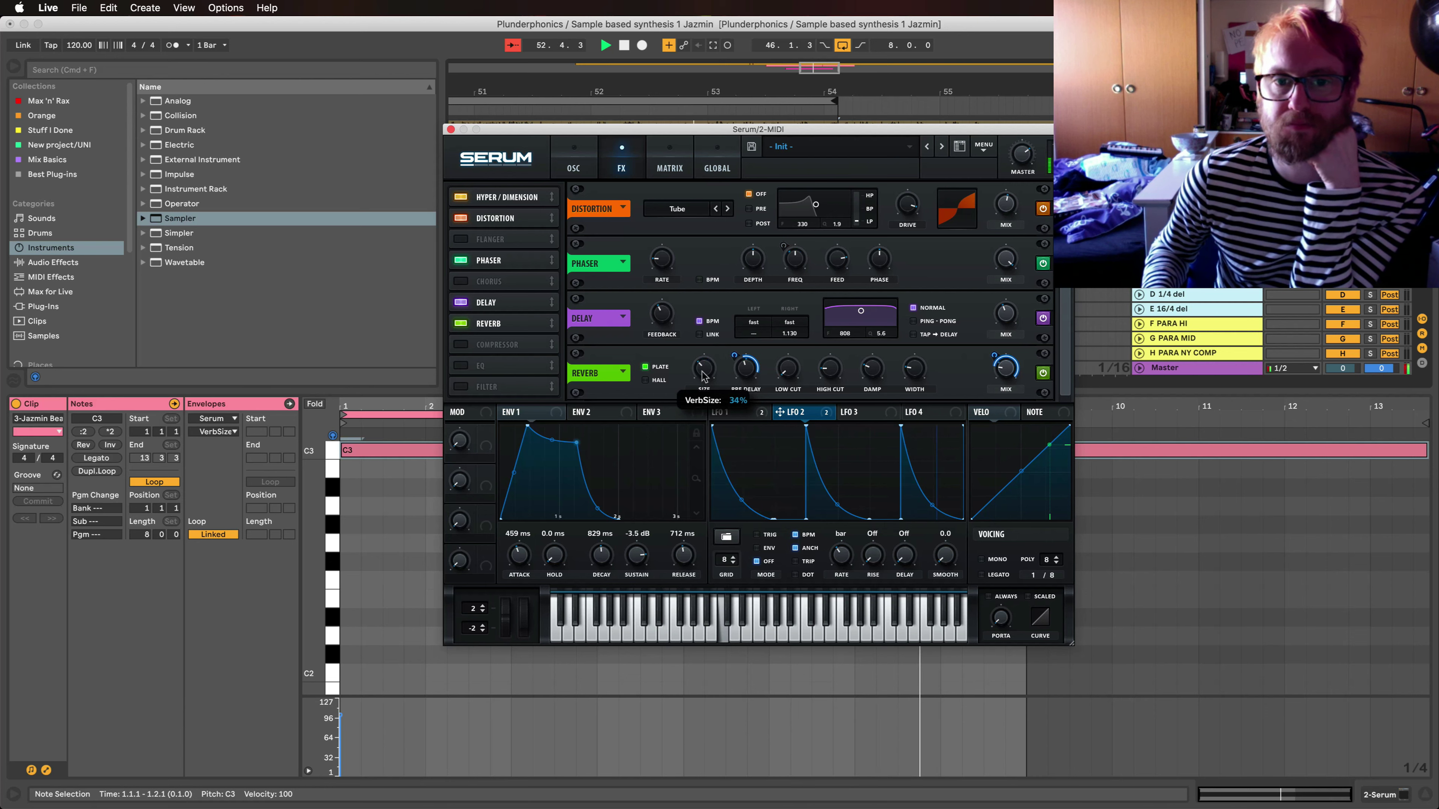
{"action": "left_click_drag", "start_coordinate": [780, 412], "coordinate": [696, 364]}
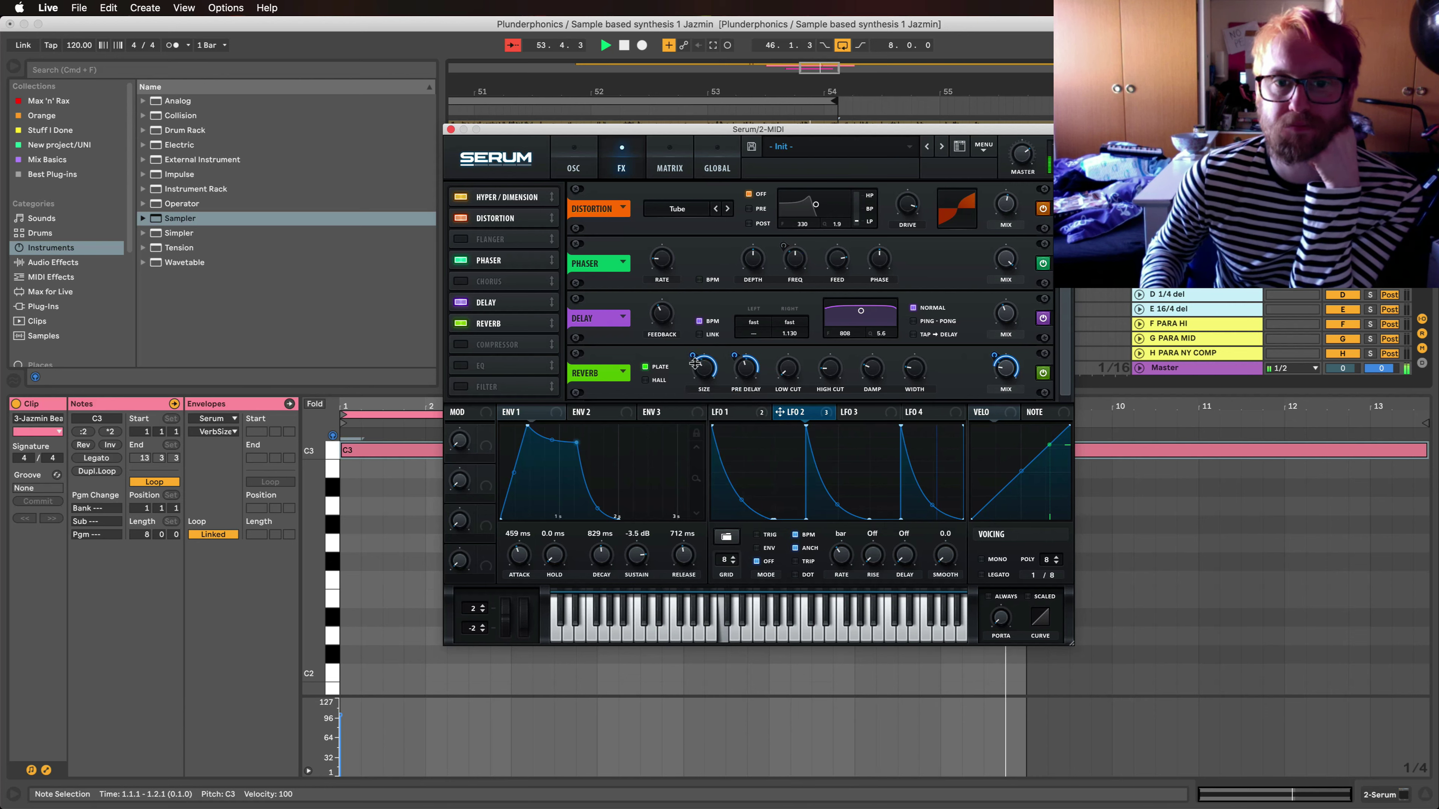
{"action": "mouse_move", "coordinate": [702, 372]}
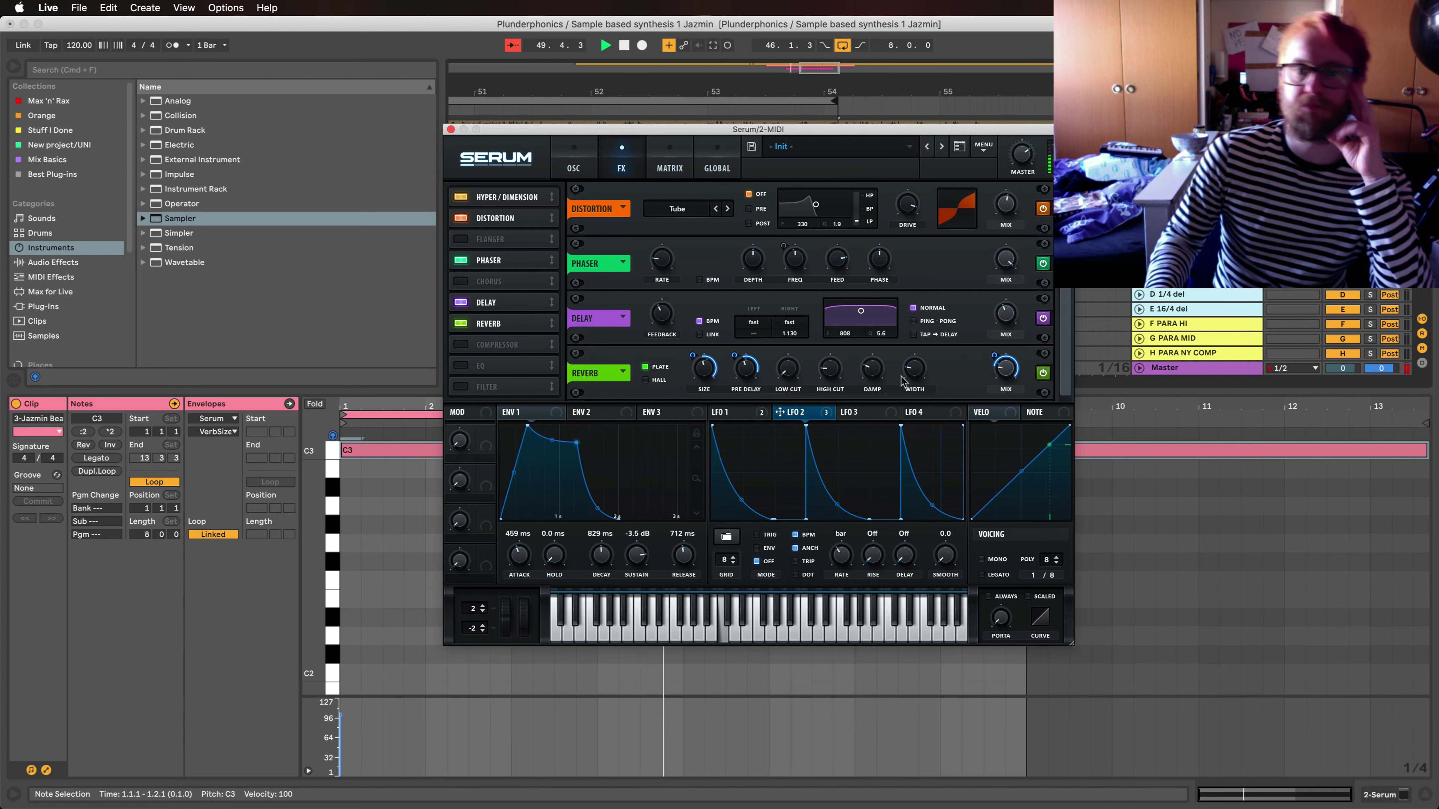
Step: Assign LFO 2 to the reverb's damp and set the damp to about 52%
{"action": "left_click", "coordinate": [878, 376]}
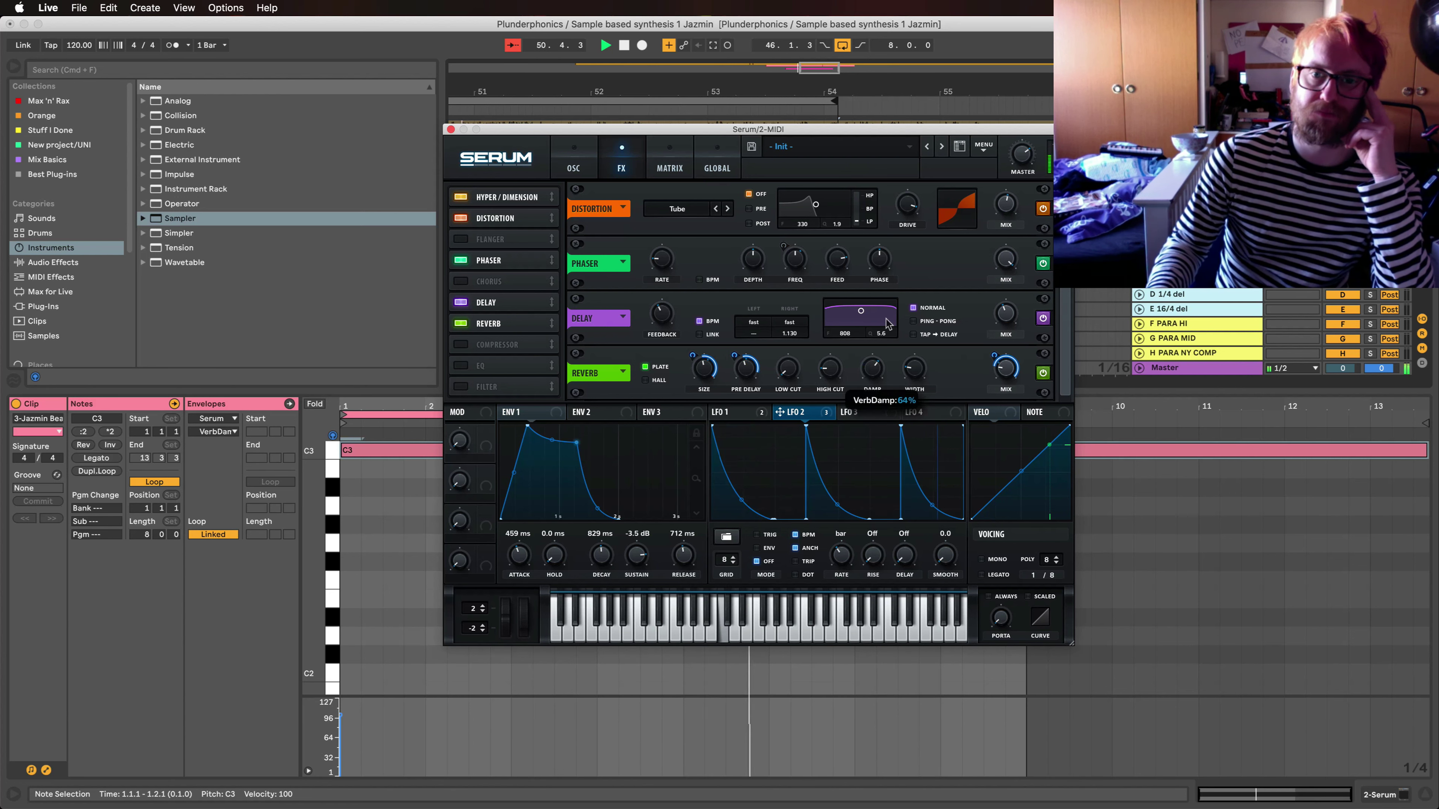
{"action": "left_click_drag", "start_coordinate": [878, 334], "coordinate": [838, 343]}
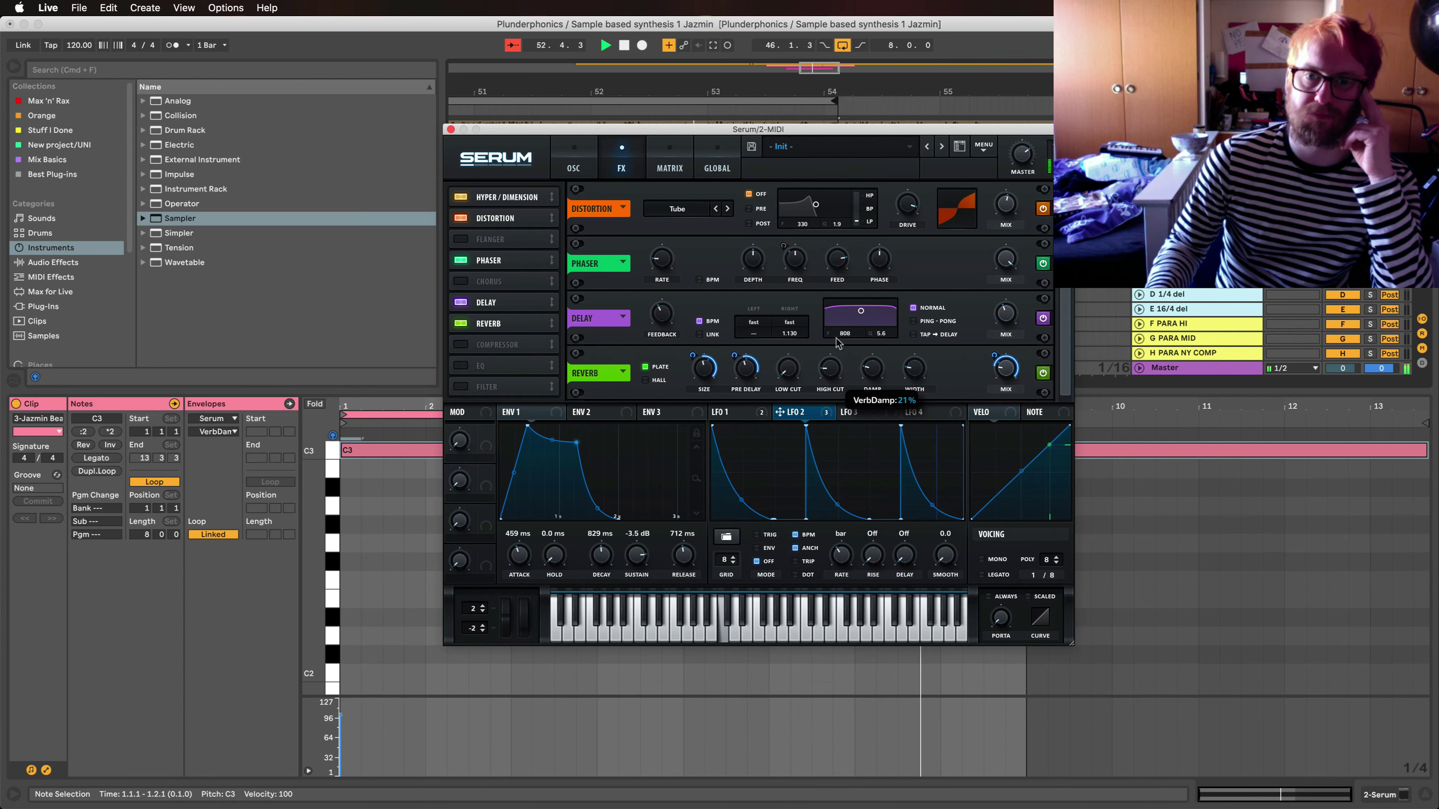
{"action": "left_click_drag", "start_coordinate": [780, 412], "coordinate": [861, 494]}
{"action": "left_click_drag", "start_coordinate": [872, 370], "coordinate": [887, 324]}
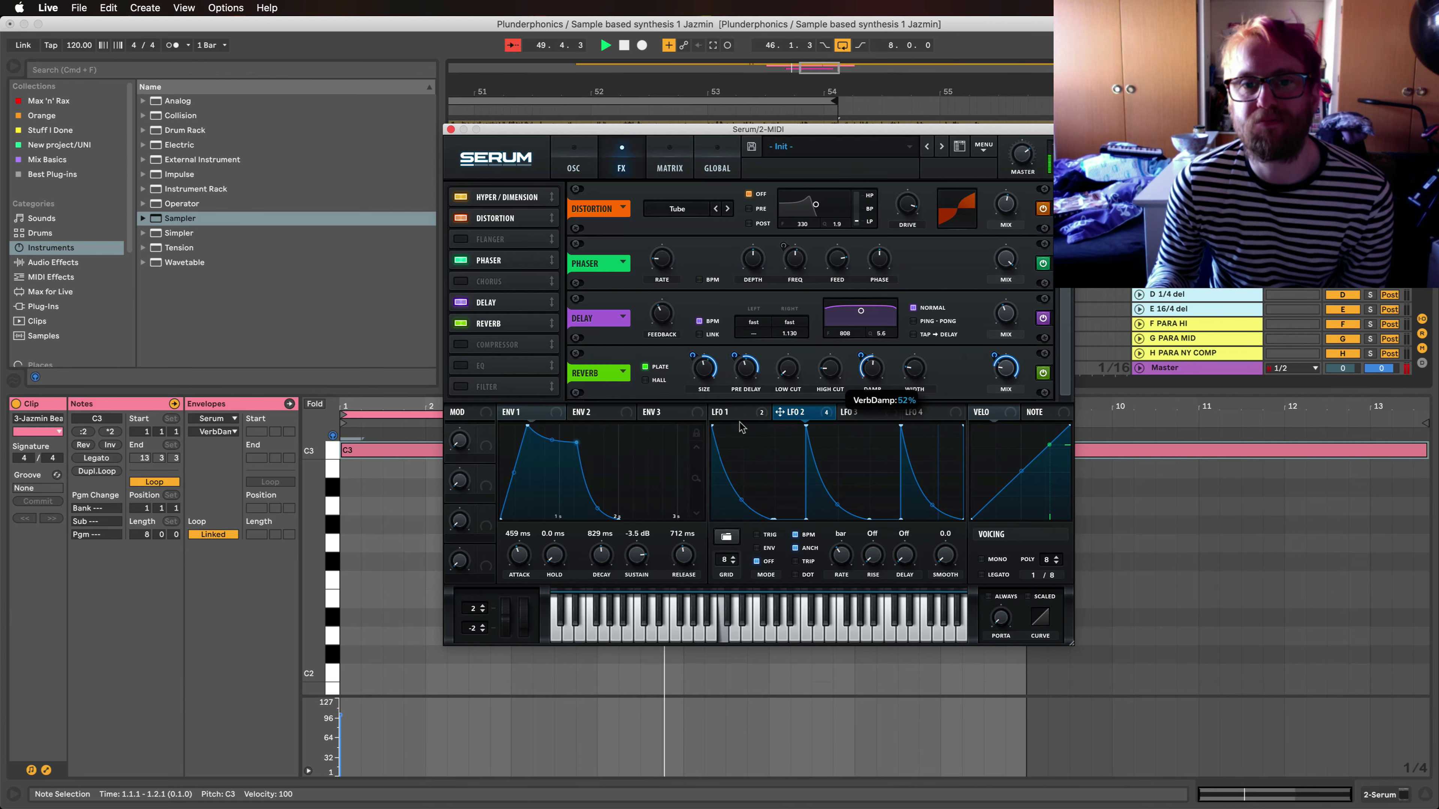
Step: Modulate the reverb's high cut with LFO 1 and readjust the reverb mix
{"action": "left_click", "coordinate": [755, 415]}
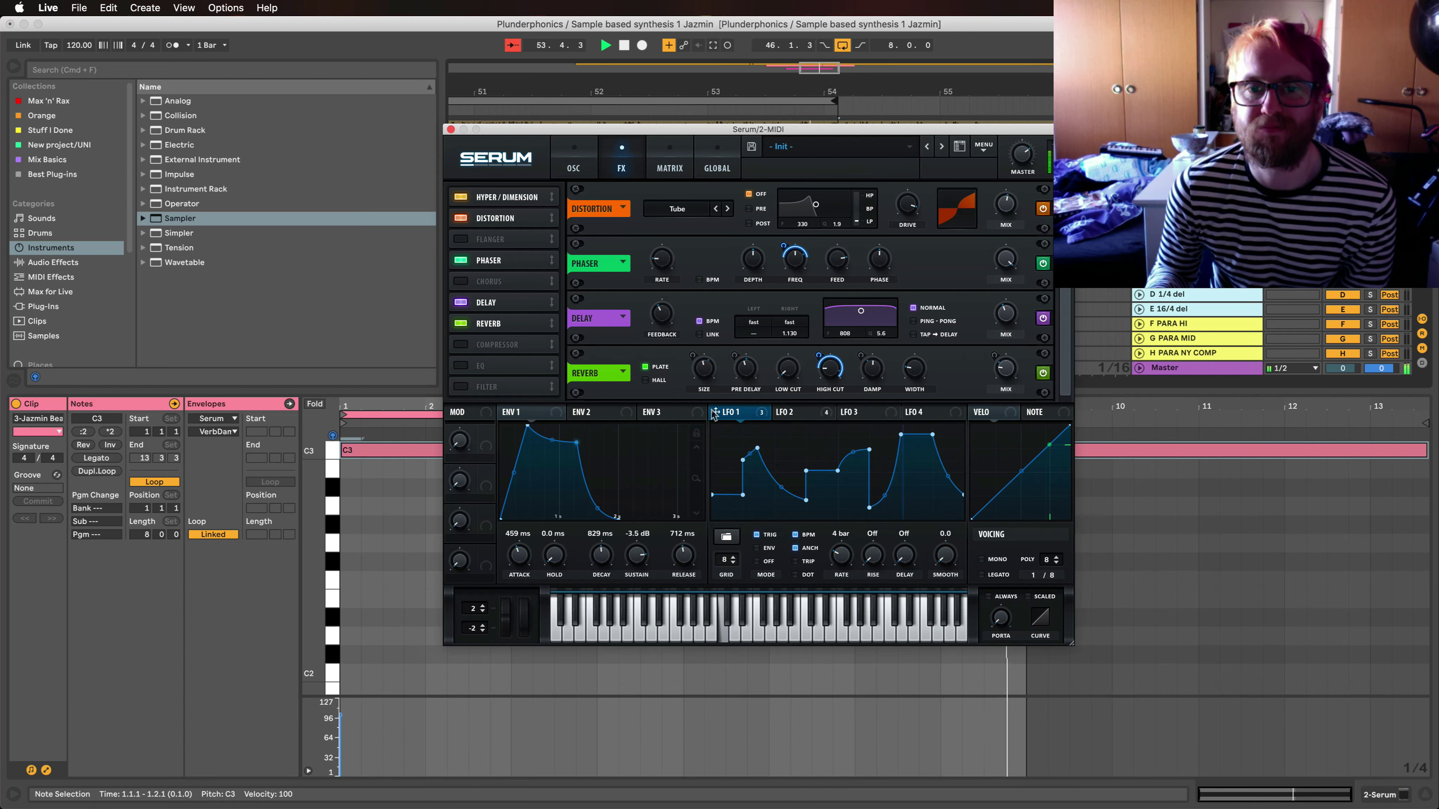
{"action": "left_click", "coordinate": [829, 371]}
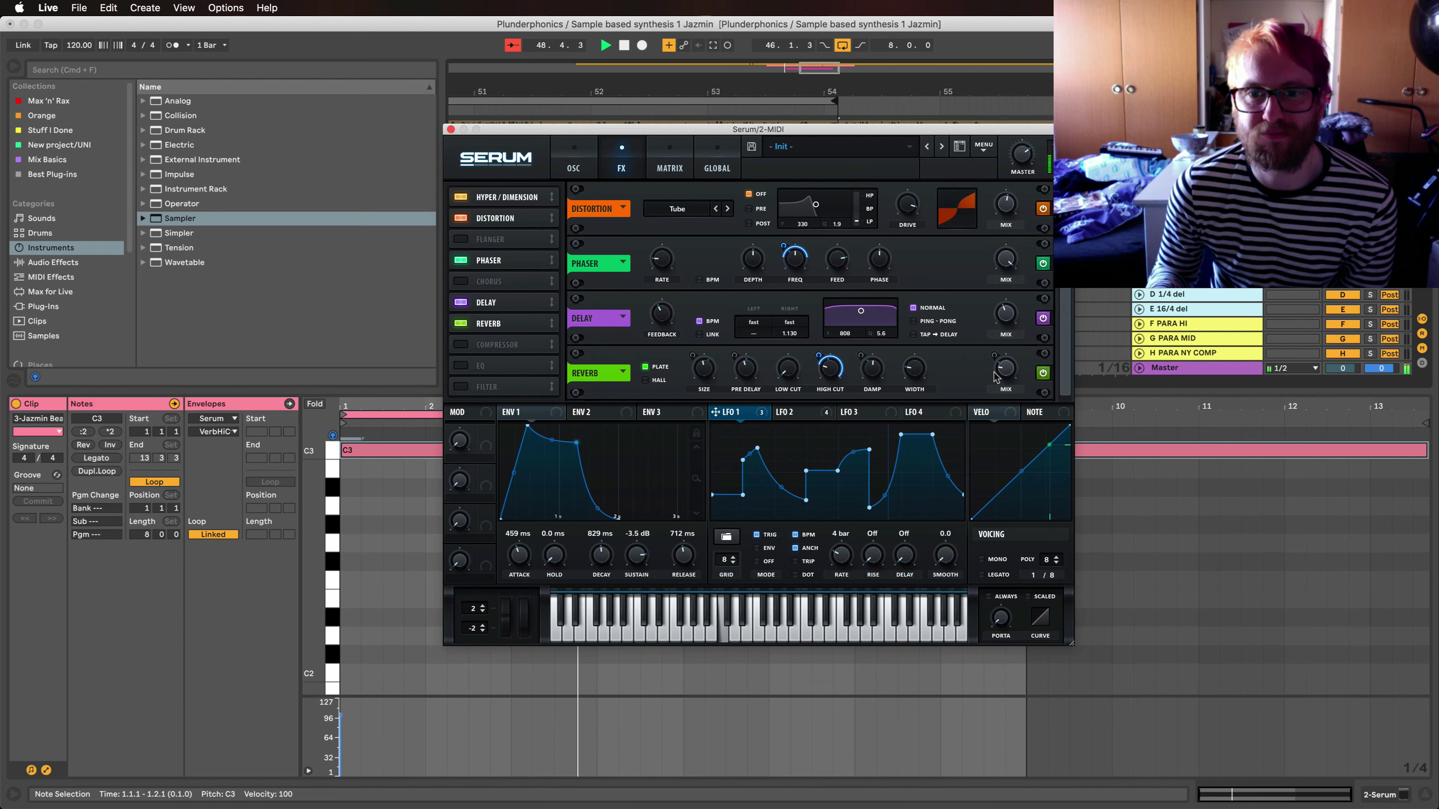
{"action": "left_click", "coordinate": [1015, 350]}
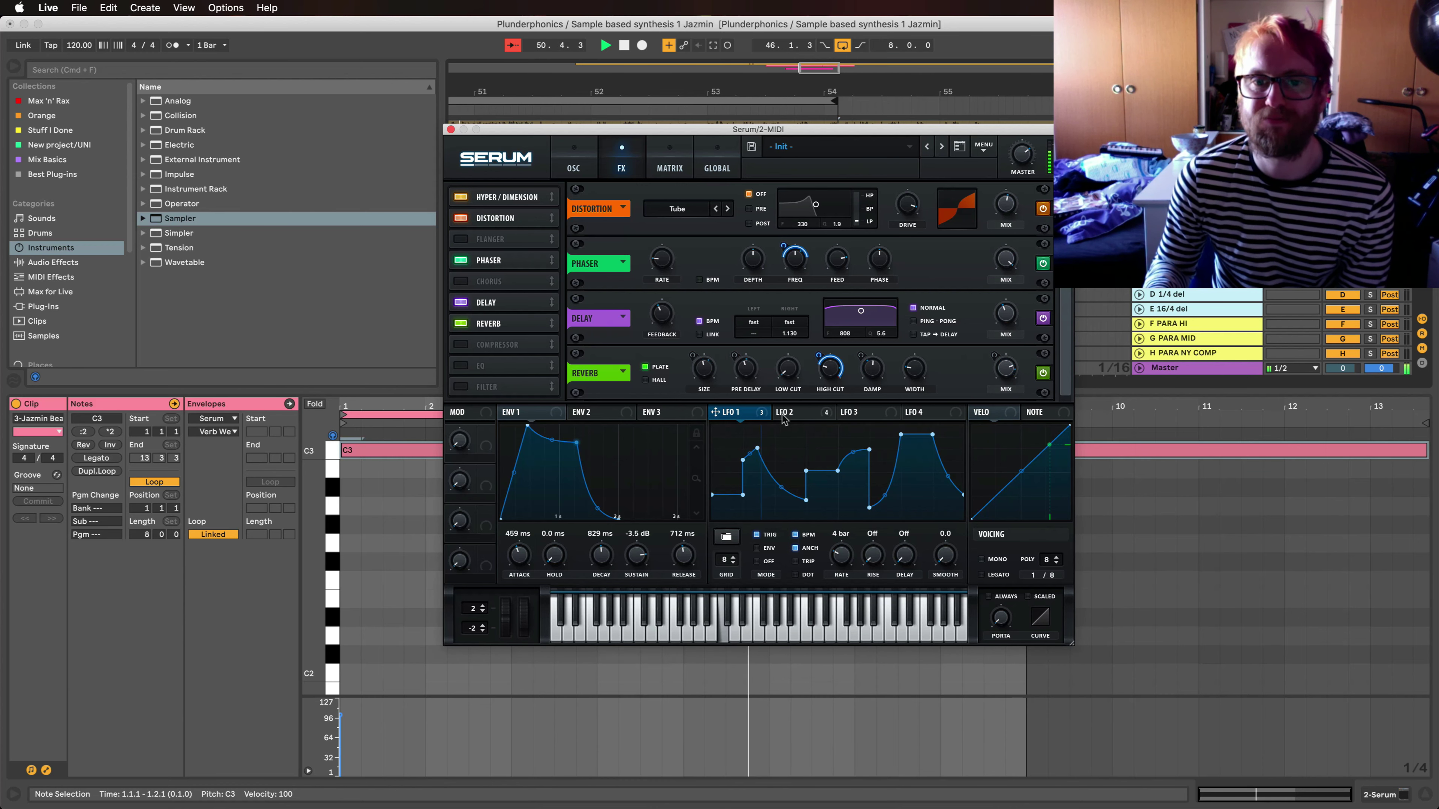
{"action": "left_click", "coordinate": [997, 361]}
{"action": "left_click_drag", "start_coordinate": [997, 355], "coordinate": [979, 456]}
{"action": "left_click_drag", "start_coordinate": [1003, 368], "coordinate": [1001, 384]}
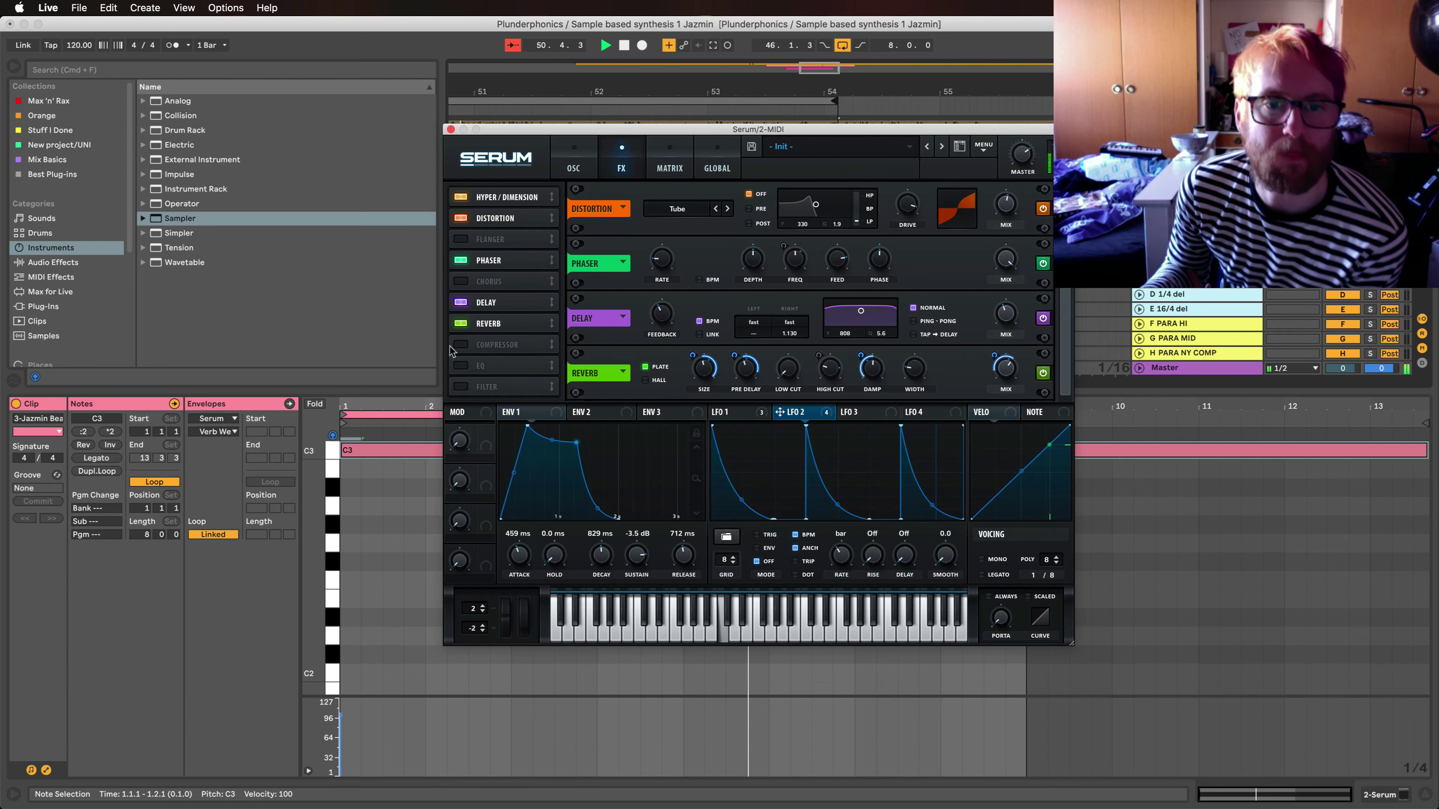
Step: Enable the compressor in multiband mode with the low band at about 120% and the high band at about 135%, and adjust its gain
{"action": "left_click", "coordinate": [462, 344]}
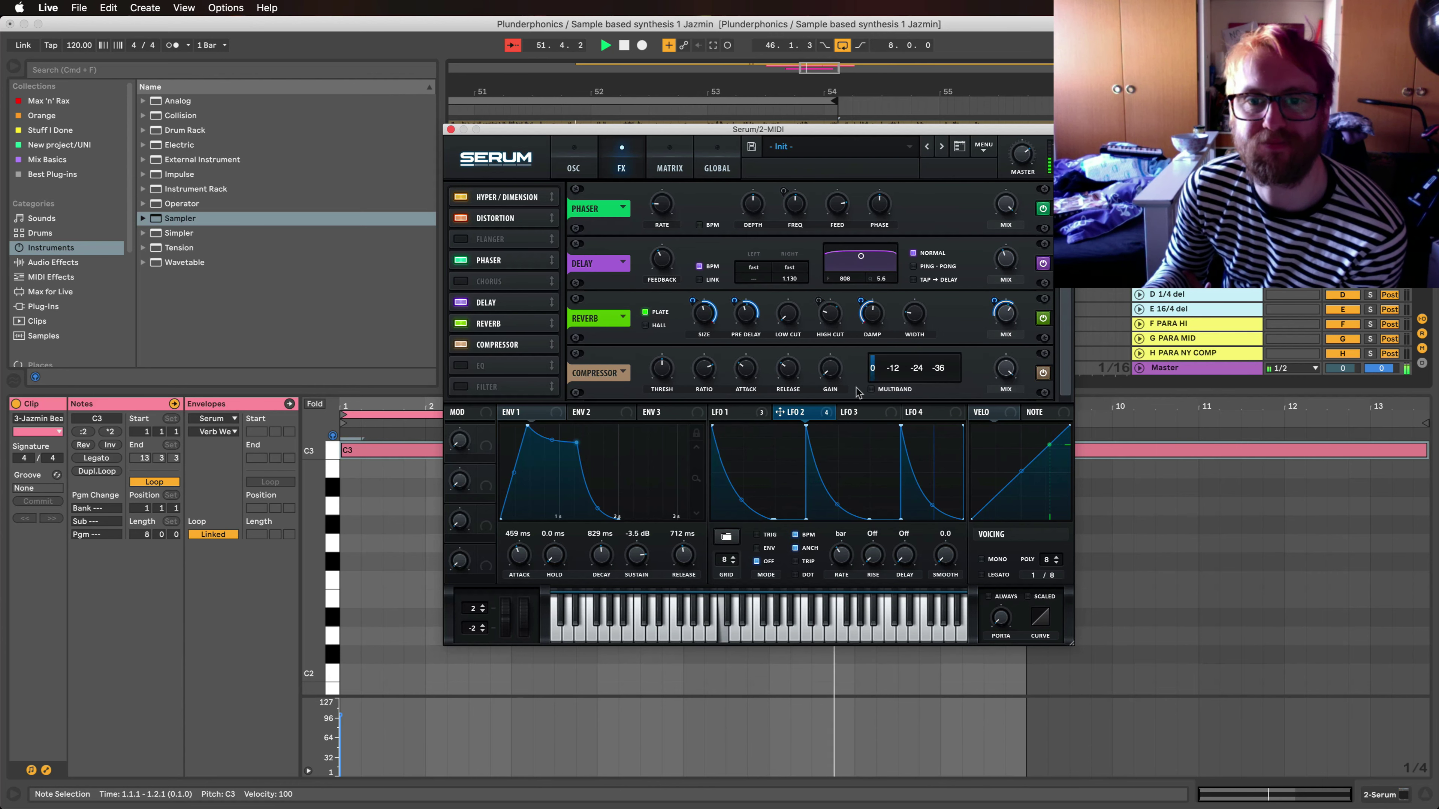
{"action": "left_click", "coordinate": [888, 391]}
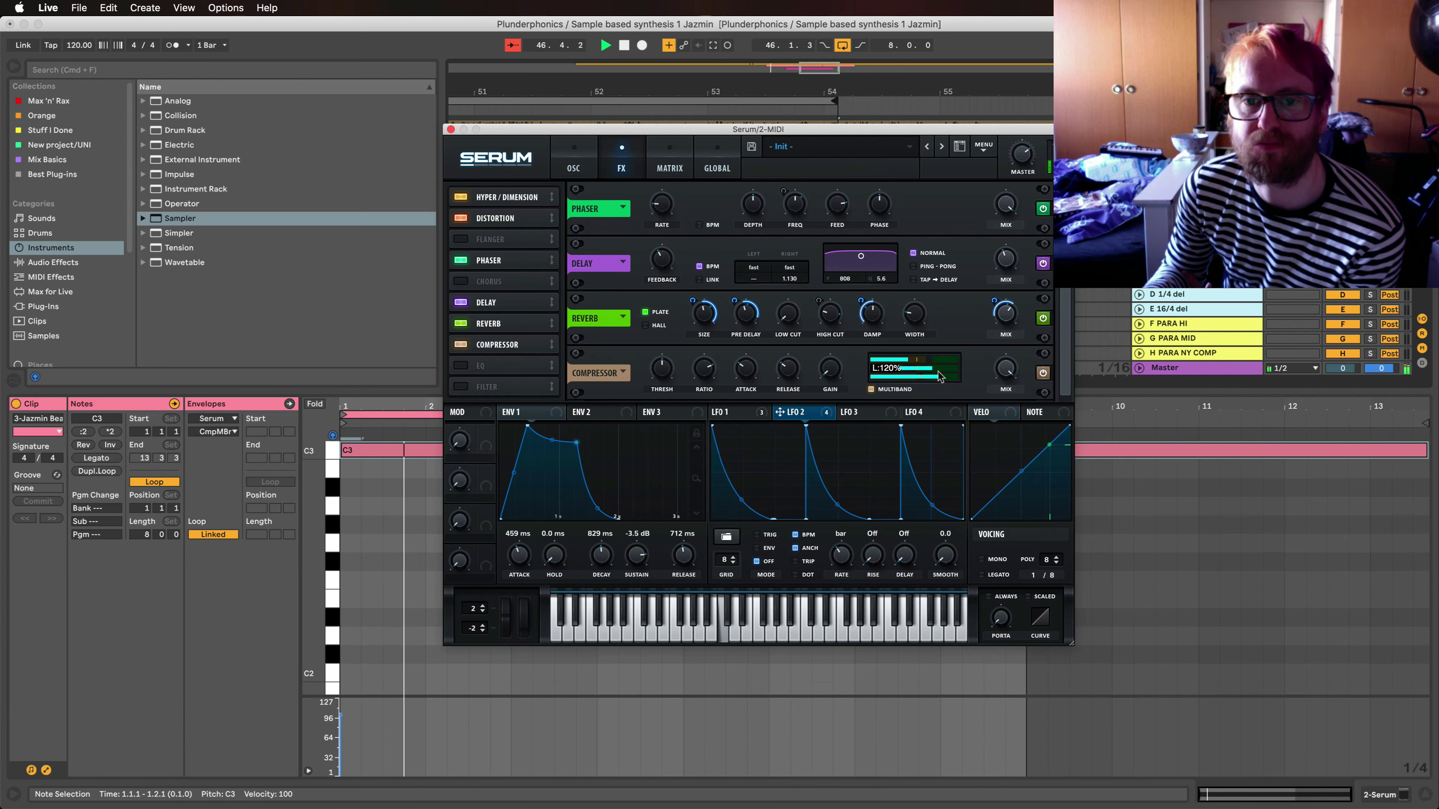
{"action": "left_click_drag", "start_coordinate": [927, 371], "coordinate": [955, 368]}
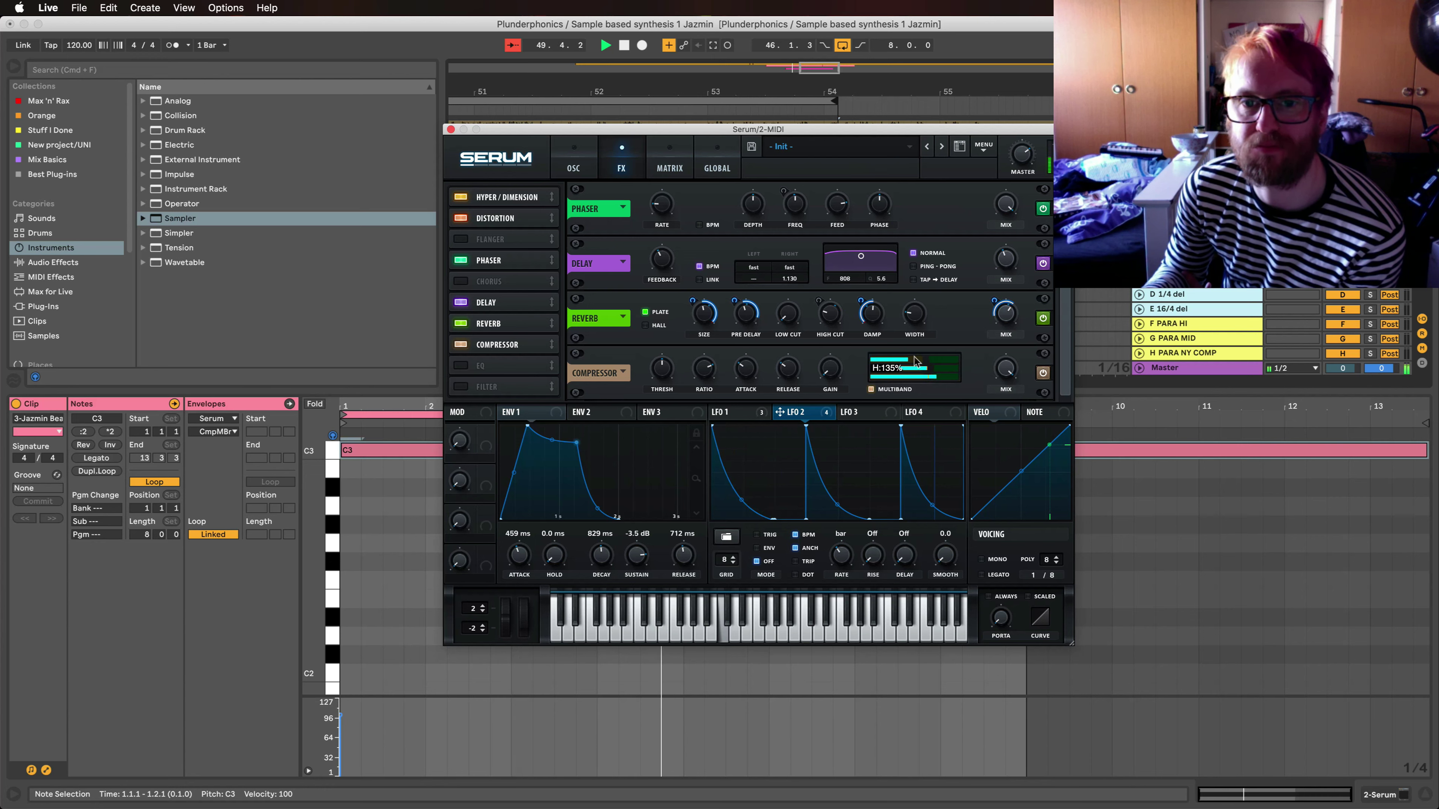
{"action": "left_click_drag", "start_coordinate": [822, 368], "coordinate": [876, 349]}
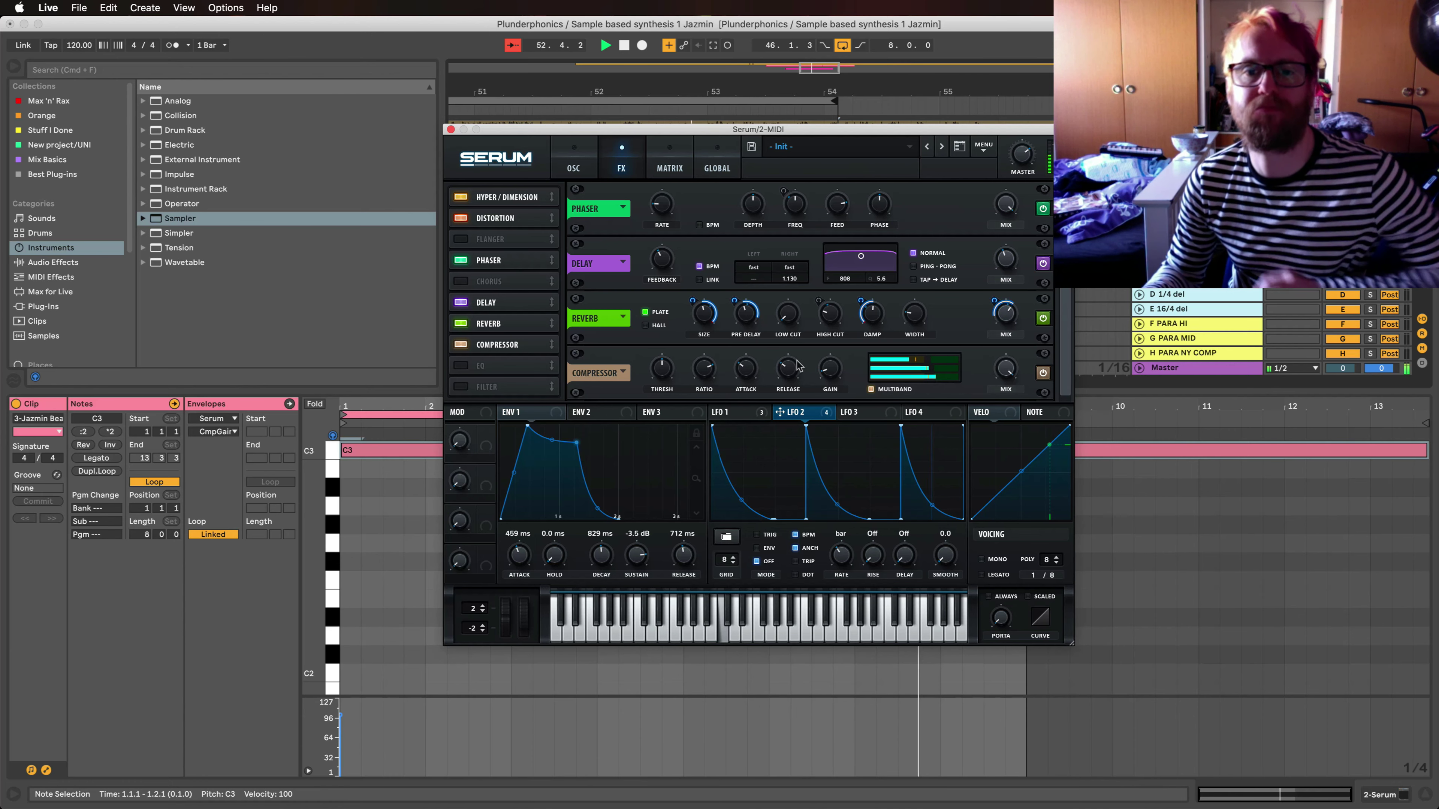
Step: Fine-tune the compressor's release, attack, threshold and ratio
{"action": "left_click", "coordinate": [788, 375]}
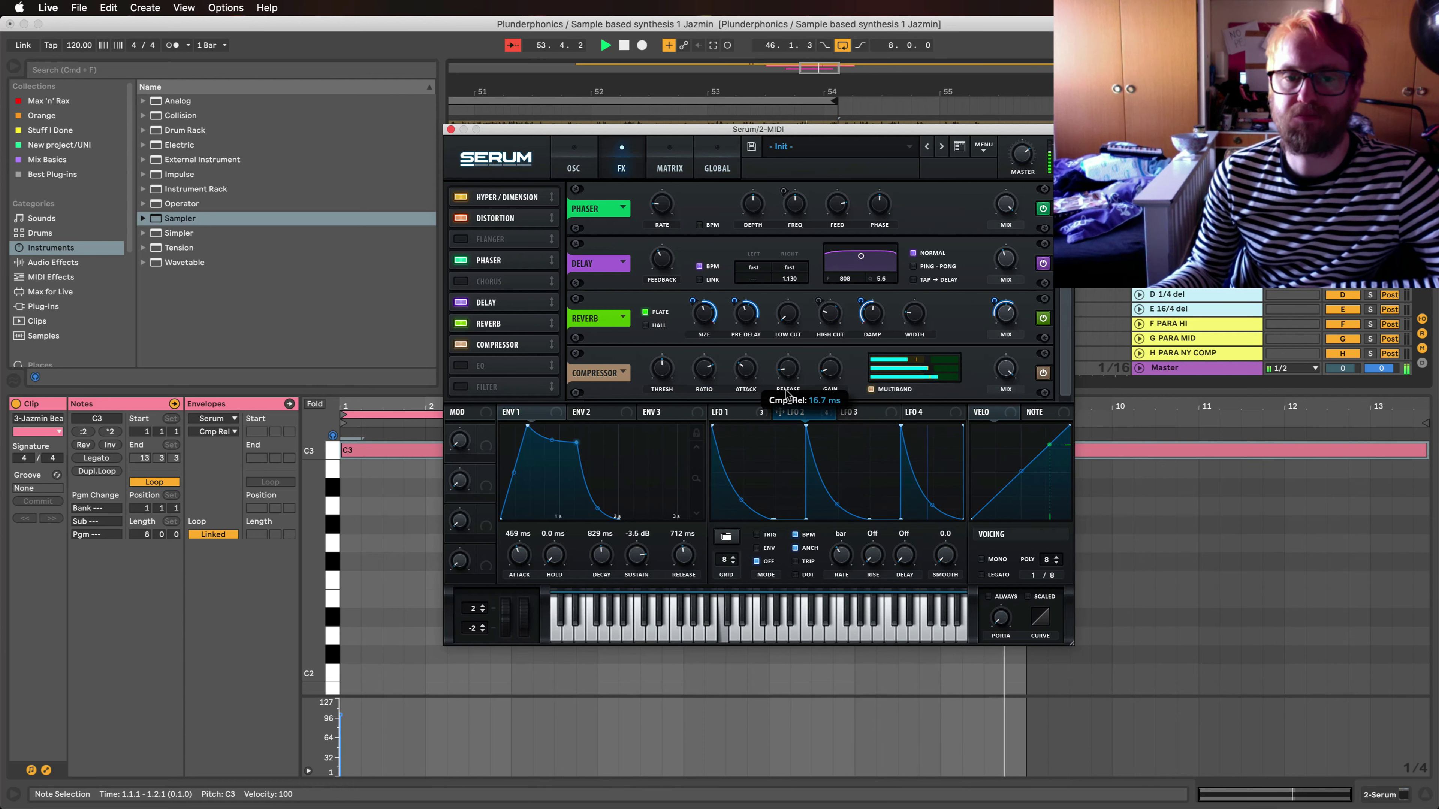
{"action": "left_click", "coordinate": [749, 354]}
{"action": "left_click_drag", "start_coordinate": [750, 348], "coordinate": [665, 367]}
{"action": "left_click", "coordinate": [706, 372]}
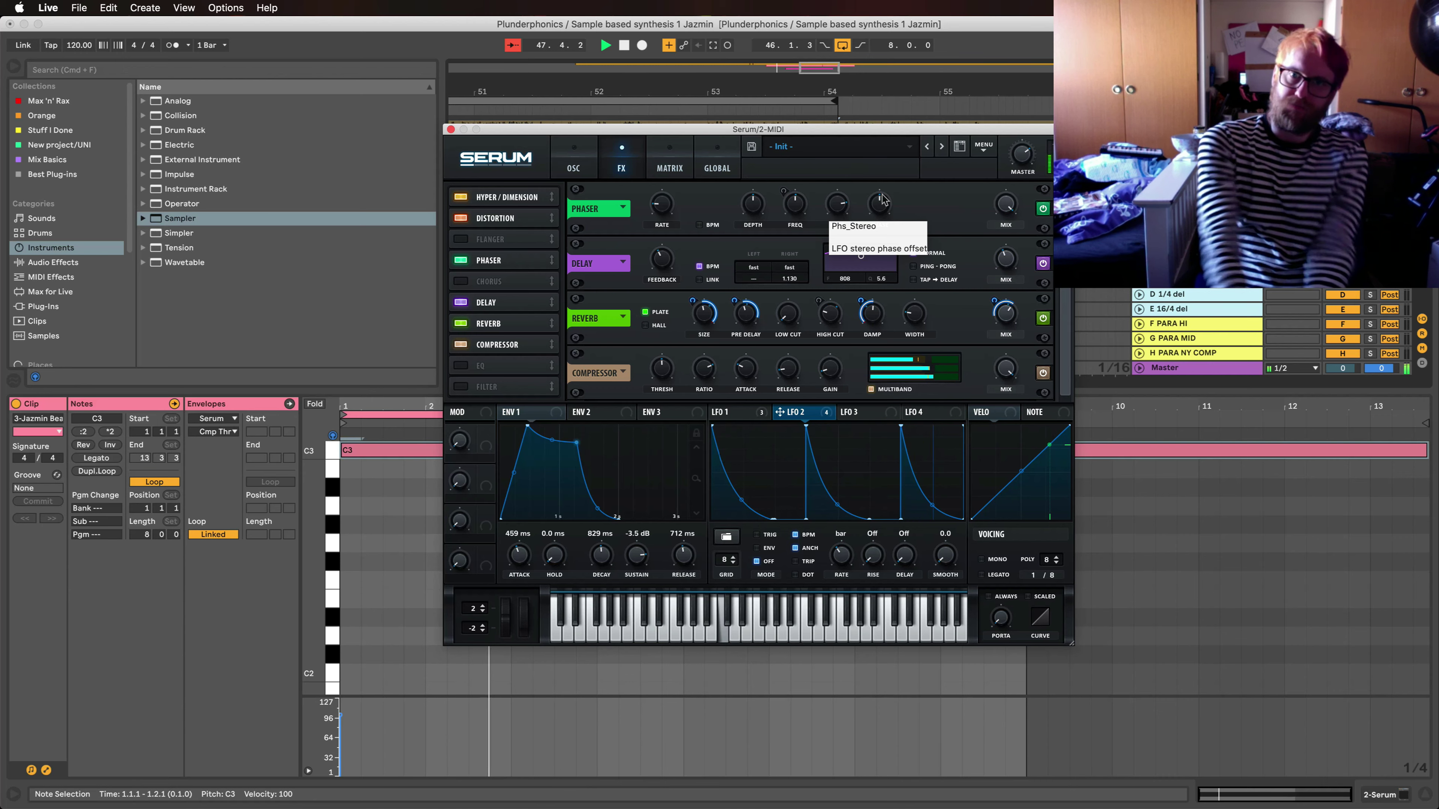
Step: Start saving the preset and create a folder named Plunder inside the user presets' 2020 folder
{"action": "left_click", "coordinate": [751, 146]}
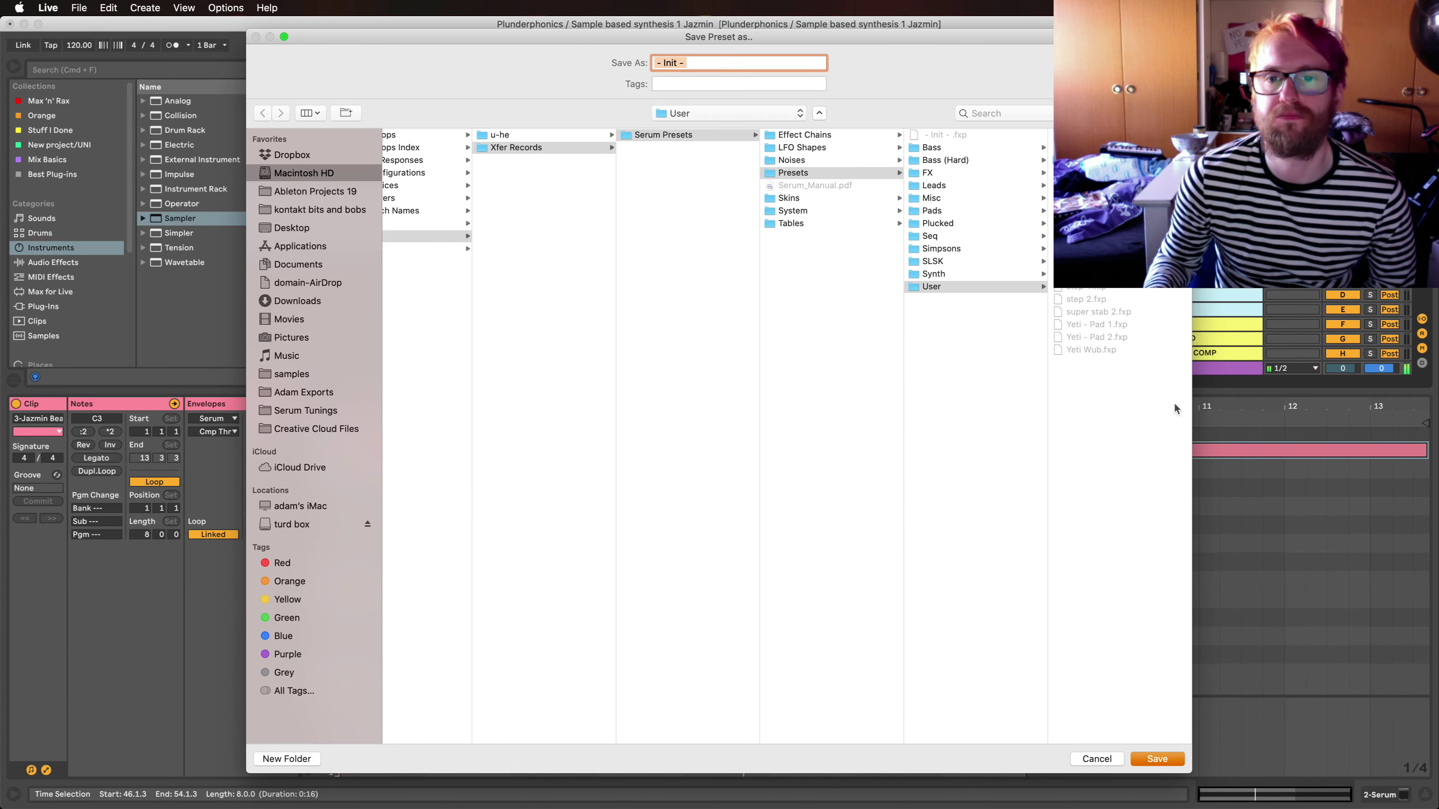
{"action": "left_click", "coordinate": [1086, 160]}
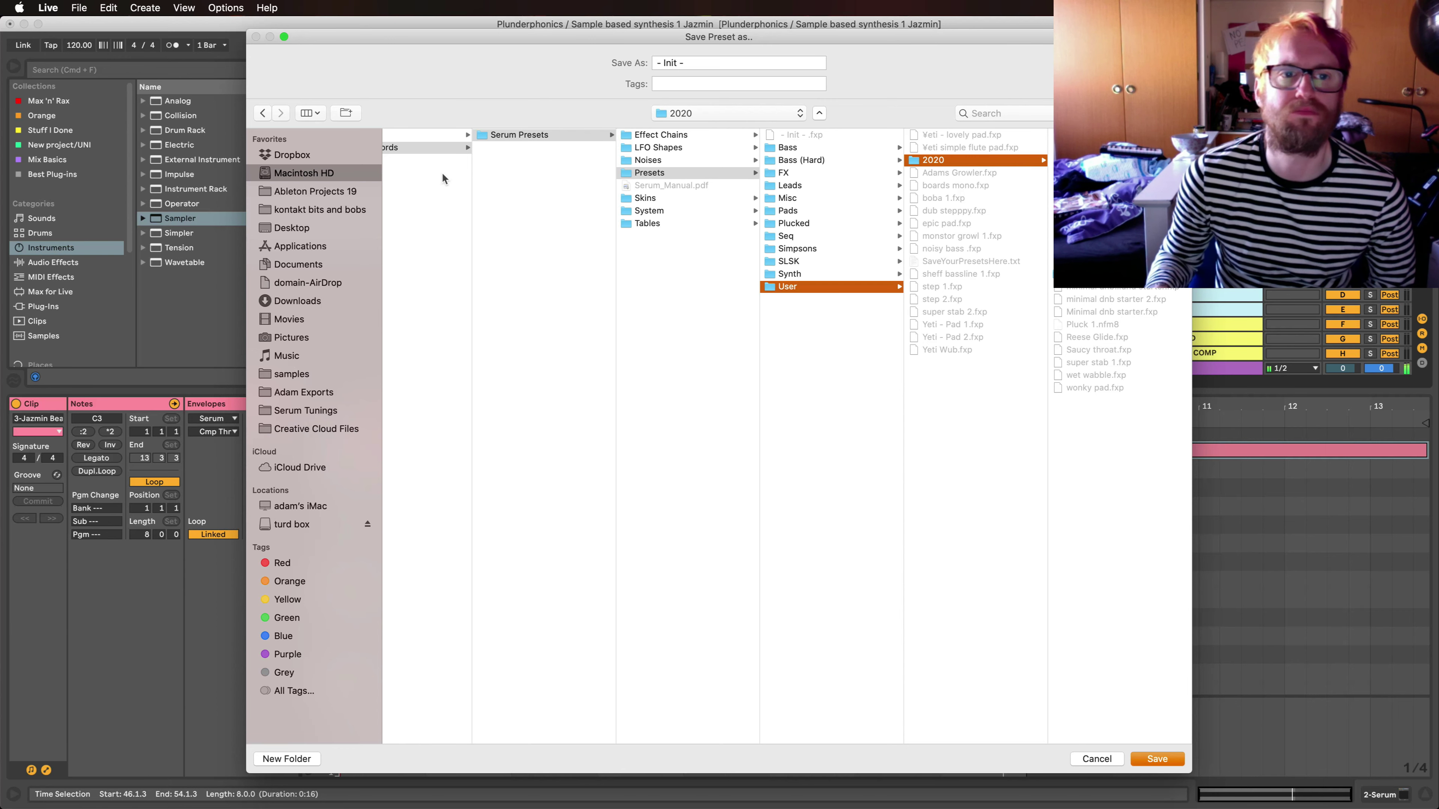
{"action": "left_click", "coordinate": [355, 118]}
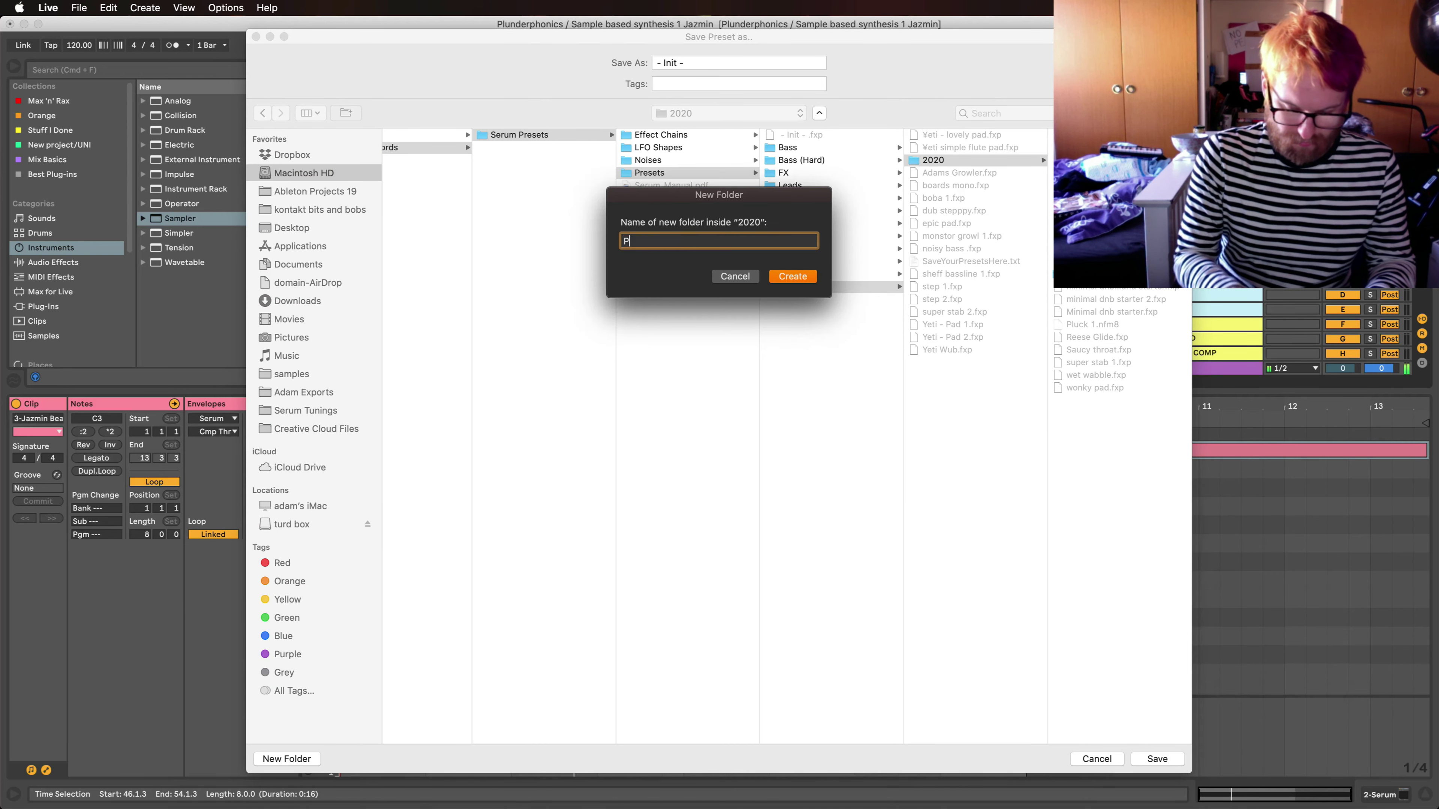
{"action": "type", "text": "Plunder"}
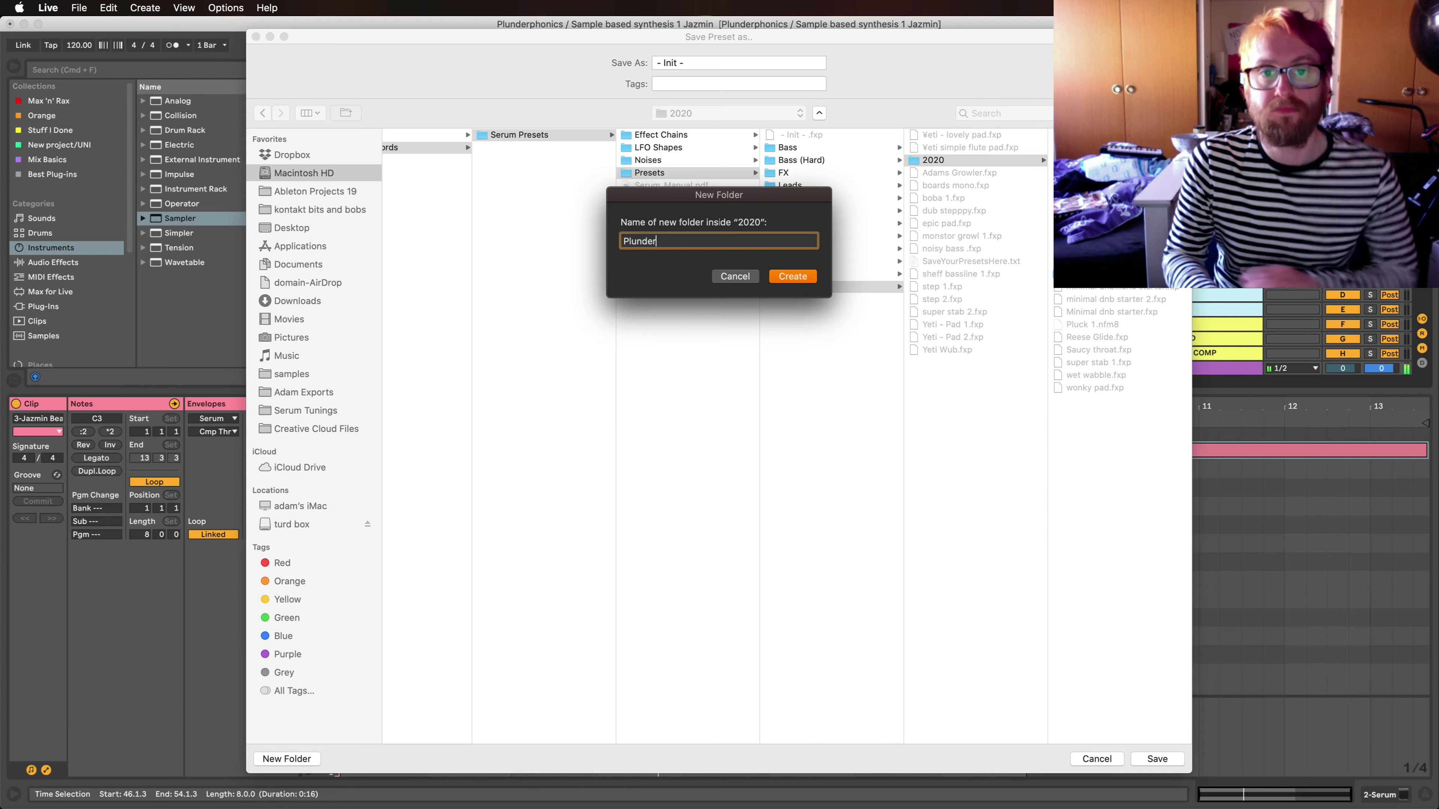
{"action": "key", "text": "Return"}
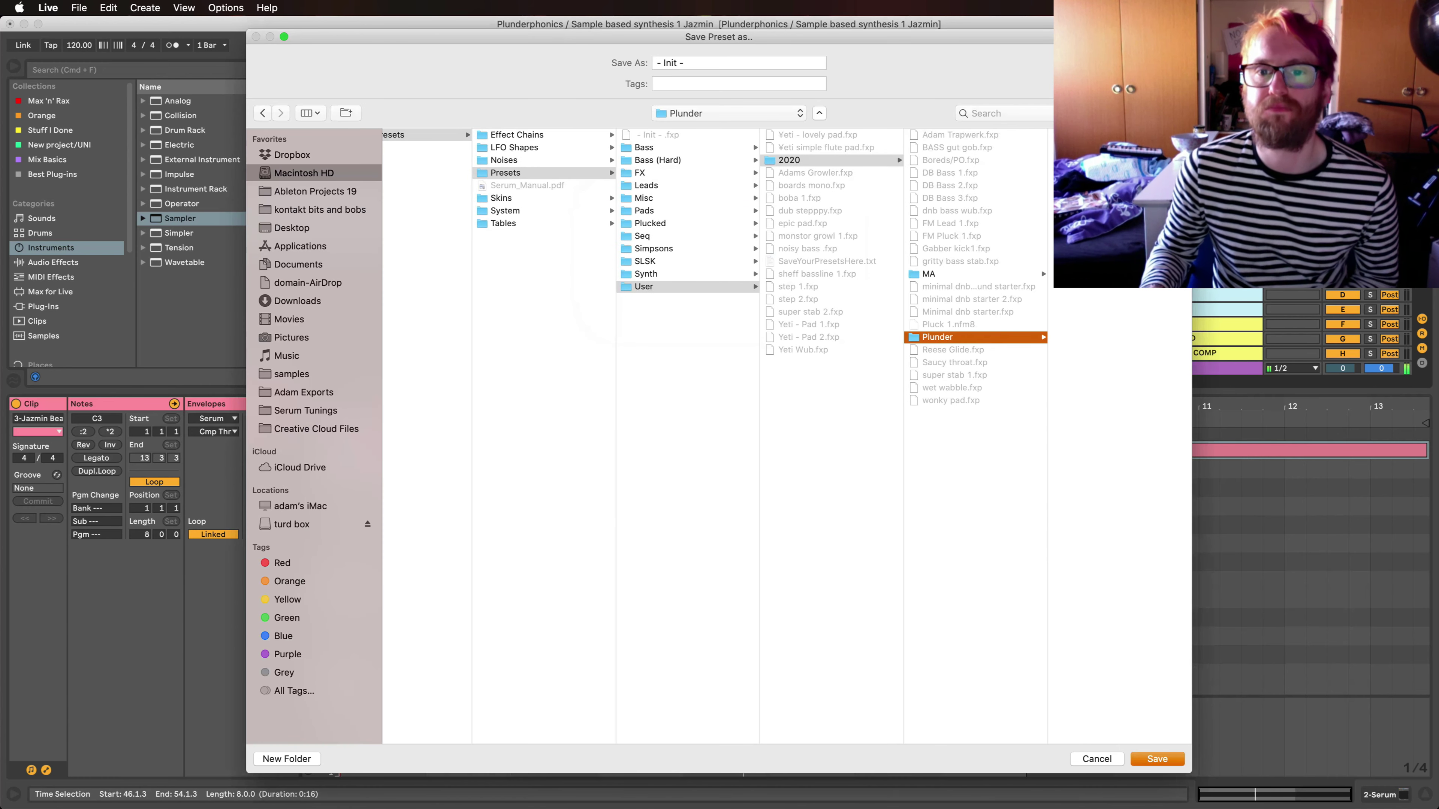
Step: Save the preset as "Jbean 1" in the Plunder folder and stop playback
{"action": "left_click", "coordinate": [719, 60]}
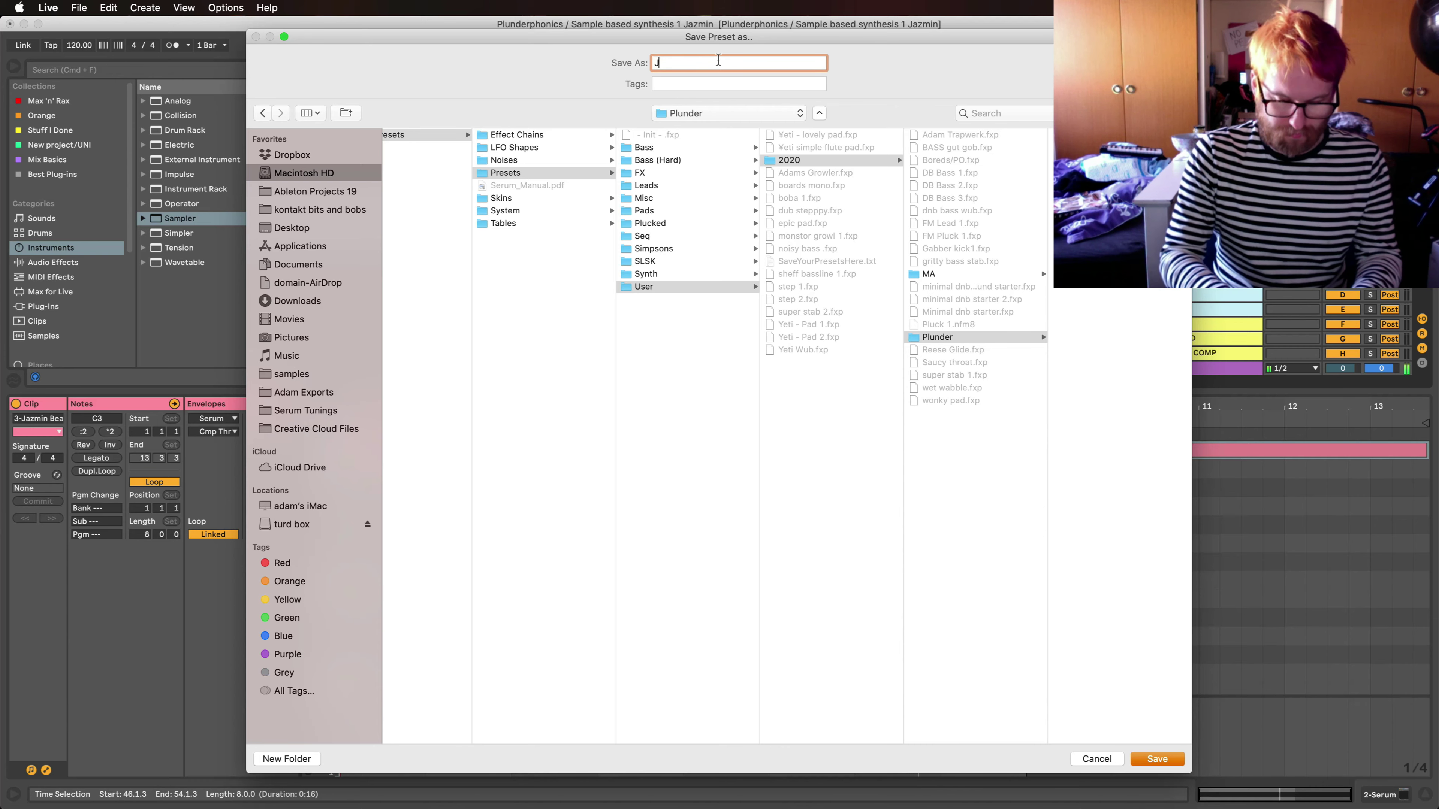
{"action": "key", "text": "Return"}
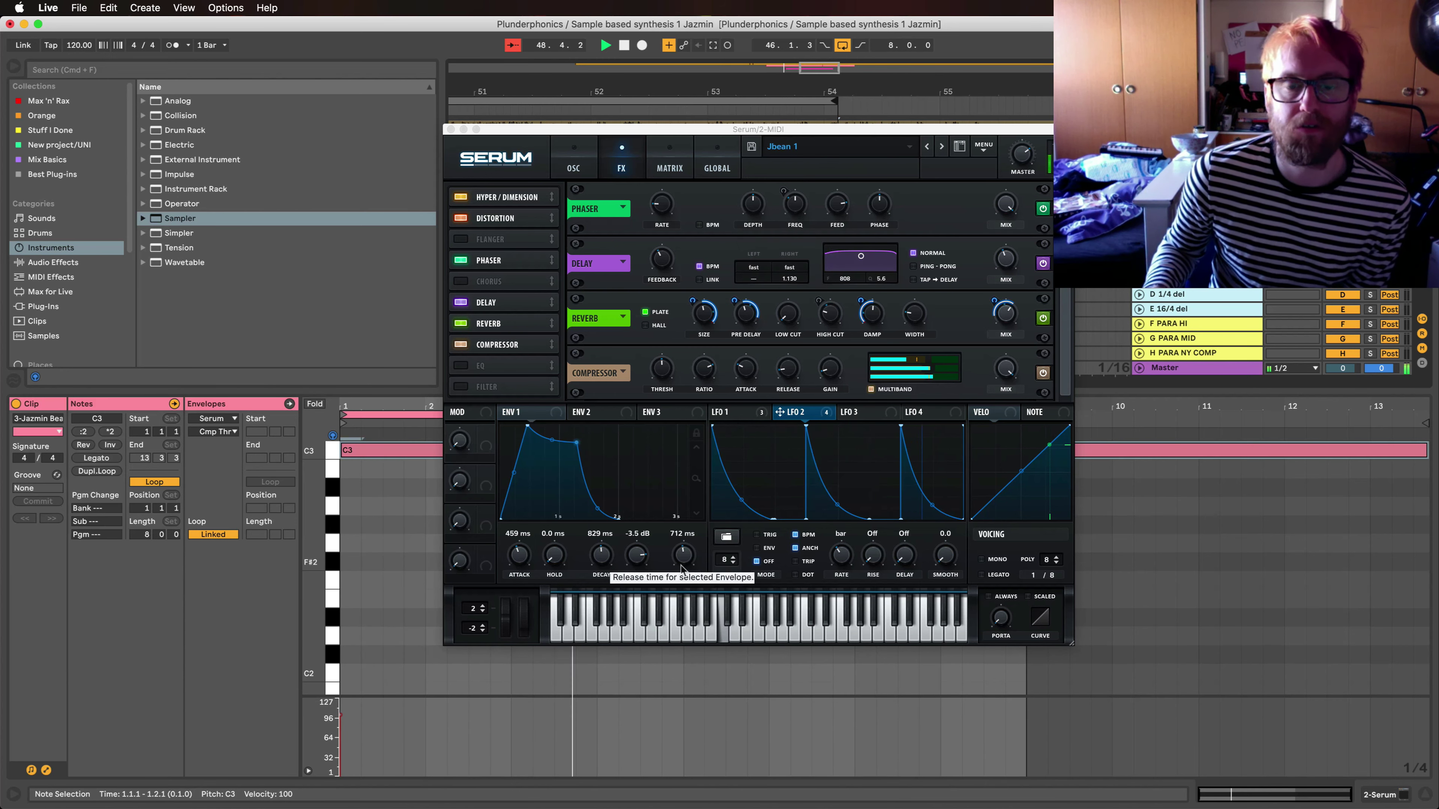
{"action": "key", "text": "space"}
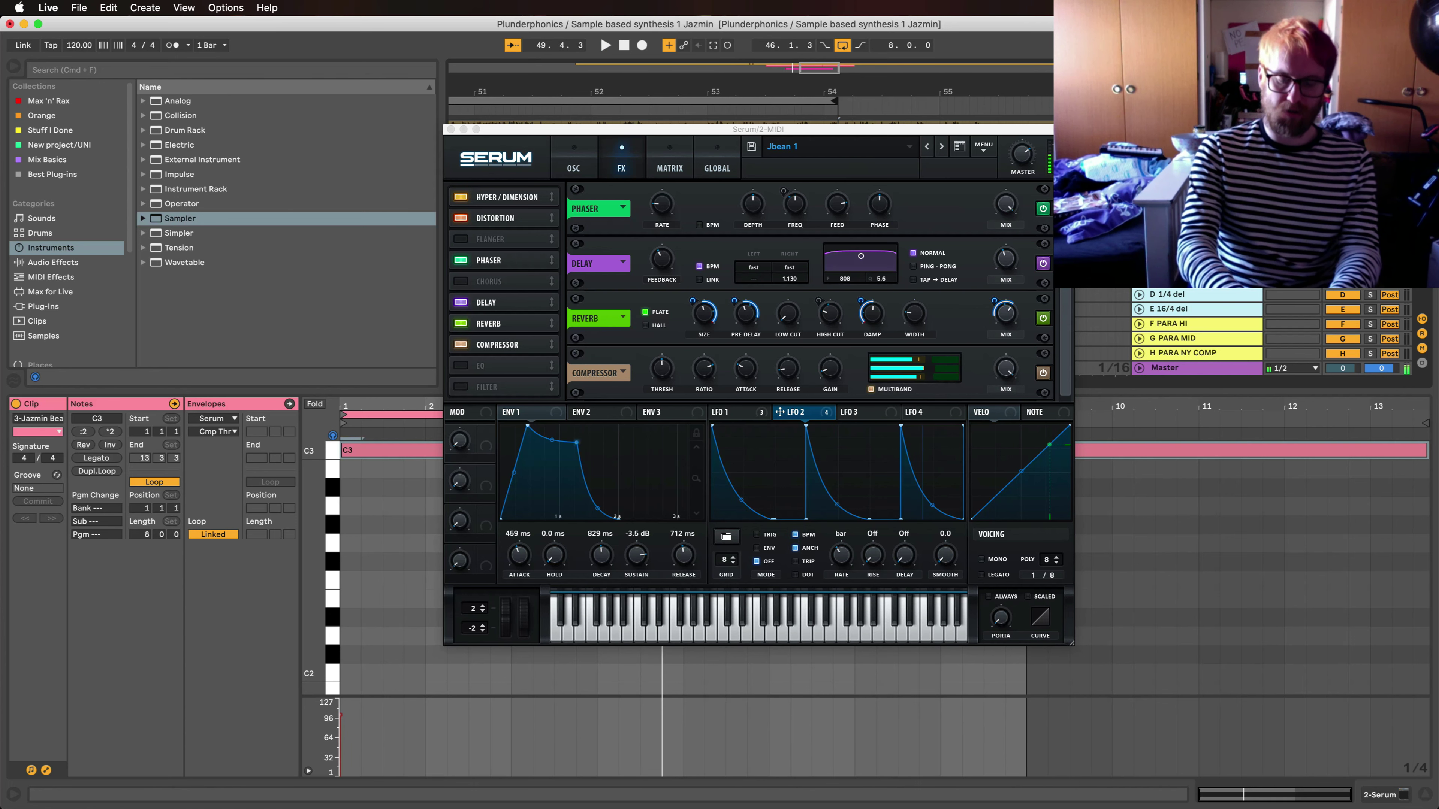
Step: Play a few notes on the saved Jbean 1 patch to audition its sound
{"action": "key", "text": "l"}
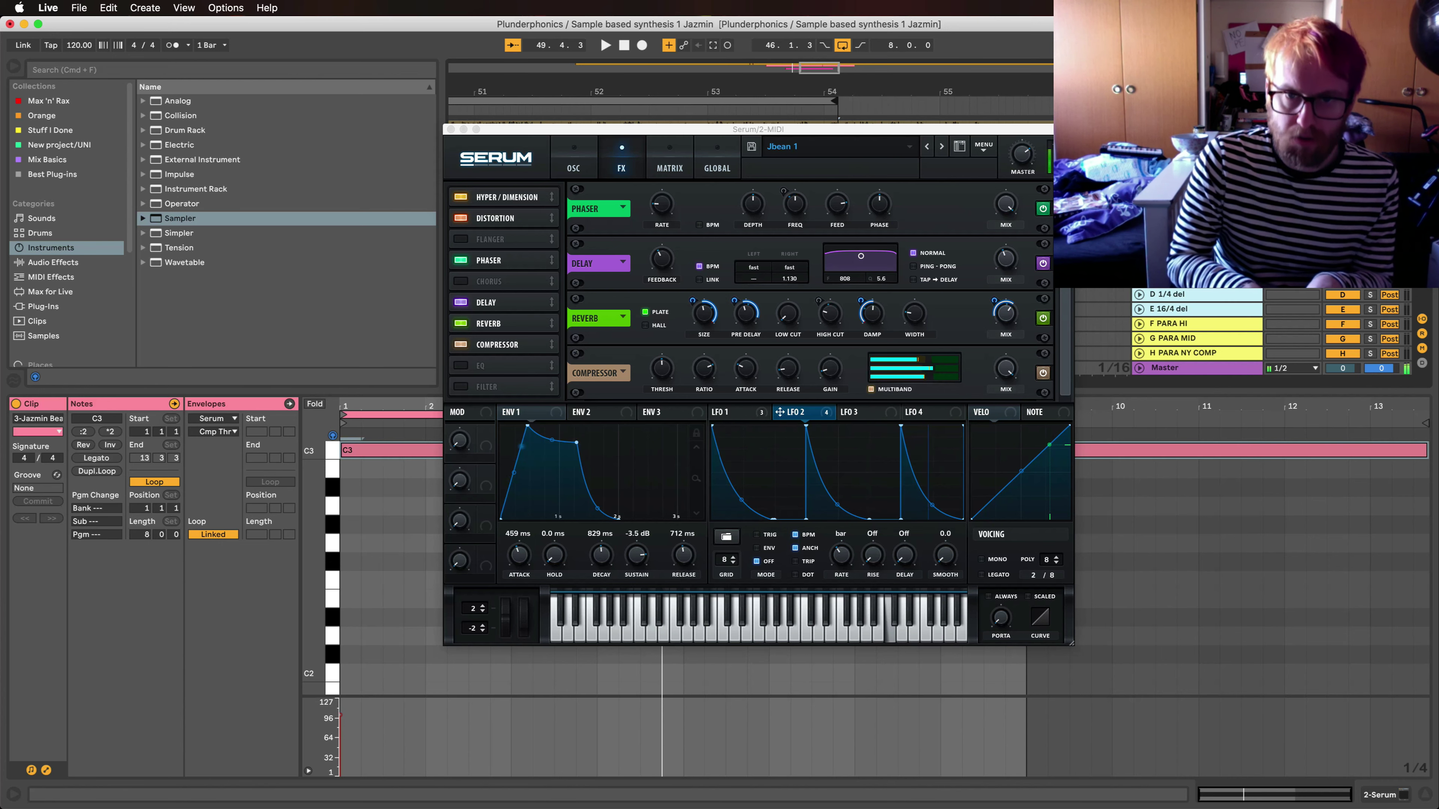
{"action": "key", "text": "s"}
{"action": "key", "text": "k"}
{"action": "key", "text": "g"}
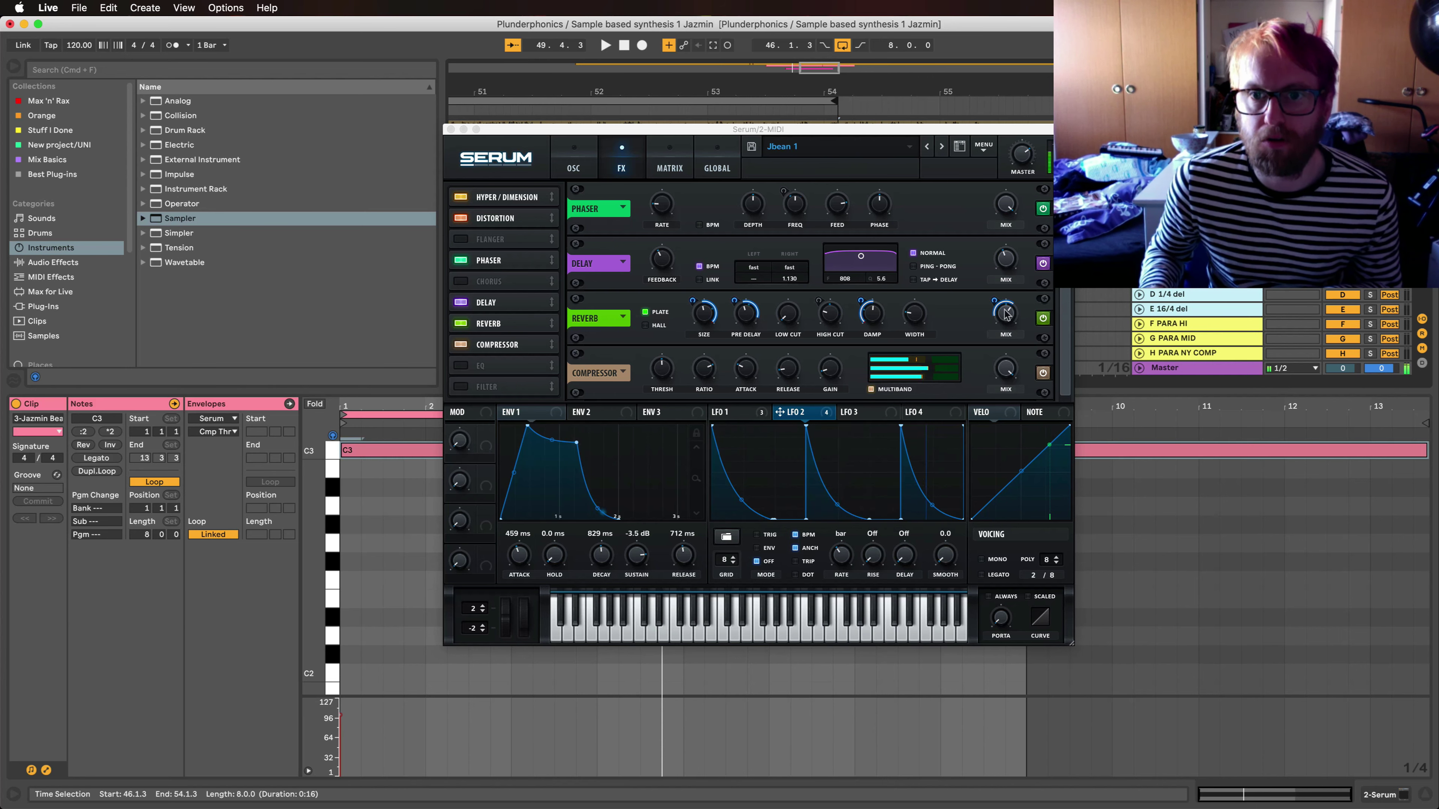
{"action": "left_click", "coordinate": [1003, 336]}
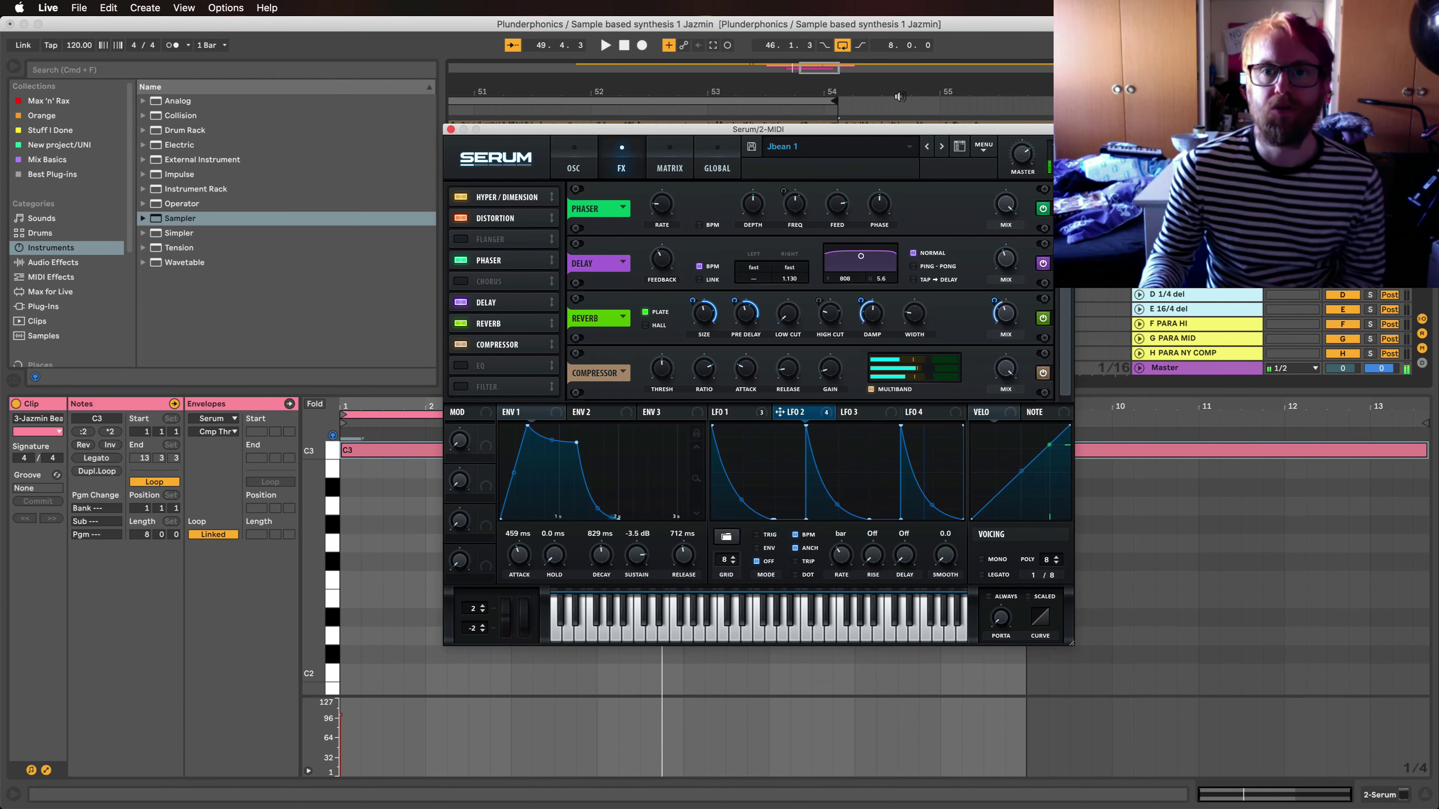
Step: Reset Serum to the Init preset and move its window clear of the arrangement
{"action": "left_click", "coordinate": [878, 155]}
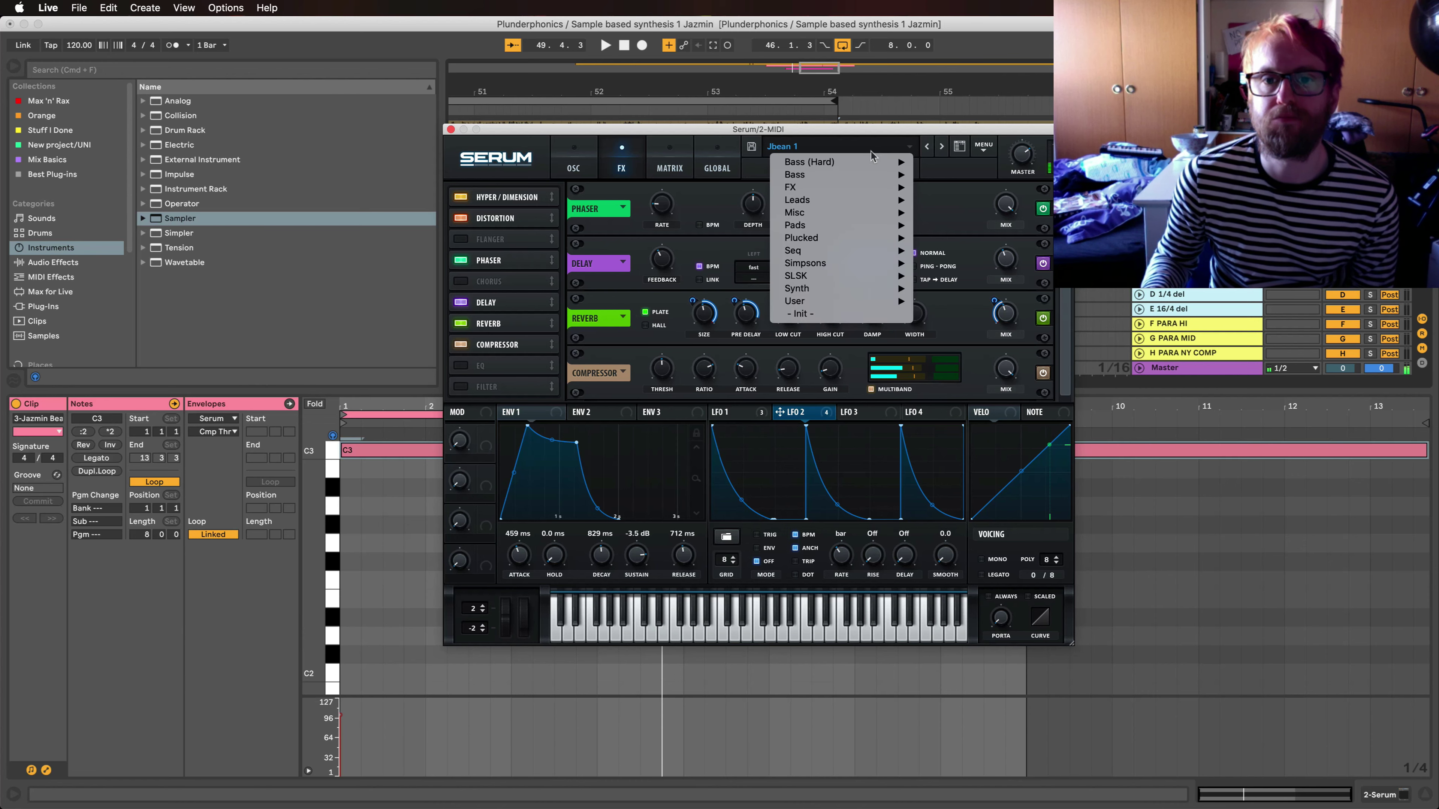
{"action": "left_click", "coordinate": [863, 314]}
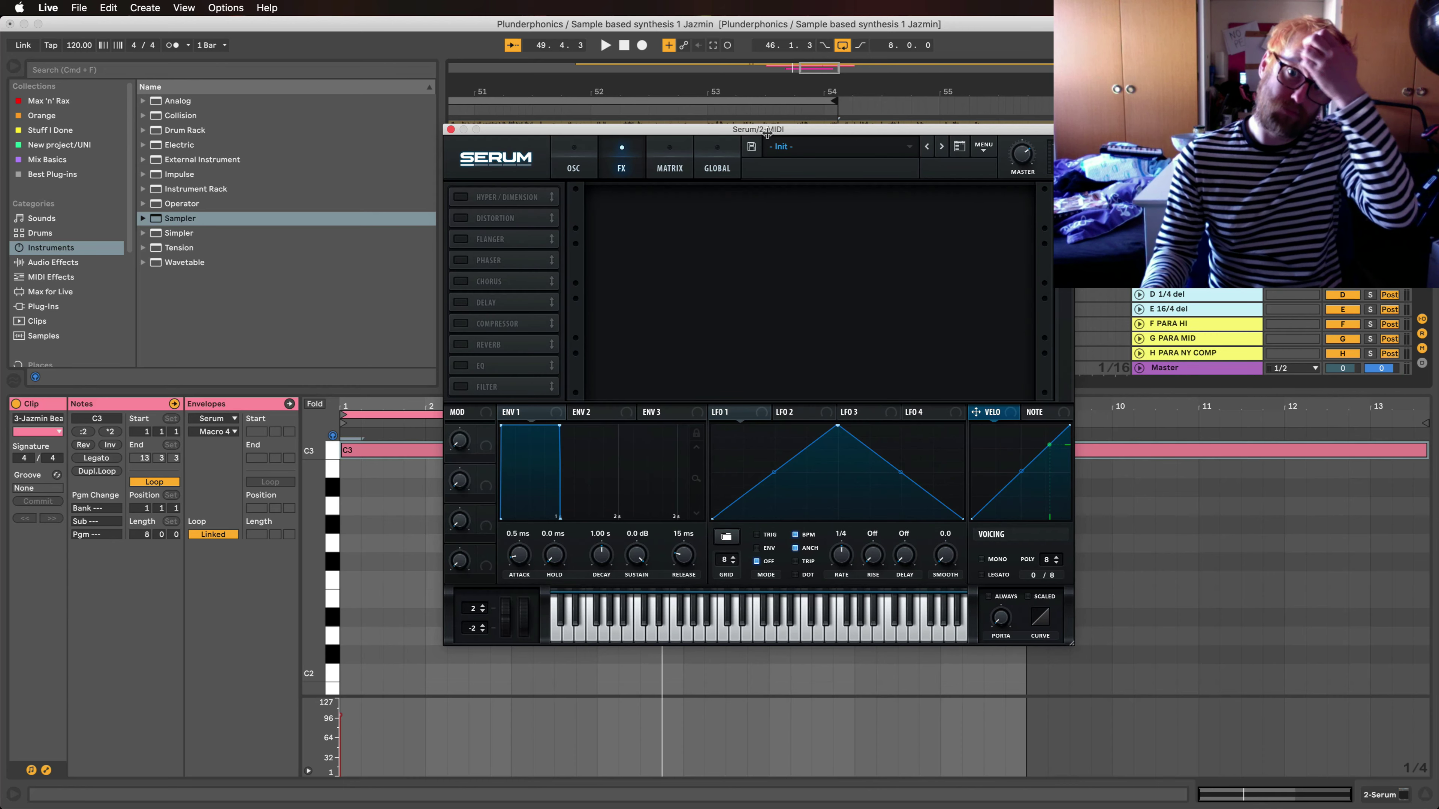
{"action": "left_click_drag", "start_coordinate": [735, 127], "coordinate": [1031, 359]}
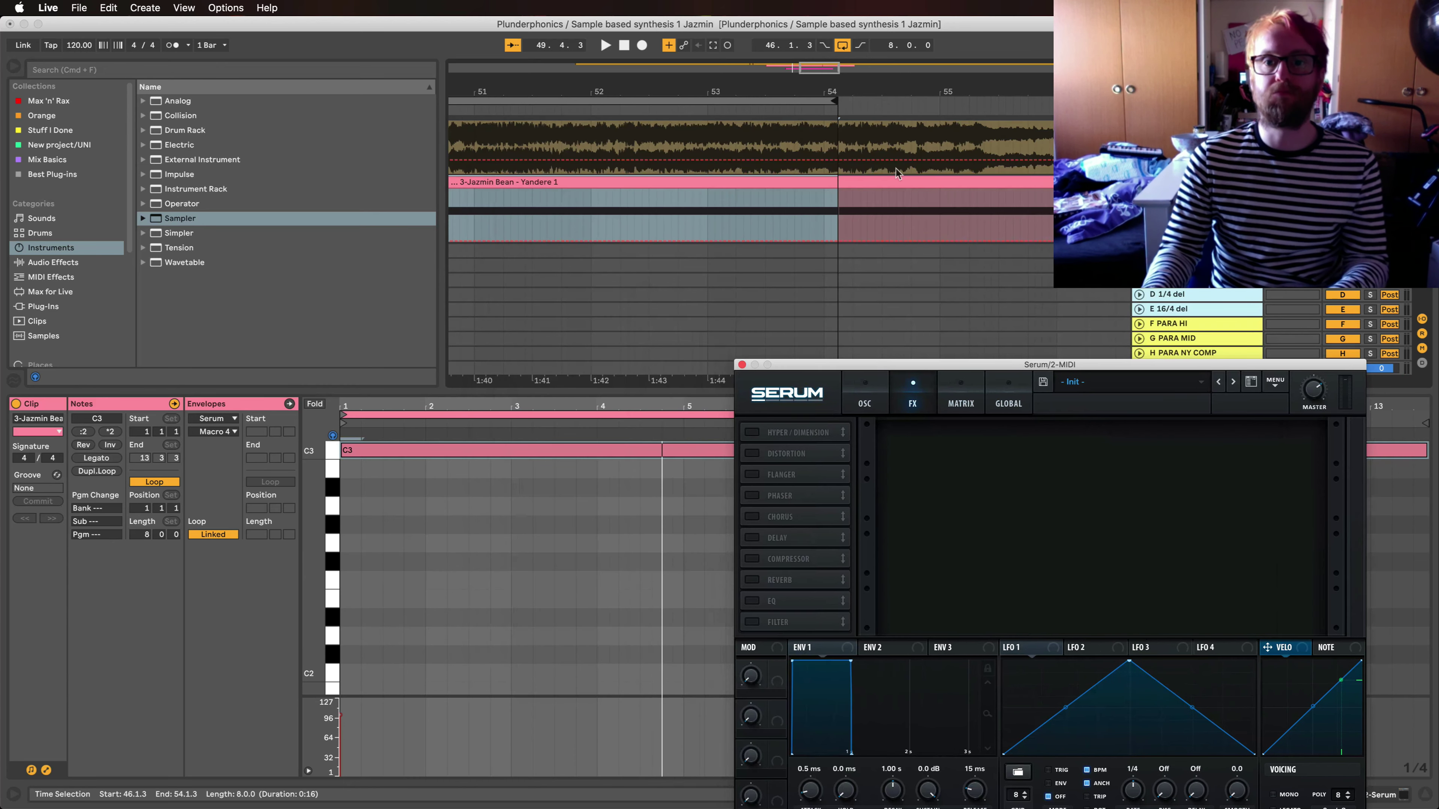
Step: Hide the clip detail view and play the song from about bar 64 to listen for a new section
{"action": "left_click", "coordinate": [721, 116]}
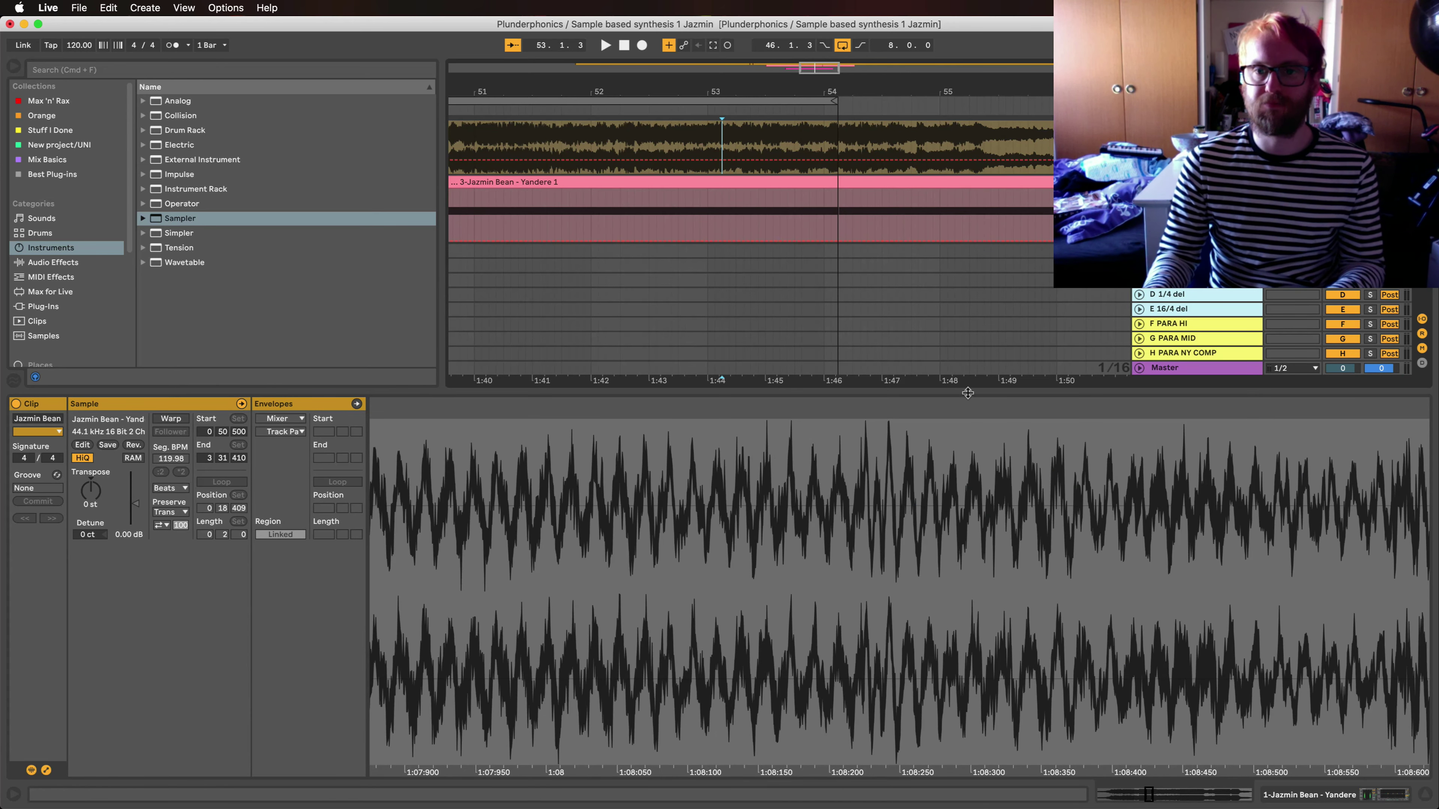
{"action": "key", "text": "super+alt+l"}
{"action": "left_click_drag", "start_coordinate": [763, 78], "coordinate": [764, 29]}
{"action": "left_click", "coordinate": [1015, 152]}
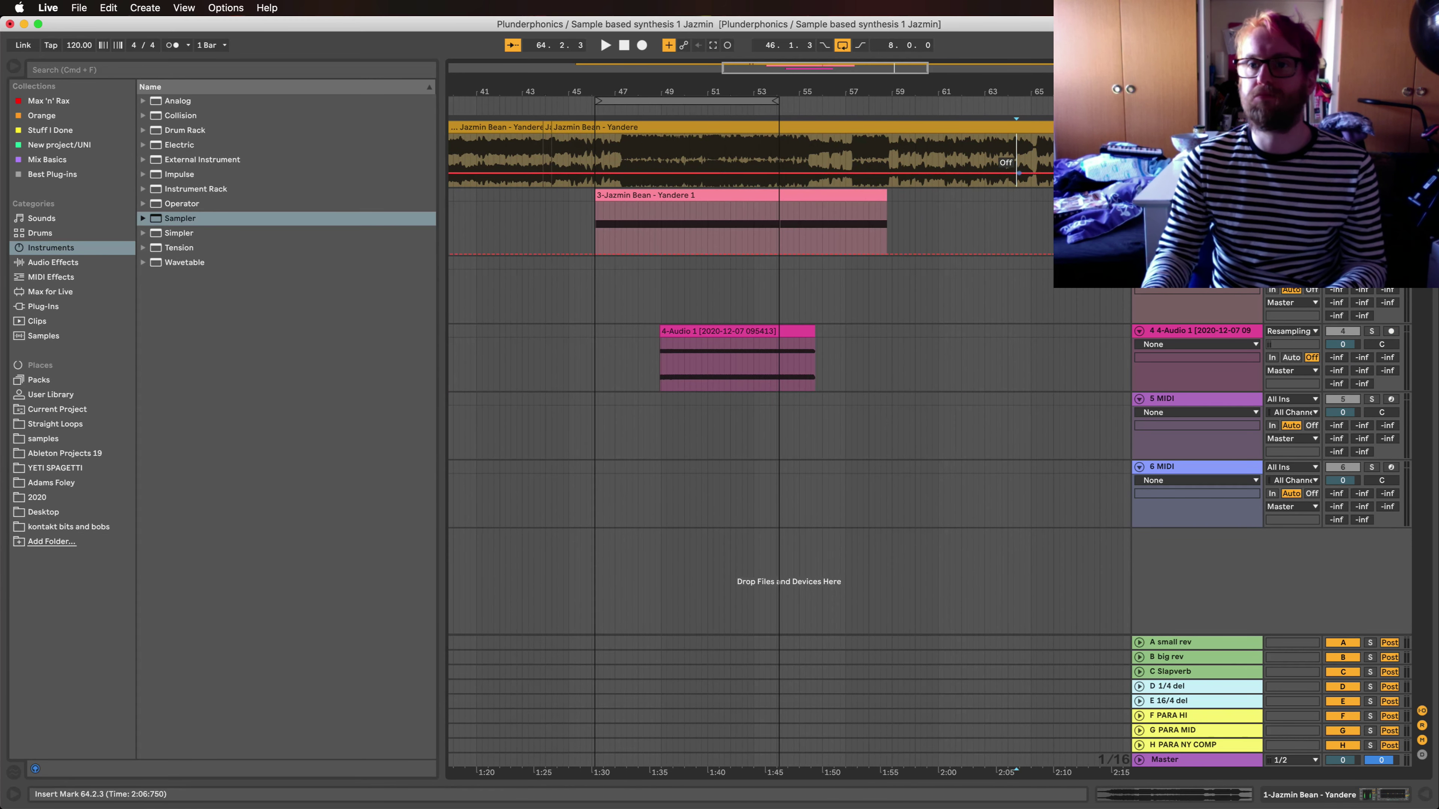
{"action": "key", "text": "space"}
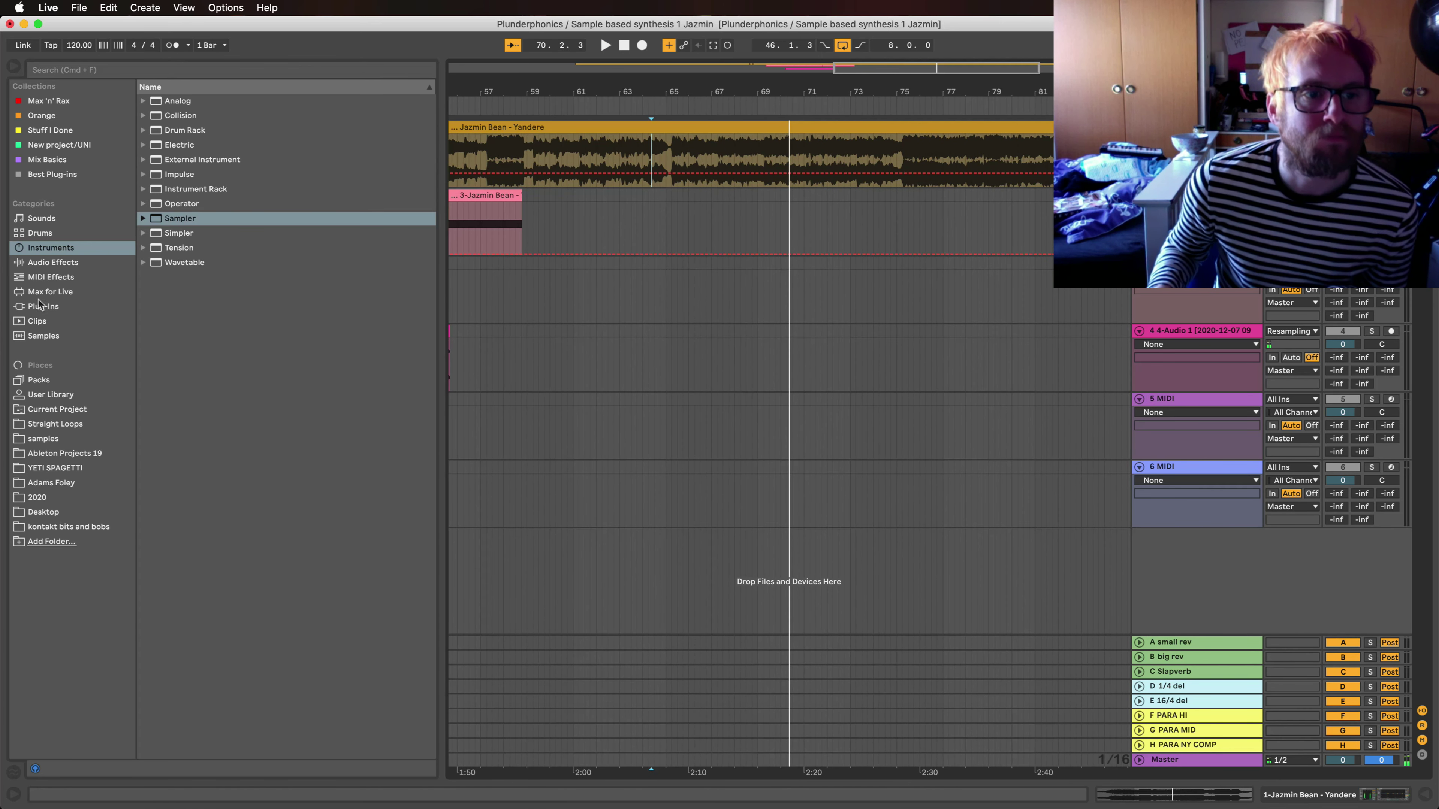
Step: Add a Utility effect to the song track and switch it to mono with the song playing
{"action": "left_click", "coordinate": [72, 264]}
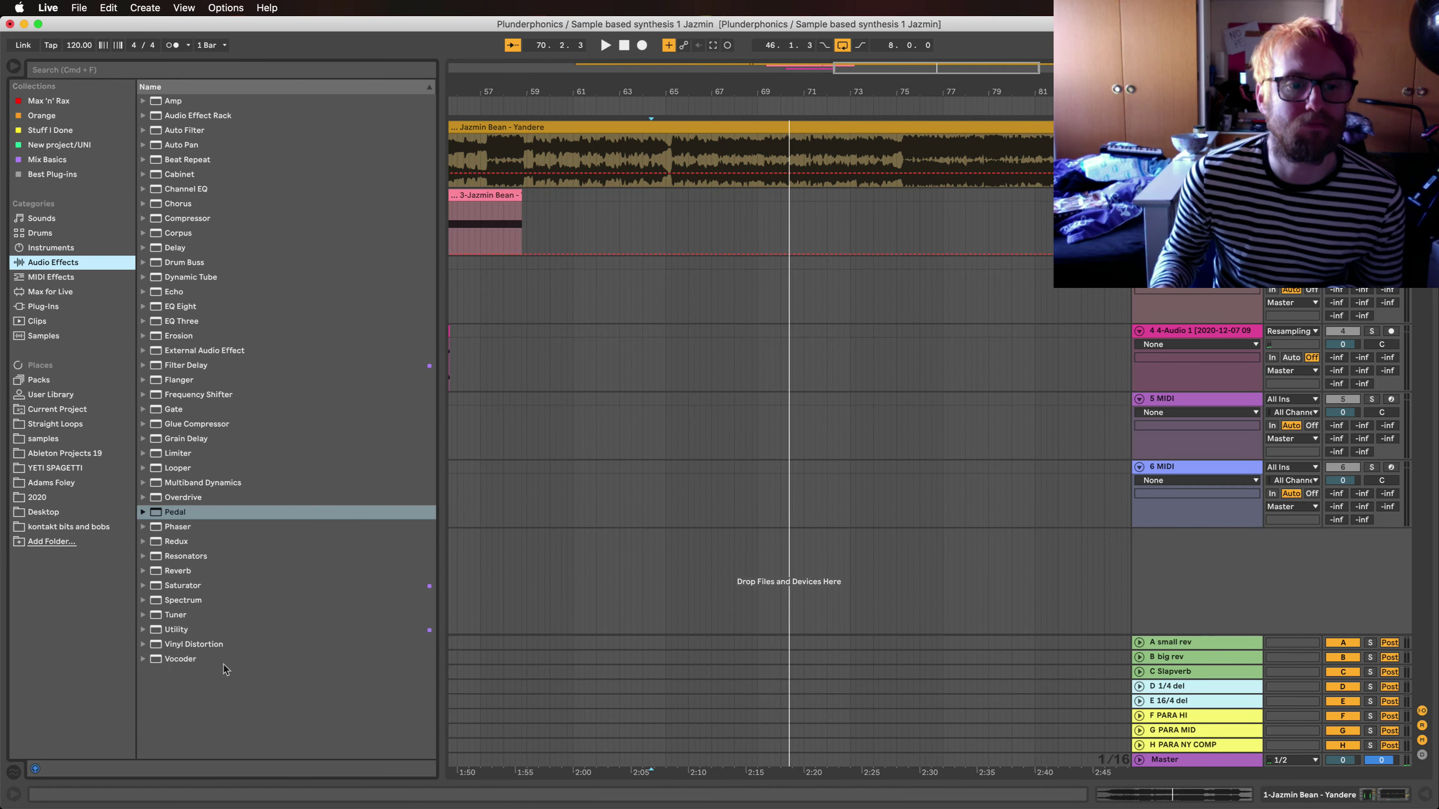
{"action": "left_click_drag", "start_coordinate": [221, 630], "coordinate": [871, 411]}
{"action": "key", "text": "space"}
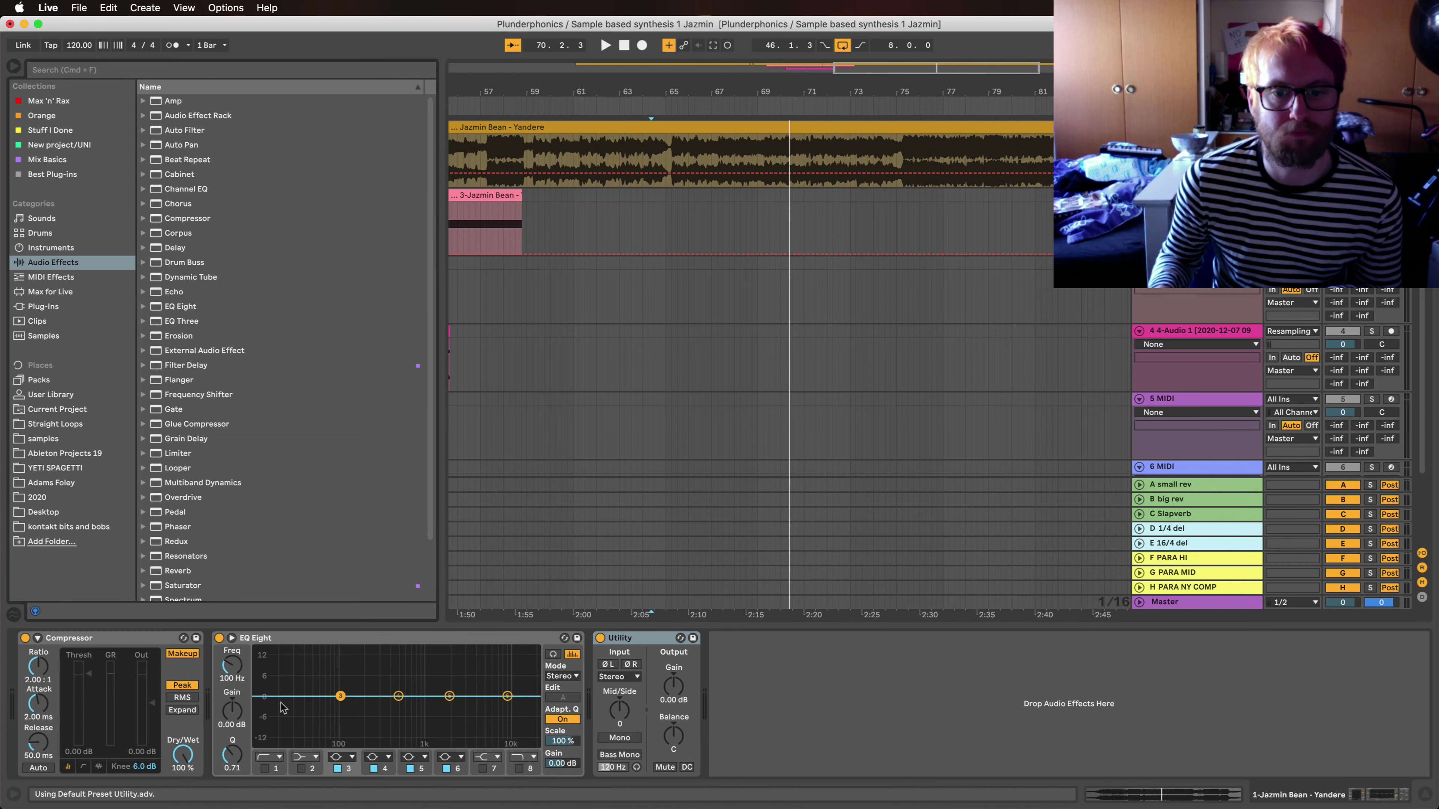
{"action": "left_click", "coordinate": [619, 737]}
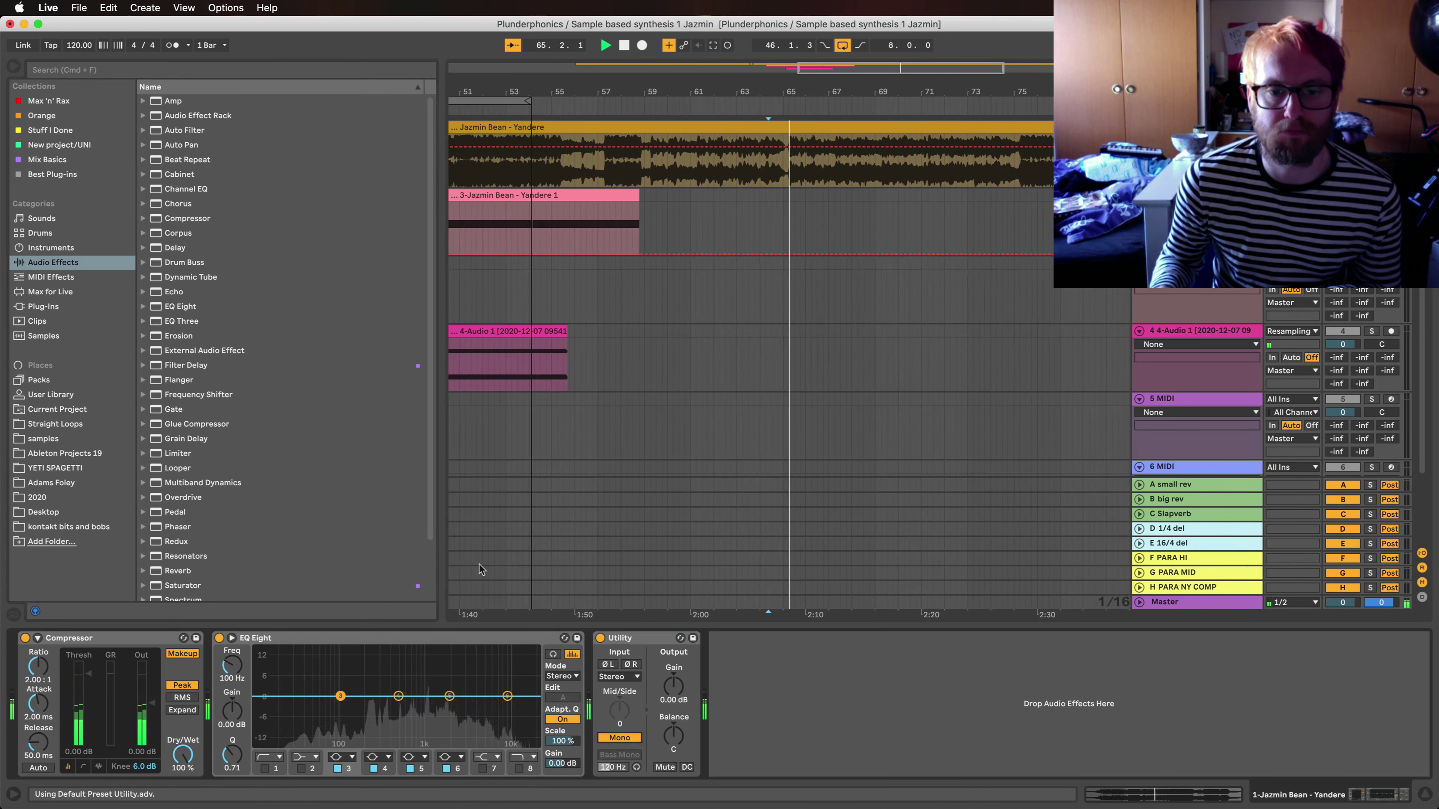
{"action": "scroll", "coordinate": [505, 586], "scroll_direction": "down", "scroll_amount": 1}
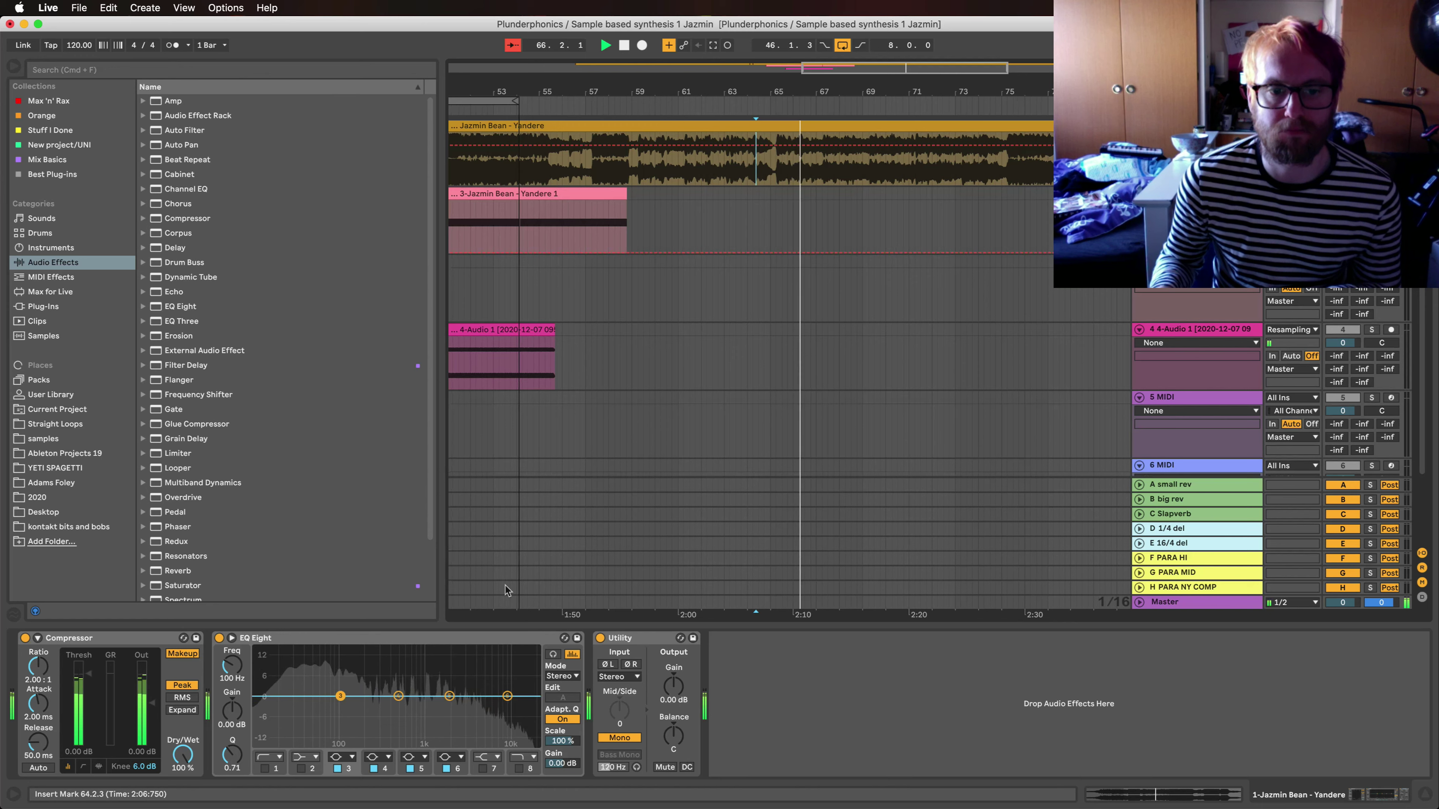
Step: Turn band 3 of the song track's EQ Eight into a steep low cut at about 190 Hz
{"action": "left_click_drag", "start_coordinate": [340, 696], "coordinate": [341, 697]}
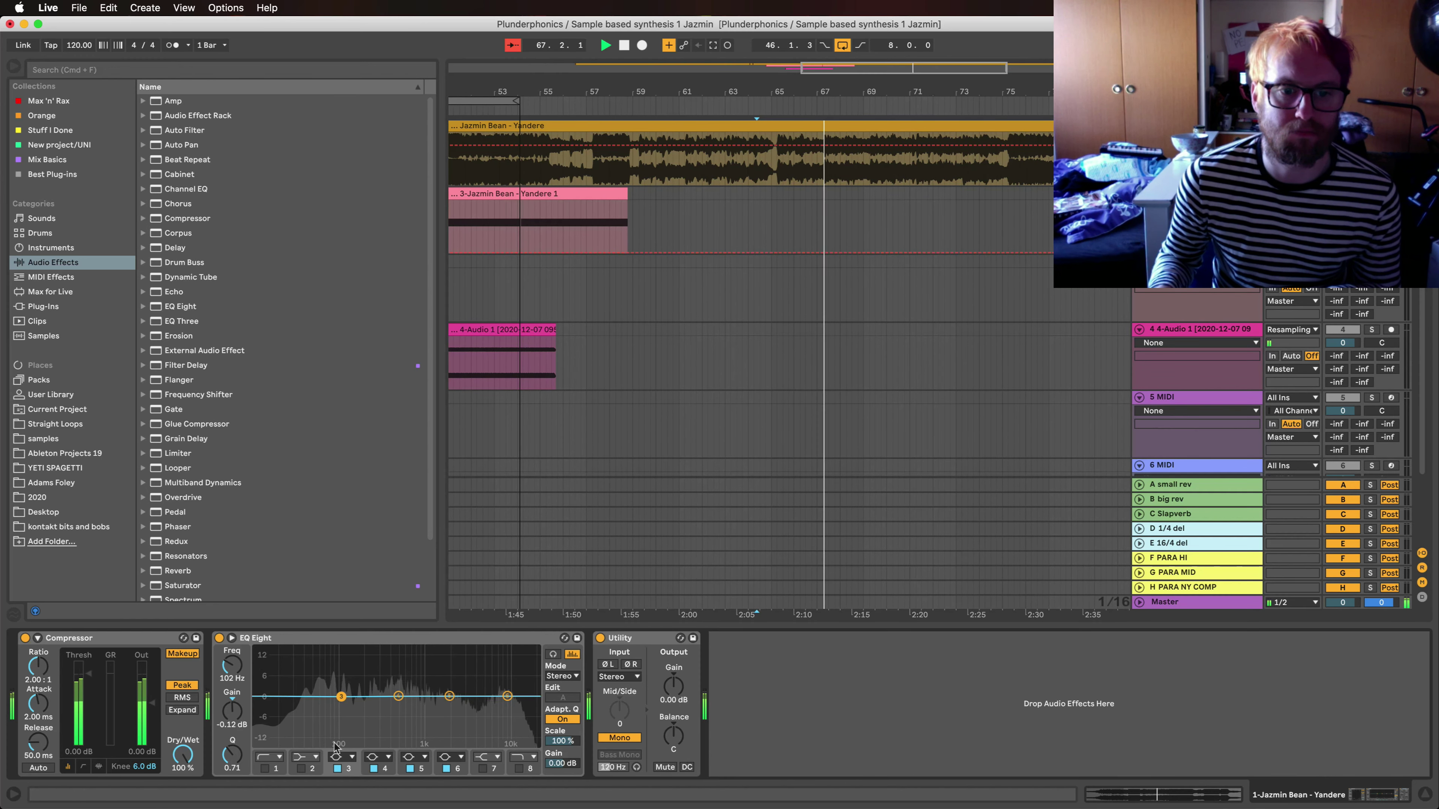
{"action": "left_click", "coordinate": [339, 758]}
{"action": "left_click", "coordinate": [339, 669]}
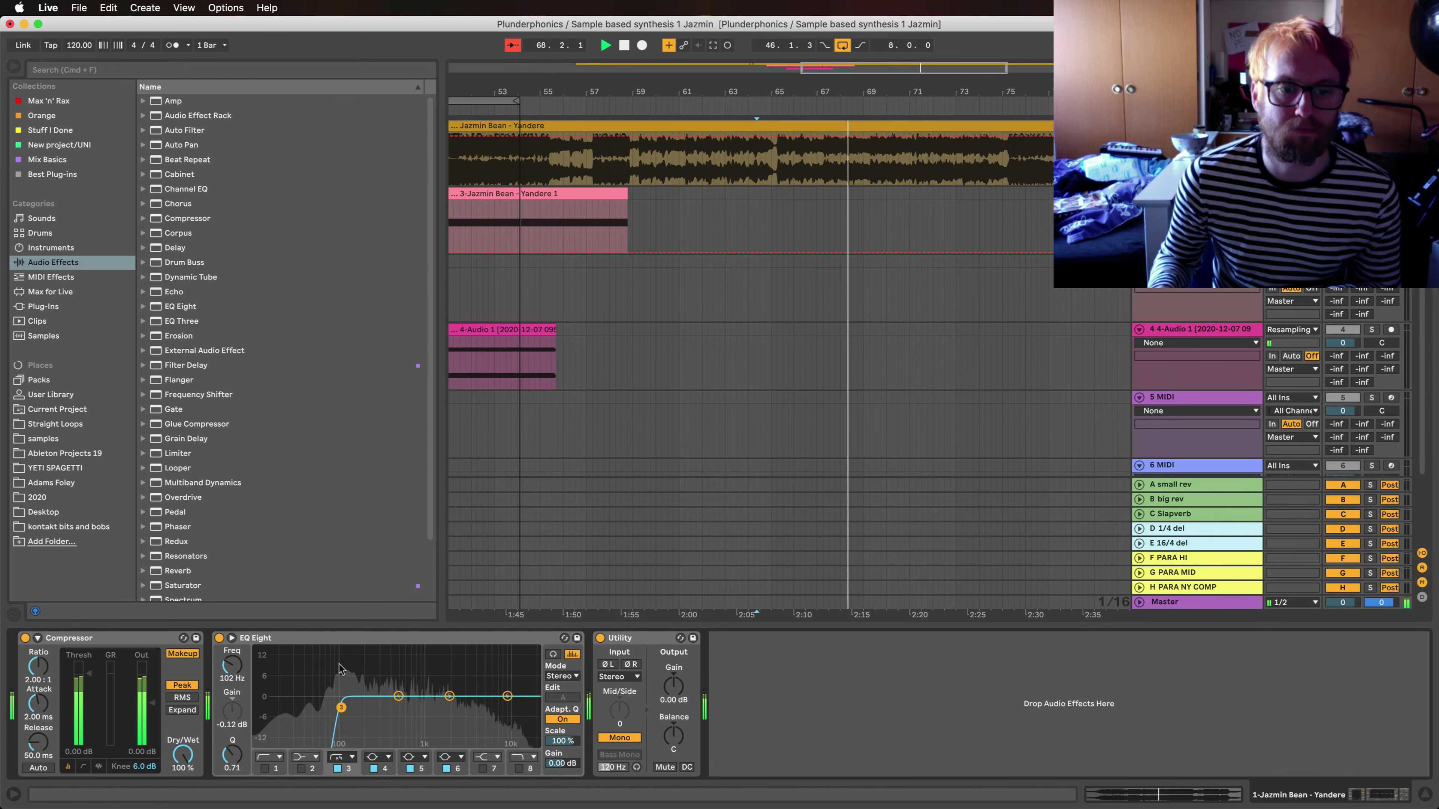
{"action": "left_click_drag", "start_coordinate": [341, 707], "coordinate": [367, 710]}
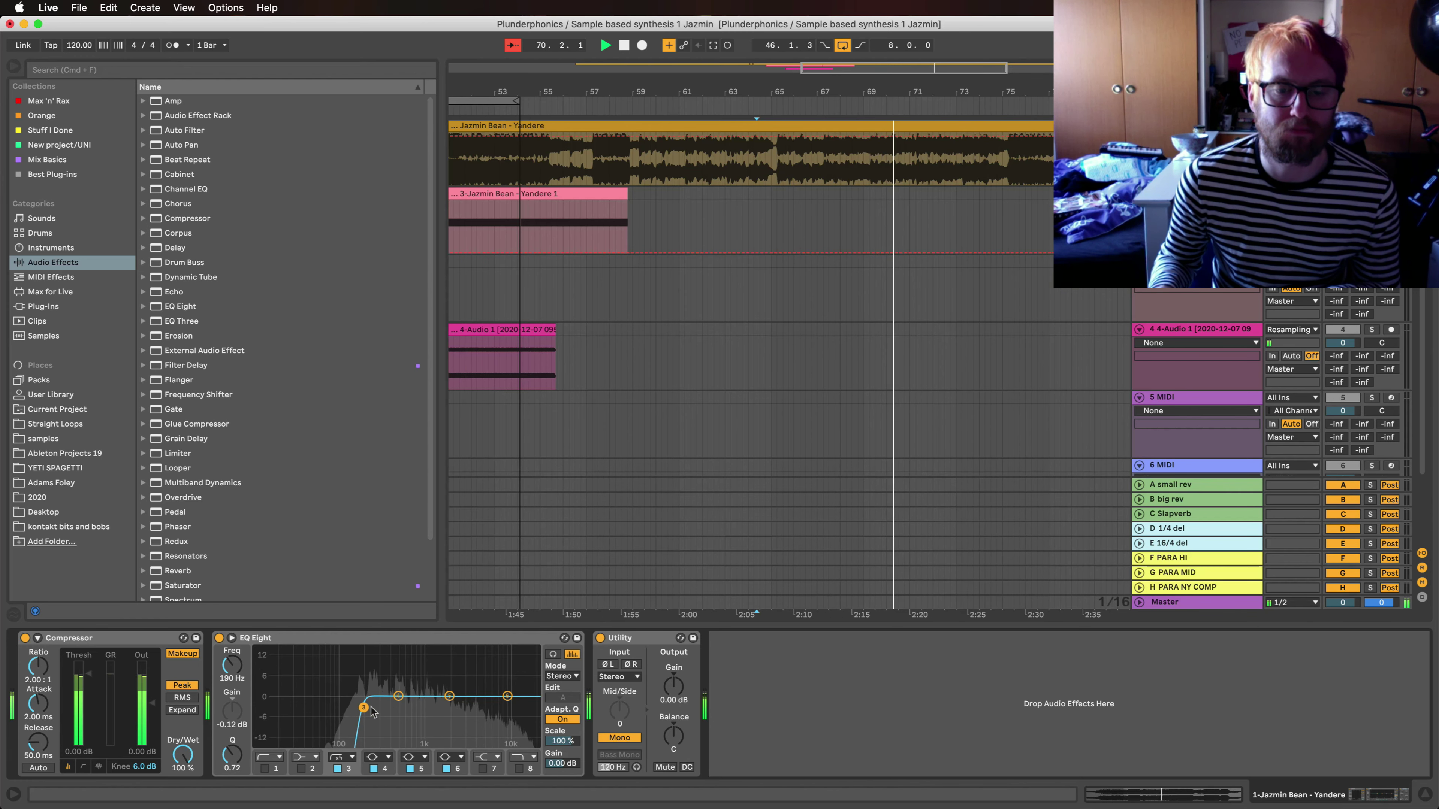
Step: Expand the EQ Eight display and sweep a narrow 15 dB boost on band 4 with Q 3.08 across the spectrum
{"action": "left_click", "coordinate": [231, 638]}
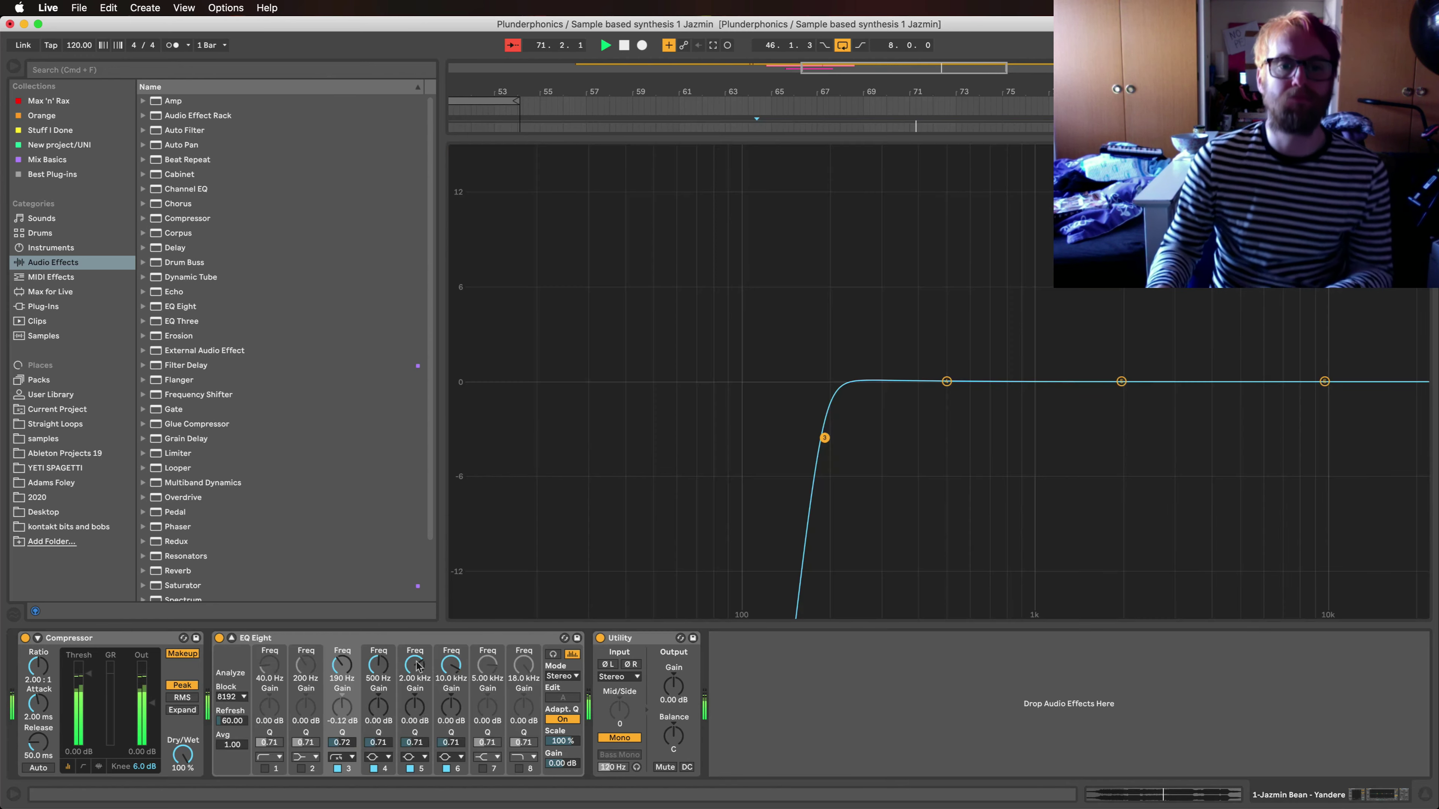
{"action": "left_click_drag", "start_coordinate": [946, 381], "coordinate": [979, 153]}
{"action": "left_click_drag", "start_coordinate": [877, 153], "coordinate": [1125, 227]}
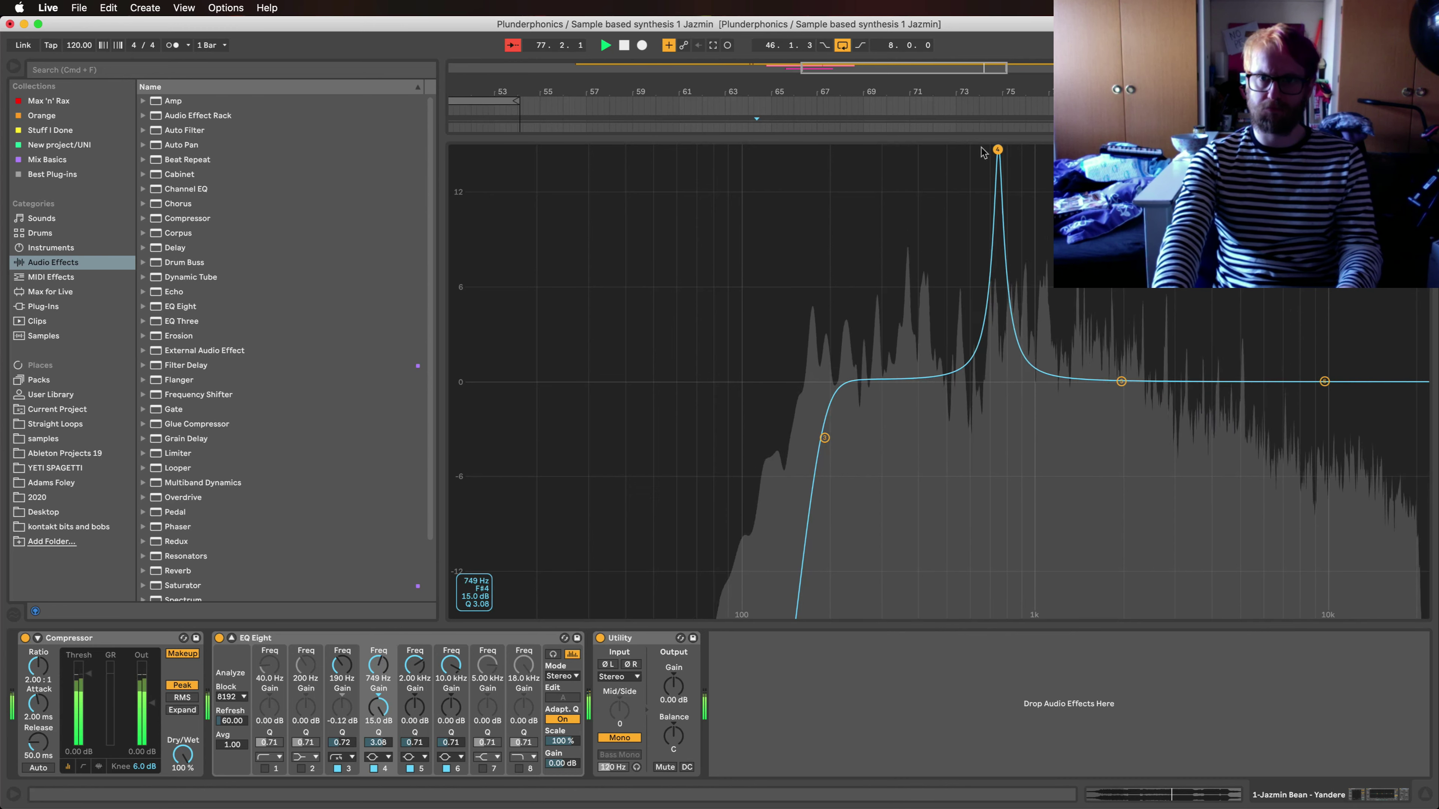
{"action": "mouse_move", "coordinate": [838, 150]}
{"action": "left_mouse_down"}
{"action": "mouse_move", "coordinate": [787, 151]}
{"action": "mouse_move", "coordinate": [818, 150]}
{"action": "left_mouse_up"}
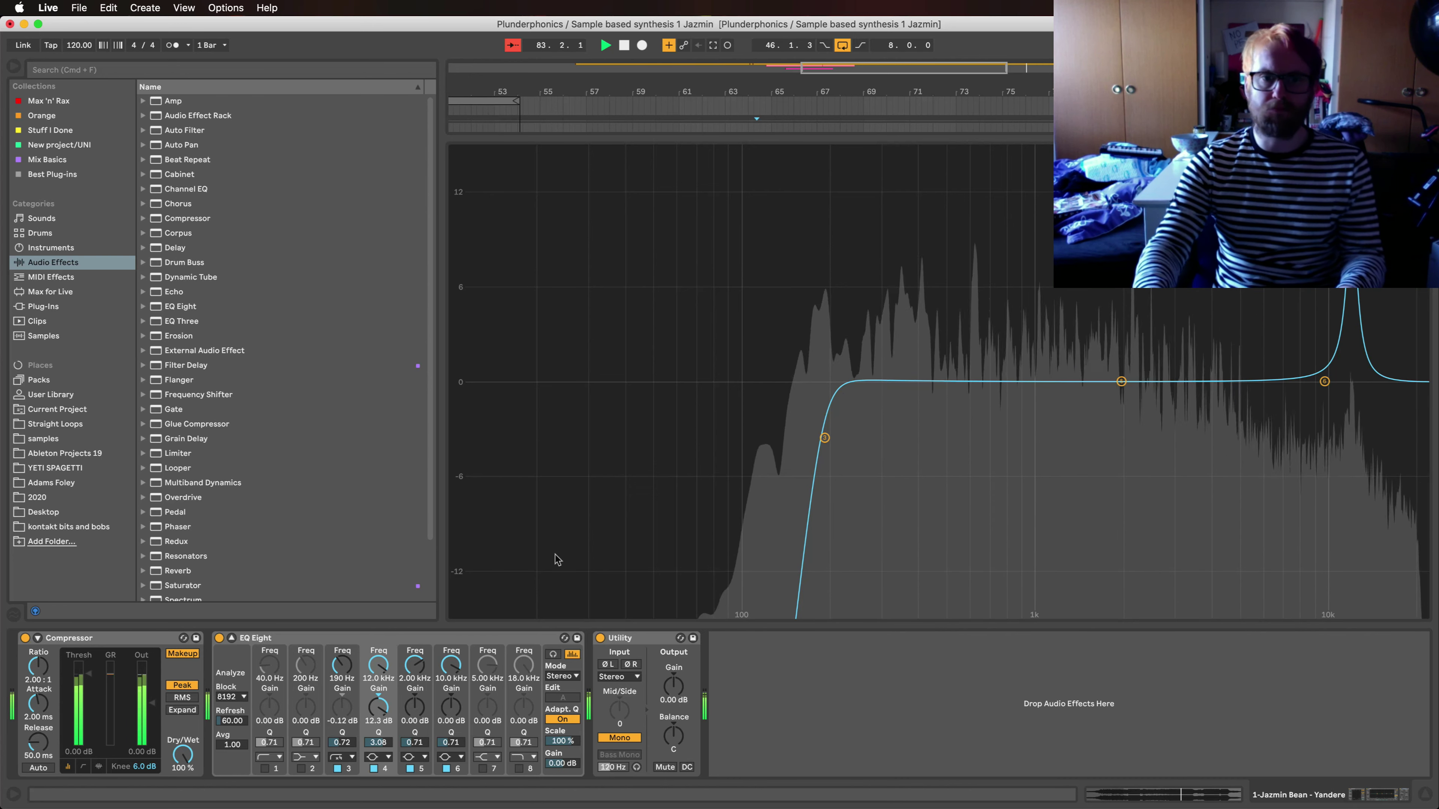
Step: Make EQ band 4 a high cut near 10.1 kHz and boost band 5 by about 3.6 dB at 3.44 kHz
{"action": "left_click", "coordinate": [378, 758]}
{"action": "left_click", "coordinate": [379, 747]}
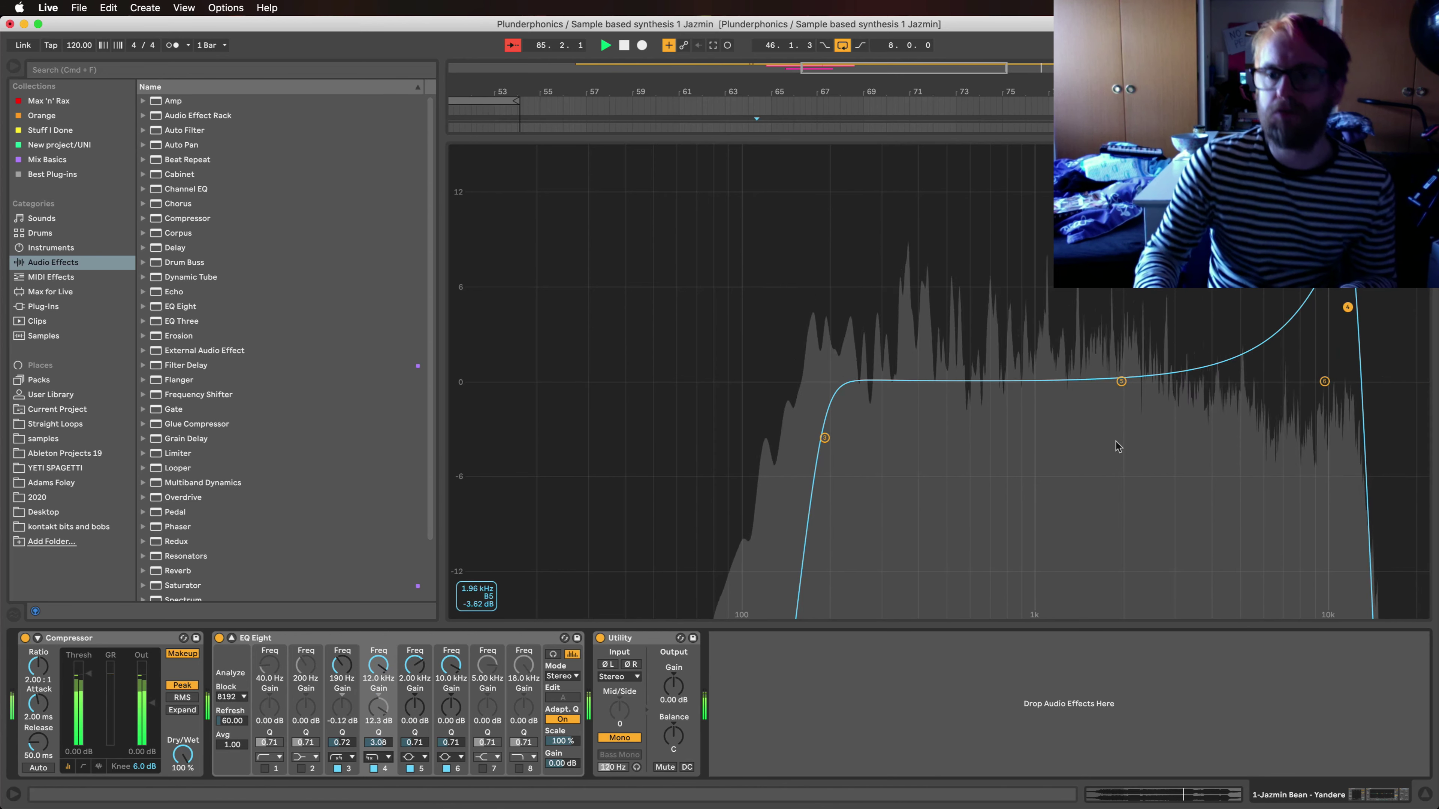
{"action": "left_click_drag", "start_coordinate": [1351, 311], "coordinate": [1328, 438]}
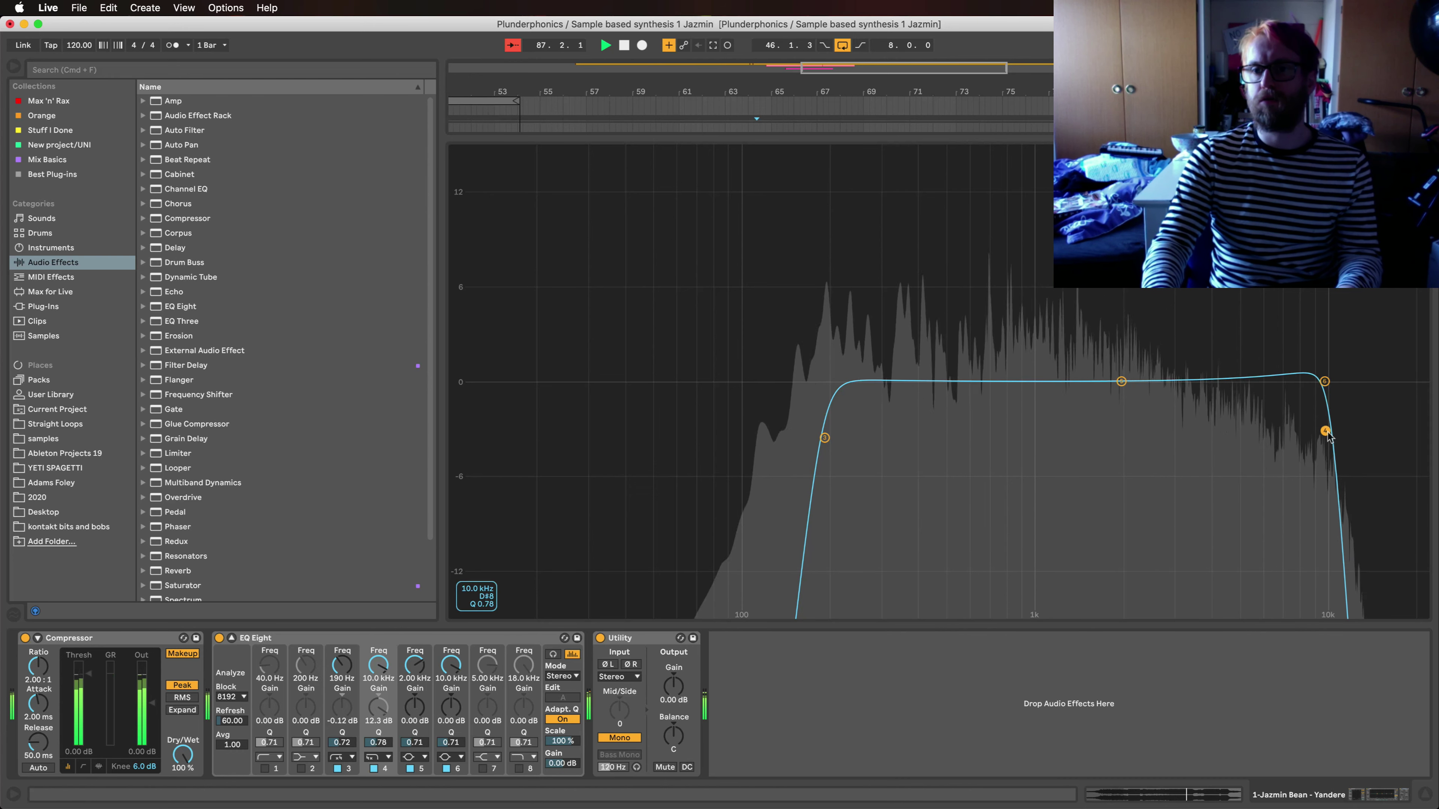
{"action": "left_click_drag", "start_coordinate": [1115, 377], "coordinate": [1189, 328]}
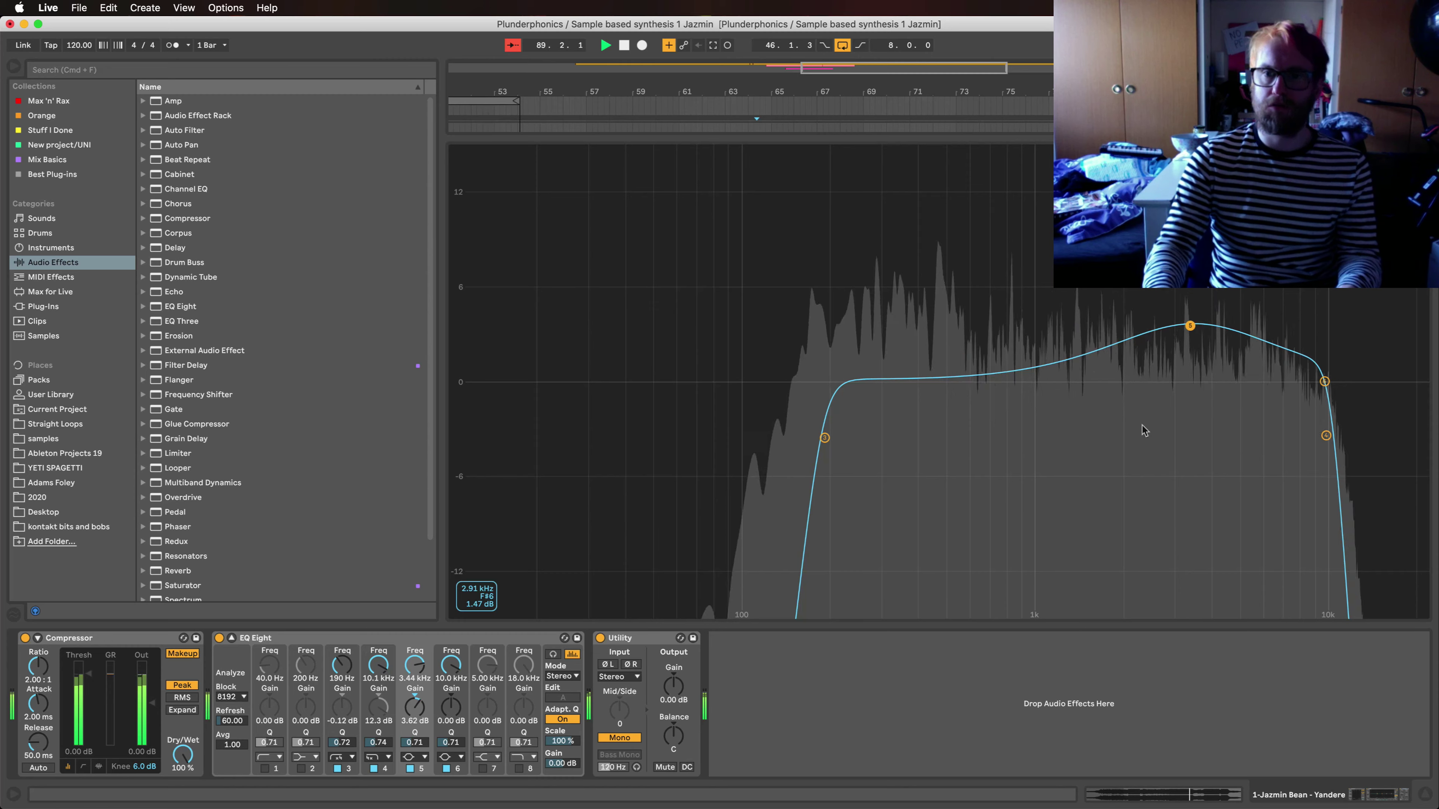
{"action": "key", "text": "space"}
{"action": "key", "text": "Escape"}
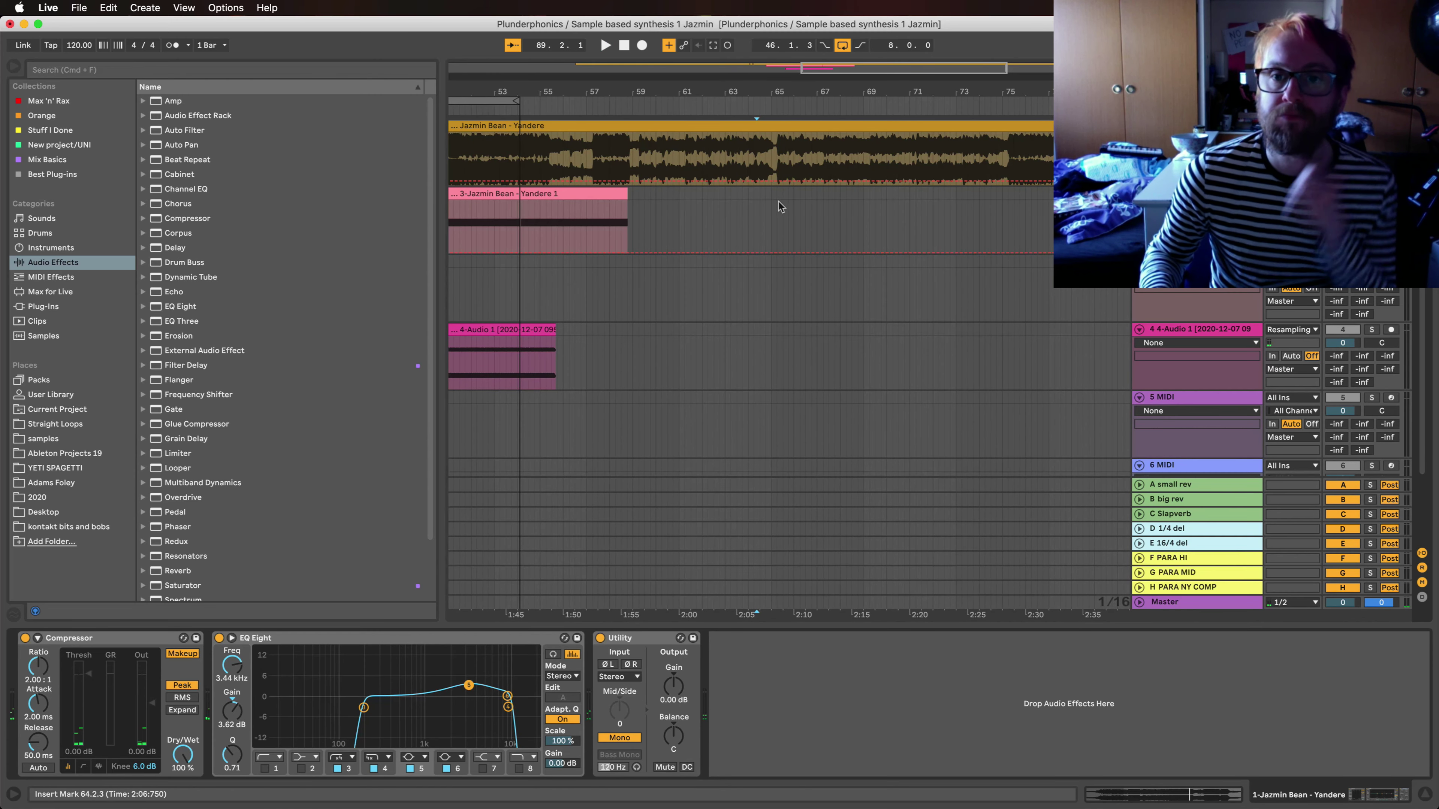
Step: Place the insert marker at bar 85 on the Serum MIDI track and move the Serum window away from the track controls
{"action": "scroll", "coordinate": [790, 190], "scroll_direction": "right", "scroll_amount": 10}
{"action": "scroll", "coordinate": [782, 180], "scroll_direction": "left", "scroll_amount": 3}
{"action": "left_click", "coordinate": [745, 210]}
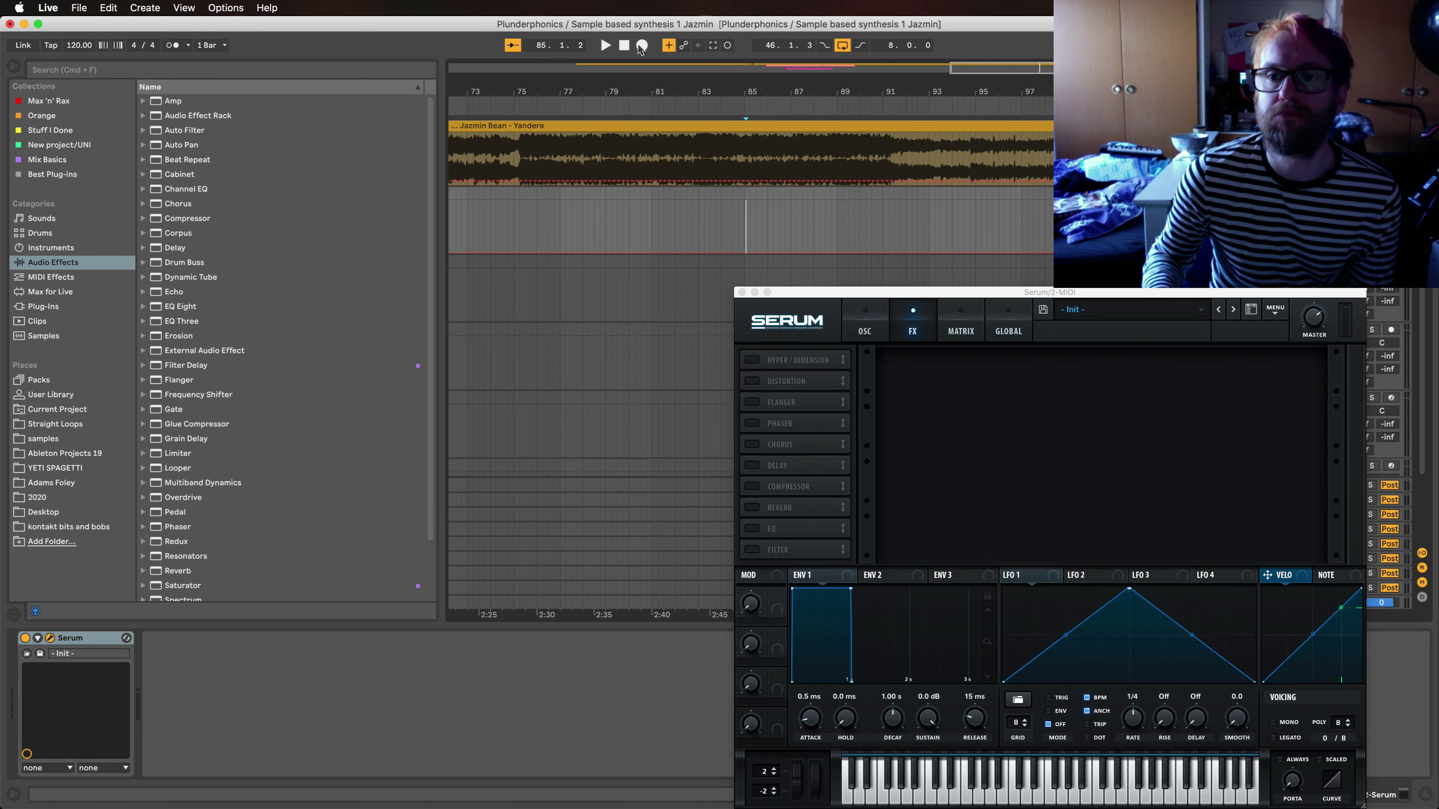
{"action": "left_click_drag", "start_coordinate": [807, 298], "coordinate": [99, 197]}
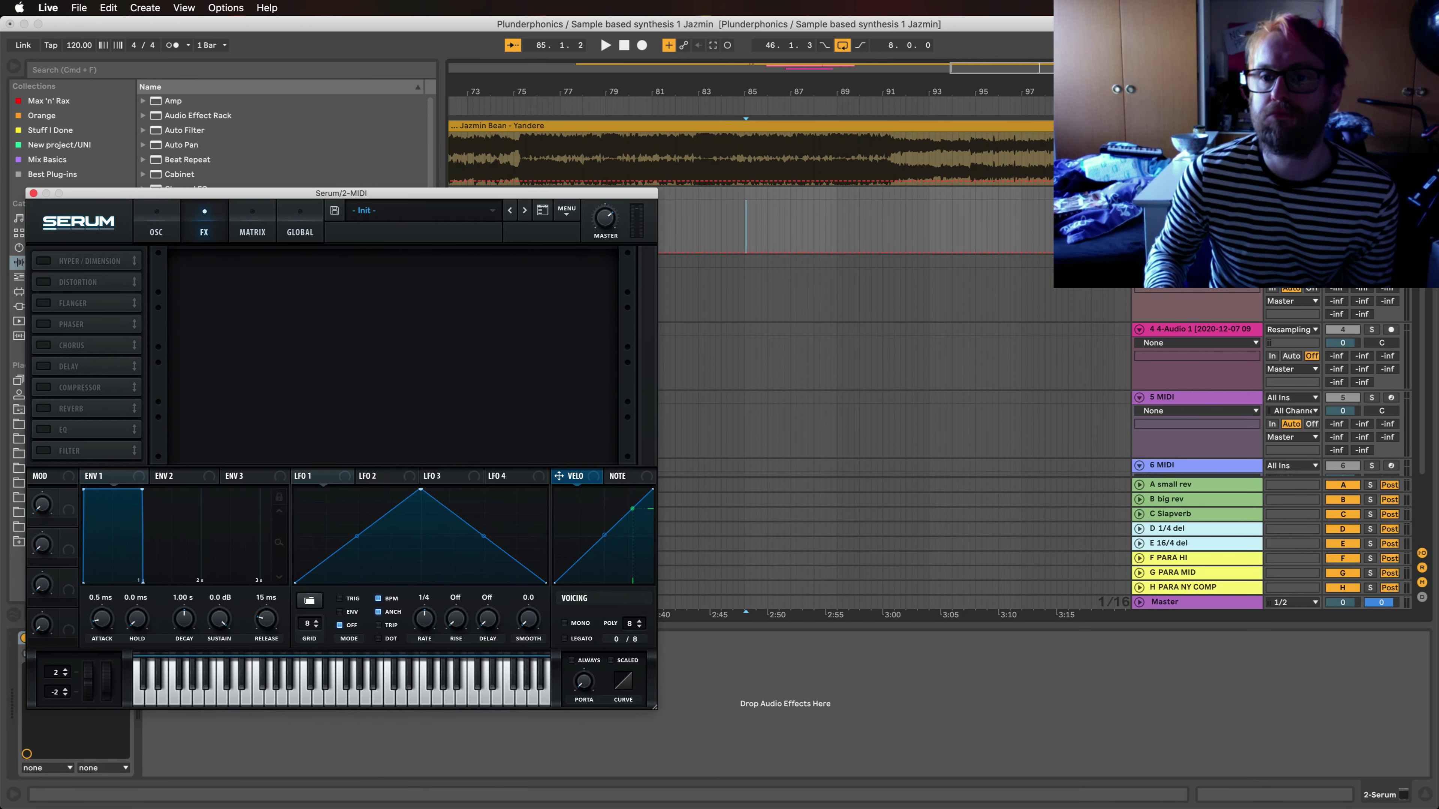
Step: Rename the resampling audio track 4 to "resample" and change its color to white
{"action": "left_click", "coordinate": [1254, 340]}
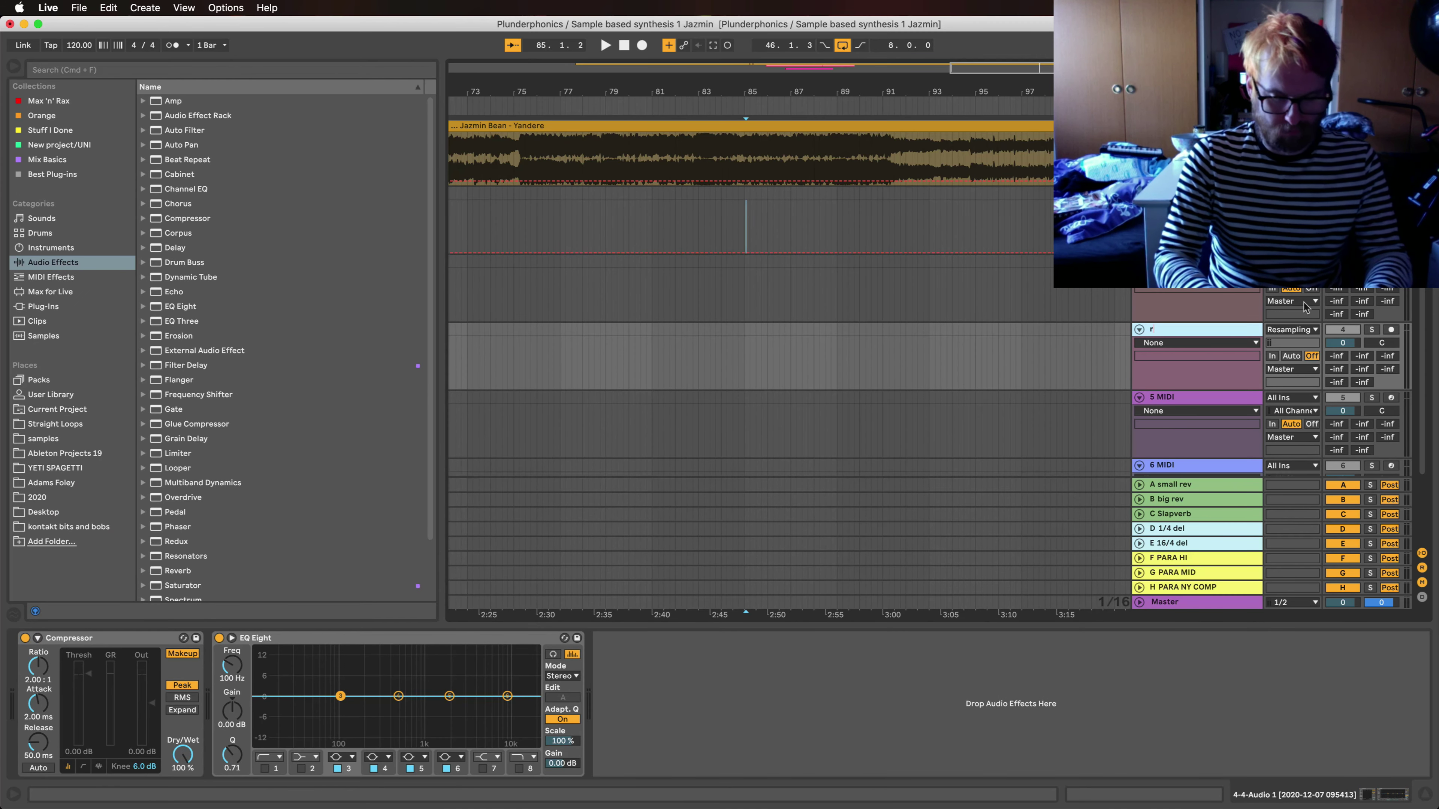
{"action": "type", "text": "resample"}
{"action": "key", "text": "Return"}
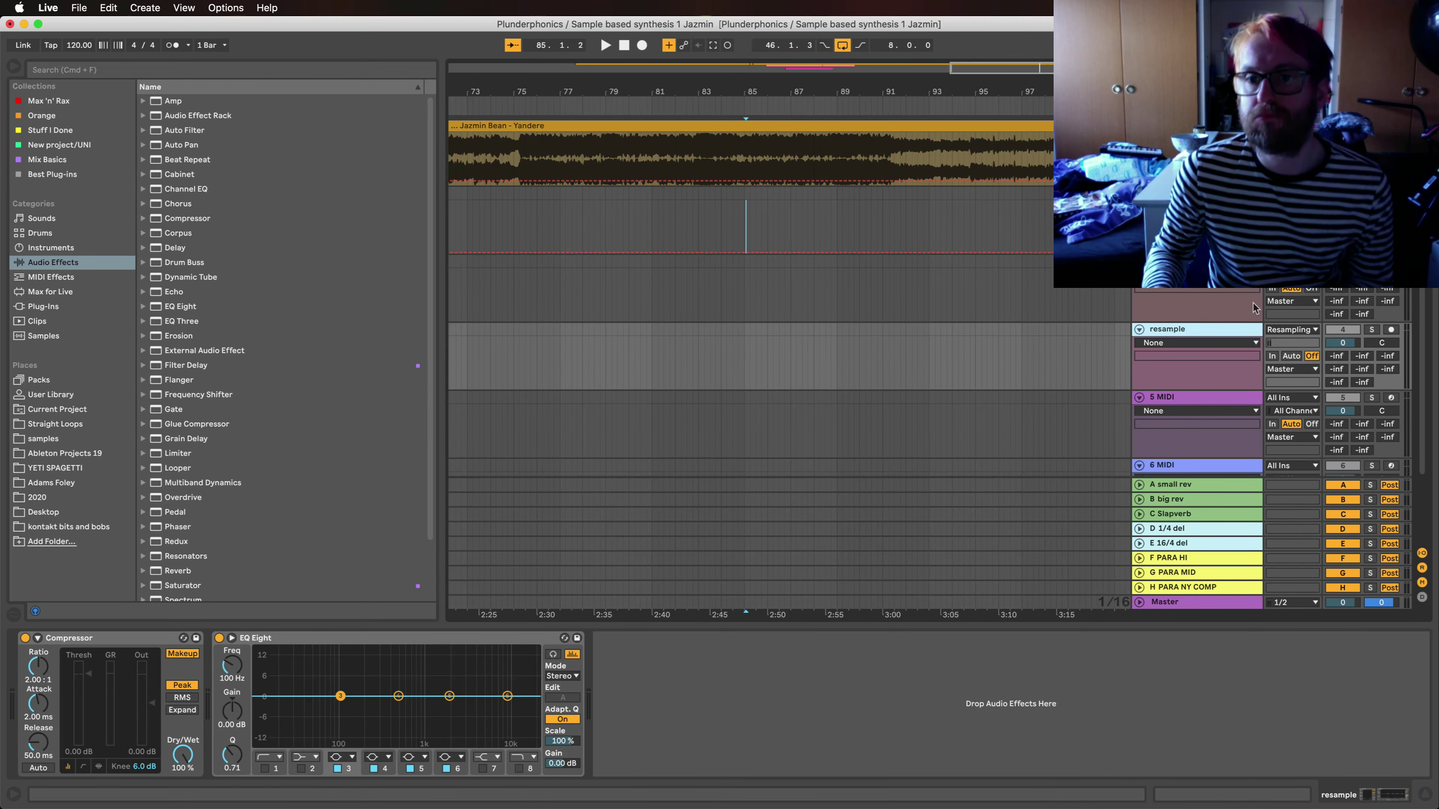
{"action": "right_click", "coordinate": [1165, 333]}
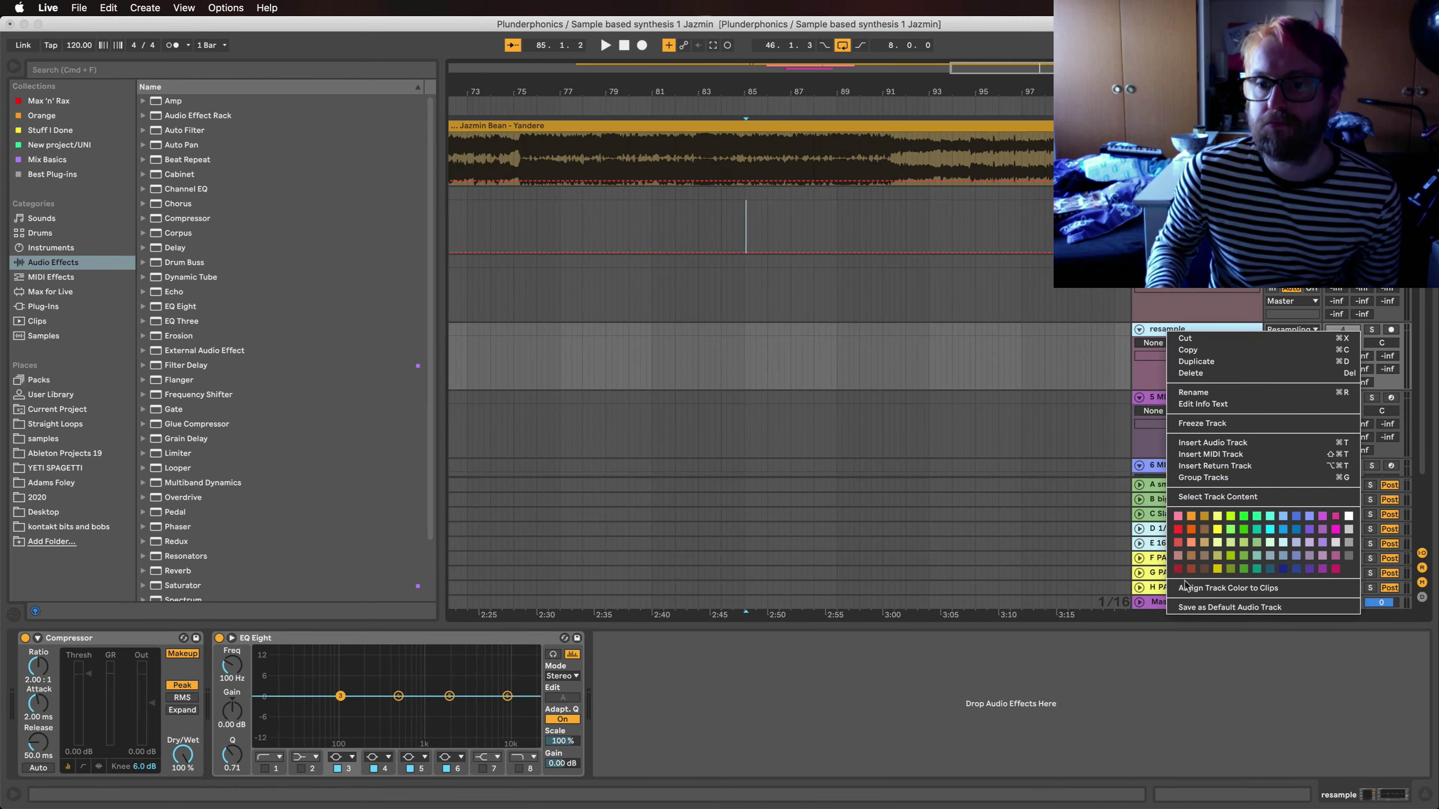
{"action": "left_click", "coordinate": [1335, 520]}
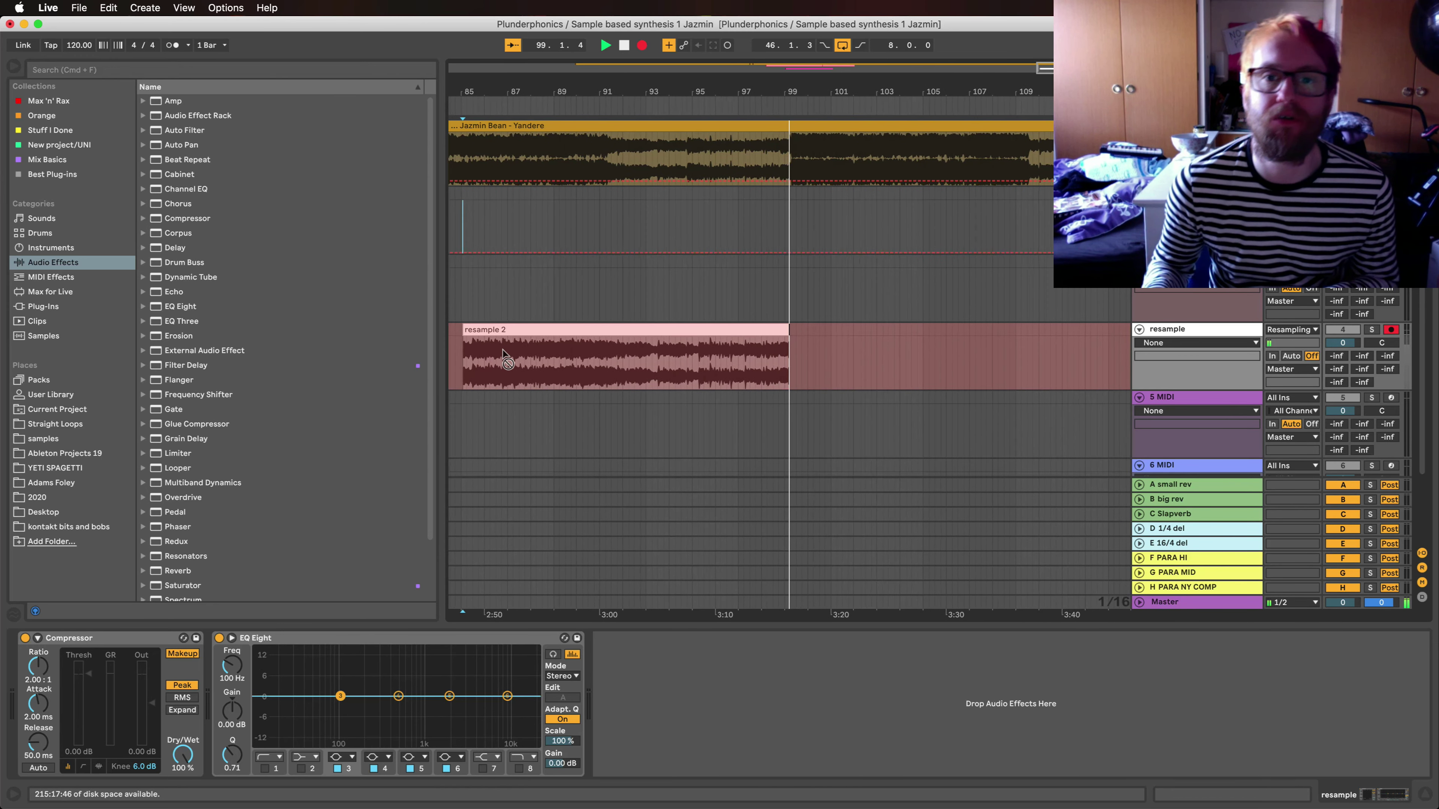
Step: End the resample recording and consolidate the new clip with its tail slightly trimmed
{"action": "key", "text": "space"}
{"action": "left_click_drag", "start_coordinate": [785, 328], "coordinate": [776, 328]}
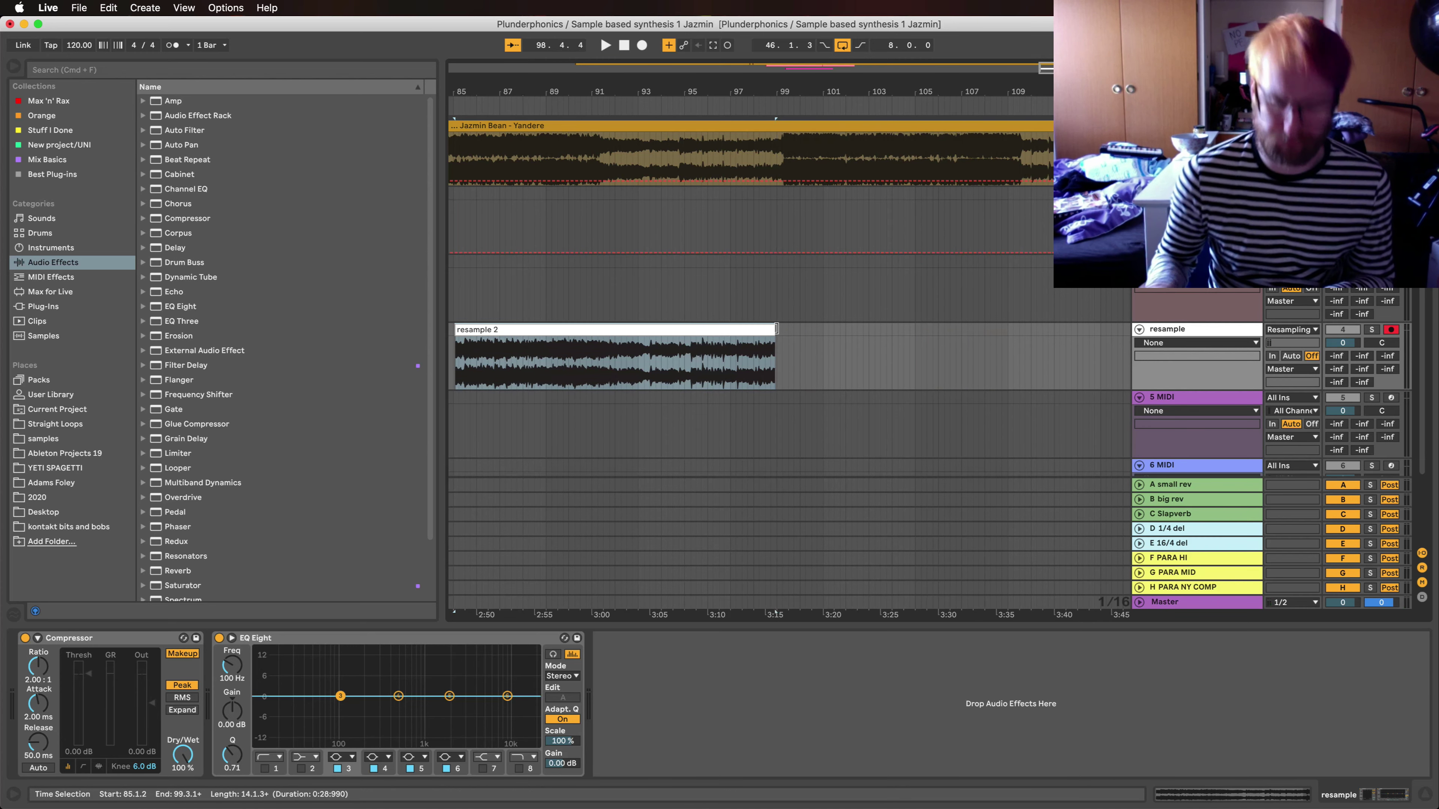
{"action": "key", "text": "super+j"}
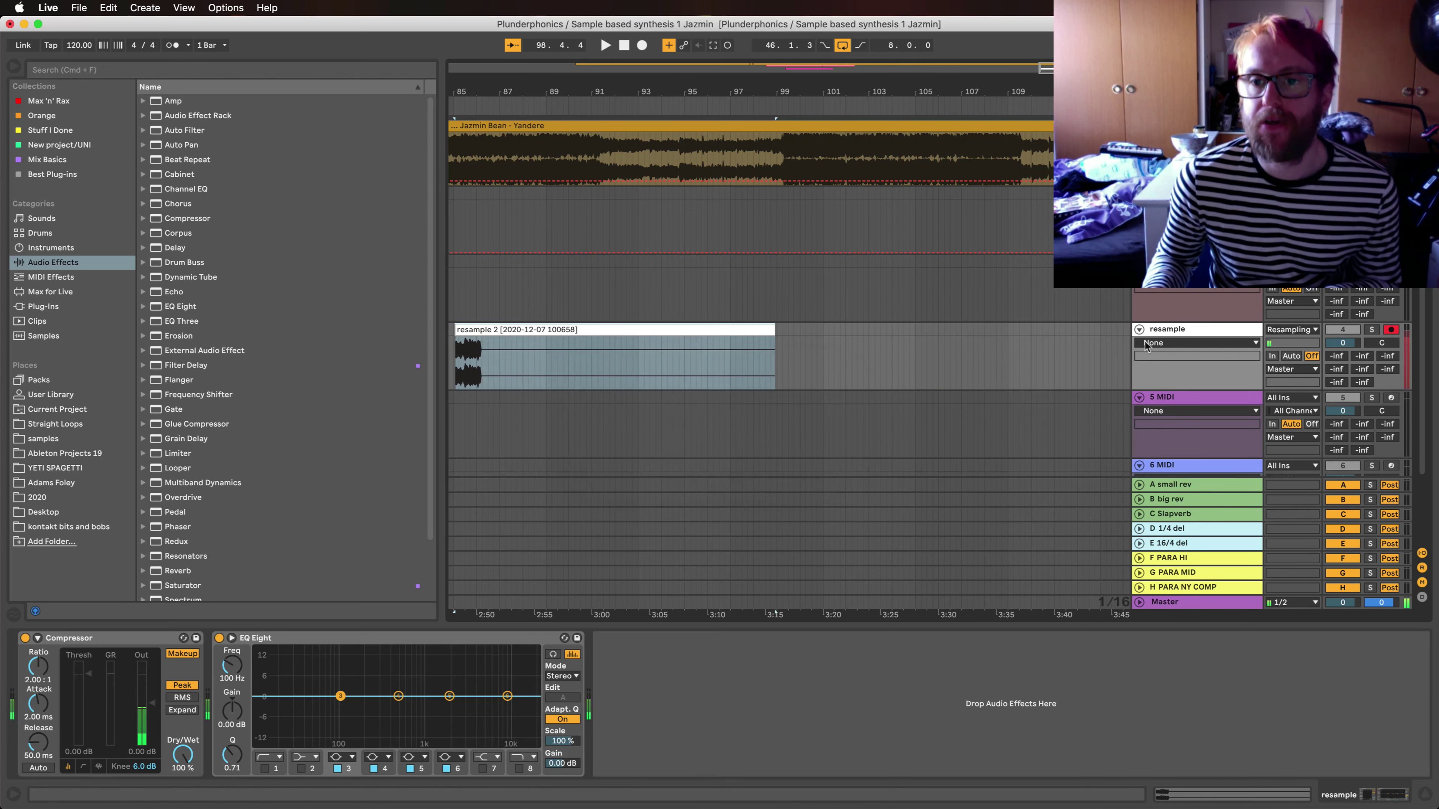
Step: In Serum's oscillator section, turn off oscillator A and enable the noise oscillator with keyboard pitch tracking, keeping the resample clip accessible
{"action": "key", "text": "Up"}
{"action": "key", "text": "Up"}
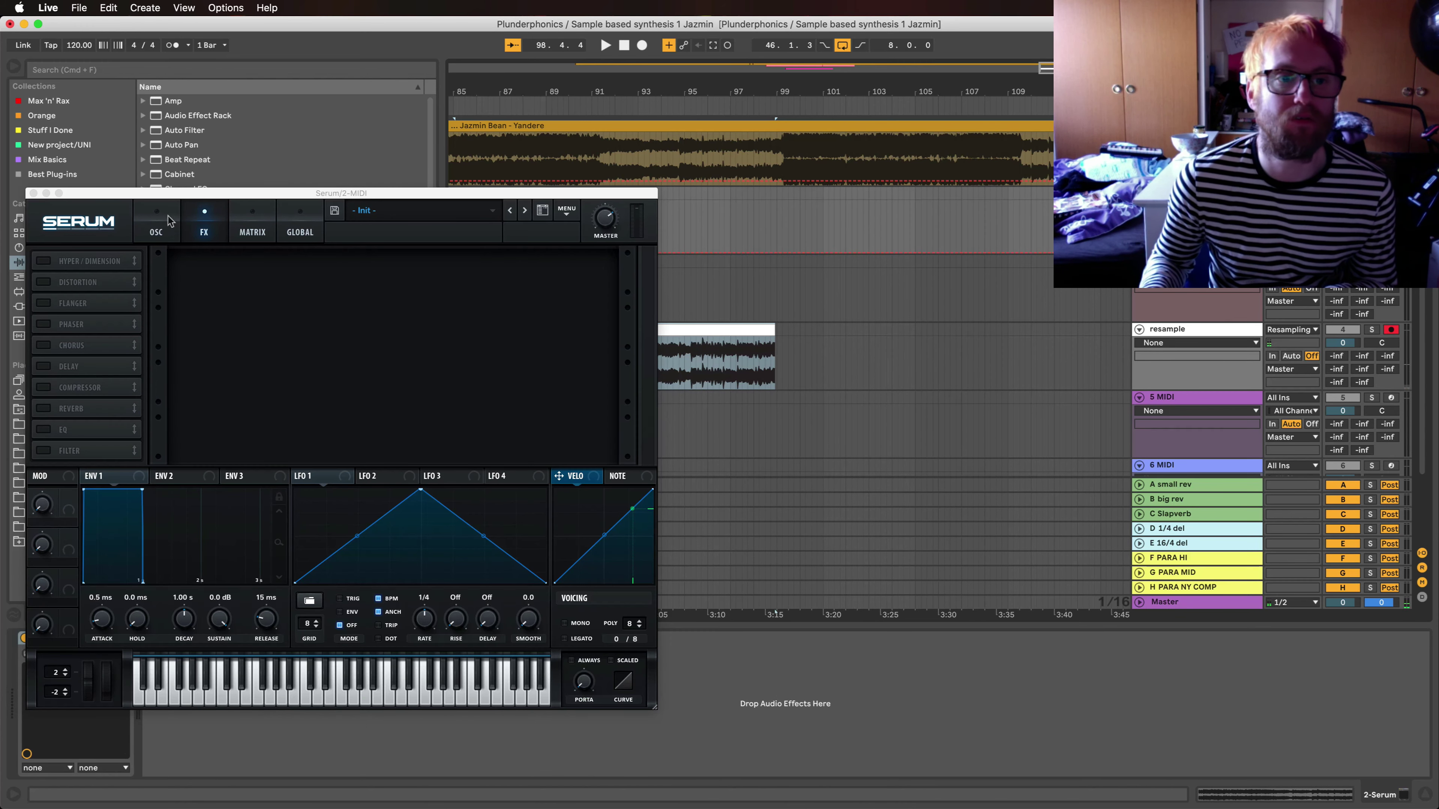
{"action": "left_click", "coordinate": [154, 227]}
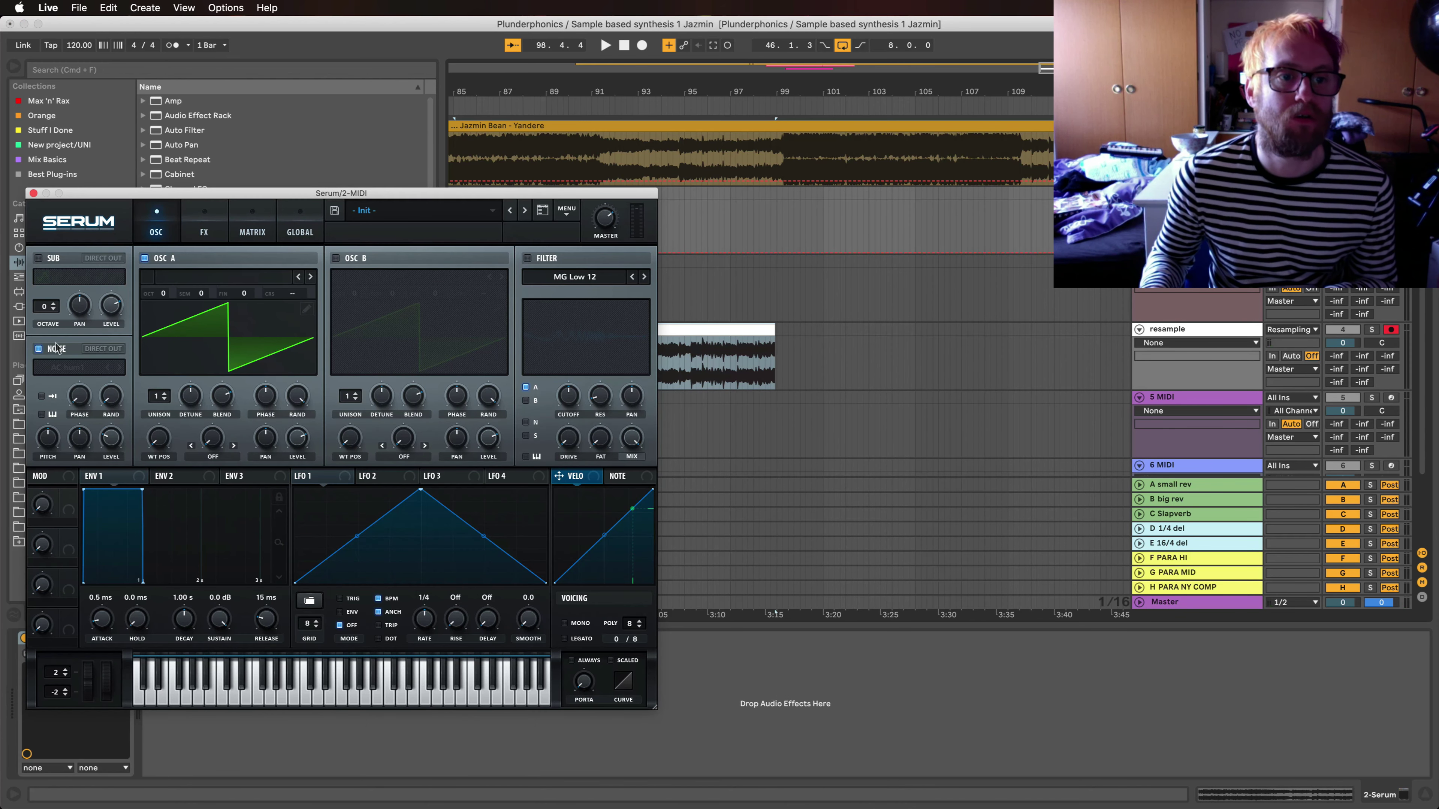
{"action": "left_click", "coordinate": [145, 258]}
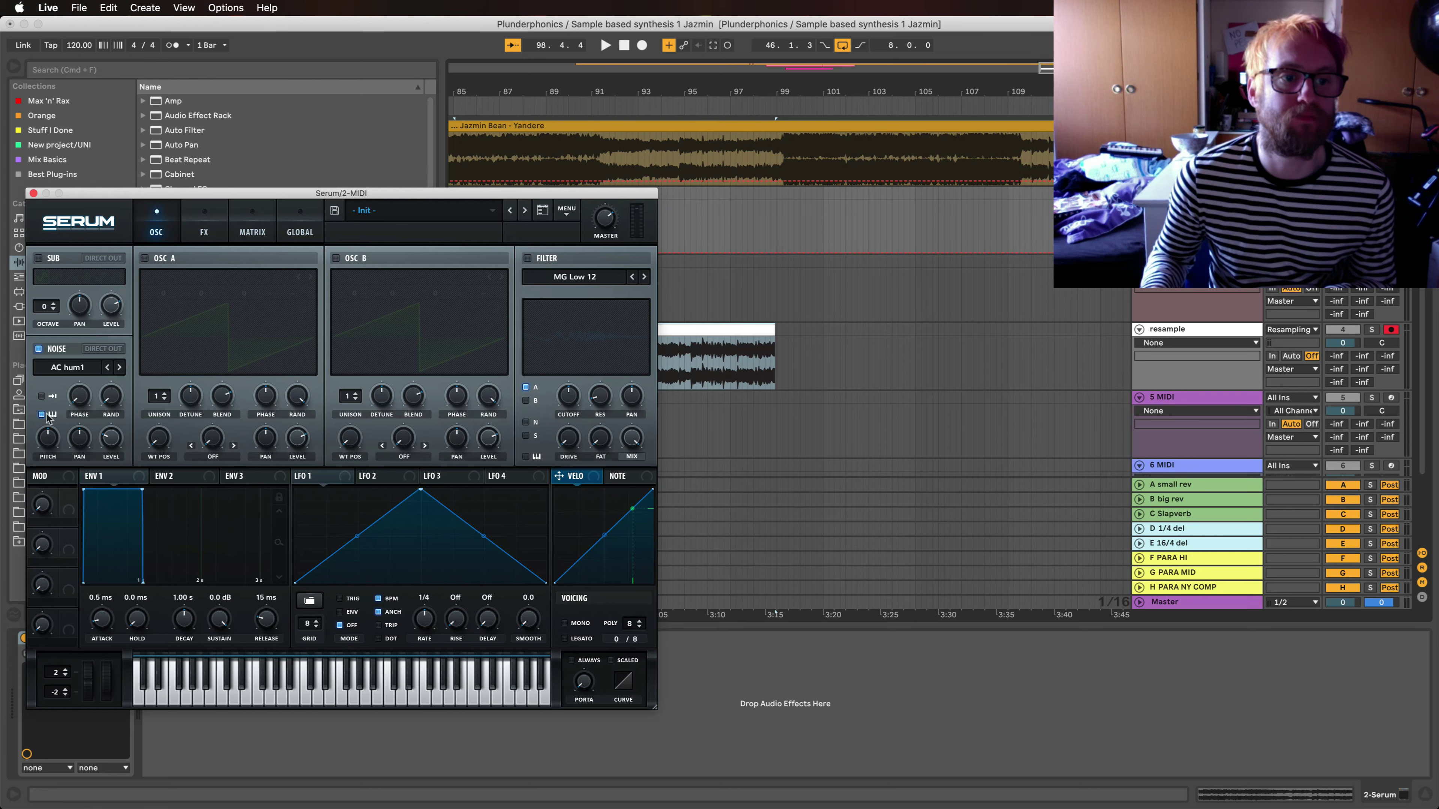
{"action": "left_click_drag", "start_coordinate": [152, 195], "coordinate": [794, 196]}
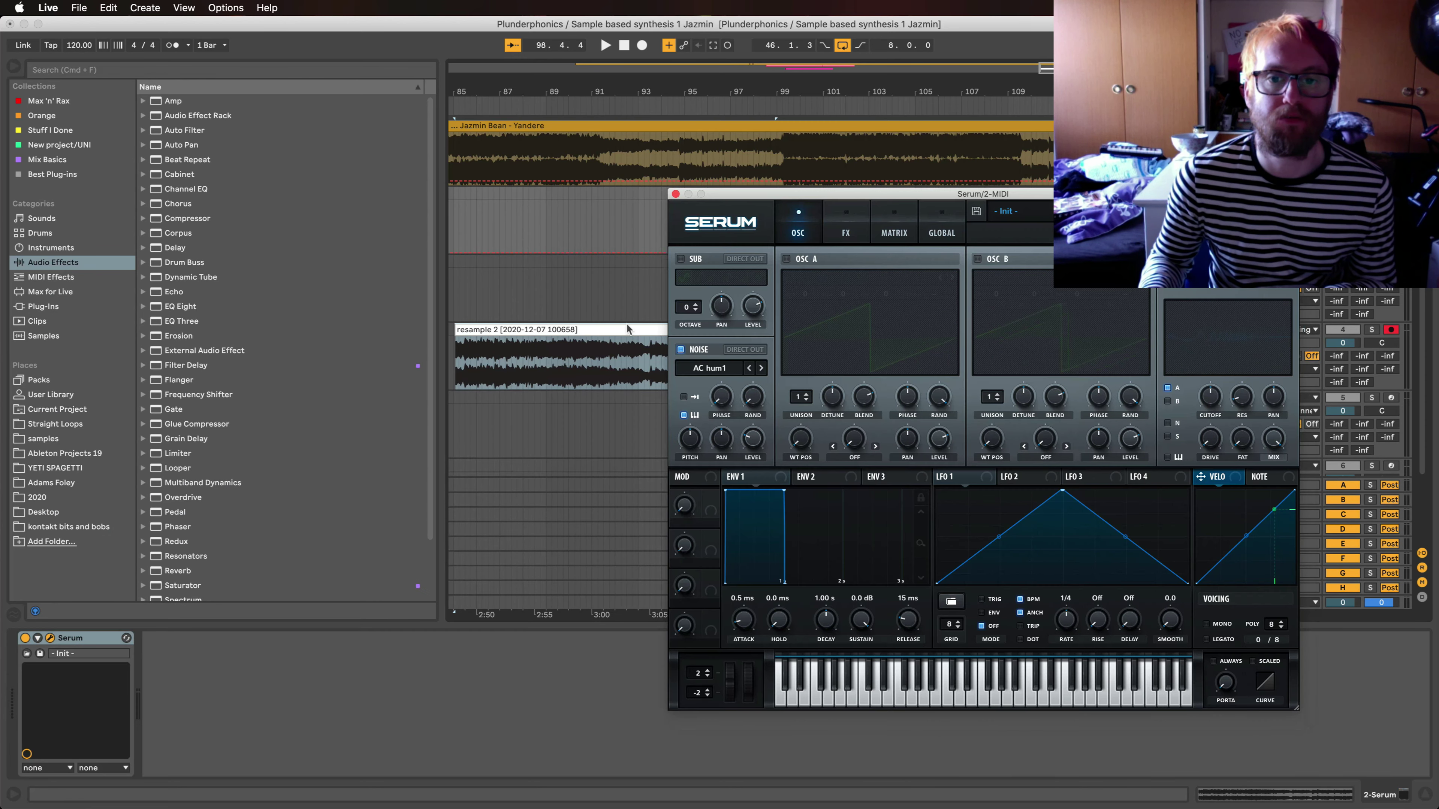
Step: Load the resample 2 clip into Serum's noise oscillator and move the Serum window clear of the MIDI track
{"action": "left_click_drag", "start_coordinate": [715, 371], "coordinate": [715, 371]}
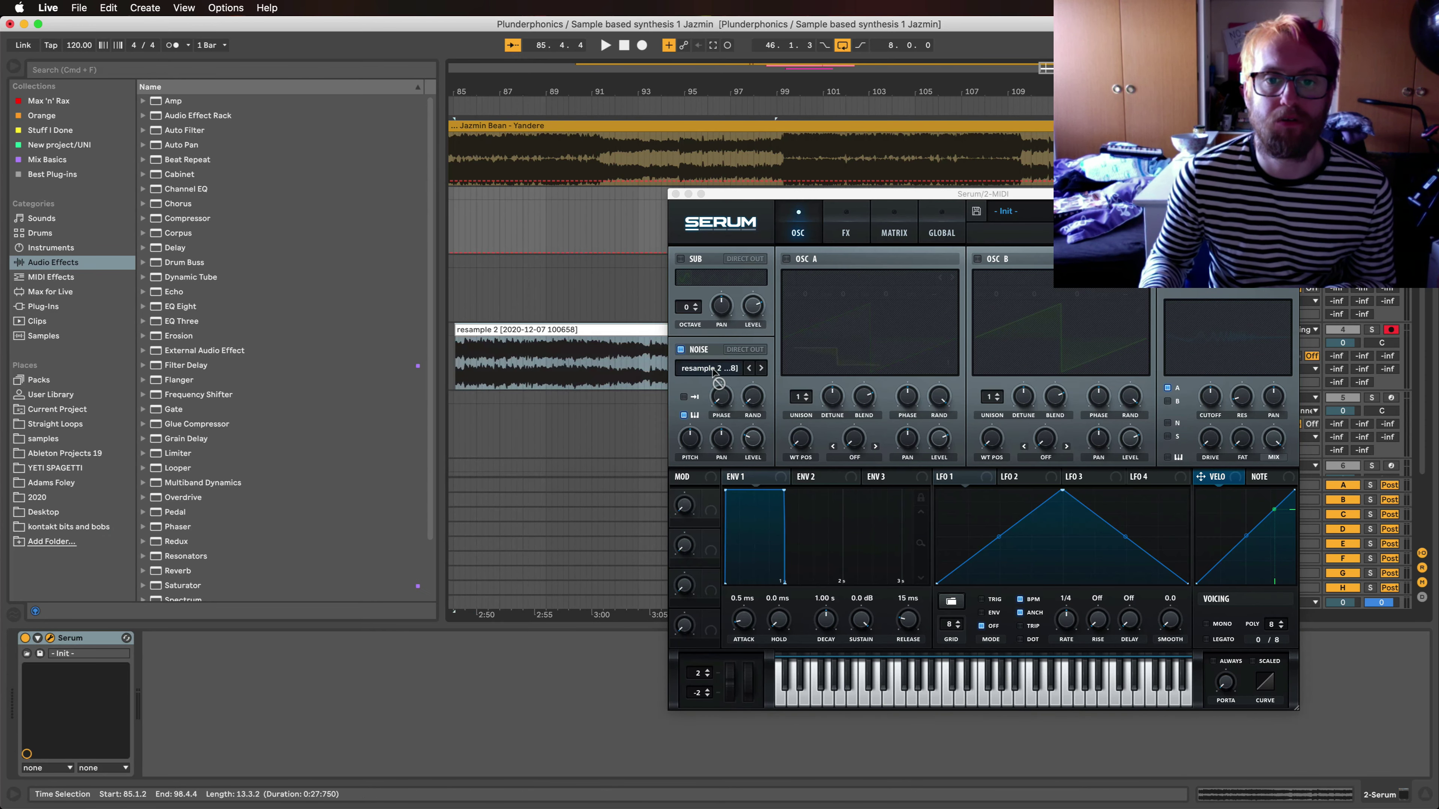
{"action": "left_click_drag", "start_coordinate": [761, 197], "coordinate": [810, 297]}
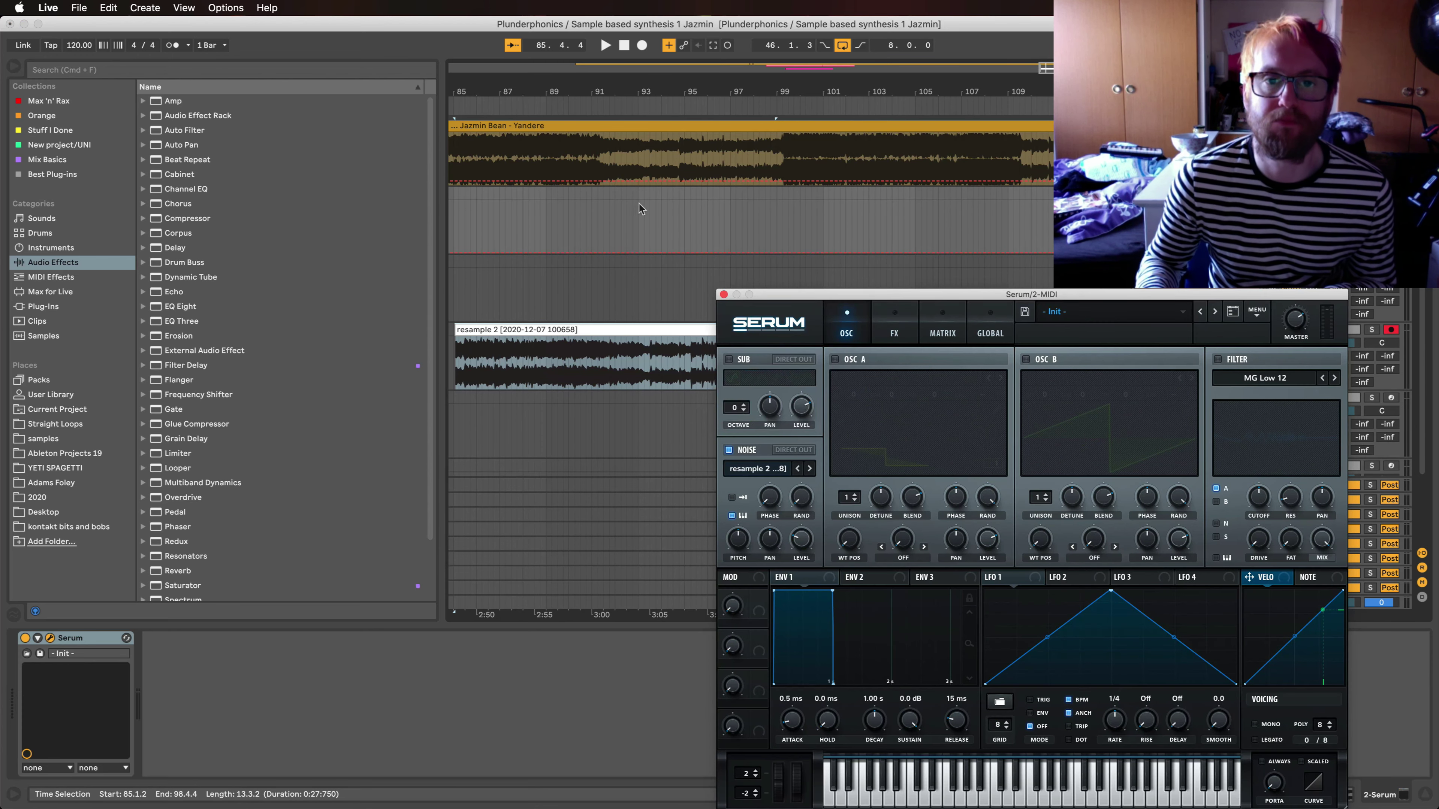
Step: Create an empty two-bar MIDI clip on the Serum track from bar 93 to bar 95
{"action": "right_click", "coordinate": [639, 207]}
{"action": "left_click", "coordinate": [775, 326]}
{"action": "left_click_drag", "start_coordinate": [636, 193], "coordinate": [687, 197]}
{"action": "key", "text": "super+shift+m"}
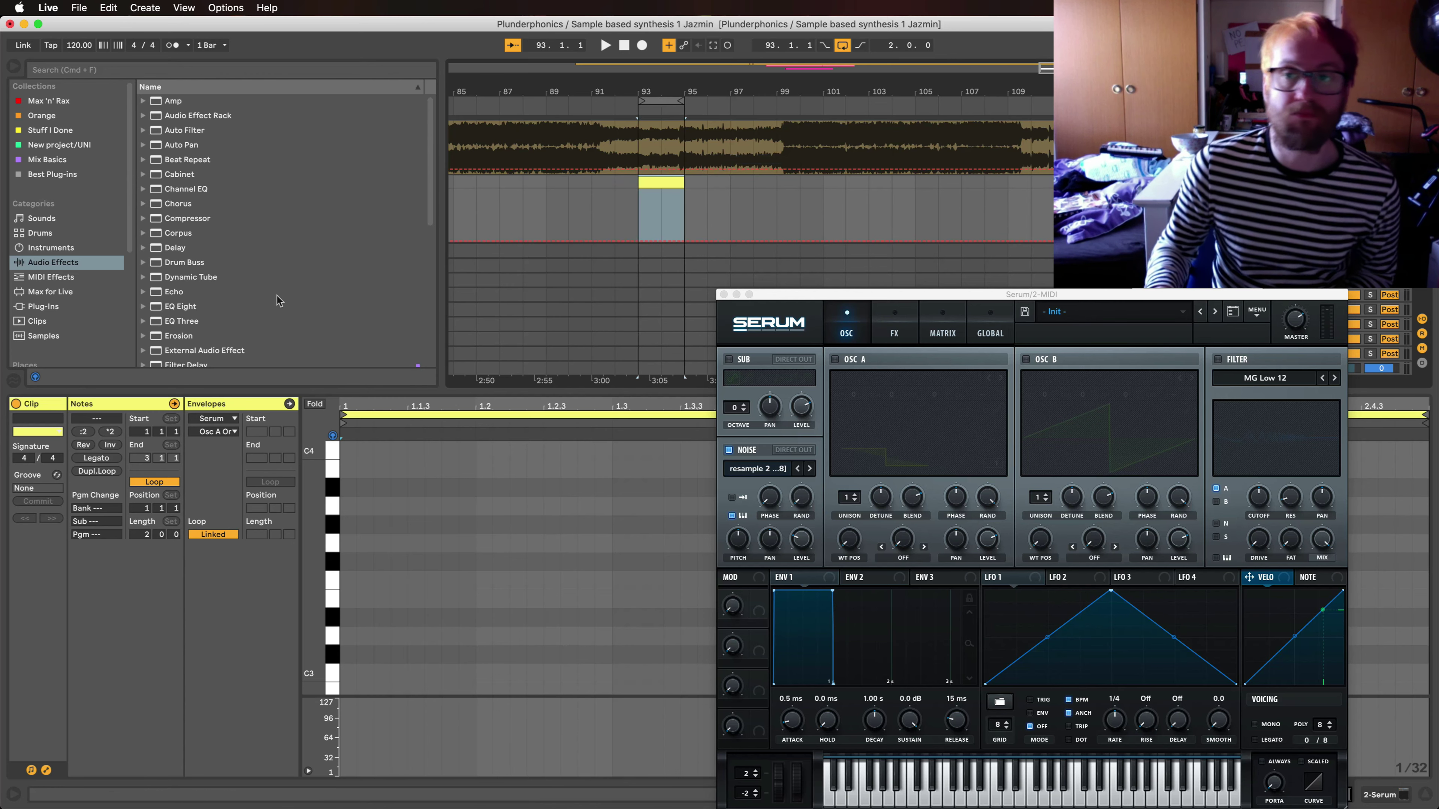
Step: Move the Serum window clear of the piano roll, adjust the noise oscillator's level and audition the C3 key repeatedly
{"action": "key", "text": "a"}
{"action": "left_click_drag", "start_coordinate": [798, 290], "coordinate": [812, 51]}
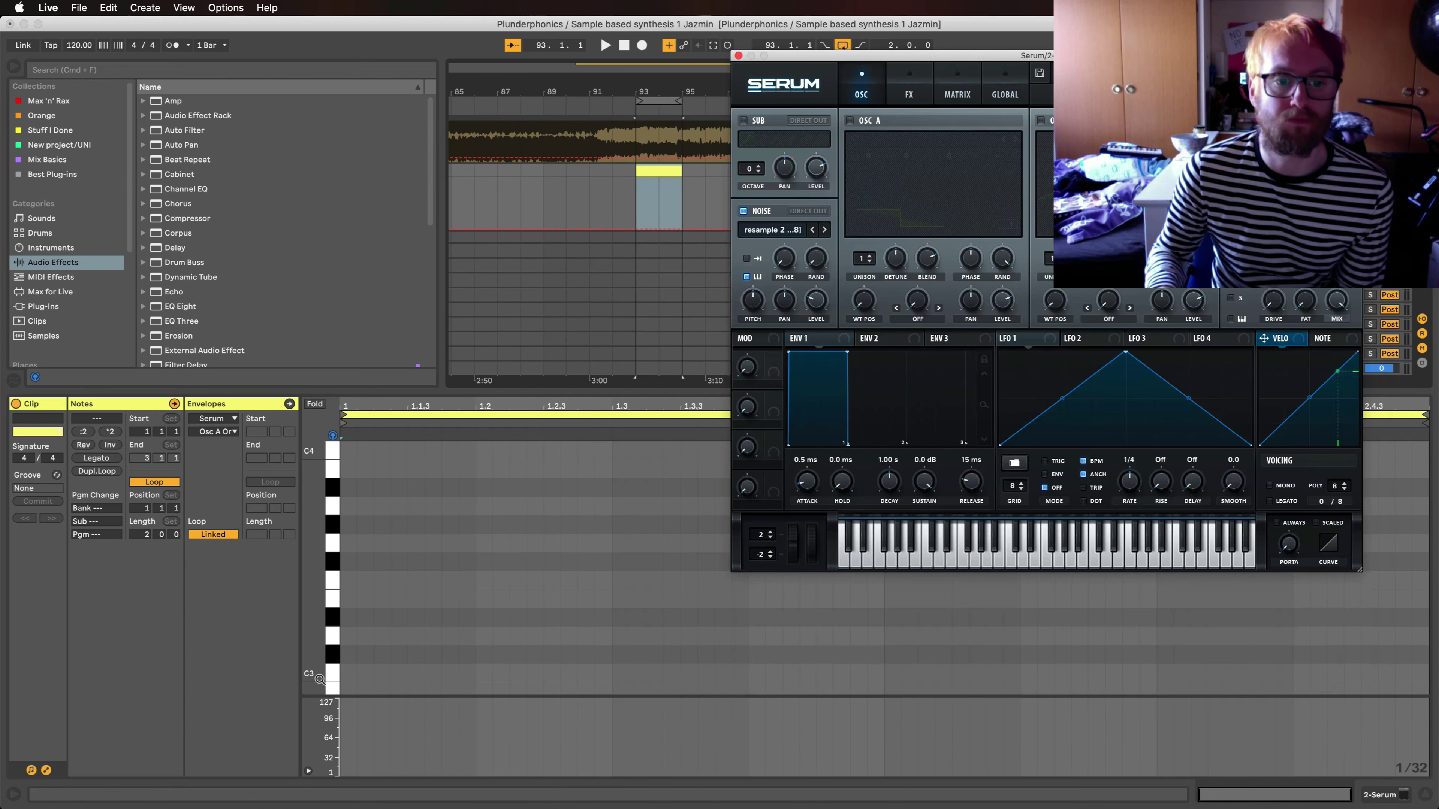
{"action": "left_click", "coordinate": [332, 676]}
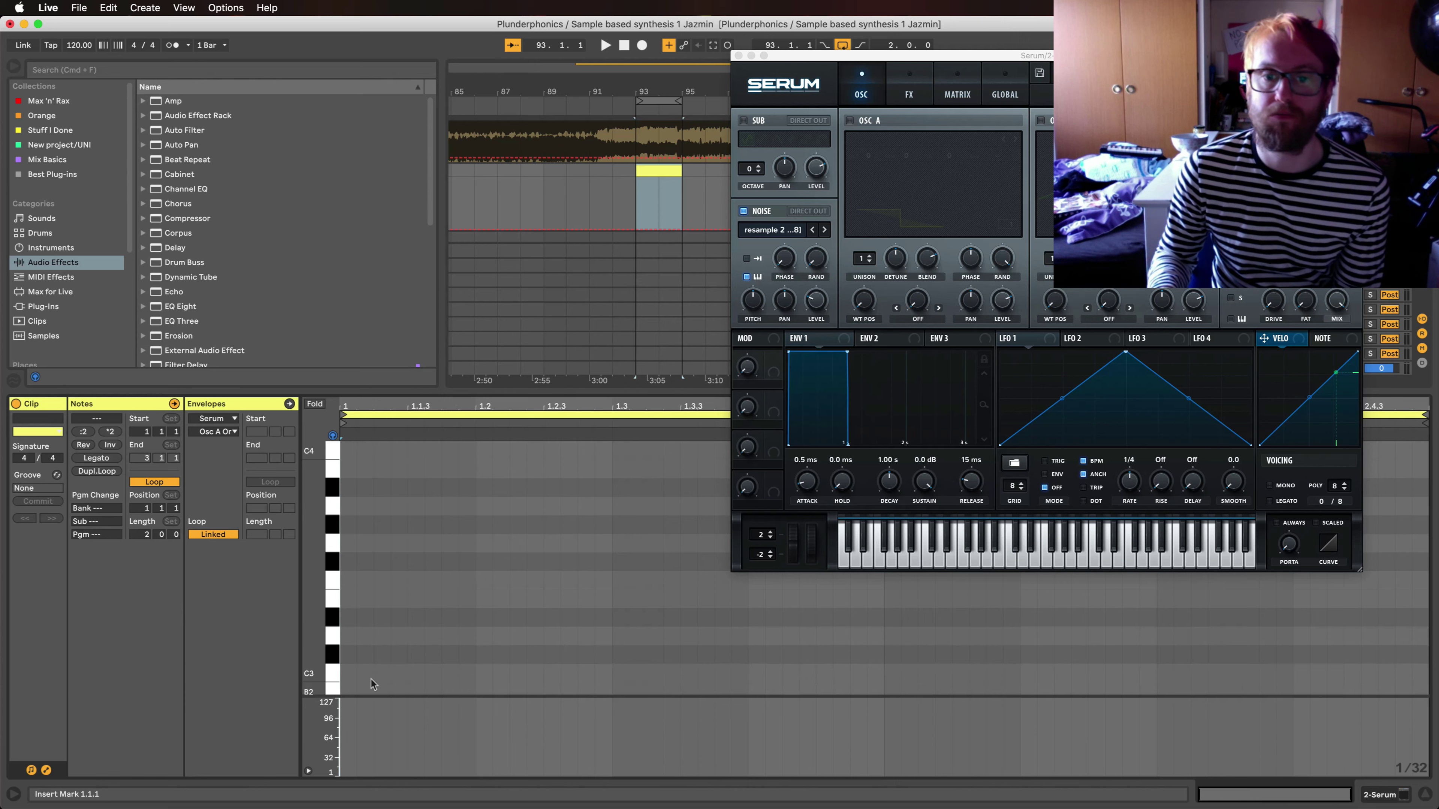
{"action": "left_click", "coordinate": [814, 296]}
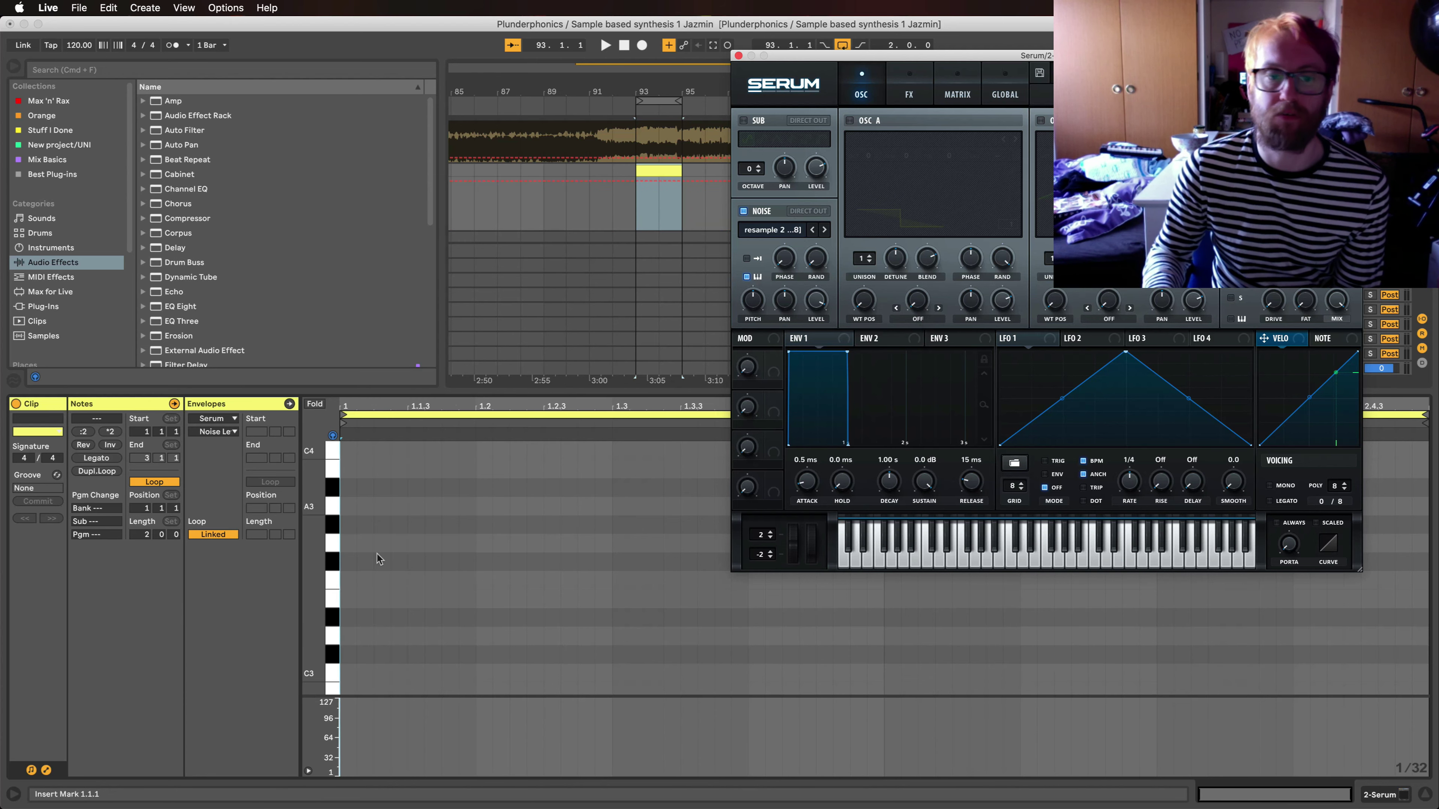
{"action": "left_click", "coordinate": [332, 676]}
{"action": "left_click", "coordinate": [332, 676]}
{"action": "left_click", "coordinate": [330, 672]}
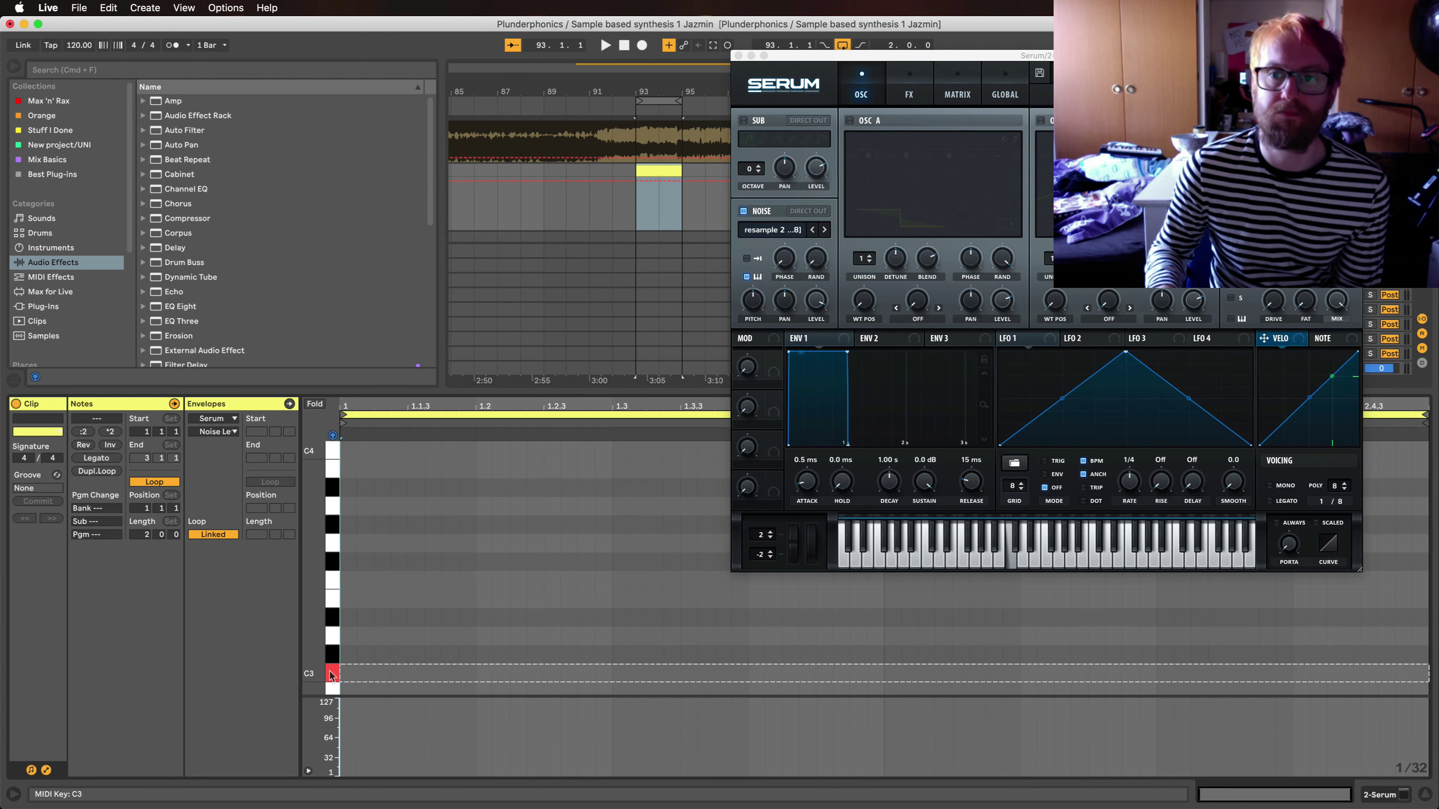
{"action": "left_click", "coordinate": [330, 672]}
{"action": "left_click", "coordinate": [330, 673]}
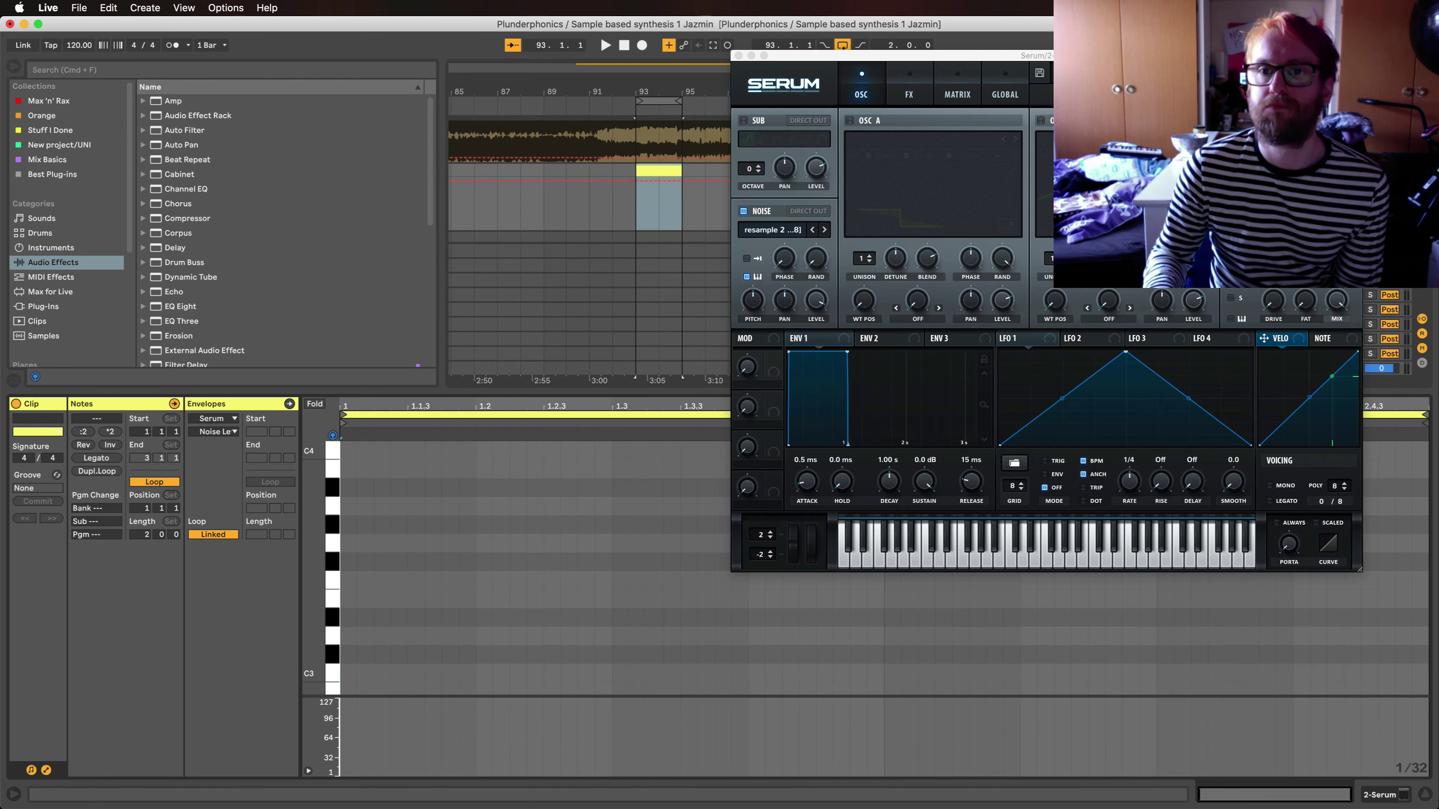
Step: Move the Serum window to uncover the master track and audition the C3 key again
{"action": "left_click_drag", "start_coordinate": [991, 55], "coordinate": [676, 59]}
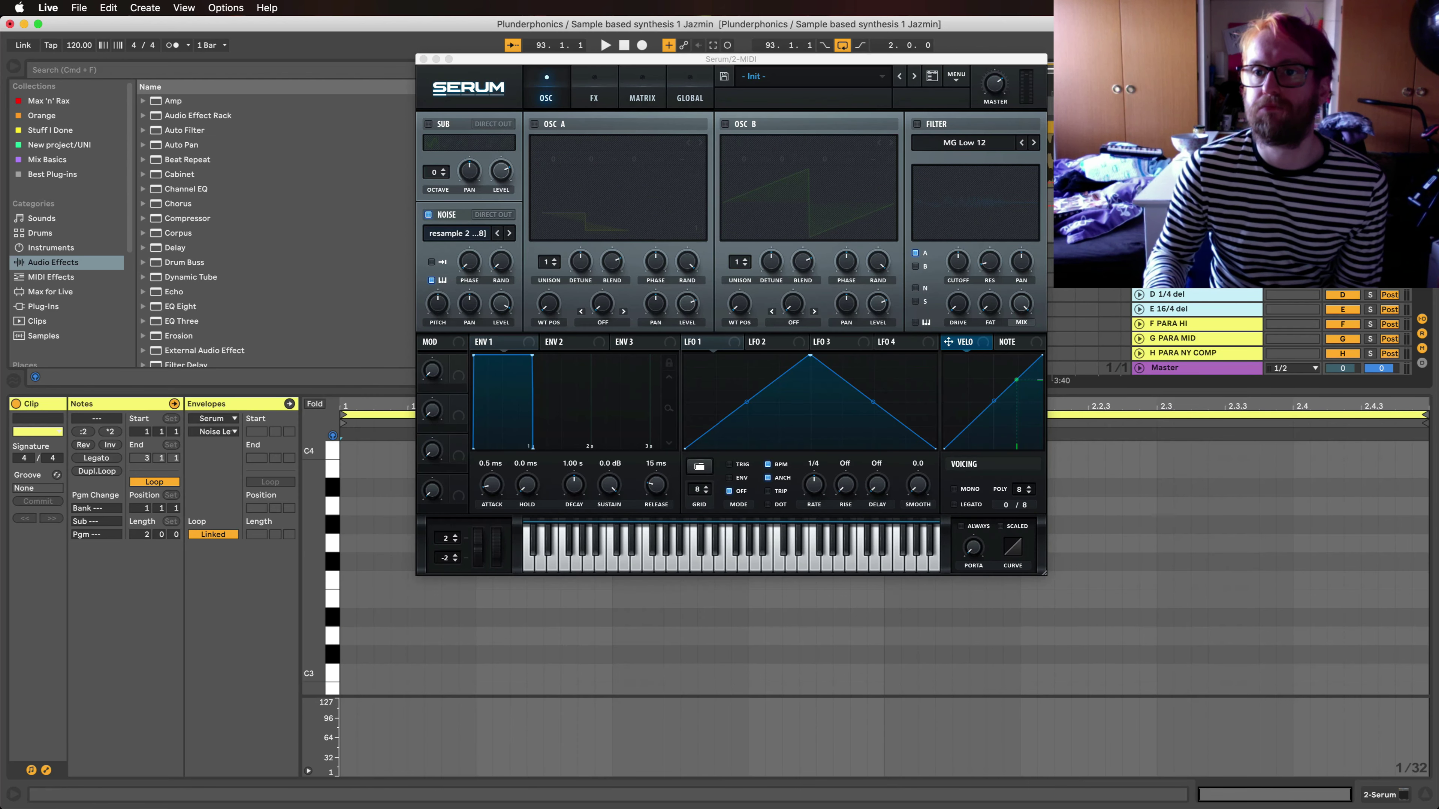
{"action": "left_click", "coordinate": [333, 676]}
{"action": "left_click", "coordinate": [331, 673]}
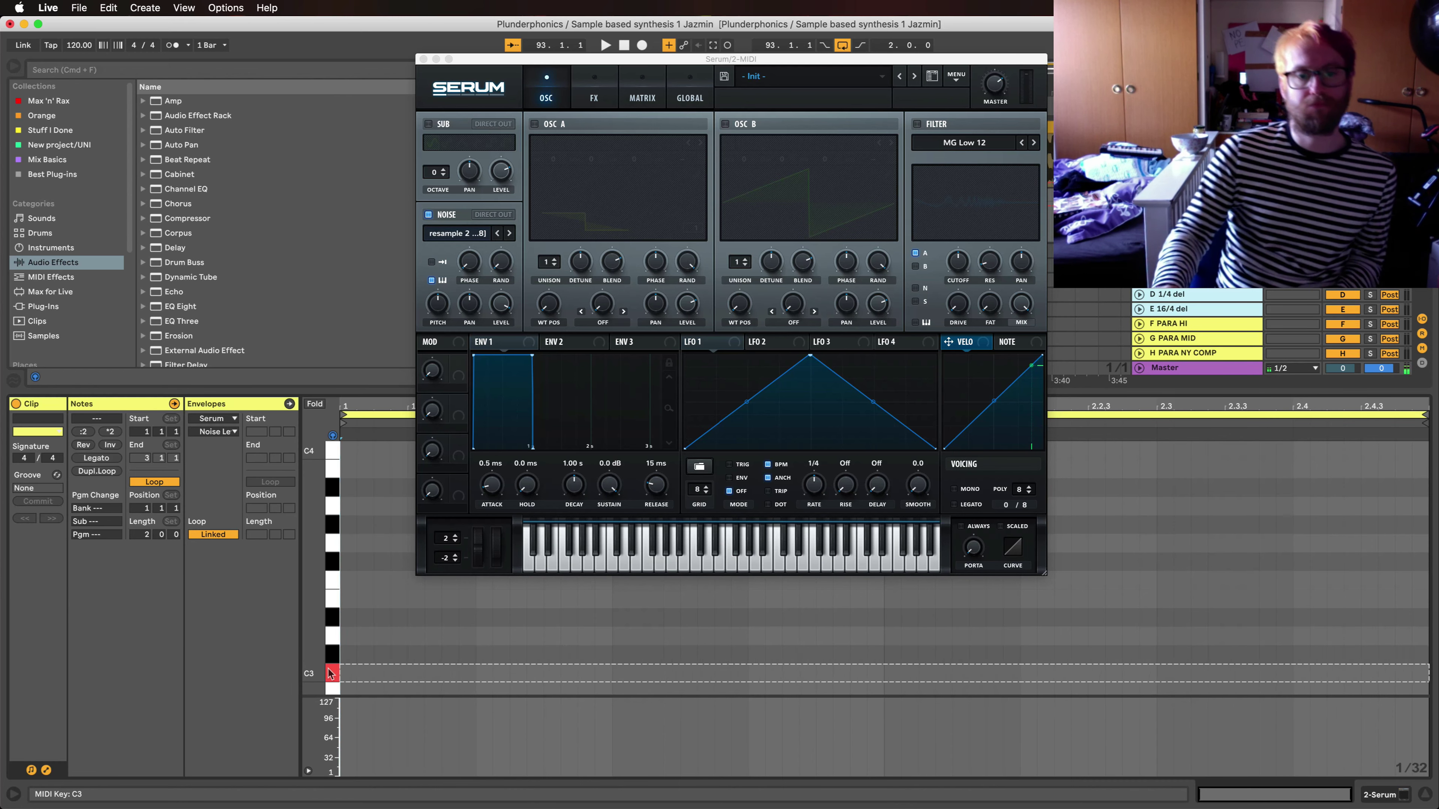
{"action": "left_click", "coordinate": [328, 670]}
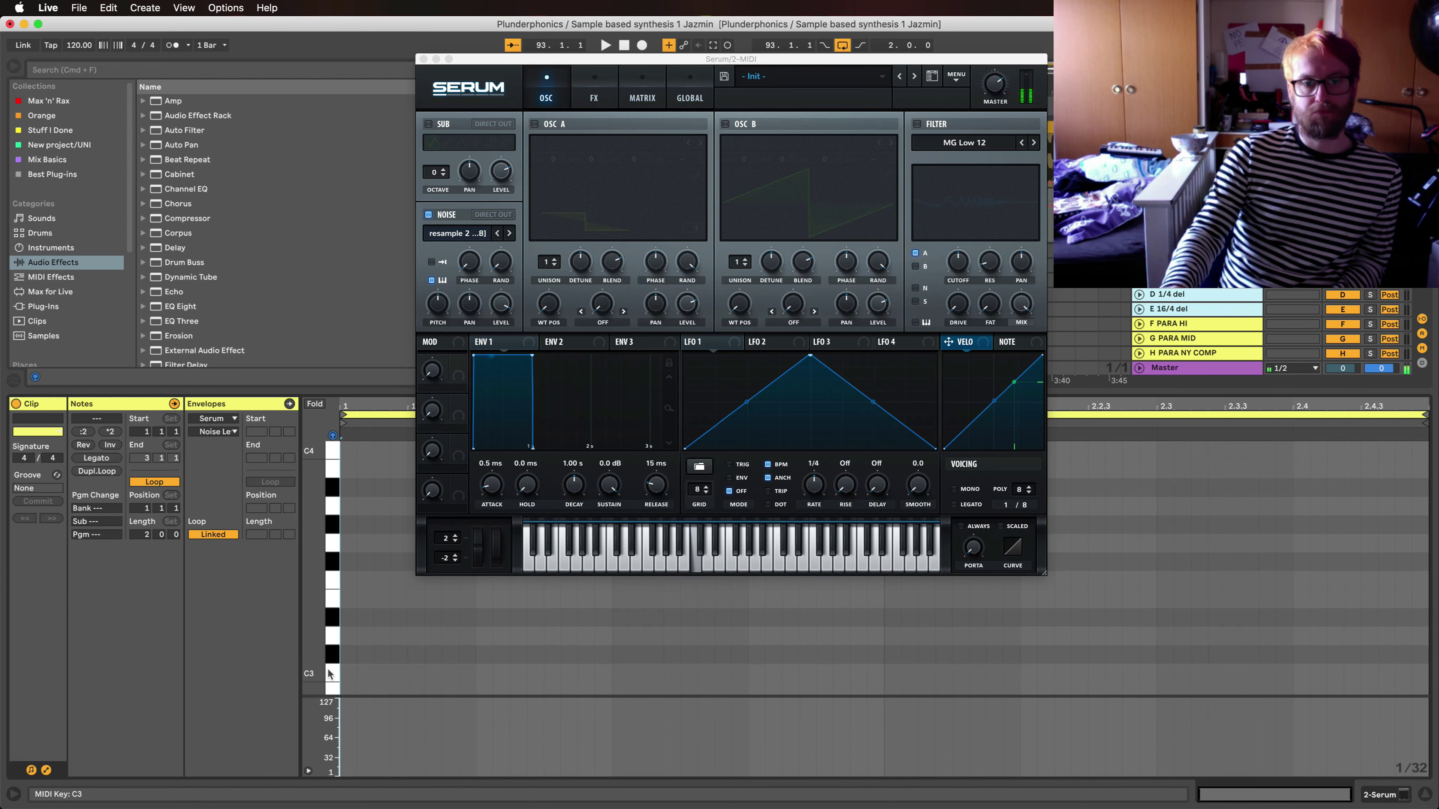
Step: Set the grid to 1/8, add C3 notes at 1.1, 1.2.3 and 1.4, duplicate the bar into bar two and play the loop
{"action": "right_click", "coordinate": [523, 640]}
{"action": "left_click", "coordinate": [592, 587]}
{"action": "double_click", "coordinate": [380, 673]}
{"action": "double_click", "coordinate": [583, 673]}
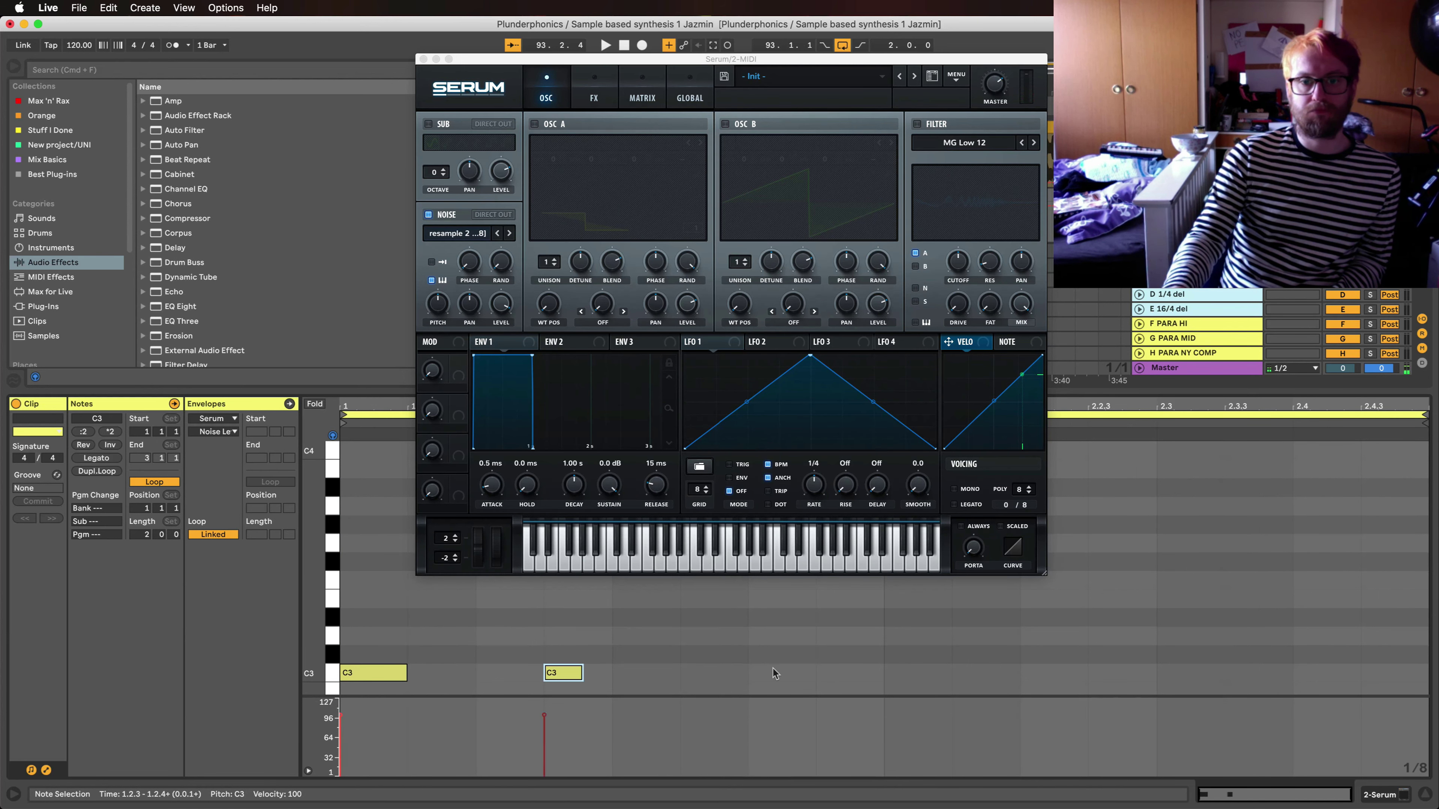
{"action": "double_click", "coordinate": [788, 673]}
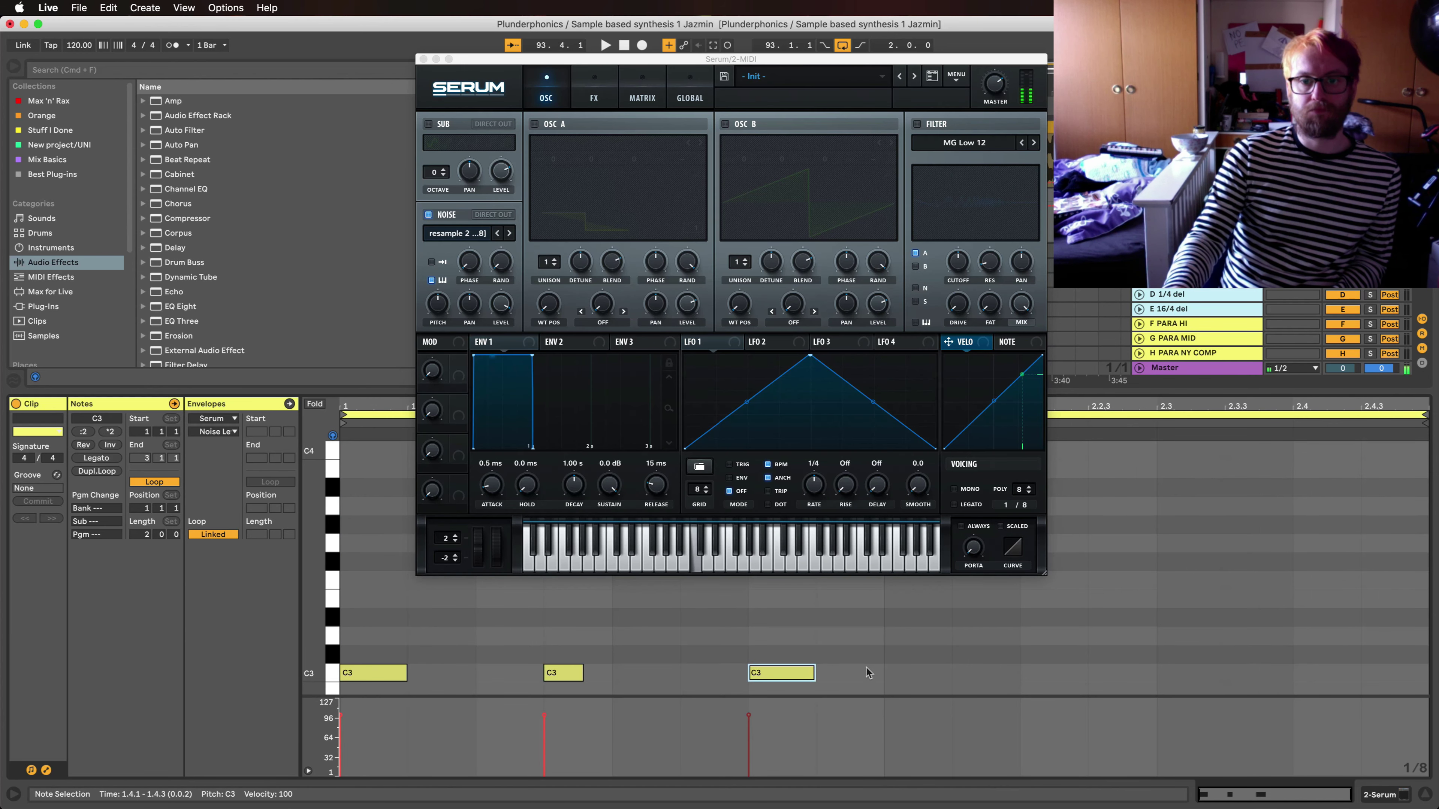
{"action": "left_click_drag", "start_coordinate": [882, 672], "coordinate": [340, 663]}
{"action": "key", "text": "super+d"}
{"action": "key", "text": "space"}
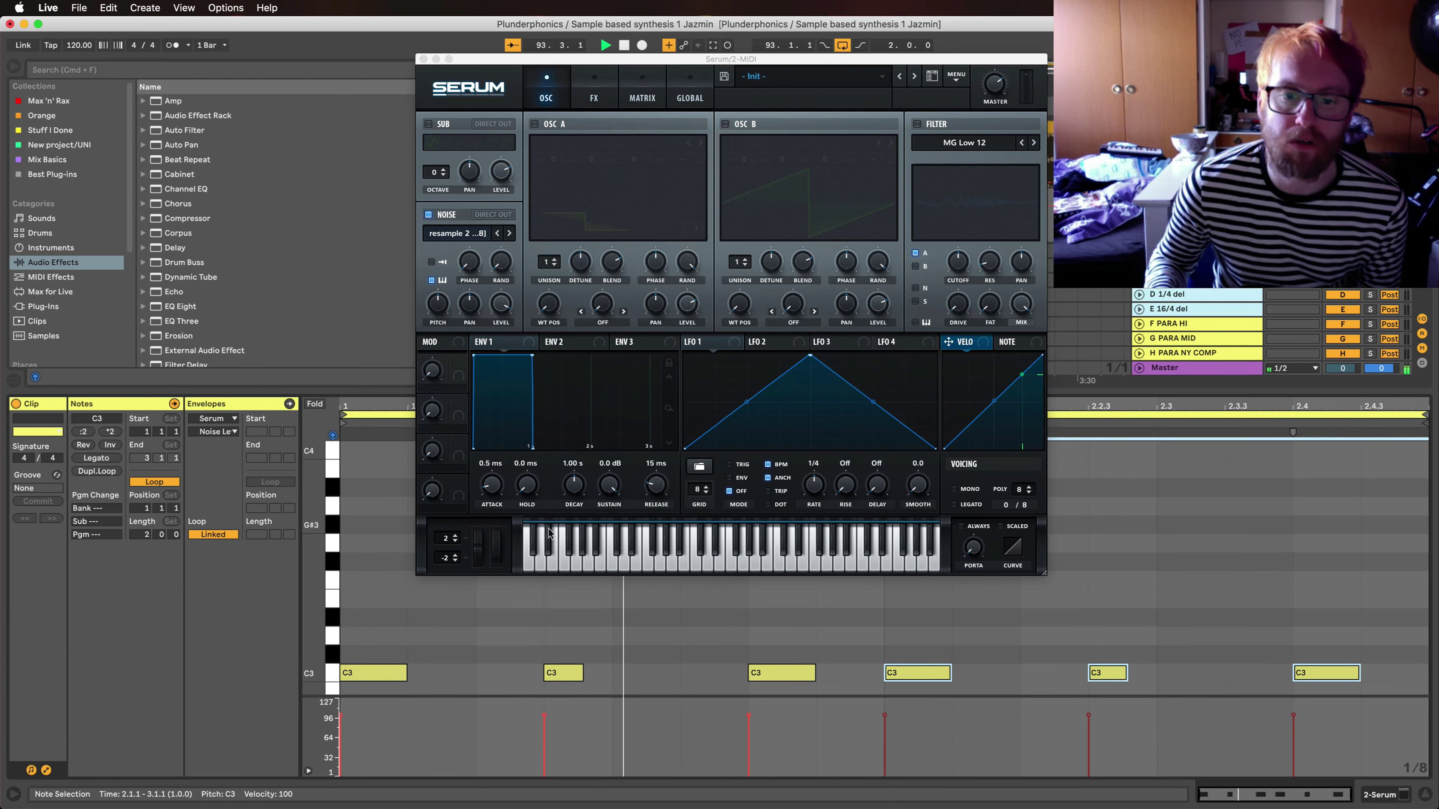
{"action": "scroll", "coordinate": [562, 627], "scroll_direction": "down", "scroll_amount": 2}
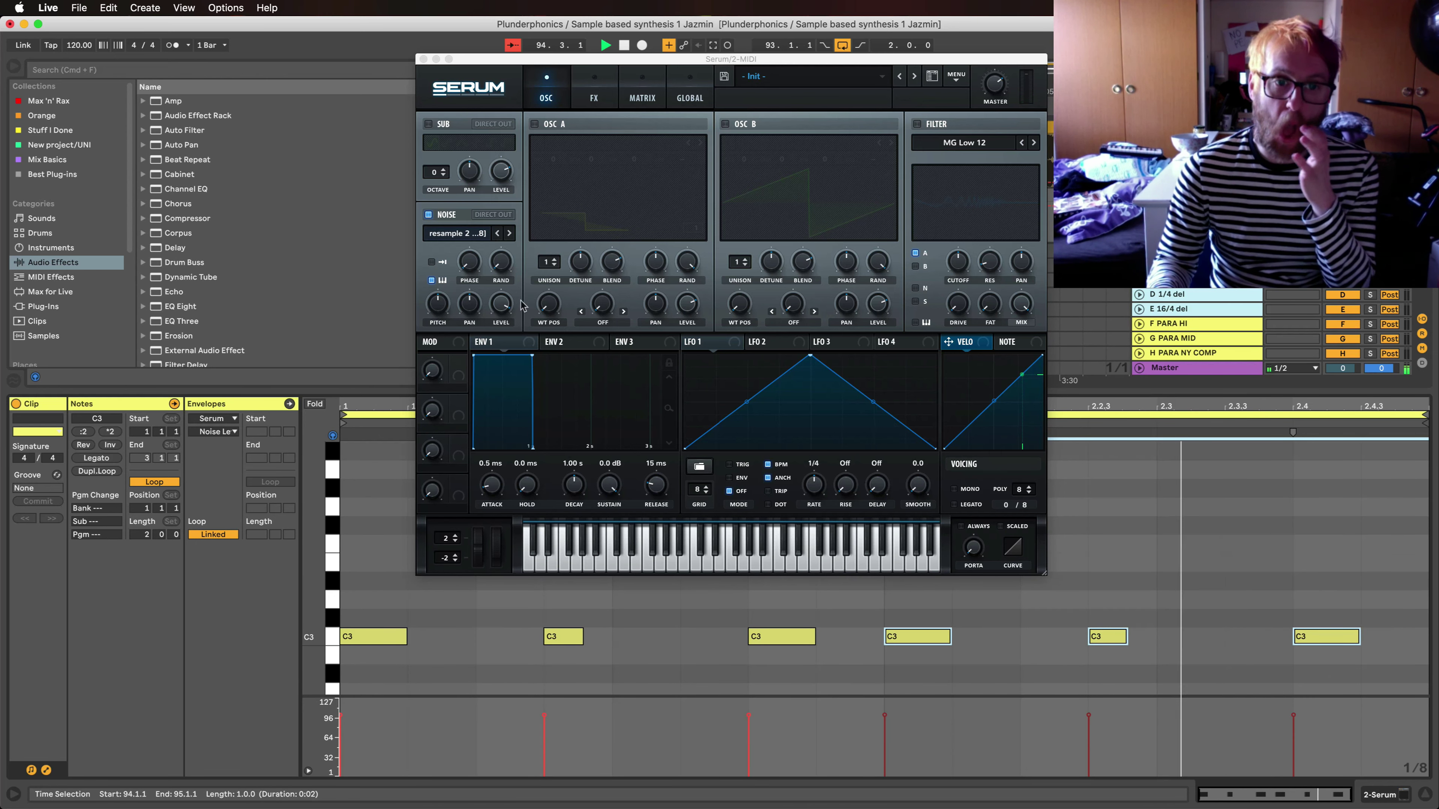
Step: Undo the pattern duplication and duplicate the first bar's notes into bar two again
{"action": "left_click_drag", "start_coordinate": [345, 636], "coordinate": [345, 635]}
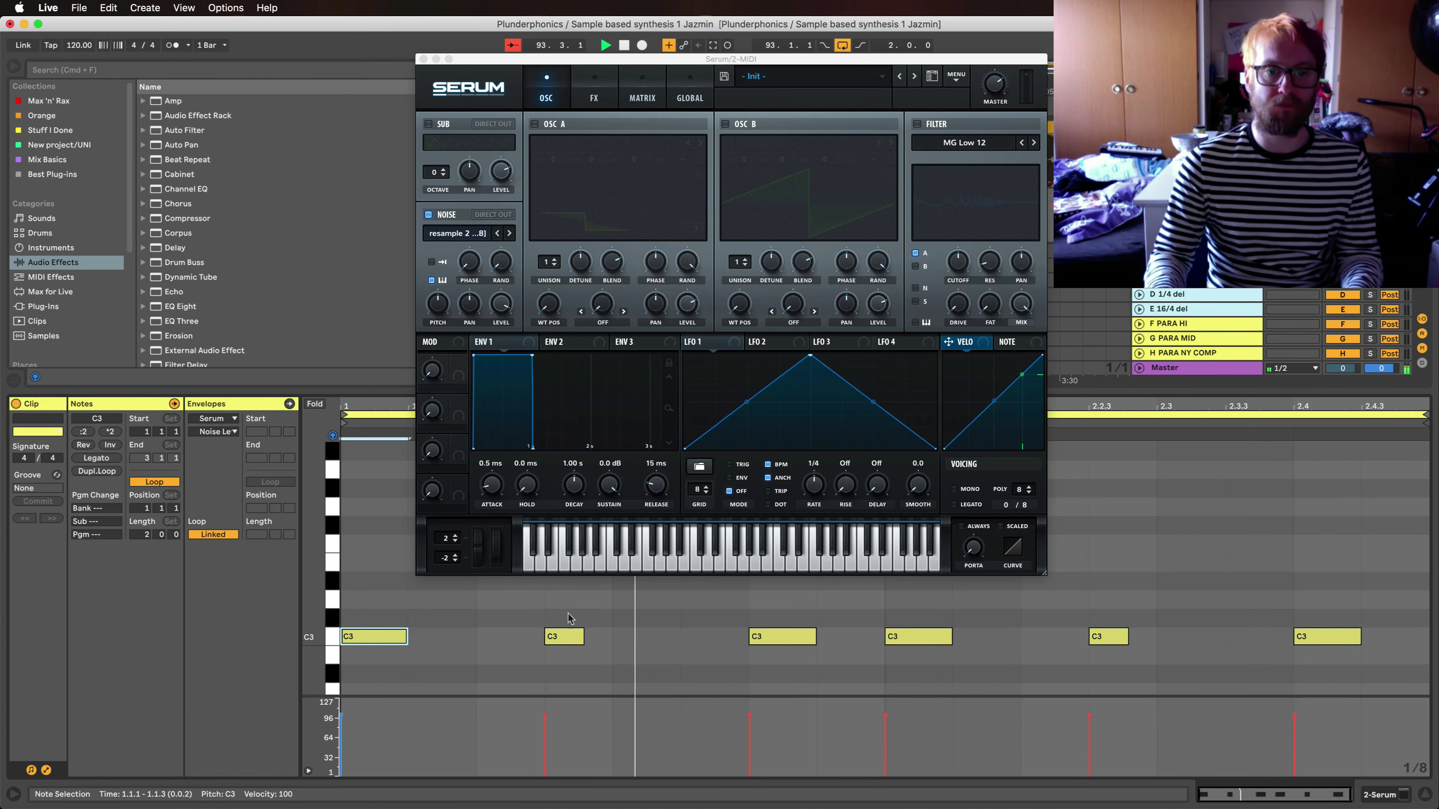
{"action": "key", "text": "super+z"}
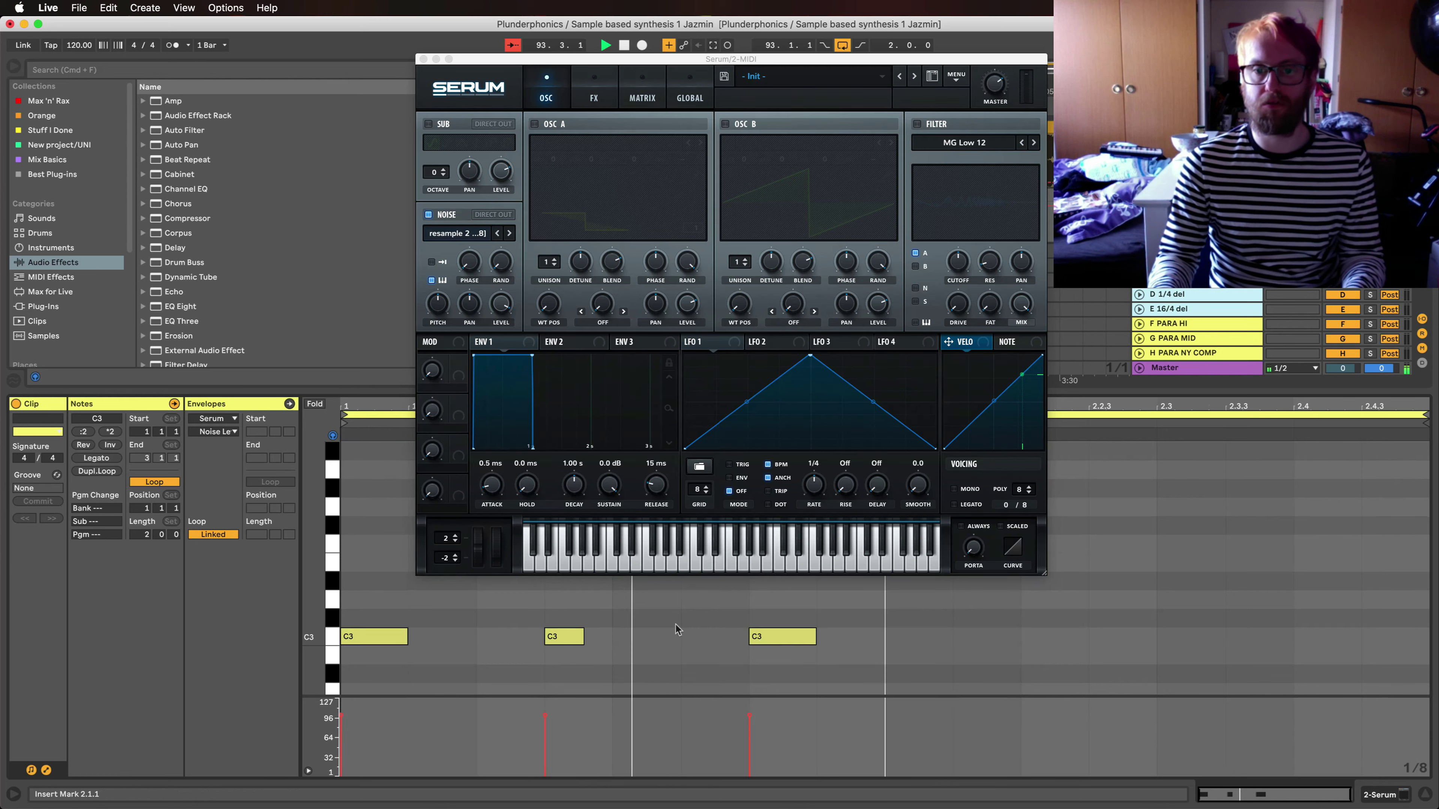
{"action": "left_click", "coordinate": [390, 641]}
{"action": "key", "text": "super+d"}
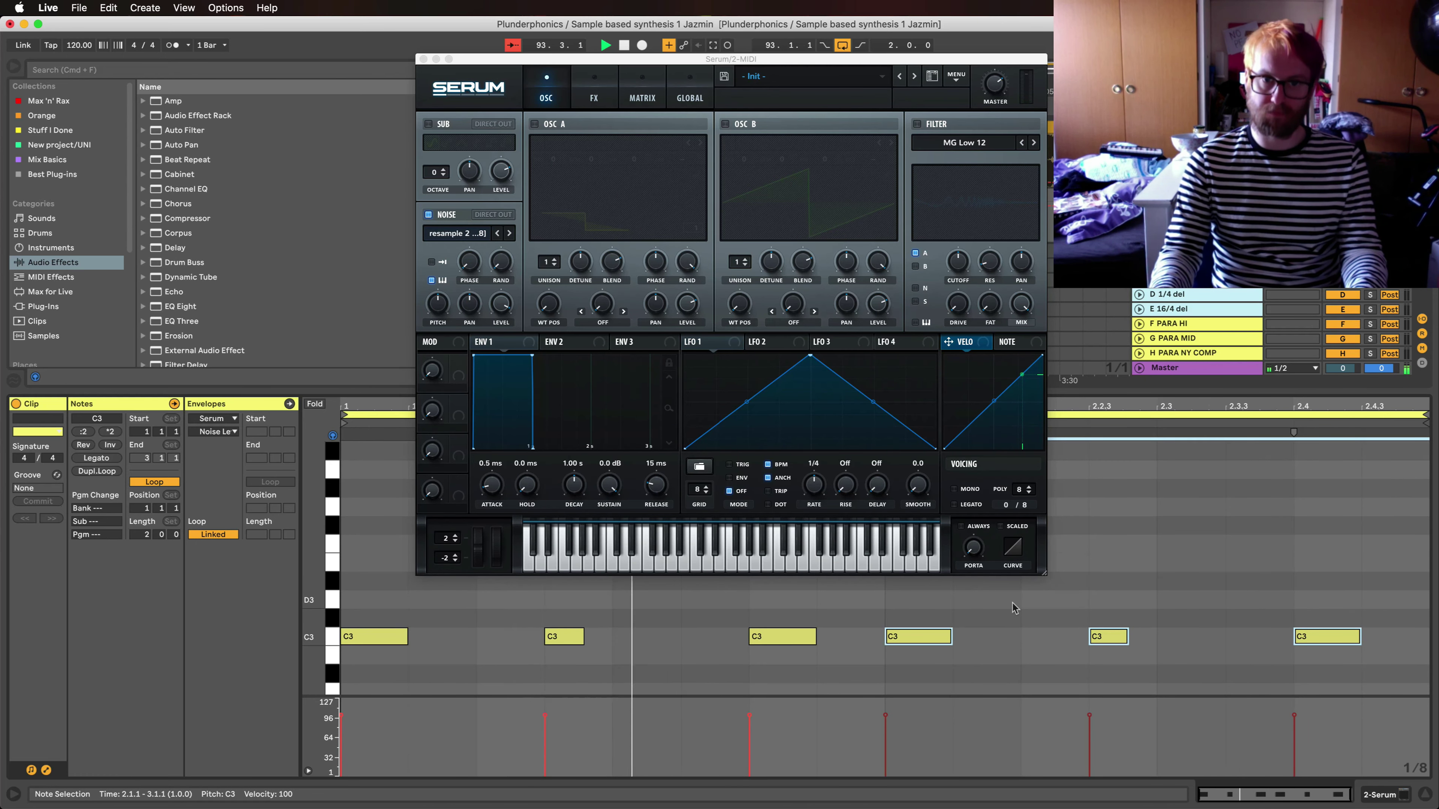
Step: Set the grid to 1/16 and draw extra C3 sixteenth notes at 1.3.2, 2.3.3 and 2.4.4
{"action": "right_click", "coordinate": [1249, 540]}
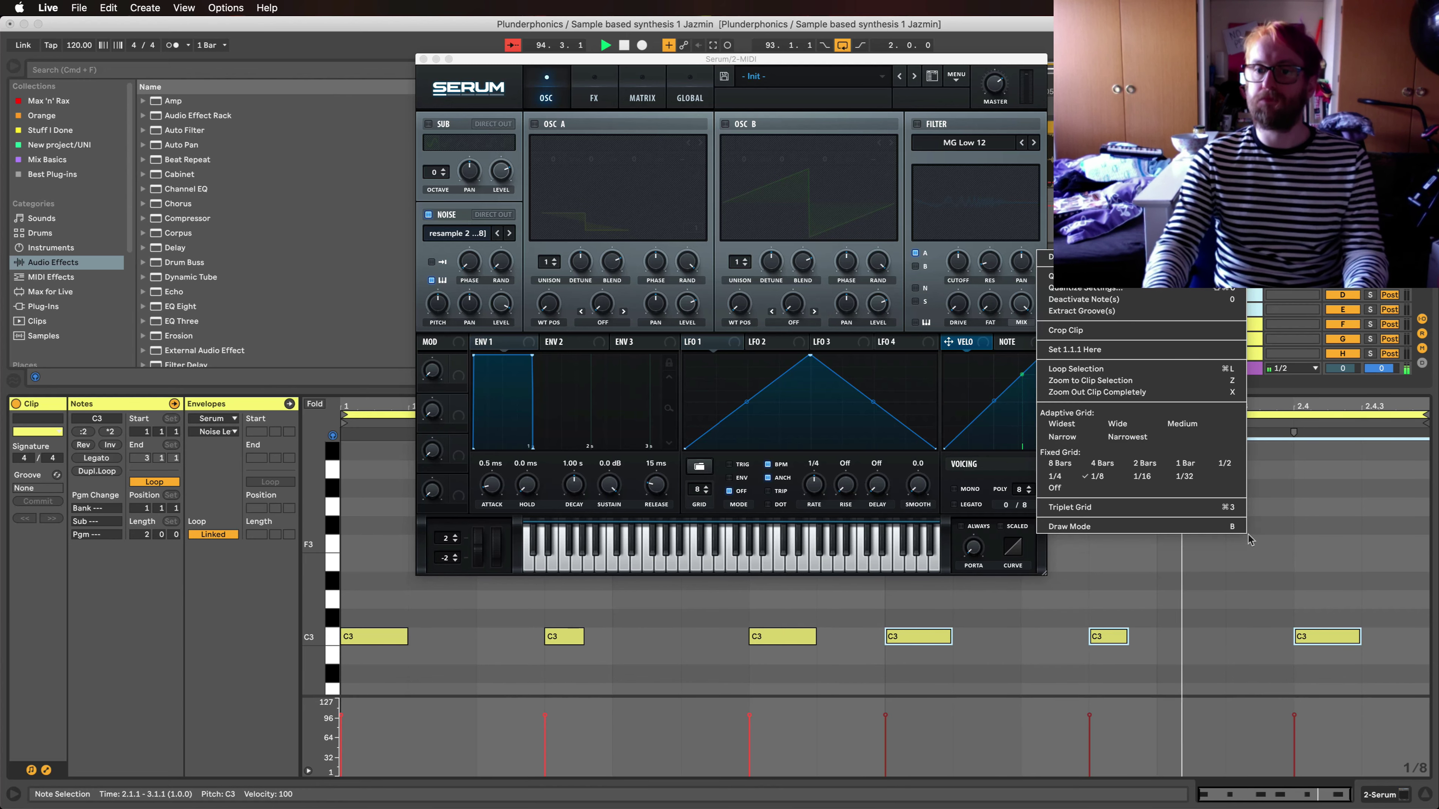
{"action": "left_click", "coordinate": [1141, 477]}
{"action": "key", "text": "b"}
{"action": "left_click", "coordinate": [662, 636]}
{"action": "left_click", "coordinate": [1242, 636]}
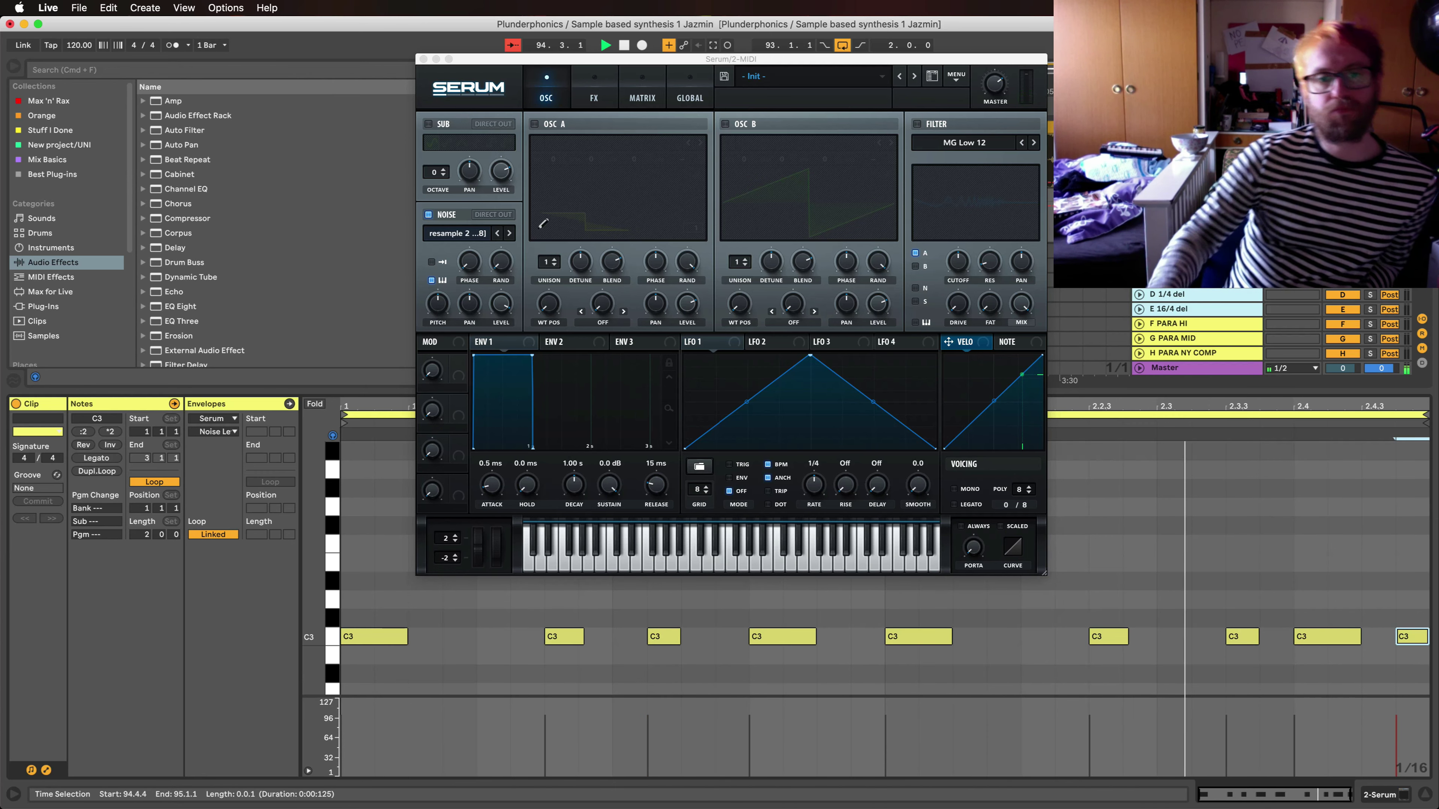
Step: Raise the noise oscillator's phase randomness and transpose all the clip's C3 notes up to G4
{"action": "left_click_drag", "start_coordinate": [500, 262], "coordinate": [514, 177]}
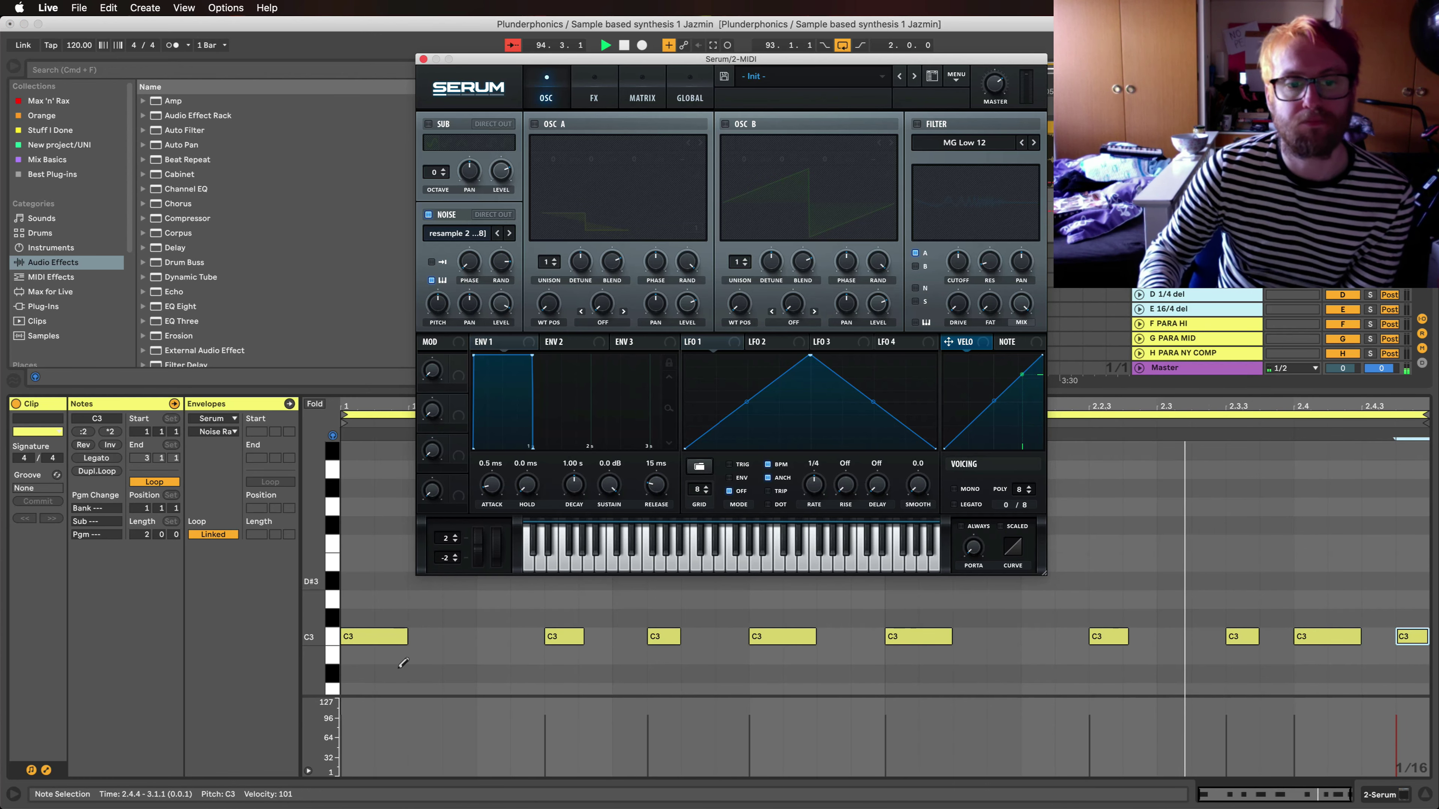
{"action": "left_click", "coordinate": [333, 637]}
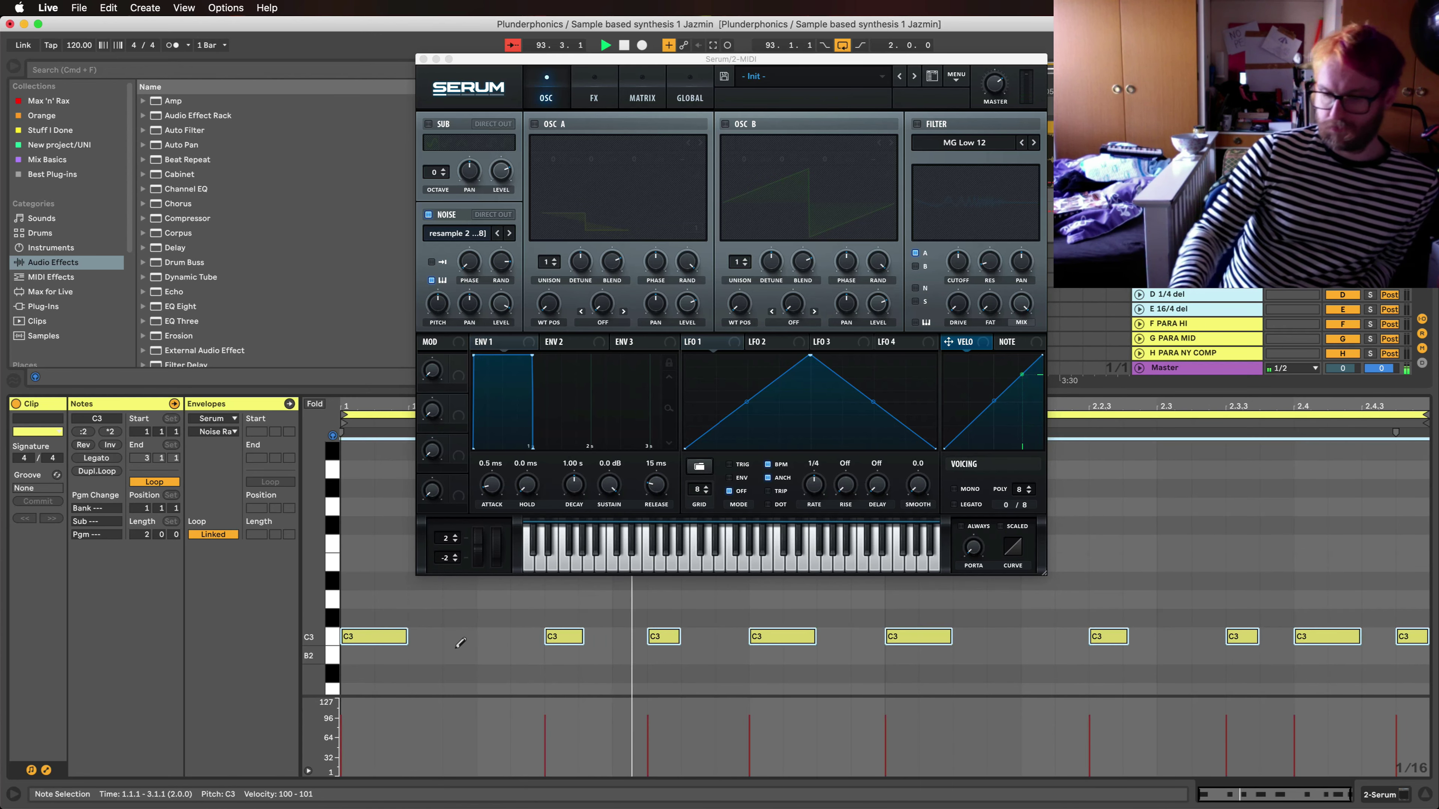
{"action": "key", "text": "shift+Up"}
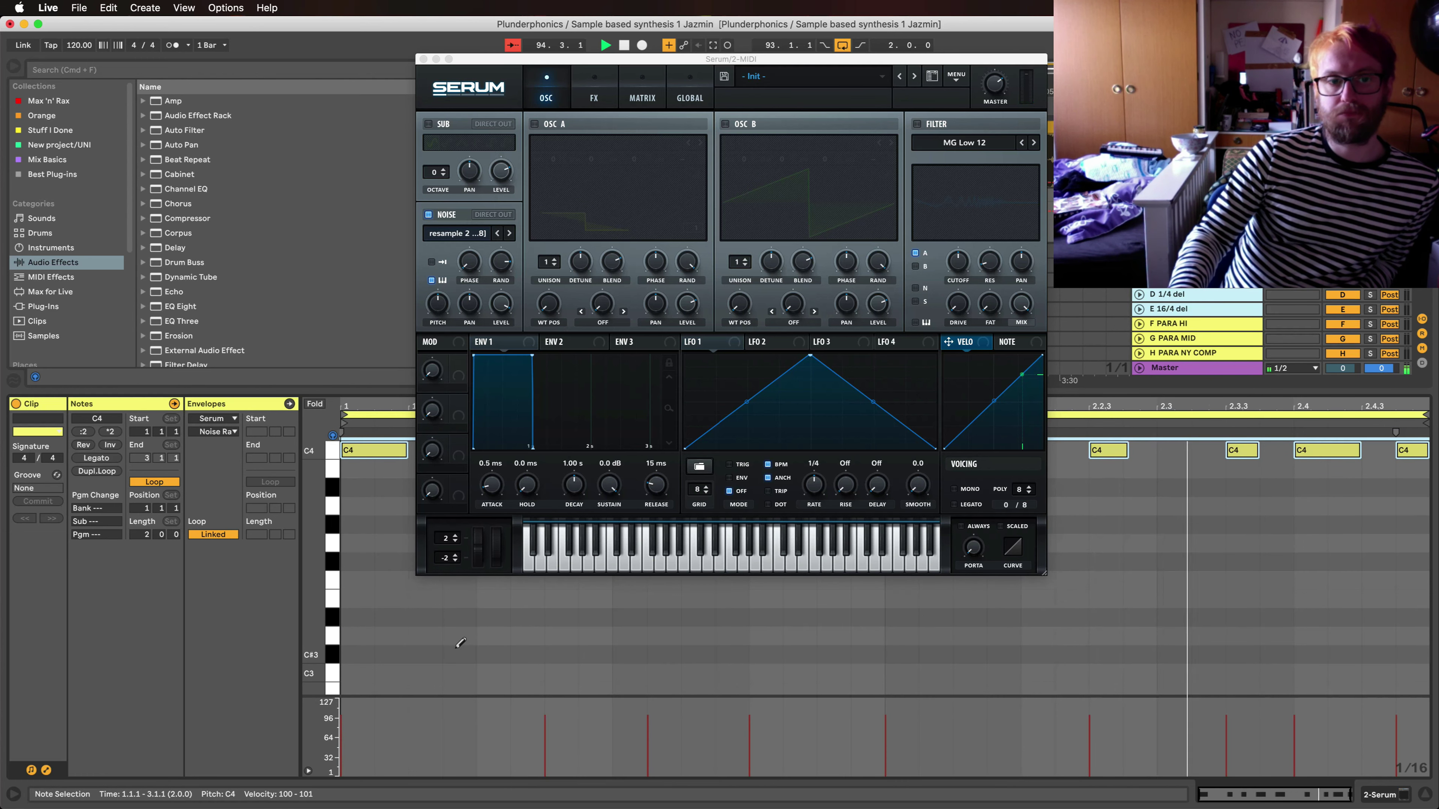
{"action": "key", "text": "Up"}
{"action": "key", "text": "Up"}
{"action": "key", "text": "Up"}
{"action": "key", "text": "Up"}
{"action": "key", "text": "Up"}
{"action": "key", "text": "Up"}
{"action": "key", "text": "Up"}
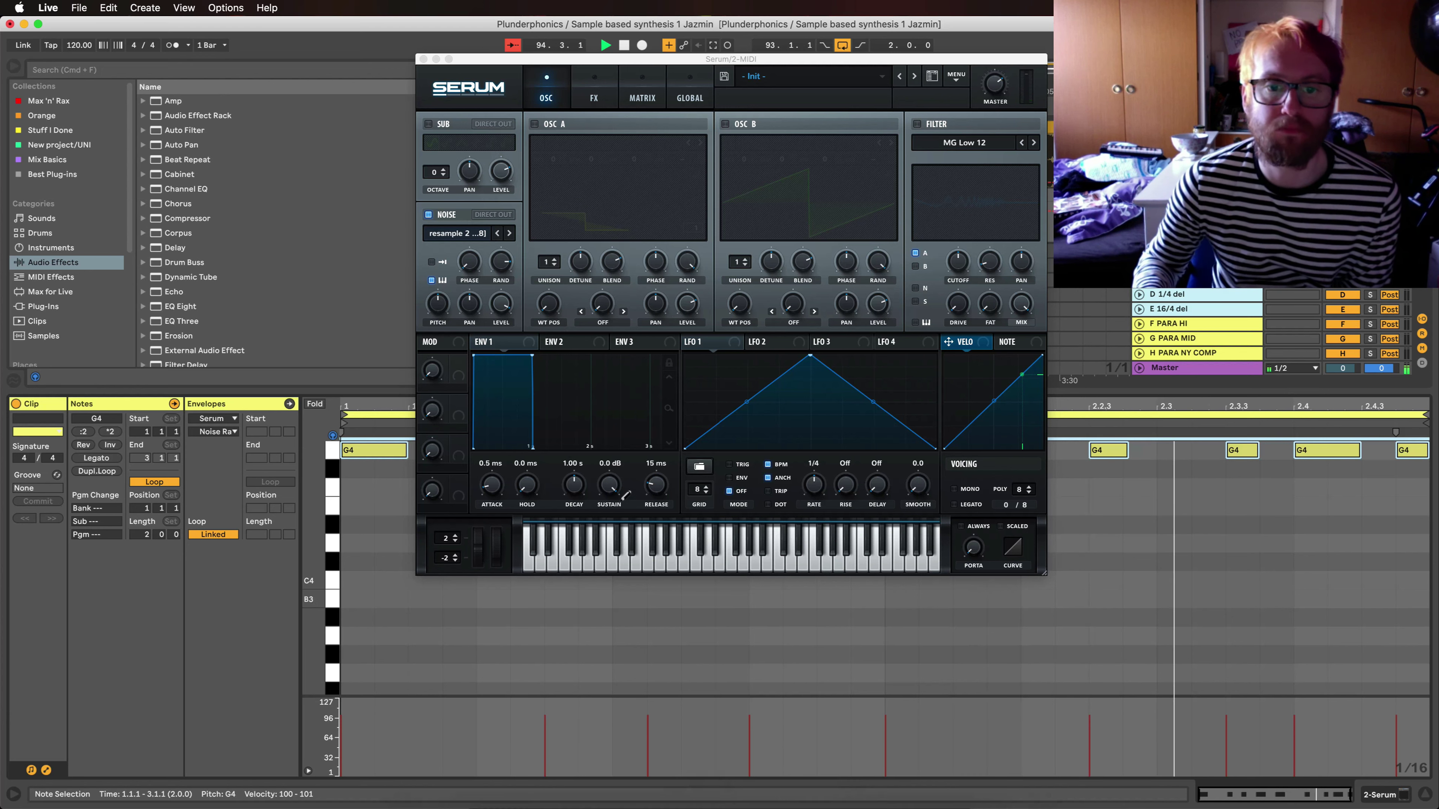
Step: Set envelope 1's release to 1.28 s and adjust the noise oscillator's level
{"action": "left_click", "coordinate": [658, 480]}
{"action": "left_click_drag", "start_coordinate": [659, 479], "coordinate": [666, 452]}
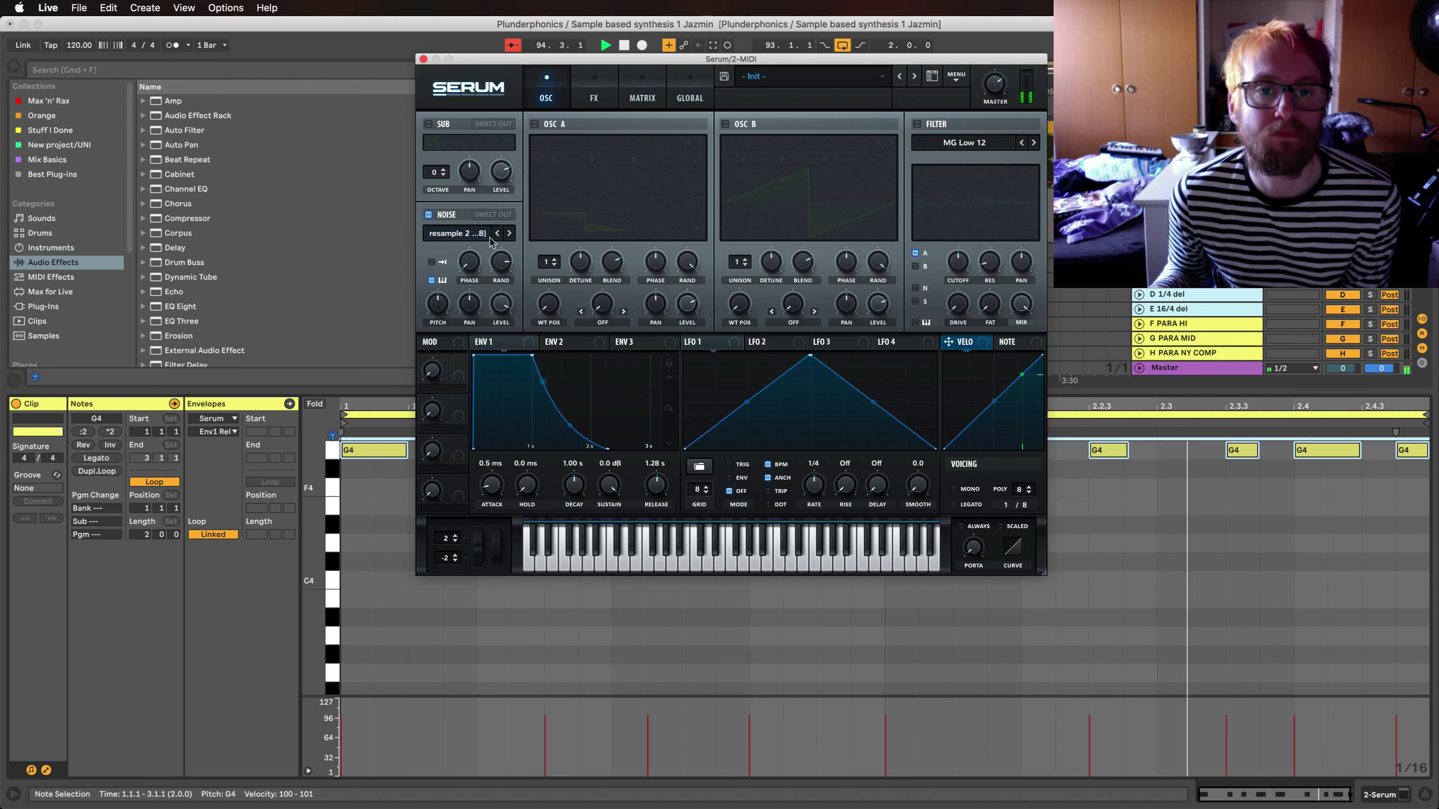
{"action": "left_click", "coordinate": [501, 305]}
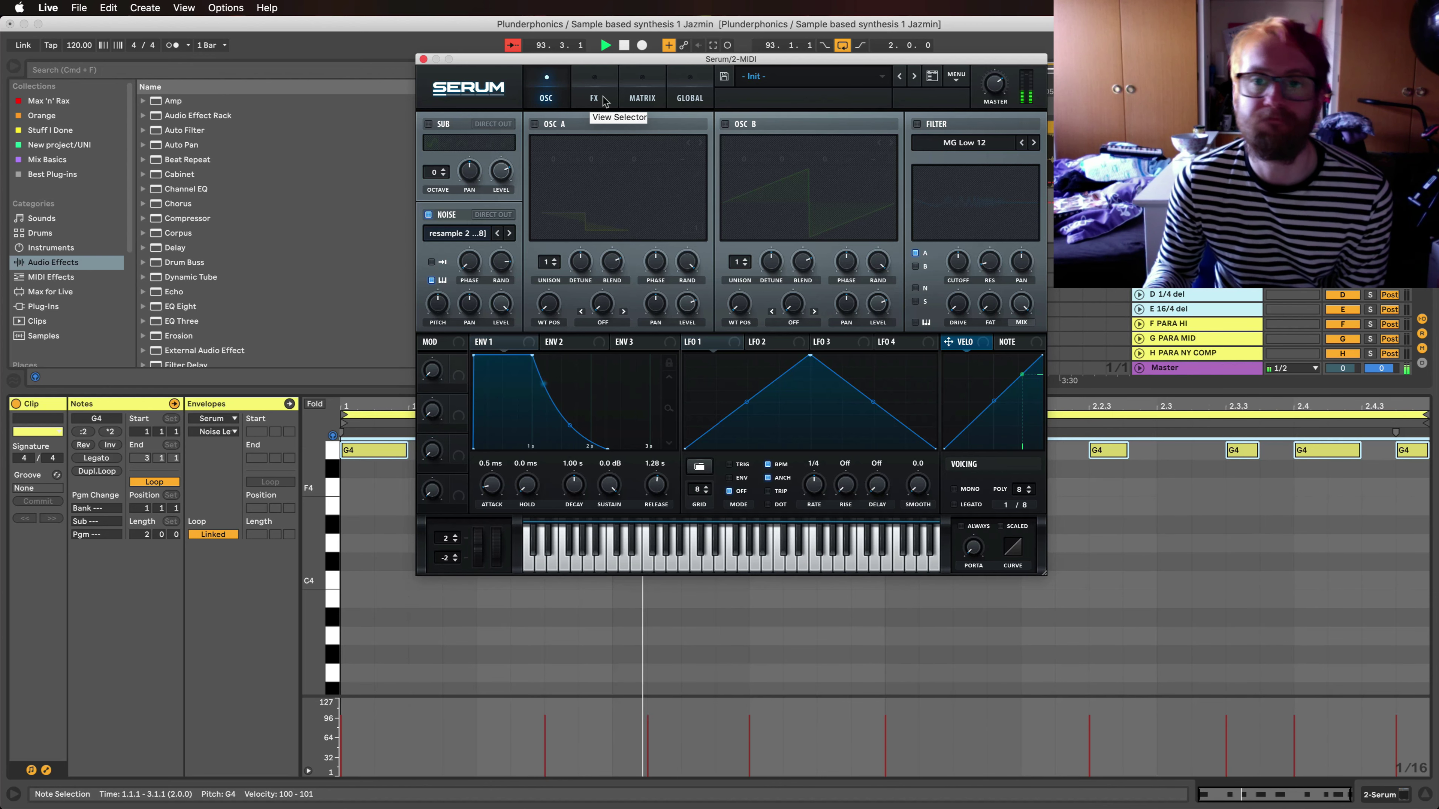
Step: Enable Serum's filter with the Low EQ 12 type and route the noise oscillator through it
{"action": "left_click", "coordinate": [964, 143]}
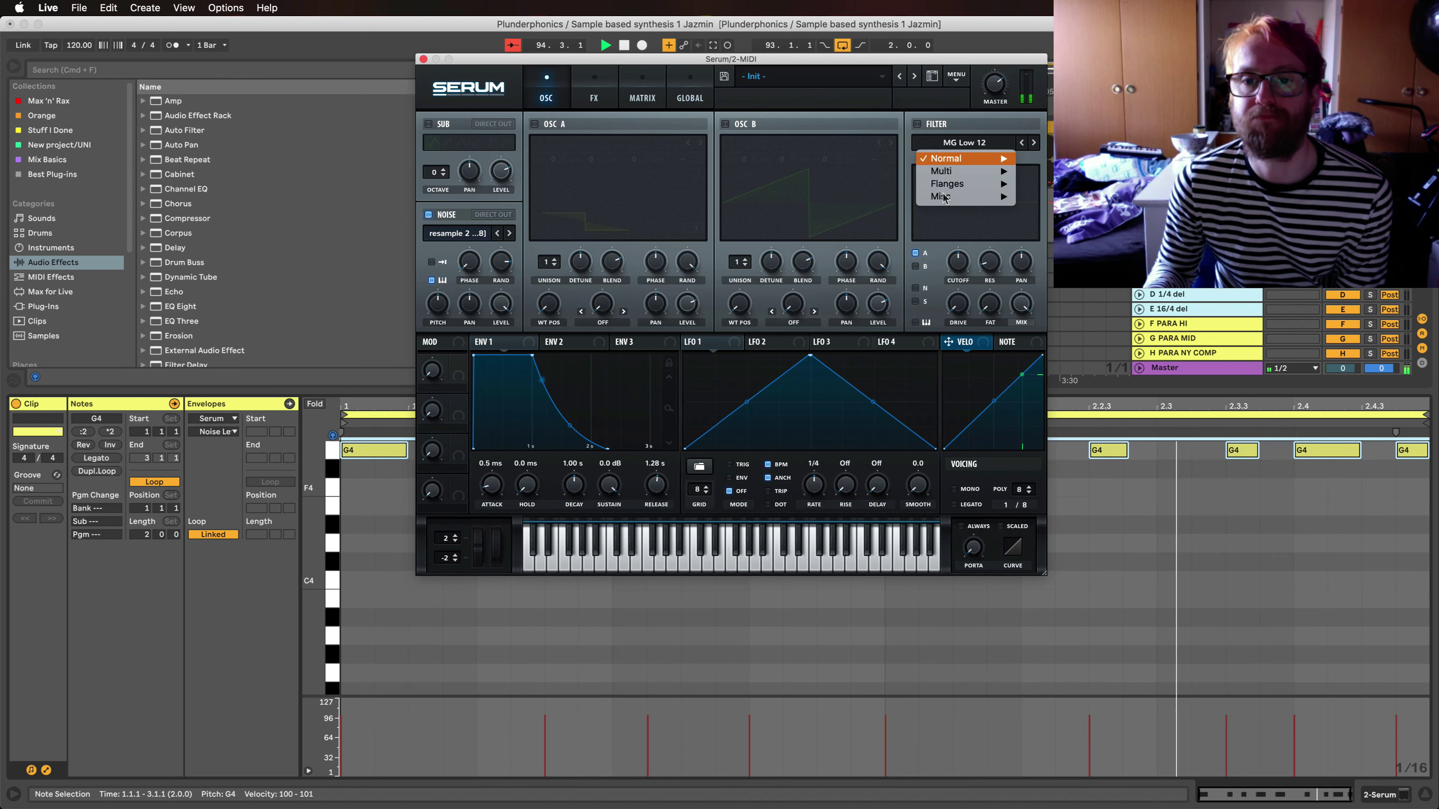
{"action": "mouse_move", "coordinate": [944, 196]}
{"action": "left_click", "coordinate": [1030, 211]}
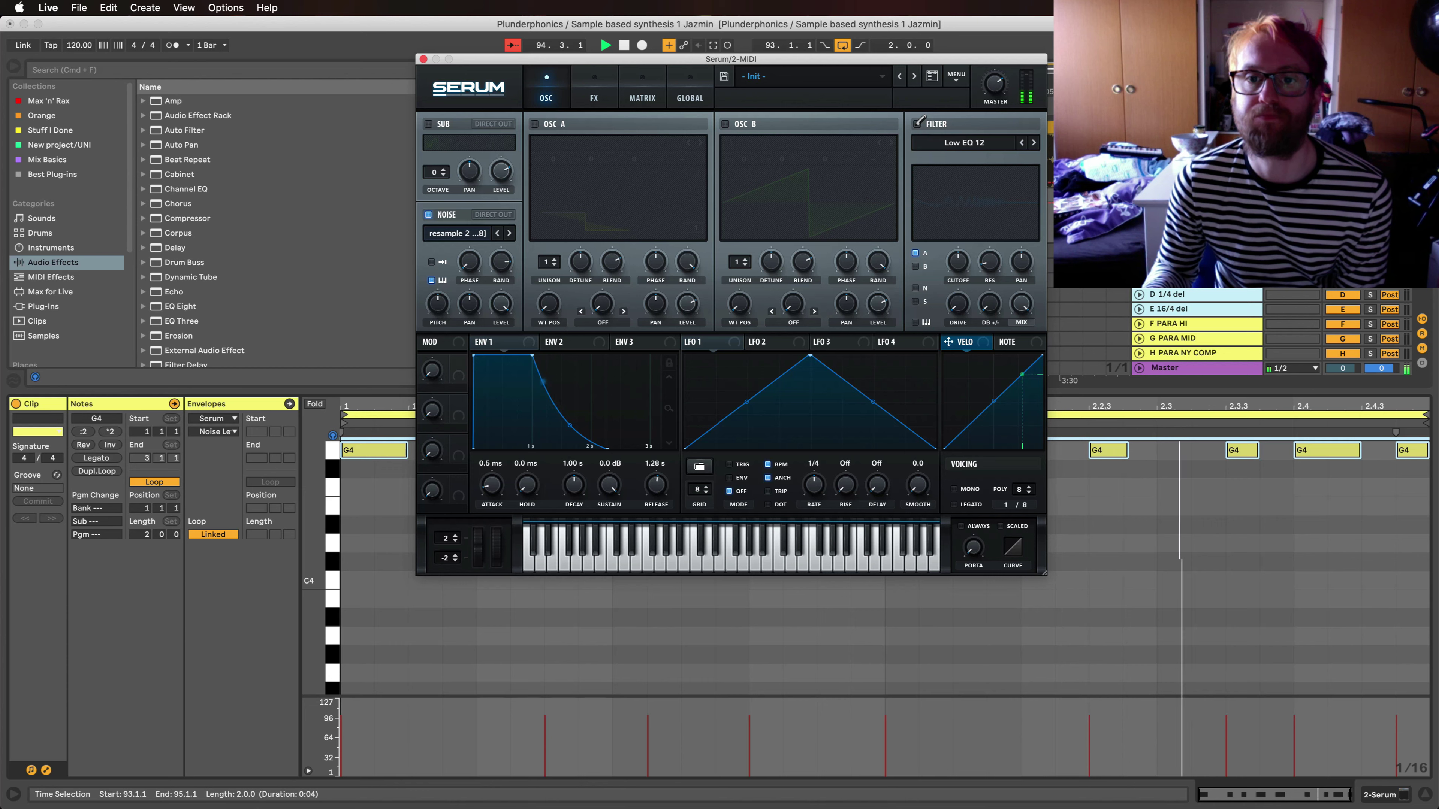
{"action": "left_click", "coordinate": [916, 124]}
{"action": "left_click", "coordinate": [915, 287]}
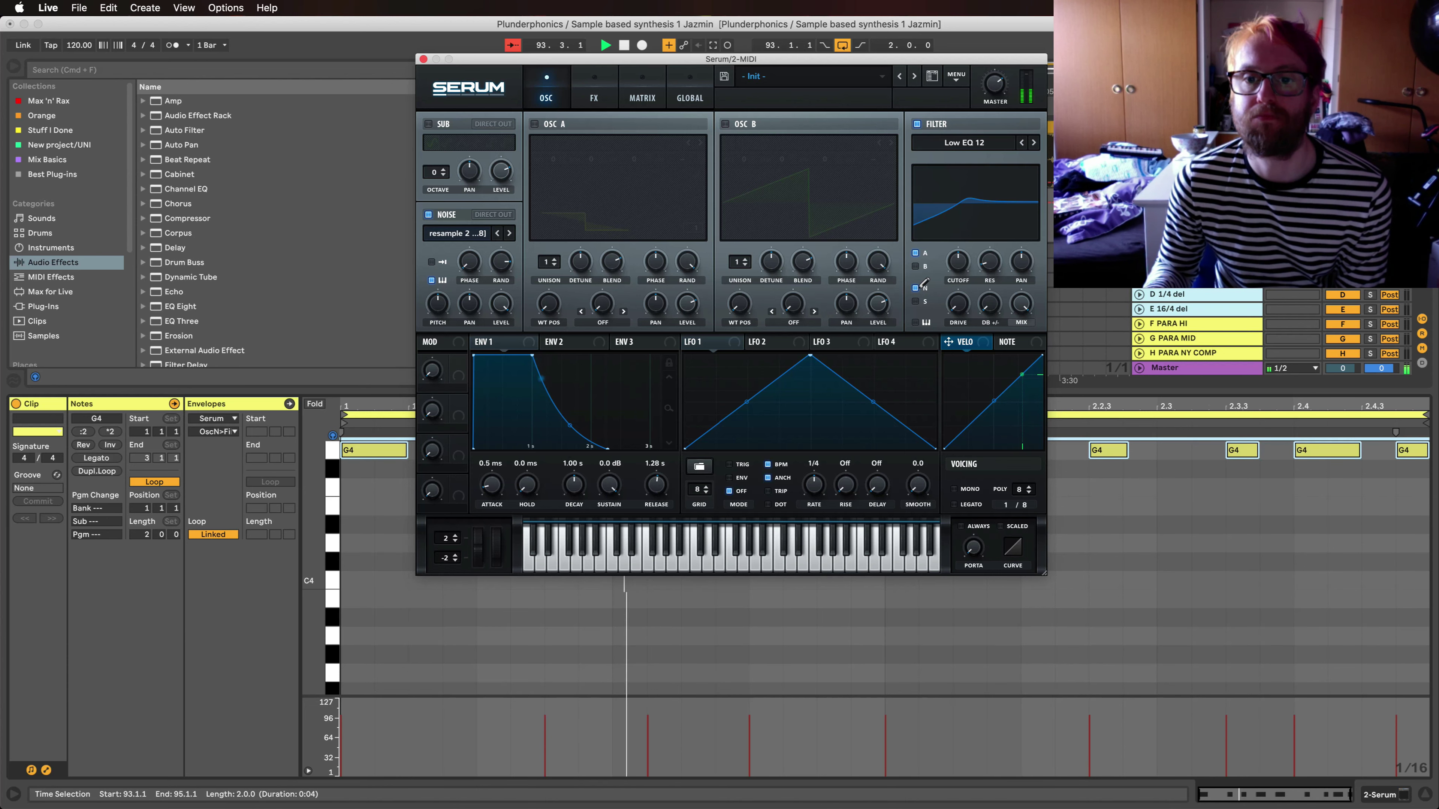
Step: Adjust the Low EQ 12 filter's resonance and dB +/- amount
{"action": "left_click_drag", "start_coordinate": [989, 262], "coordinate": [989, 240]}
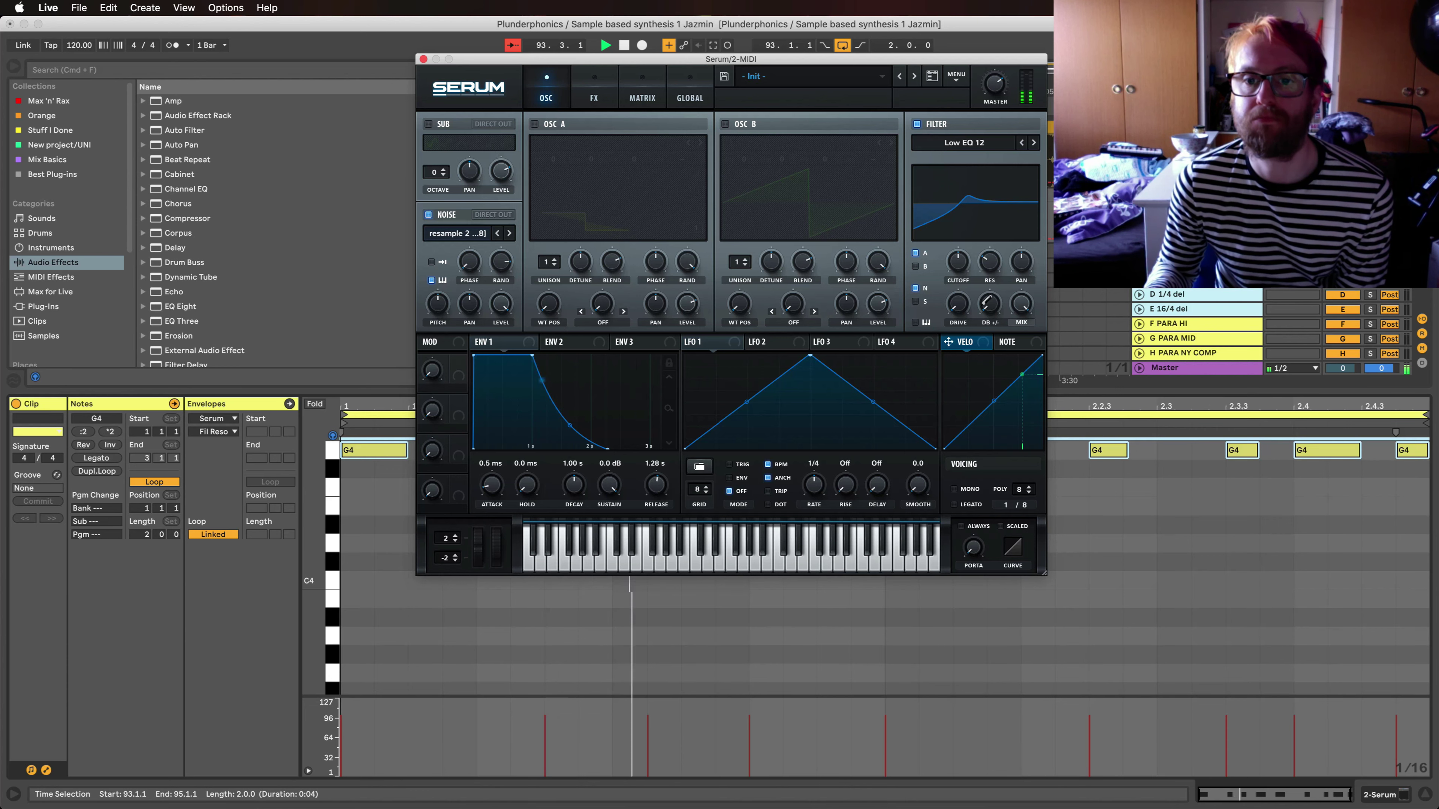
{"action": "left_click_drag", "start_coordinate": [988, 303], "coordinate": [986, 260]}
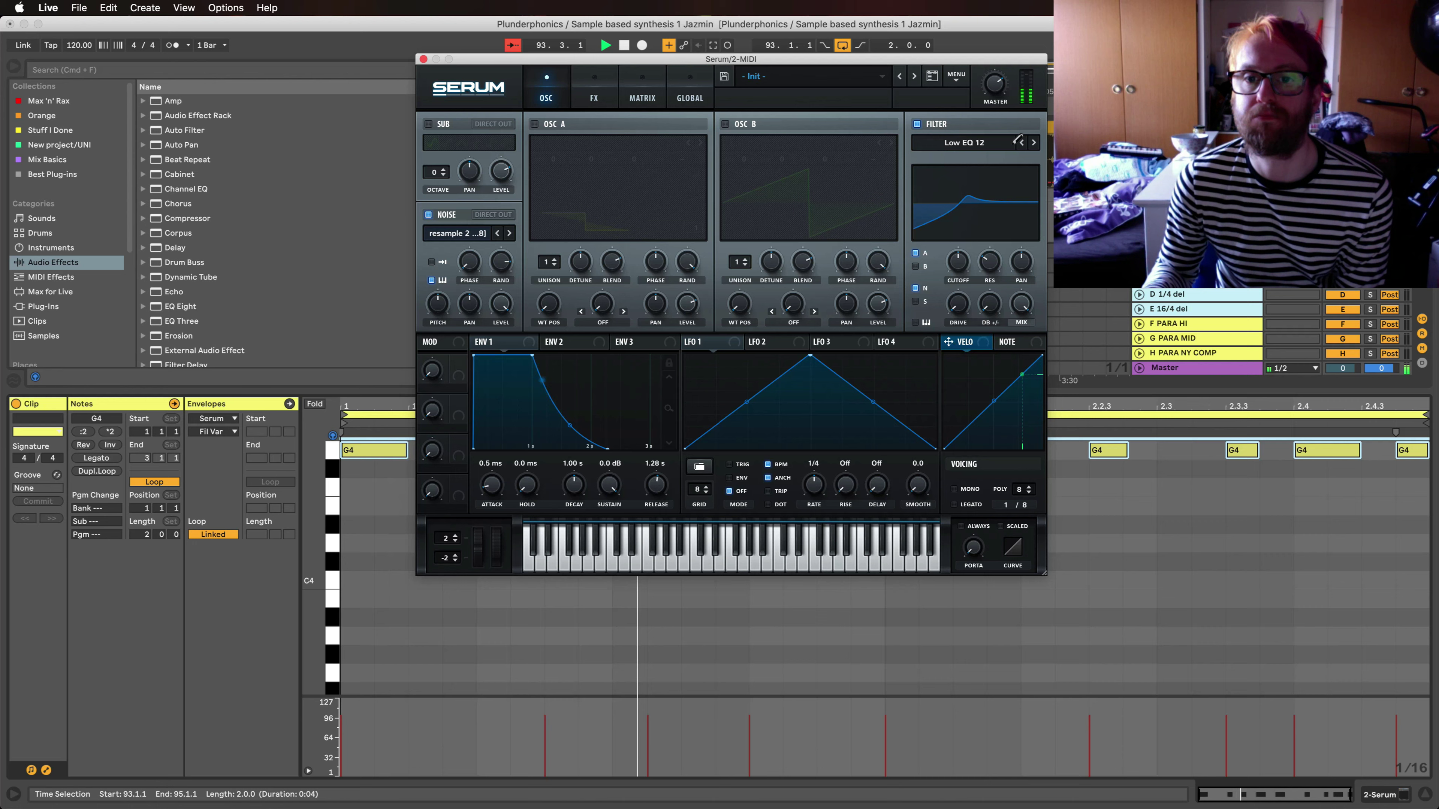
Step: Change the filter type to Combs and raise its resonance and drive
{"action": "left_click", "coordinate": [1033, 142]}
{"action": "left_click", "coordinate": [1034, 143]}
{"action": "left_click", "coordinate": [1035, 142]}
{"action": "left_click", "coordinate": [1035, 142]}
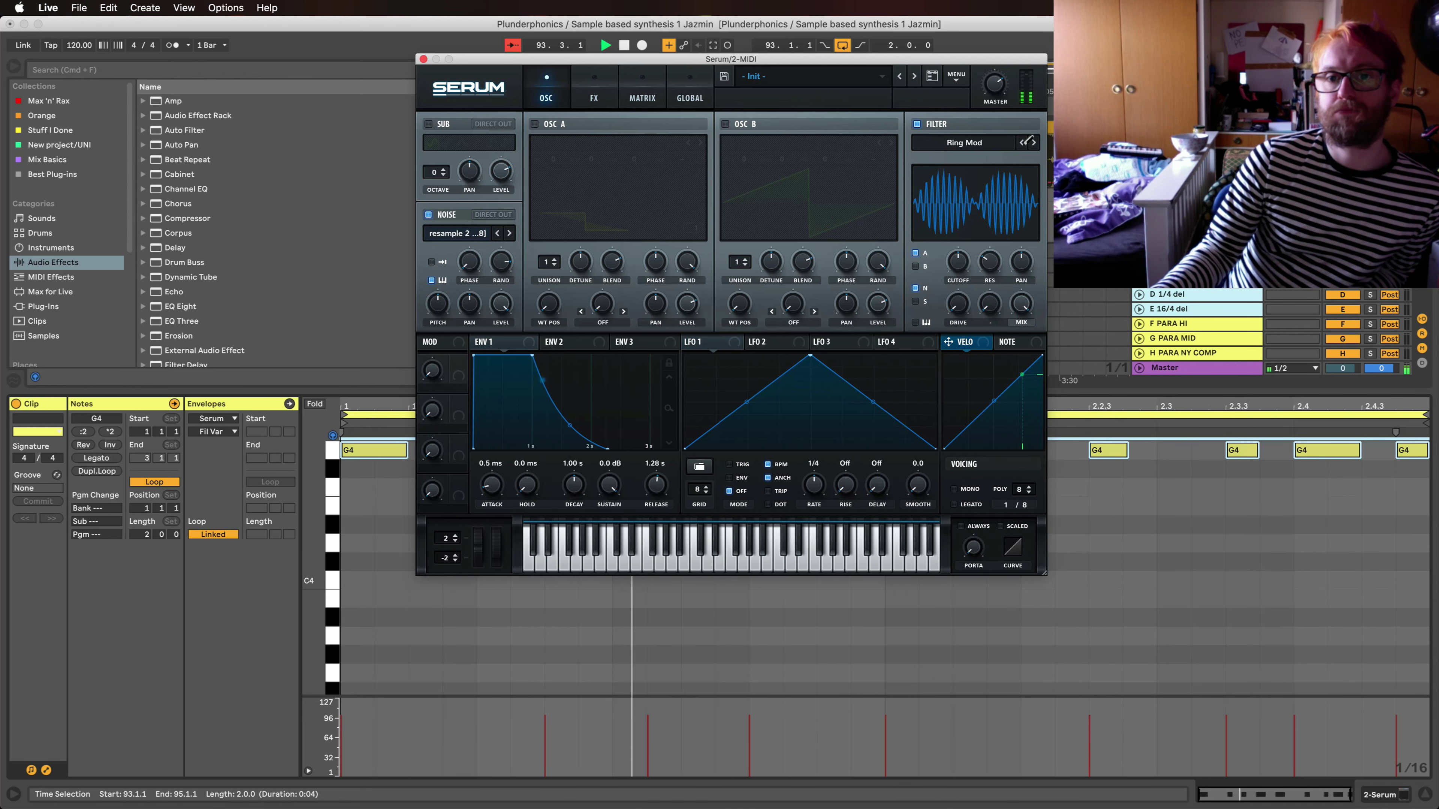
{"action": "left_click", "coordinate": [1035, 142]}
{"action": "left_click", "coordinate": [1035, 143]}
{"action": "left_click", "coordinate": [1034, 142]}
{"action": "left_click", "coordinate": [1035, 142]}
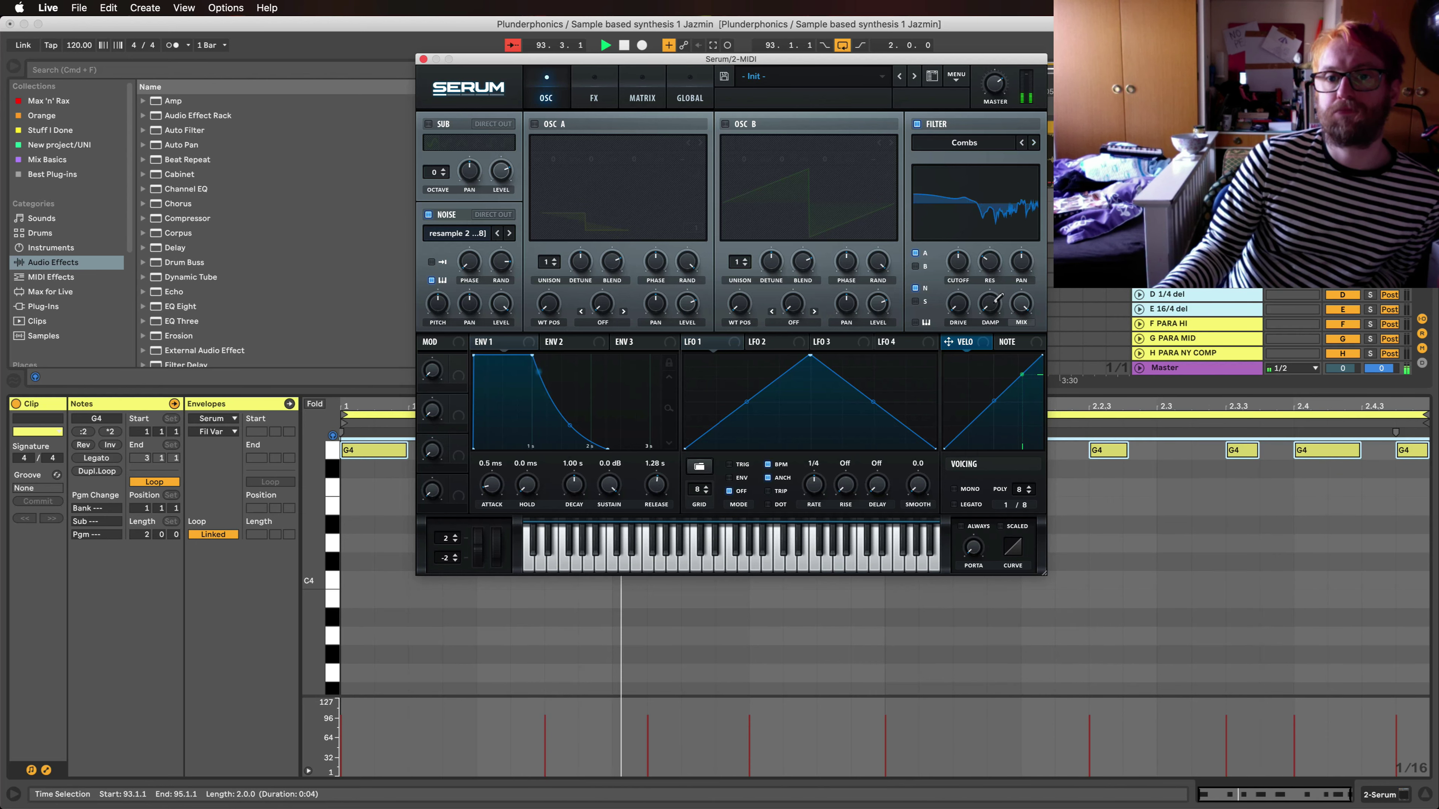
{"action": "left_click_drag", "start_coordinate": [989, 261], "coordinate": [1000, 189]}
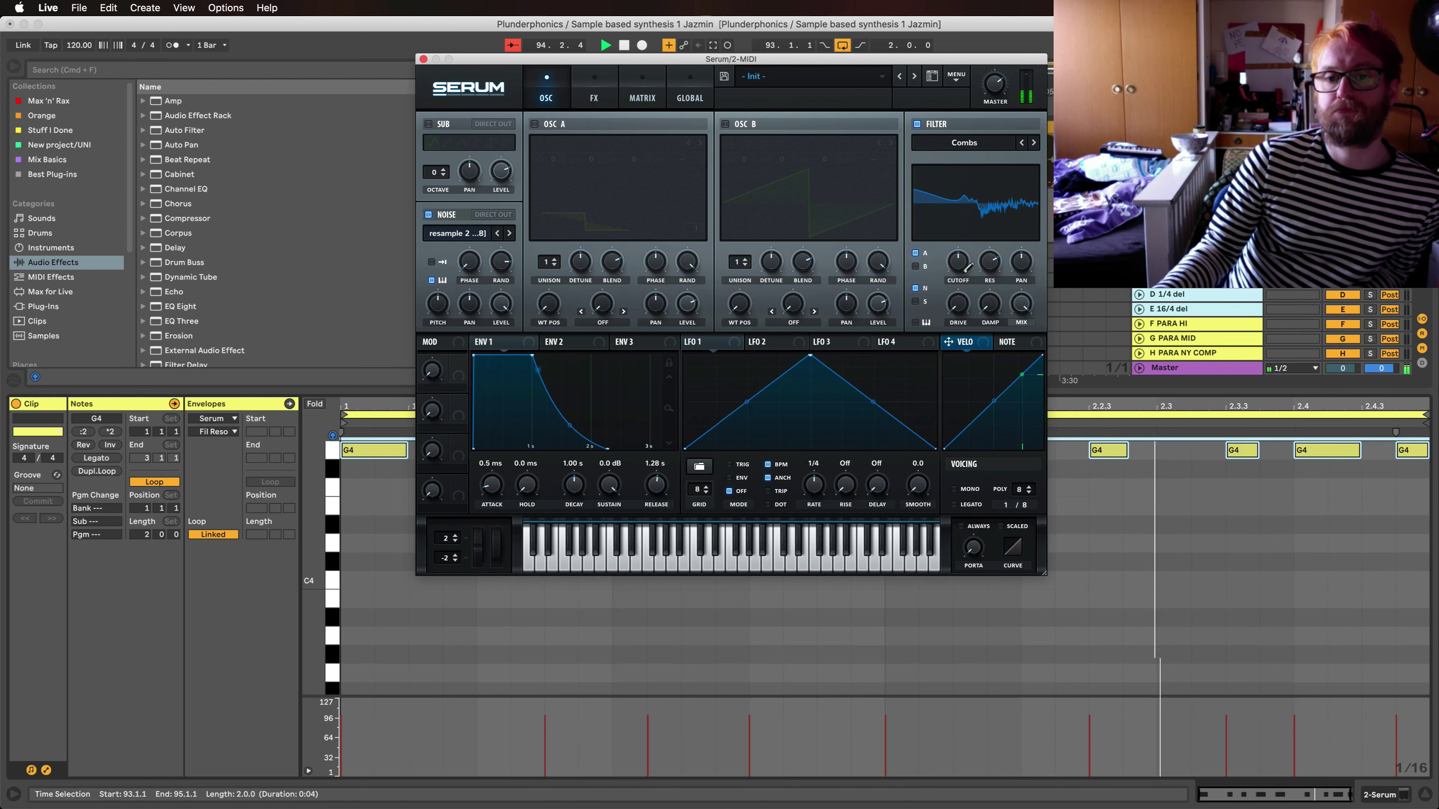
{"action": "left_click_drag", "start_coordinate": [957, 303], "coordinate": [959, 262]}
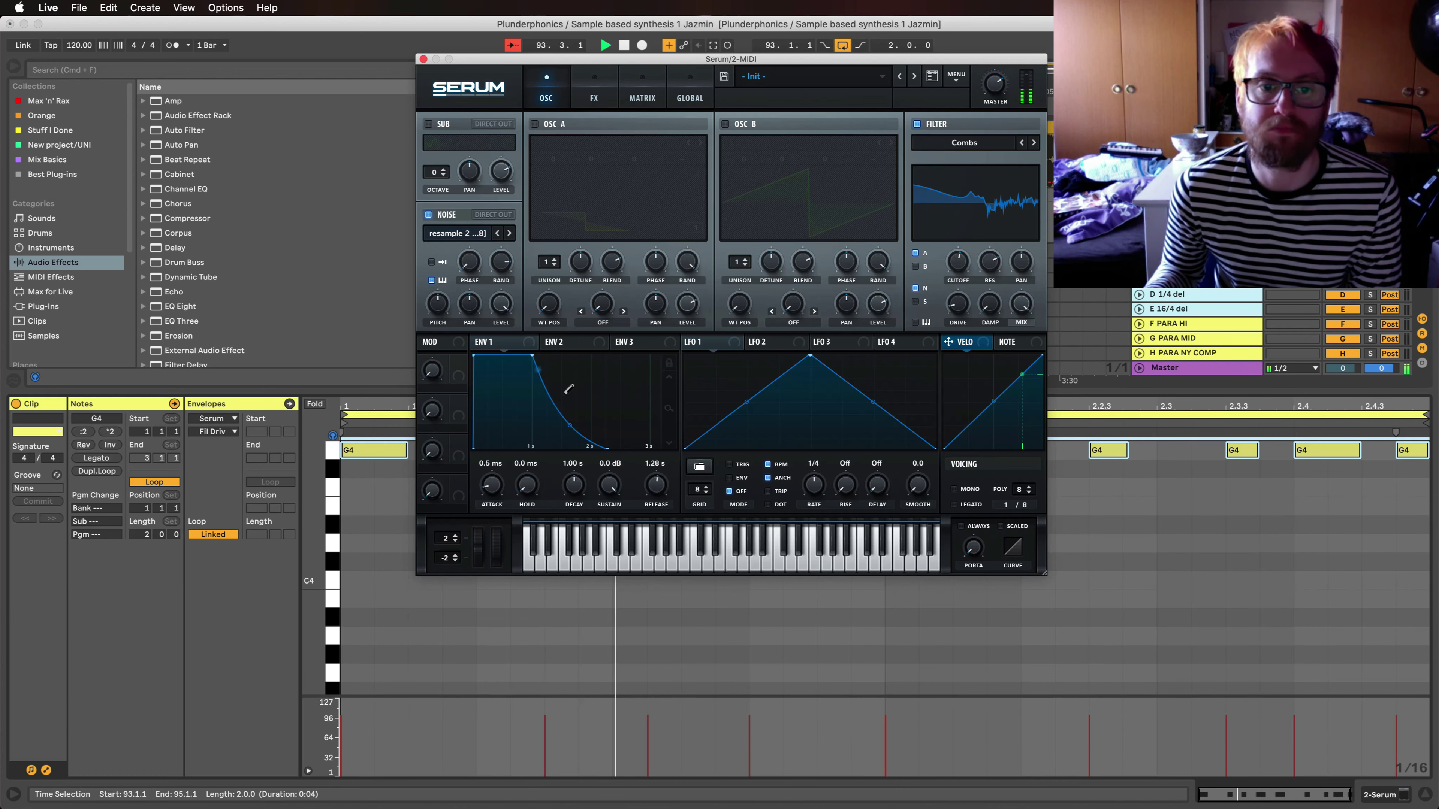
Step: Shape LFO 1 into a steep falling decay curve in TRIG mode and use it to modulate the Combs filter's cutoff
{"action": "left_click_drag", "start_coordinate": [810, 356], "coordinate": [586, 344]}
{"action": "left_click_drag", "start_coordinate": [800, 419], "coordinate": [730, 440]}
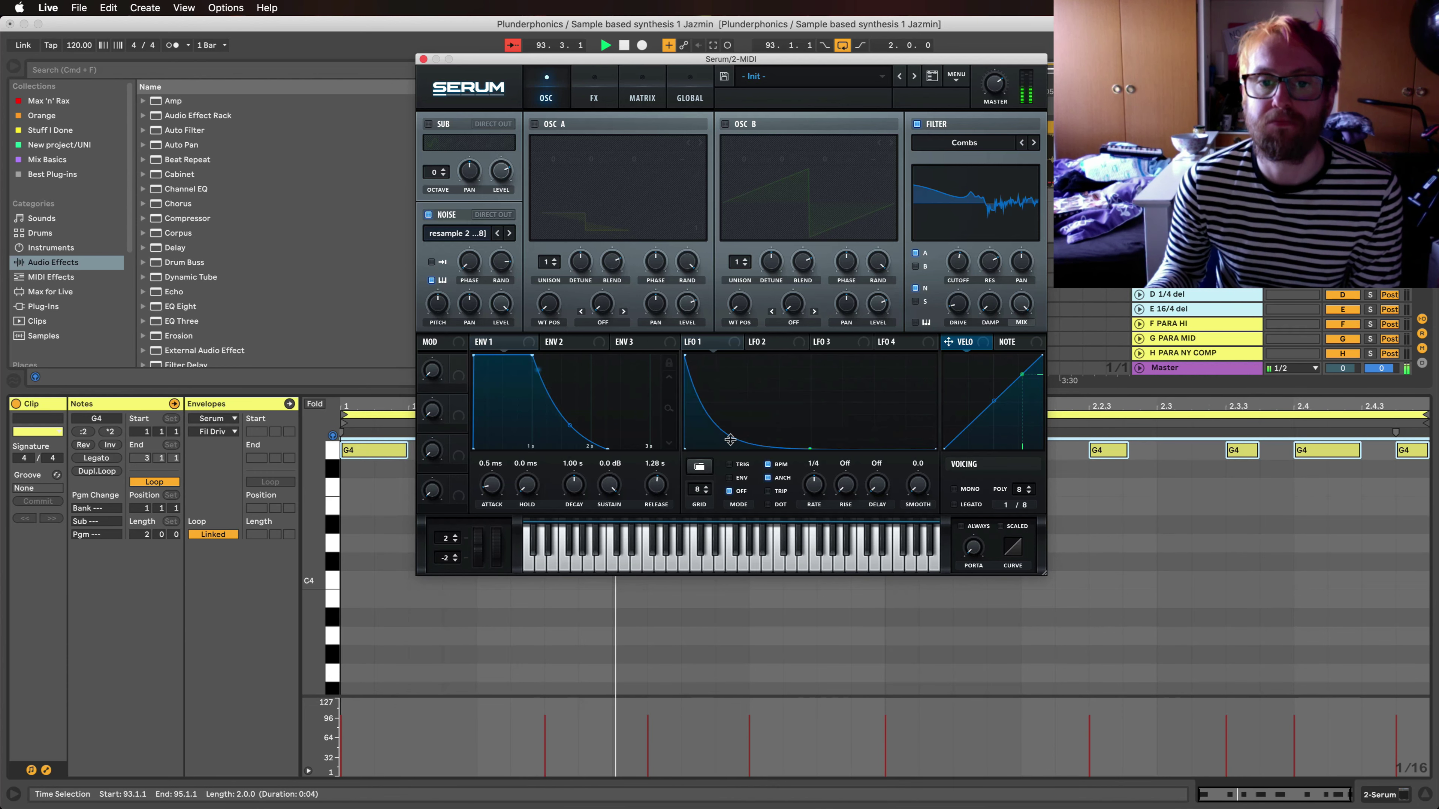
{"action": "left_click_drag", "start_coordinate": [687, 343], "coordinate": [956, 261]}
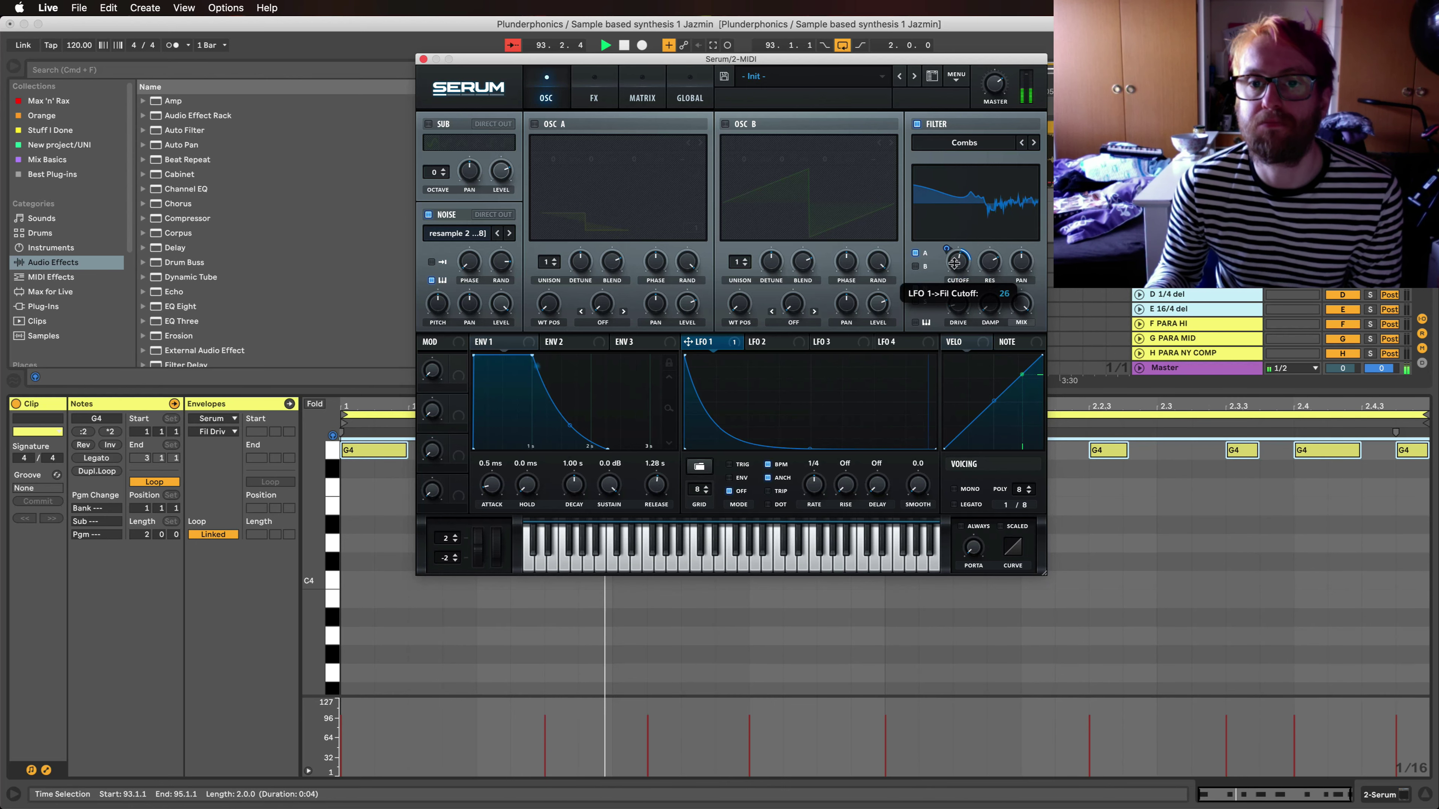
{"action": "left_click_drag", "start_coordinate": [954, 268], "coordinate": [955, 273]}
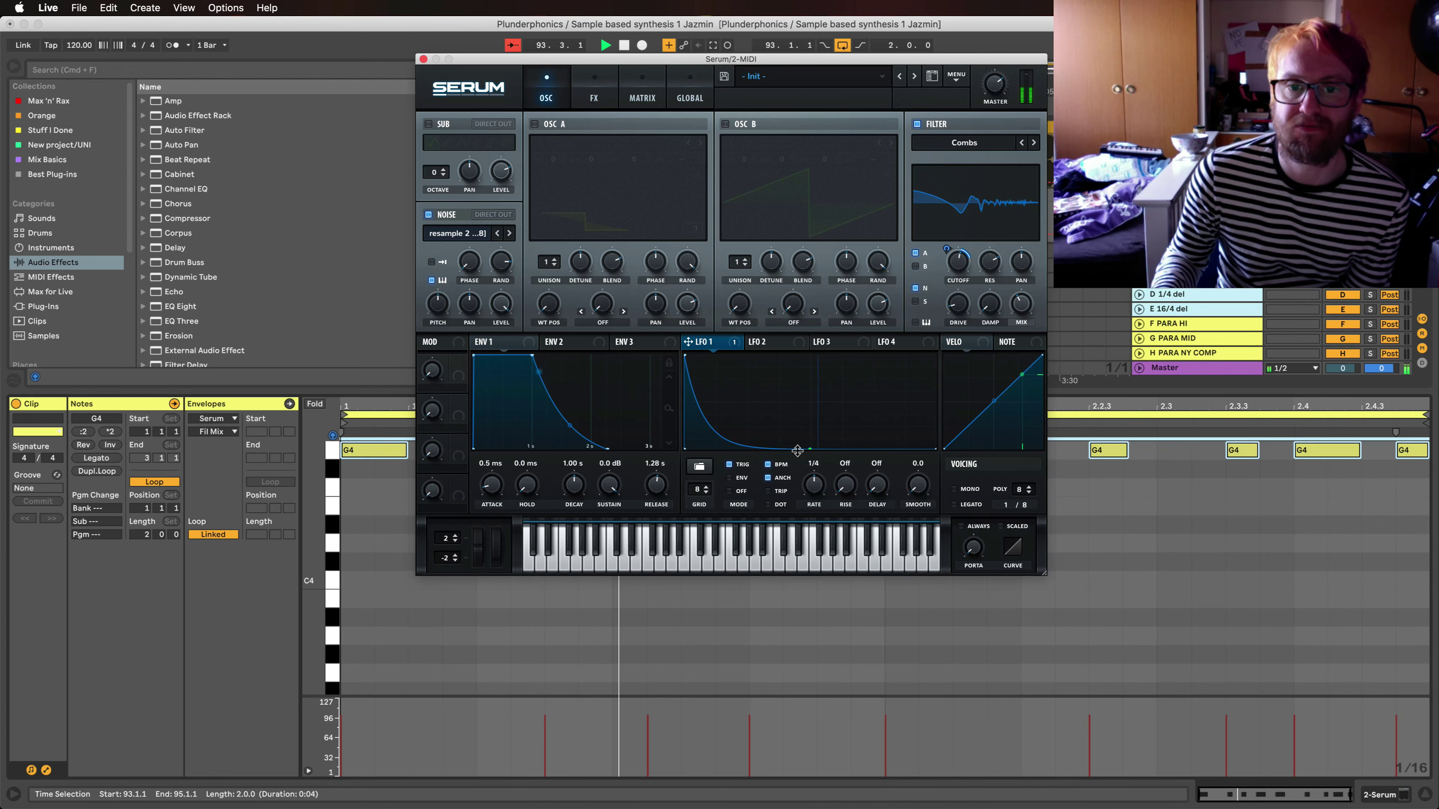
Step: Set the distortion effect's type to HardClip and raise its drive
{"action": "left_click", "coordinate": [595, 99]}
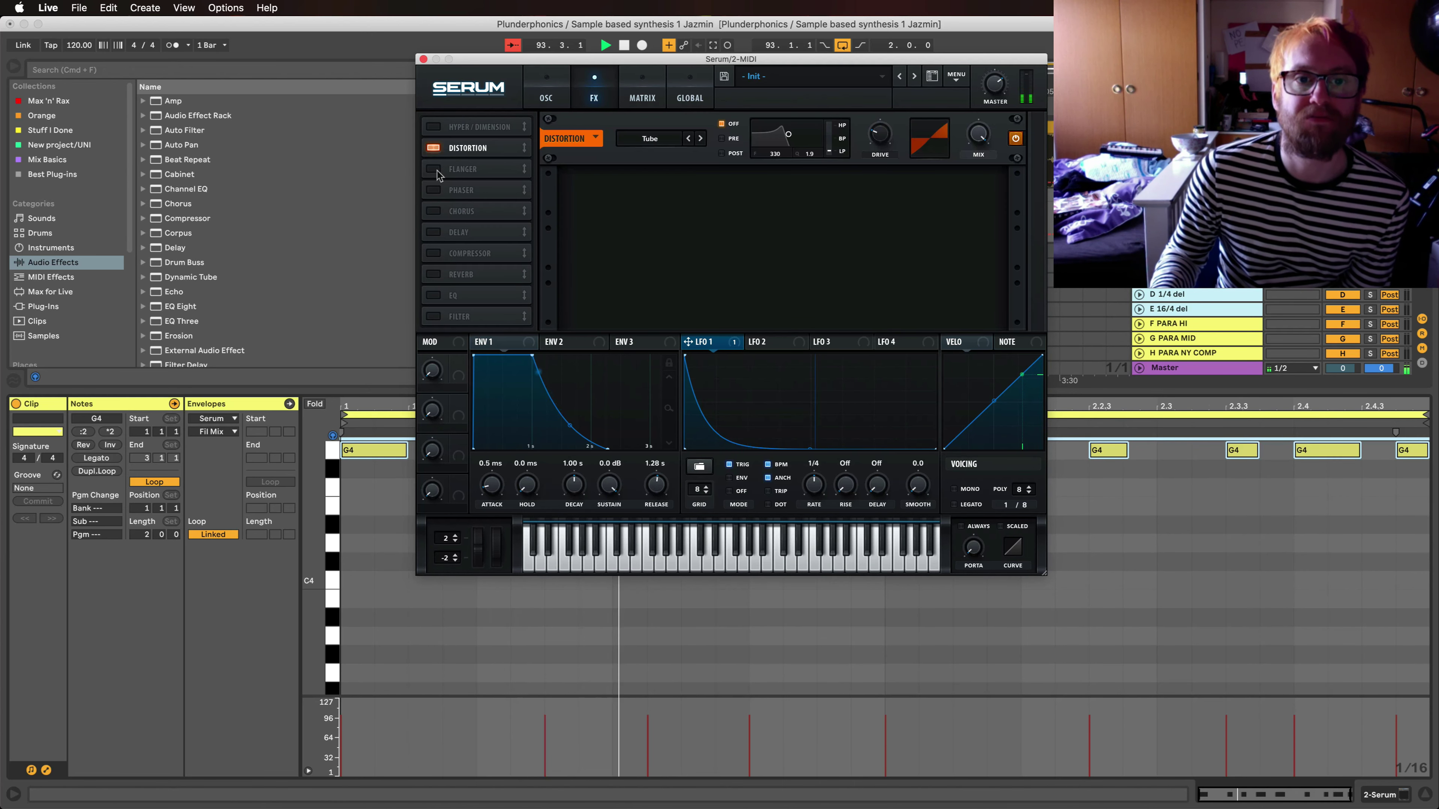
{"action": "left_click", "coordinate": [700, 138]}
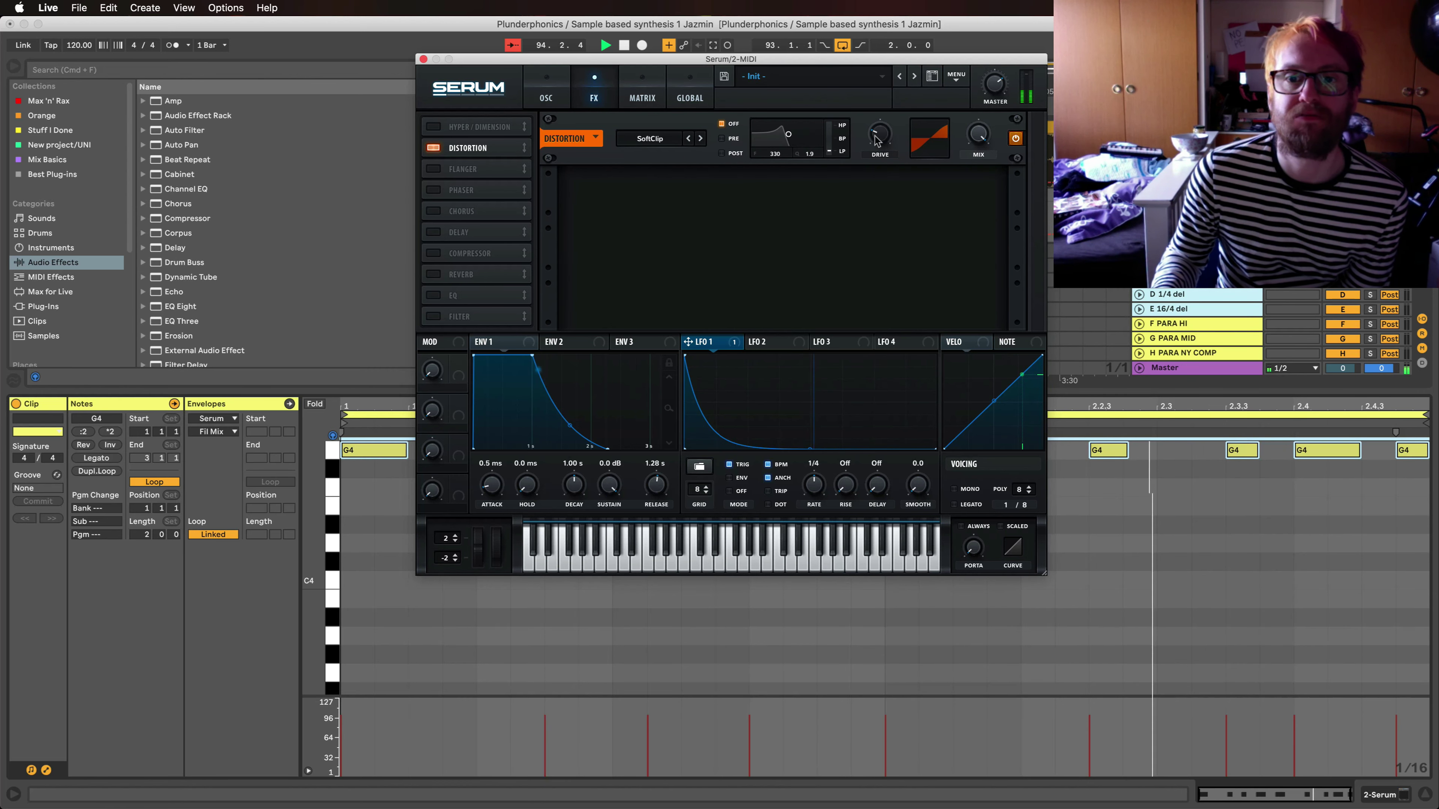
{"action": "left_click_drag", "start_coordinate": [879, 135], "coordinate": [882, 84]}
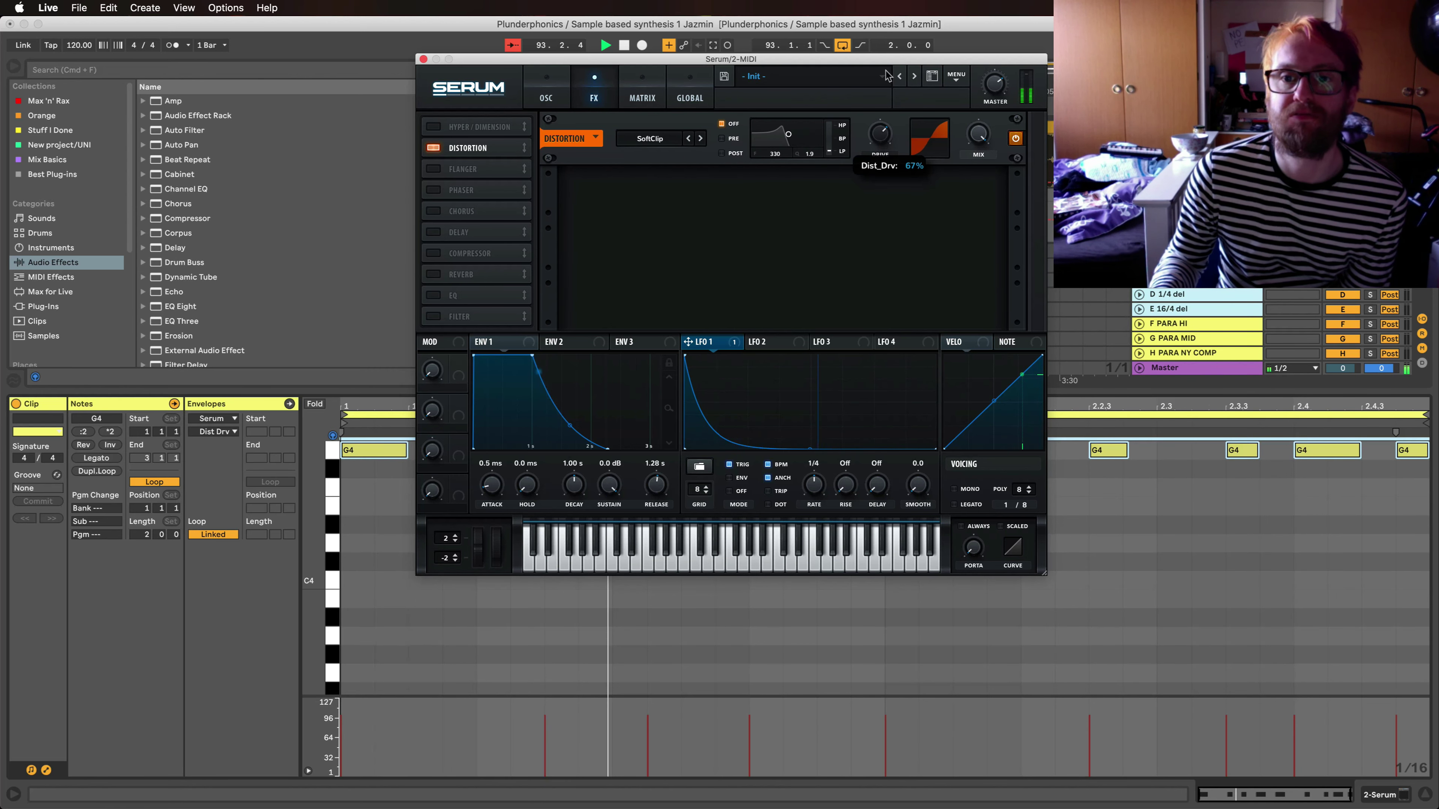
{"action": "left_click", "coordinate": [701, 138]}
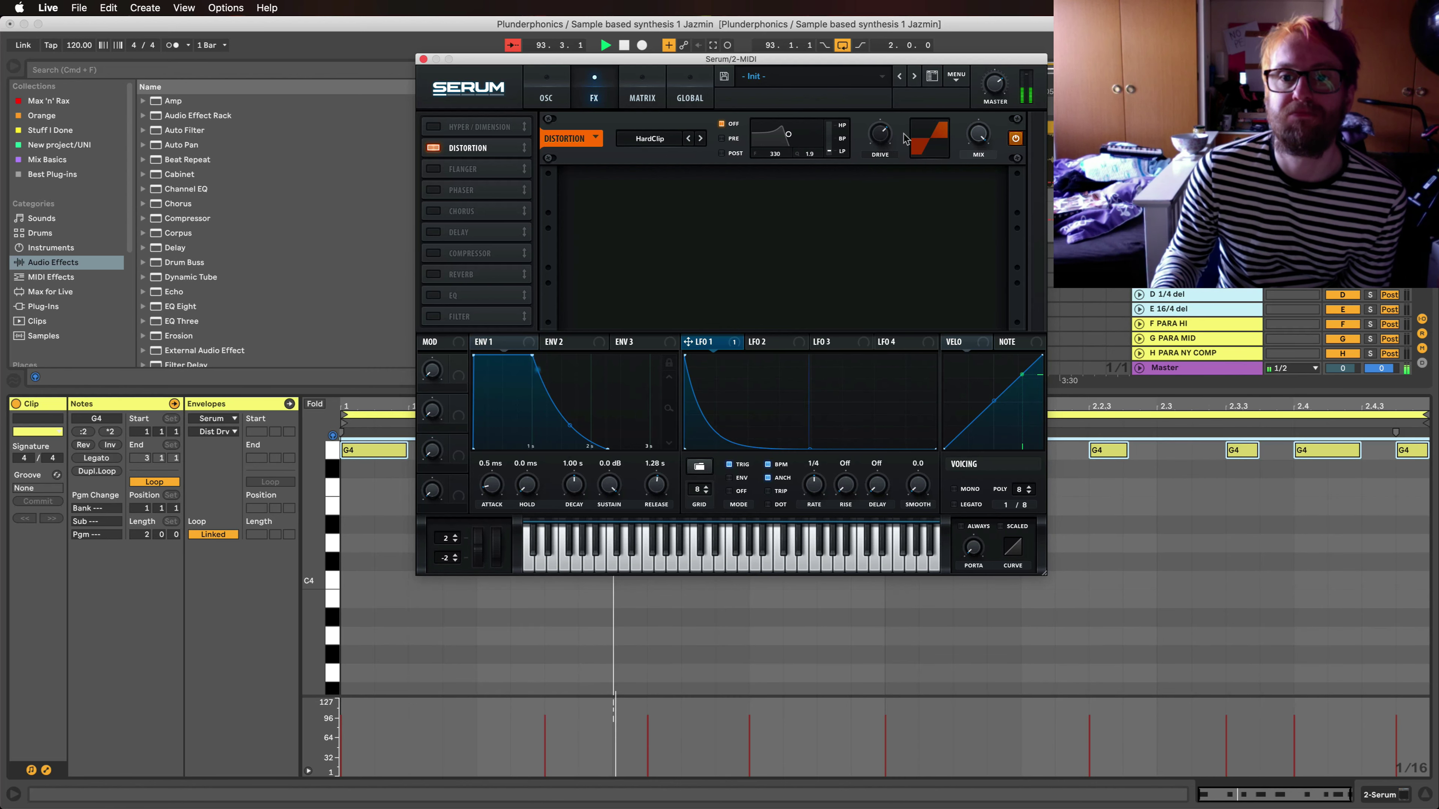
{"action": "mouse_move", "coordinate": [884, 137]}
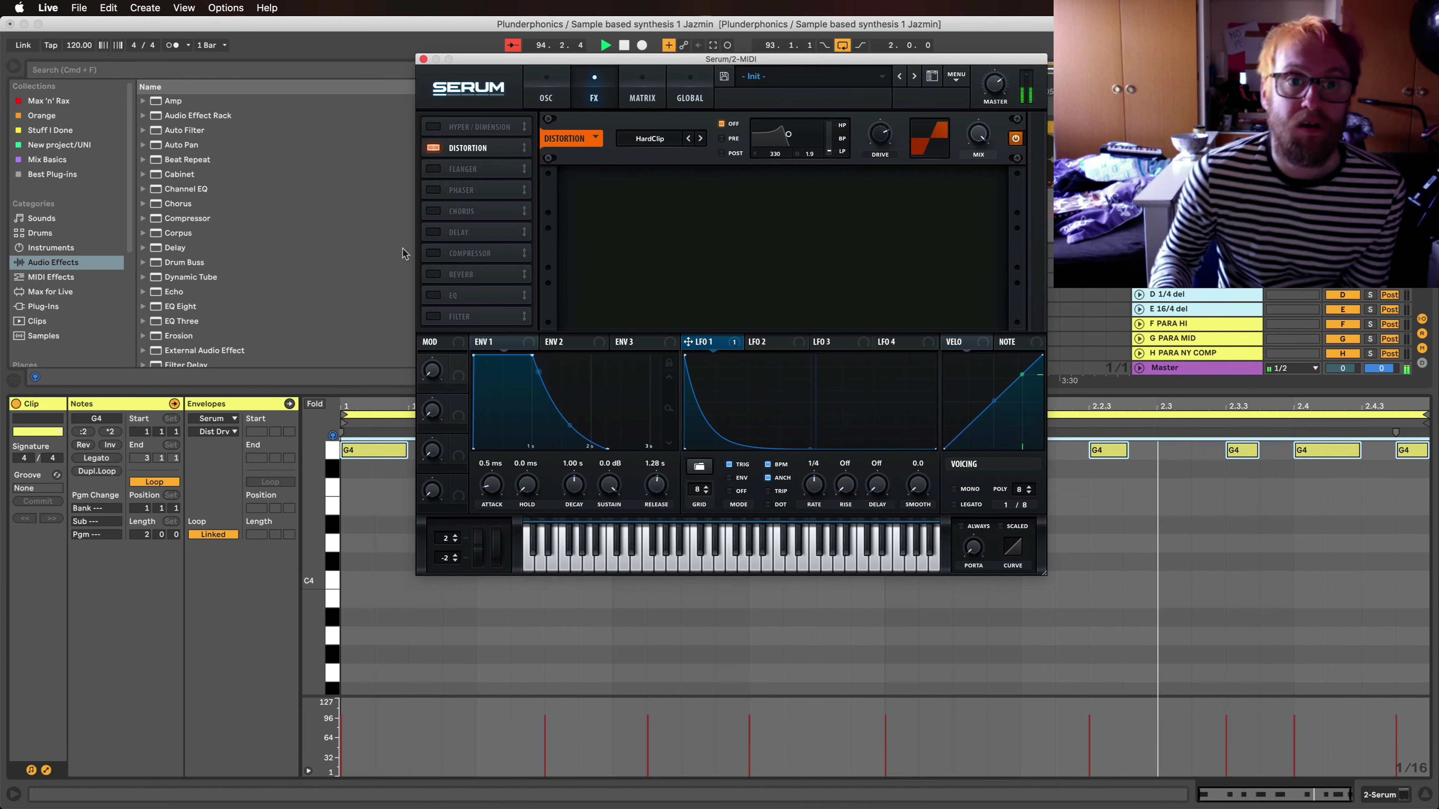
Step: Enable the flanger effect and adjust its rate, mix, phase, depth and feedback
{"action": "left_click", "coordinate": [433, 169]}
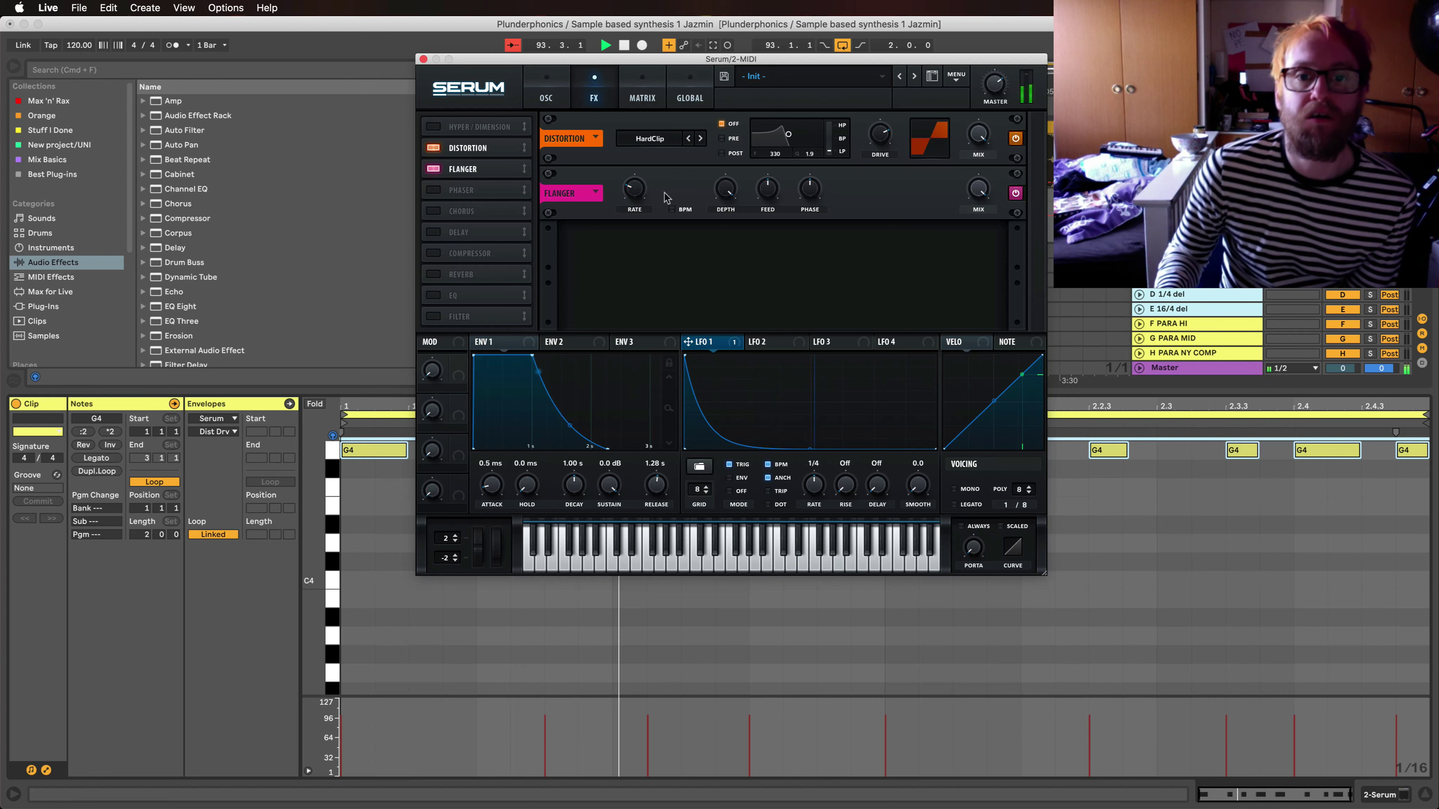
{"action": "left_click_drag", "start_coordinate": [636, 190], "coordinate": [635, 211]}
{"action": "left_click_drag", "start_coordinate": [978, 191], "coordinate": [905, 239]}
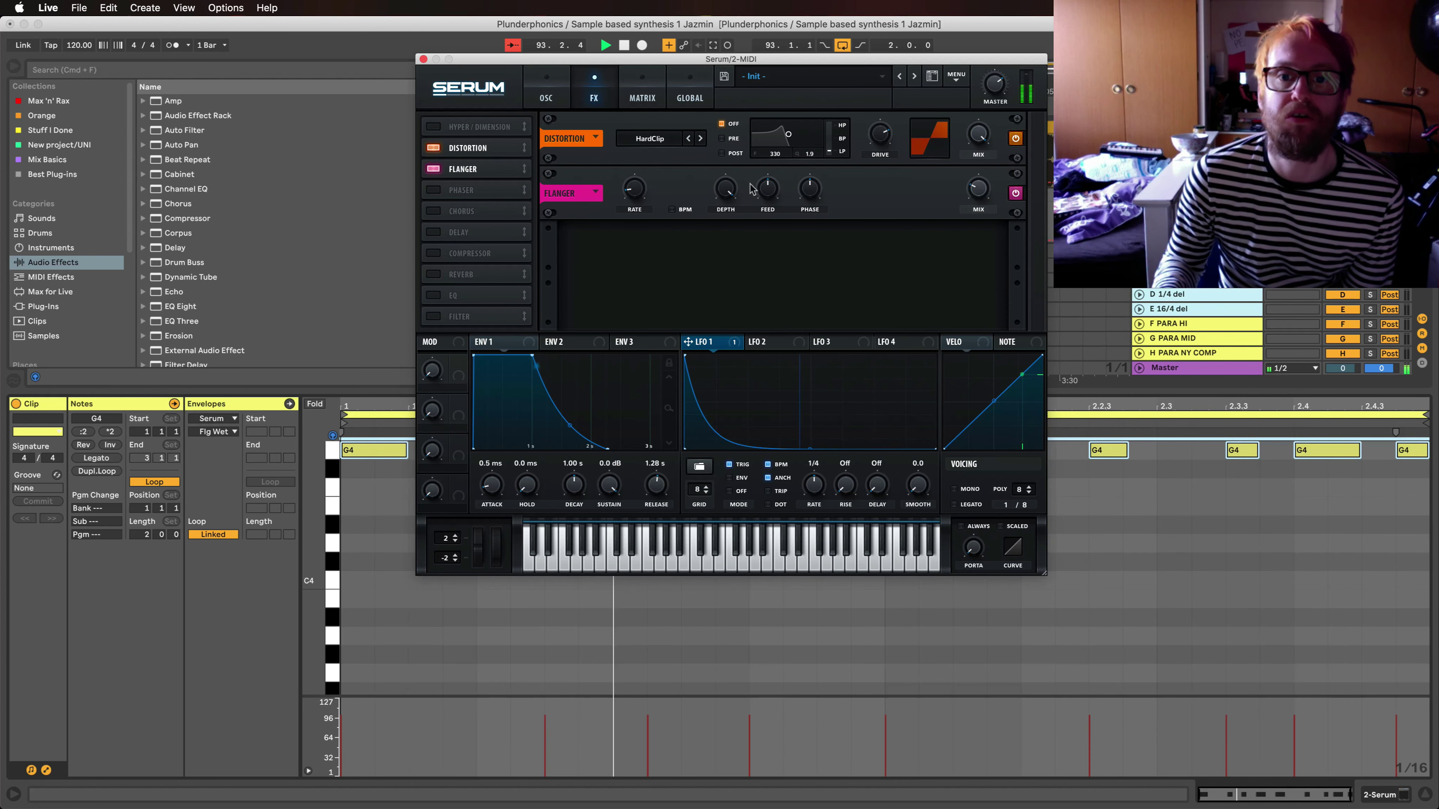
{"action": "left_click", "coordinate": [809, 191]}
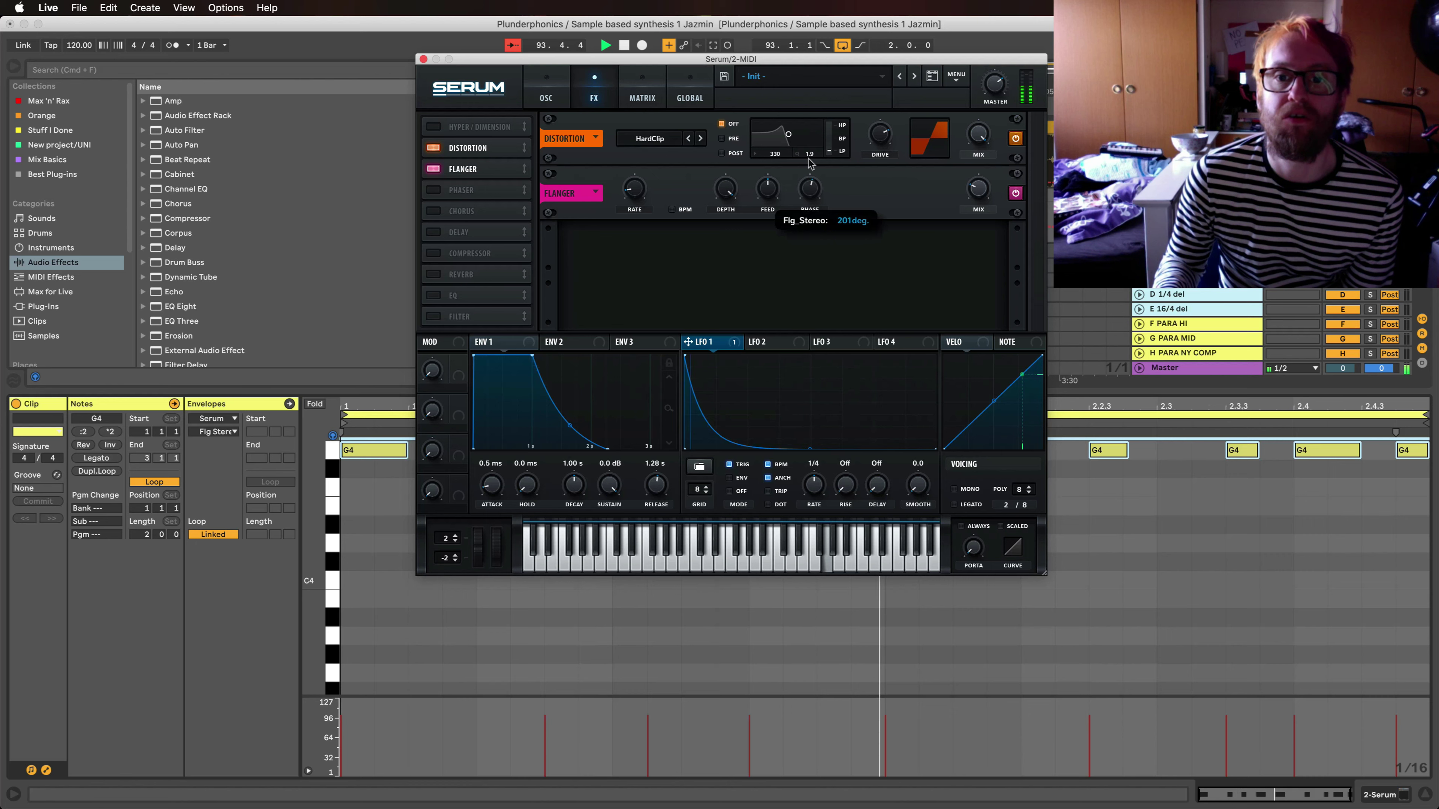
{"action": "left_click", "coordinate": [725, 189]}
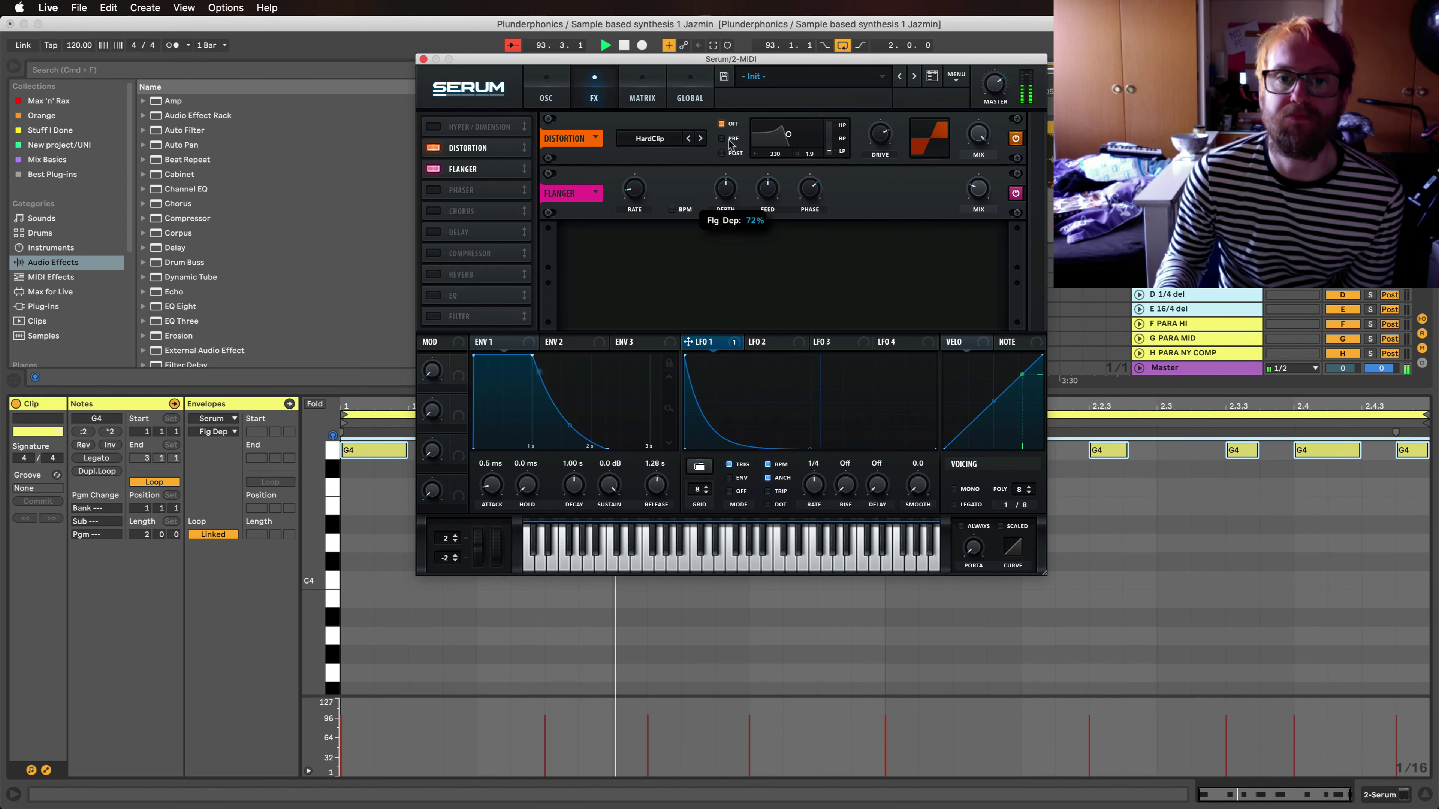
{"action": "left_click", "coordinate": [770, 178]}
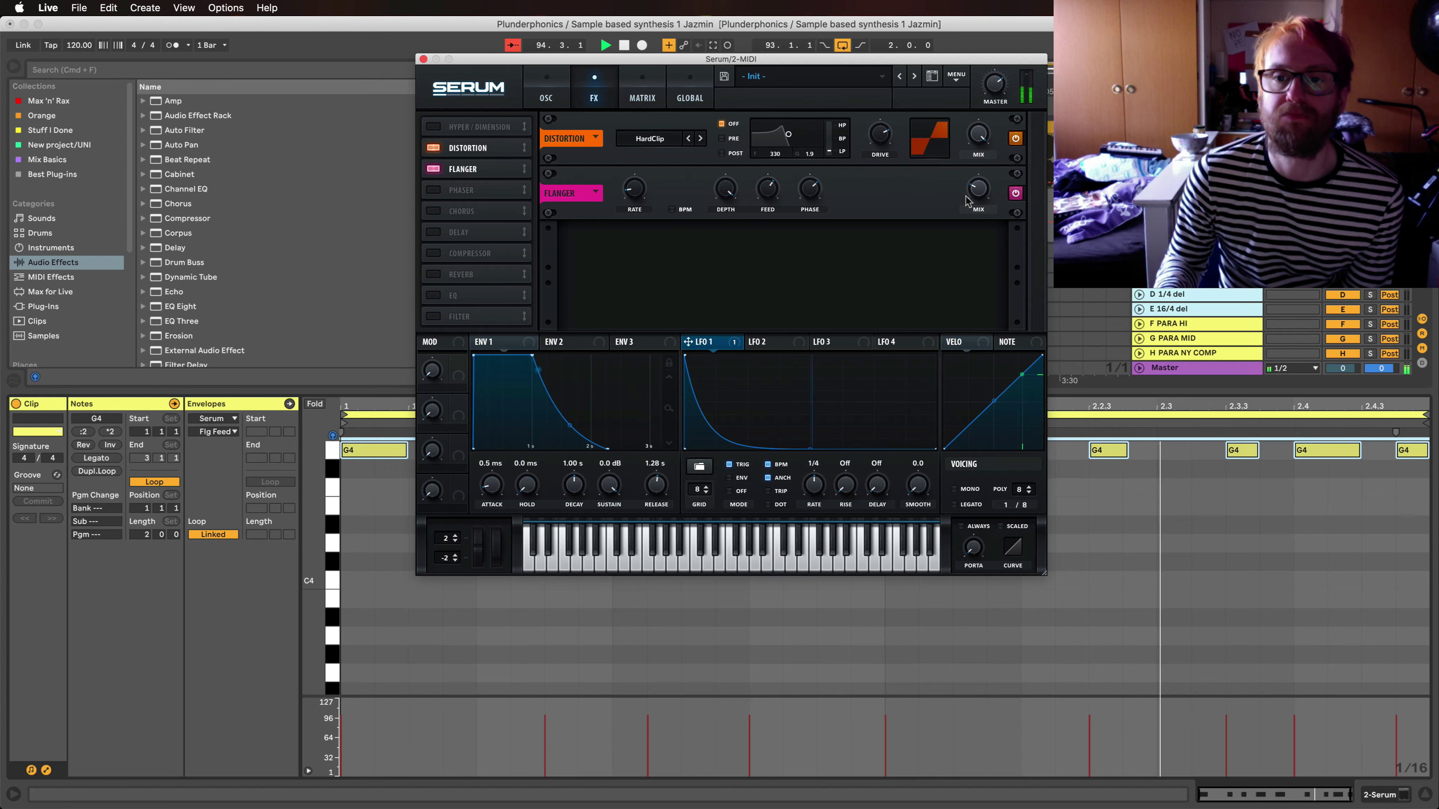
Step: Adjust the flanger's mix level and modulate it with LFO 1
{"action": "left_click", "coordinate": [979, 187]}
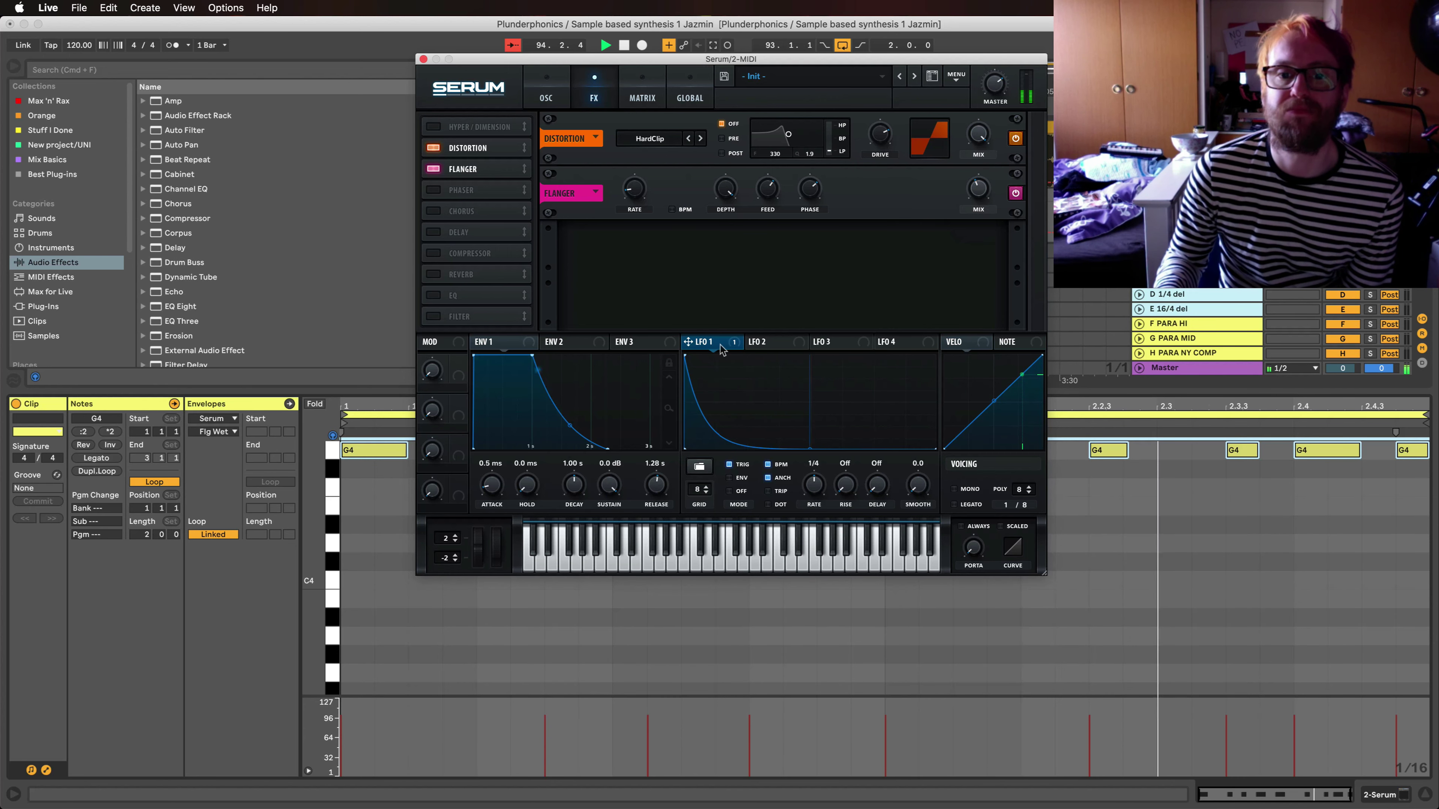
{"action": "left_click_drag", "start_coordinate": [694, 341], "coordinate": [979, 190]}
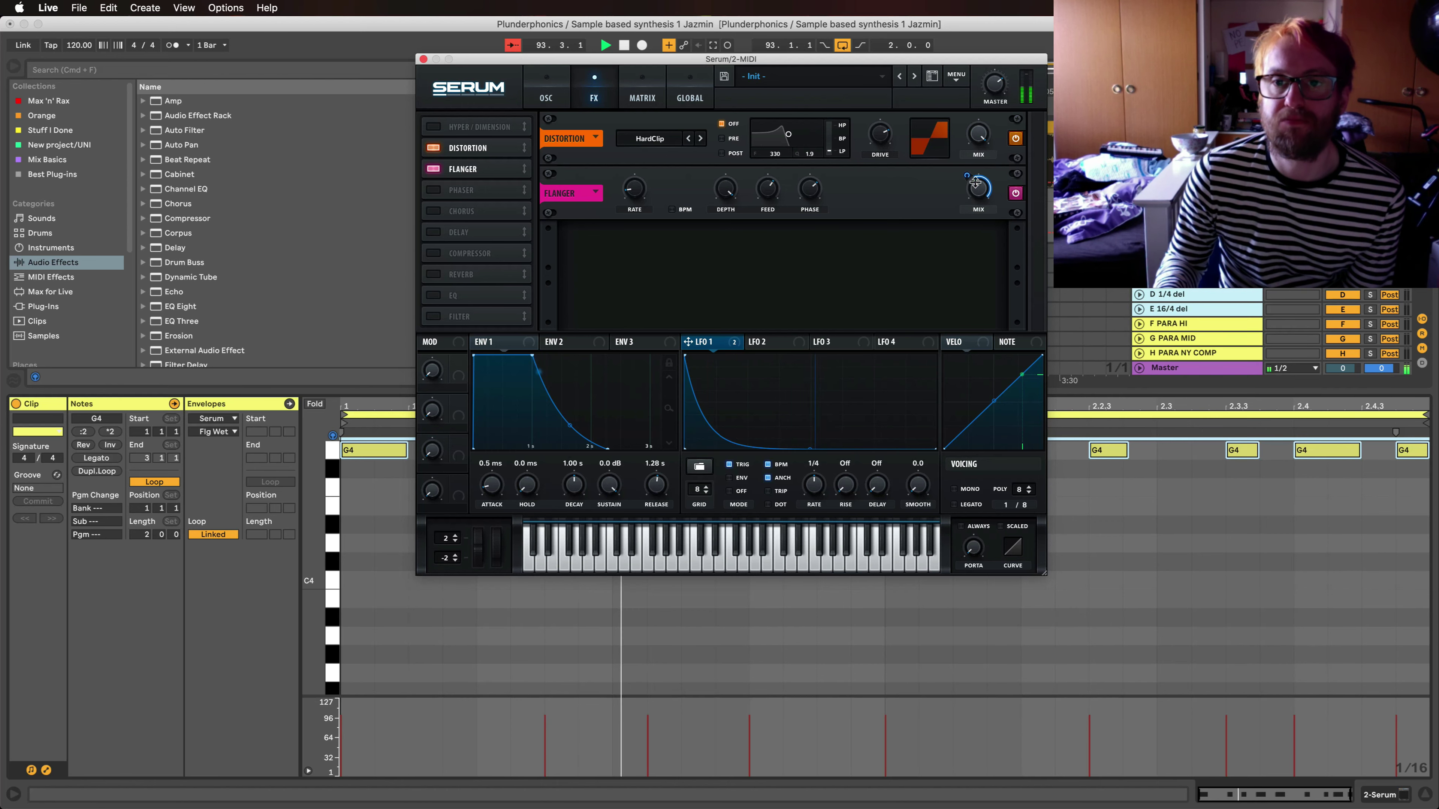
{"action": "left_click", "coordinate": [972, 177]}
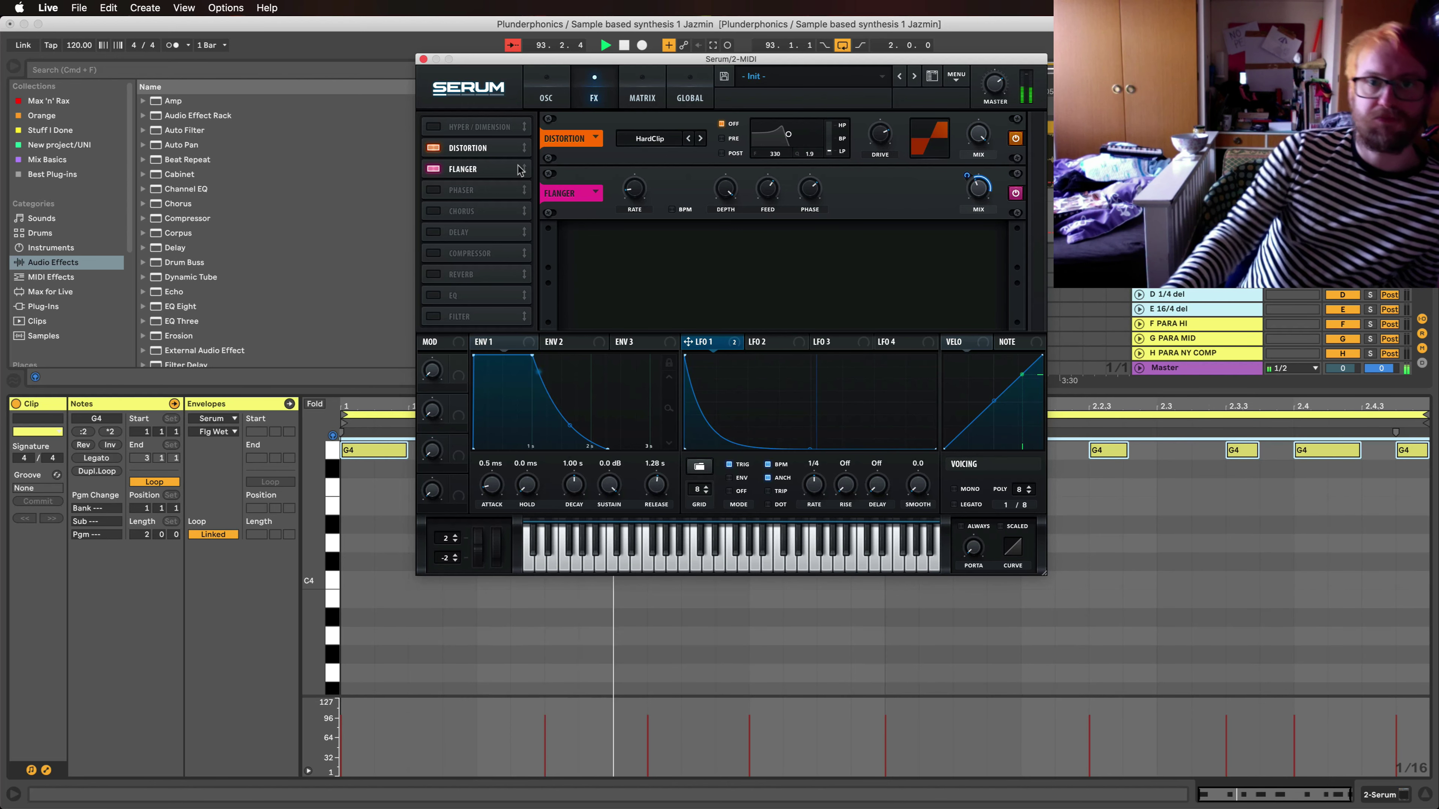
Step: Enable the chorus effect and adjust its two delays, feedback to 38%, low-pass filter and mix, with delay 1 at 3.3 ms
{"action": "left_click", "coordinate": [432, 211]}
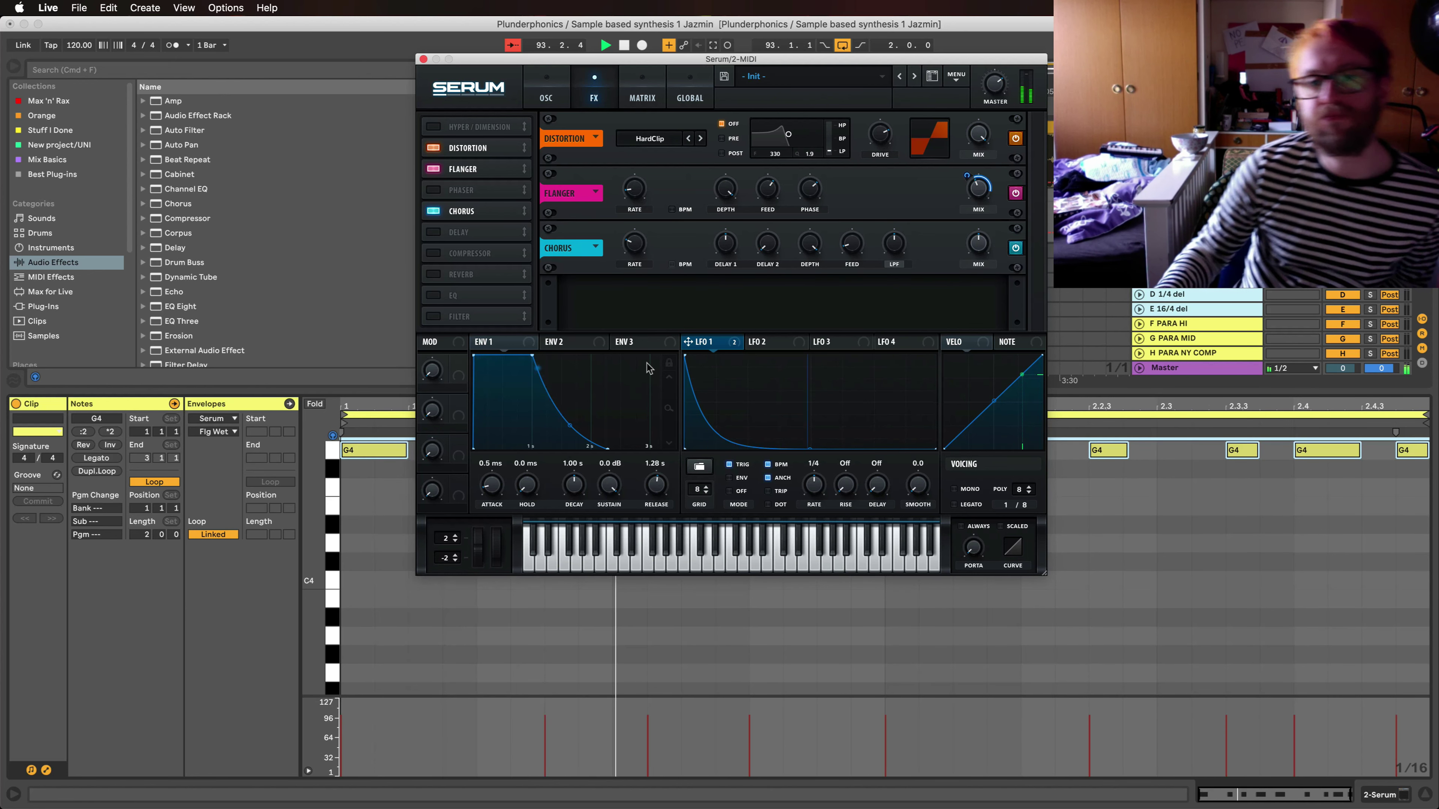
{"action": "left_click", "coordinate": [766, 250]}
{"action": "left_click_drag", "start_coordinate": [766, 250], "coordinate": [772, 211]}
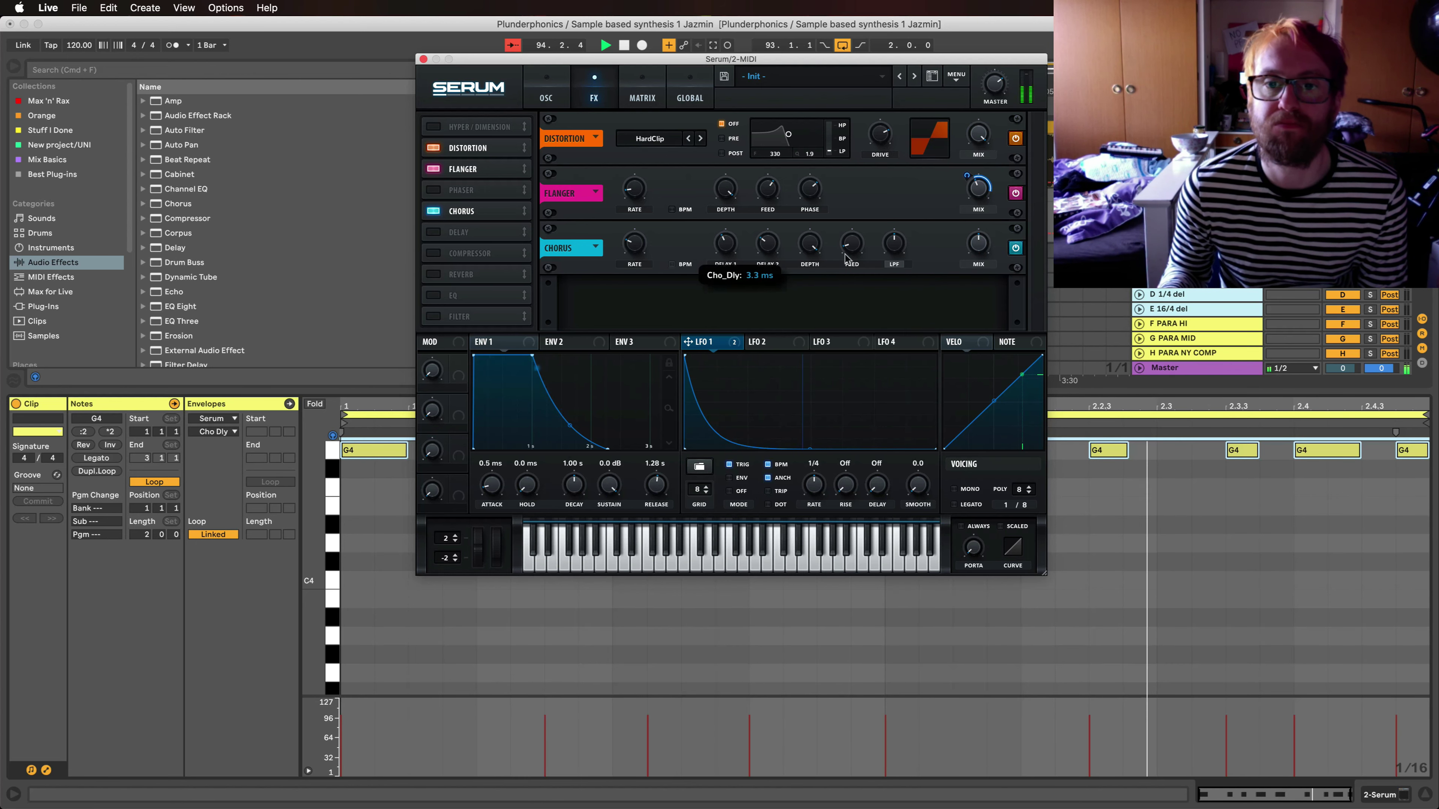
{"action": "left_click", "coordinate": [852, 243]}
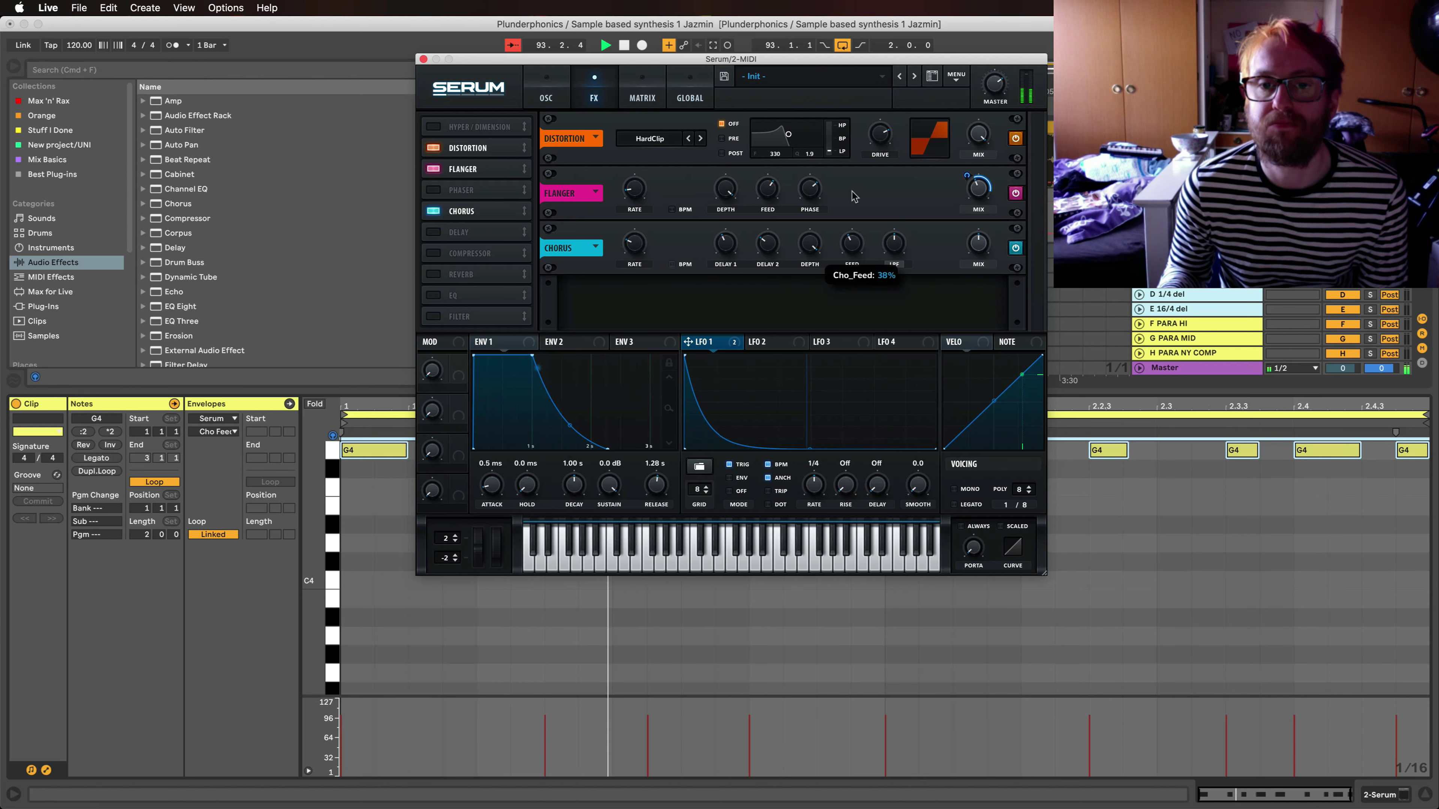
{"action": "left_click_drag", "start_coordinate": [888, 233], "coordinate": [892, 227]}
{"action": "mouse_move", "coordinate": [989, 250]}
{"action": "left_mouse_down"}
{"action": "mouse_move", "coordinate": [992, 216]}
{"action": "mouse_move", "coordinate": [978, 271]}
{"action": "mouse_move", "coordinate": [975, 244]}
{"action": "left_mouse_up"}
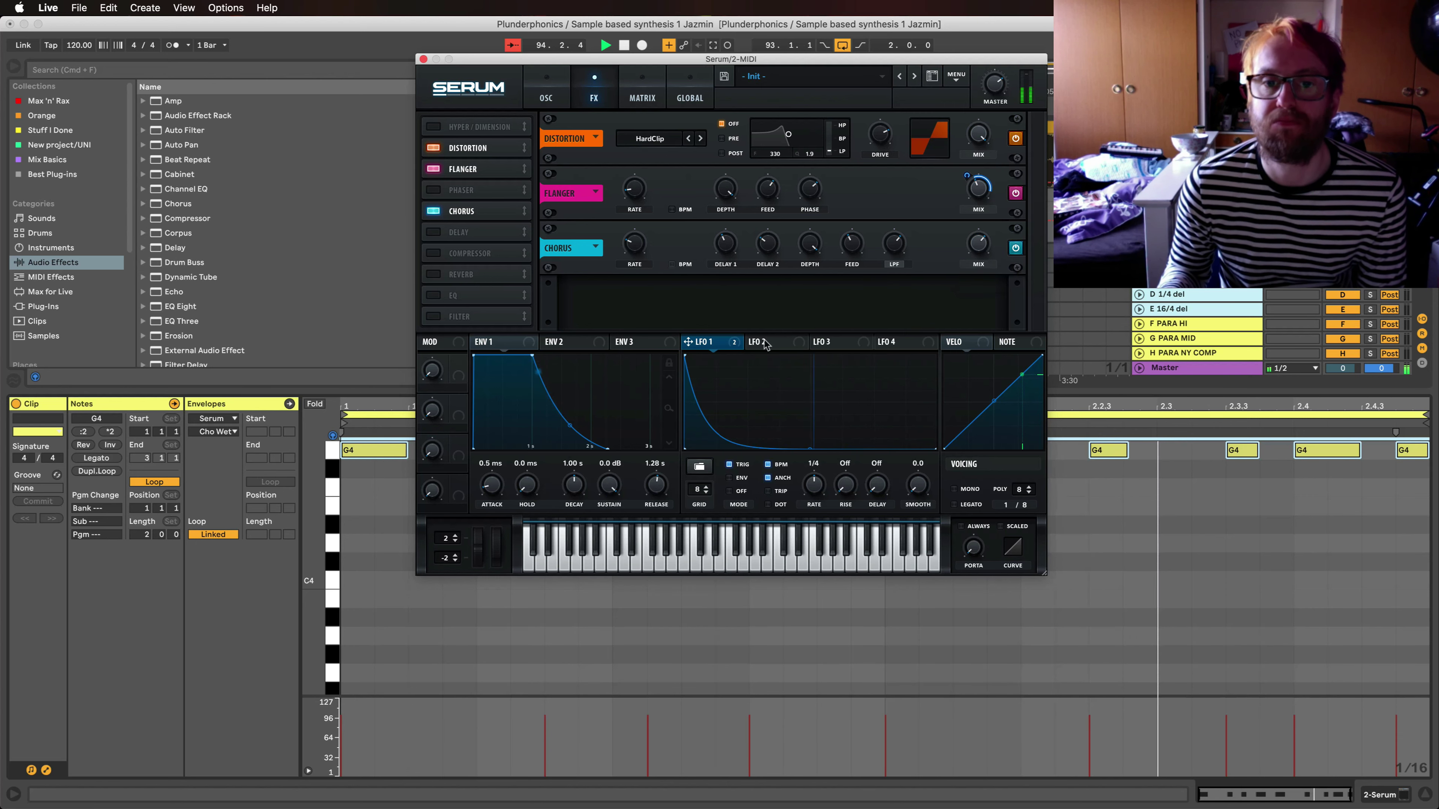
Step: Modulate the chorus mix with LFO 1, adjust the chorus rate and set its feedback to 43%
{"action": "left_click_drag", "start_coordinate": [694, 342], "coordinate": [962, 299]}
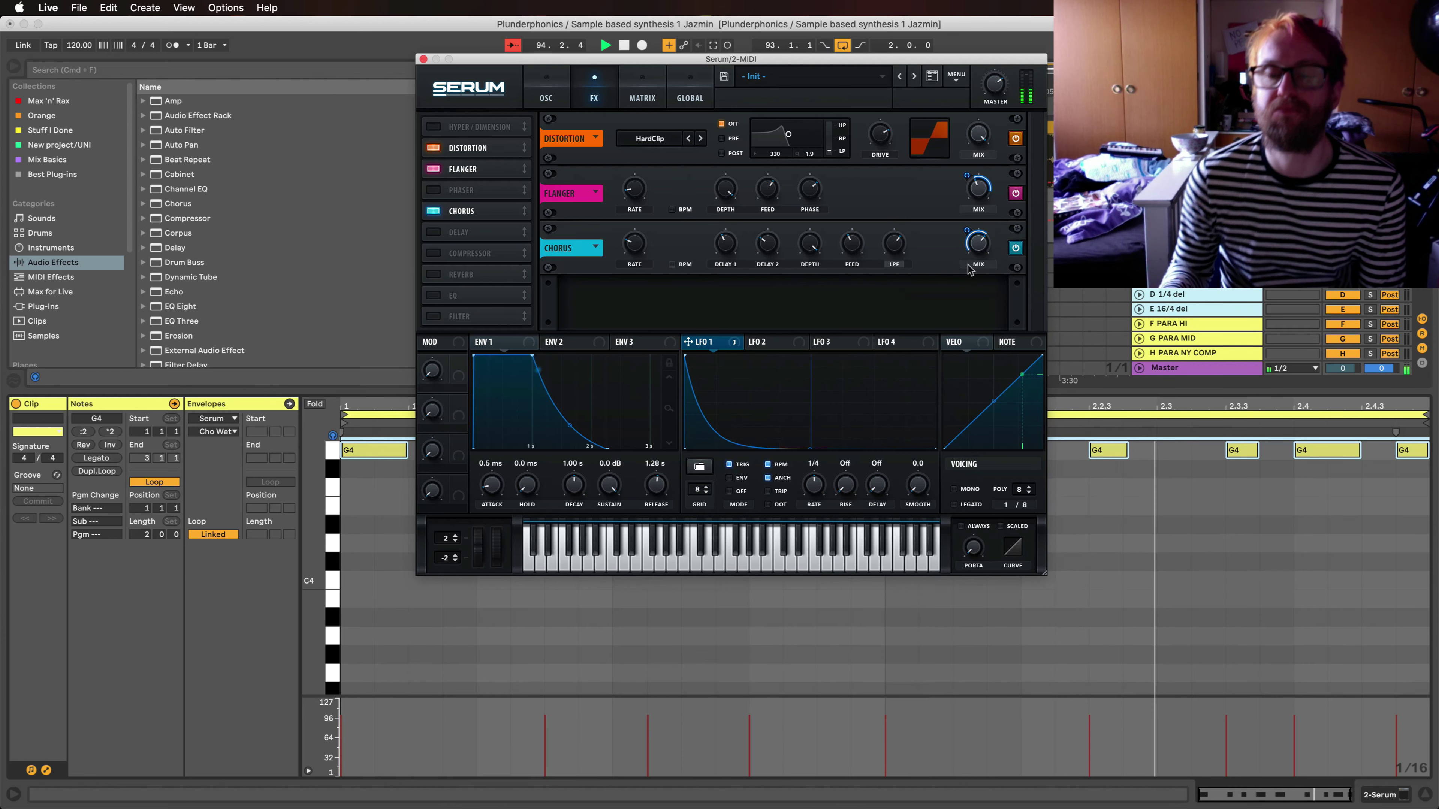
{"action": "left_click_drag", "start_coordinate": [642, 247], "coordinate": [630, 261]}
{"action": "left_click_drag", "start_coordinate": [851, 243], "coordinate": [862, 215]}
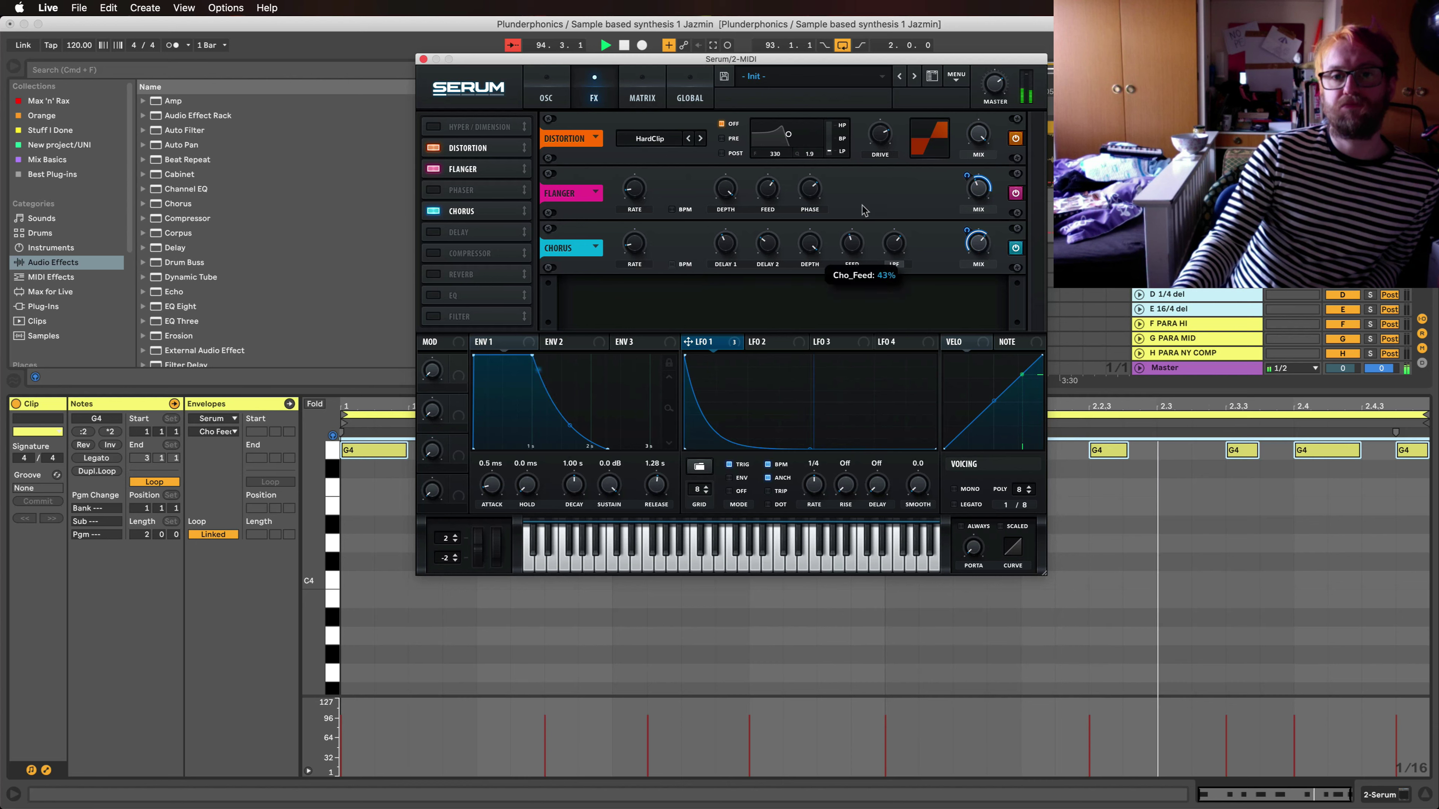
{"action": "mouse_move", "coordinate": [984, 257]}
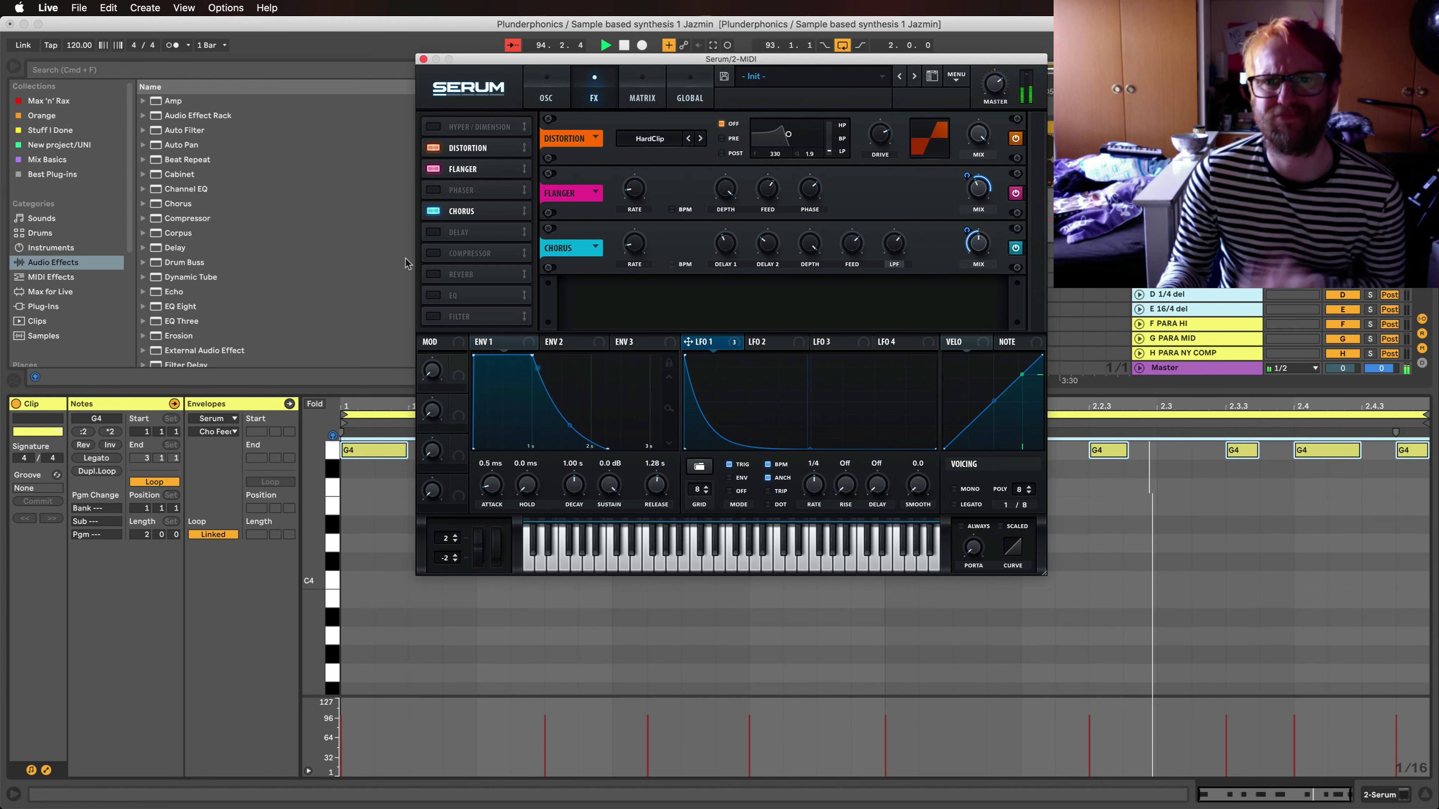
Step: Enable the delay effect, set its filter to 2016 with a Q of 3.1, and modulate its mix with LFO 1
{"action": "left_click", "coordinate": [433, 232]}
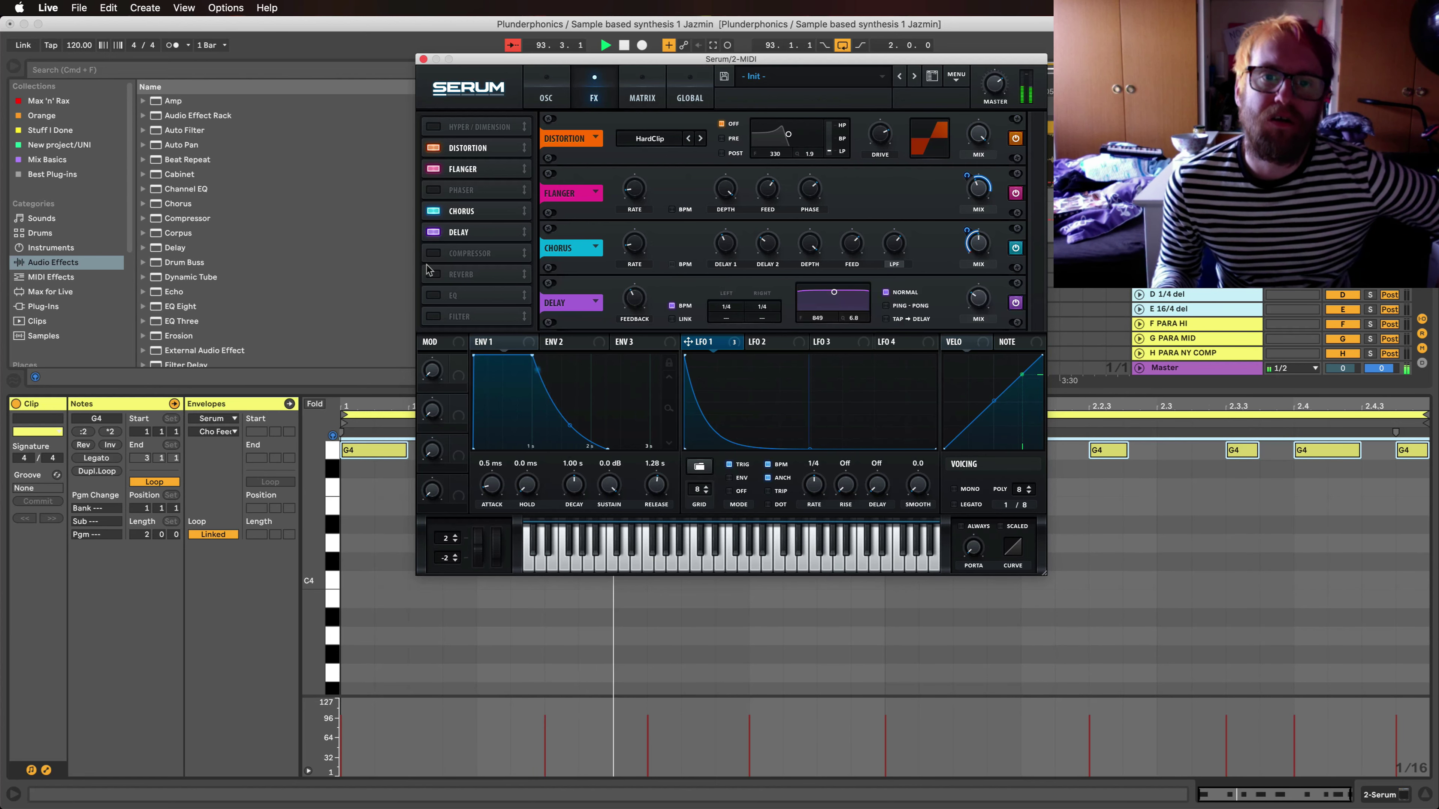
{"action": "left_click_drag", "start_coordinate": [837, 306], "coordinate": [854, 317]}
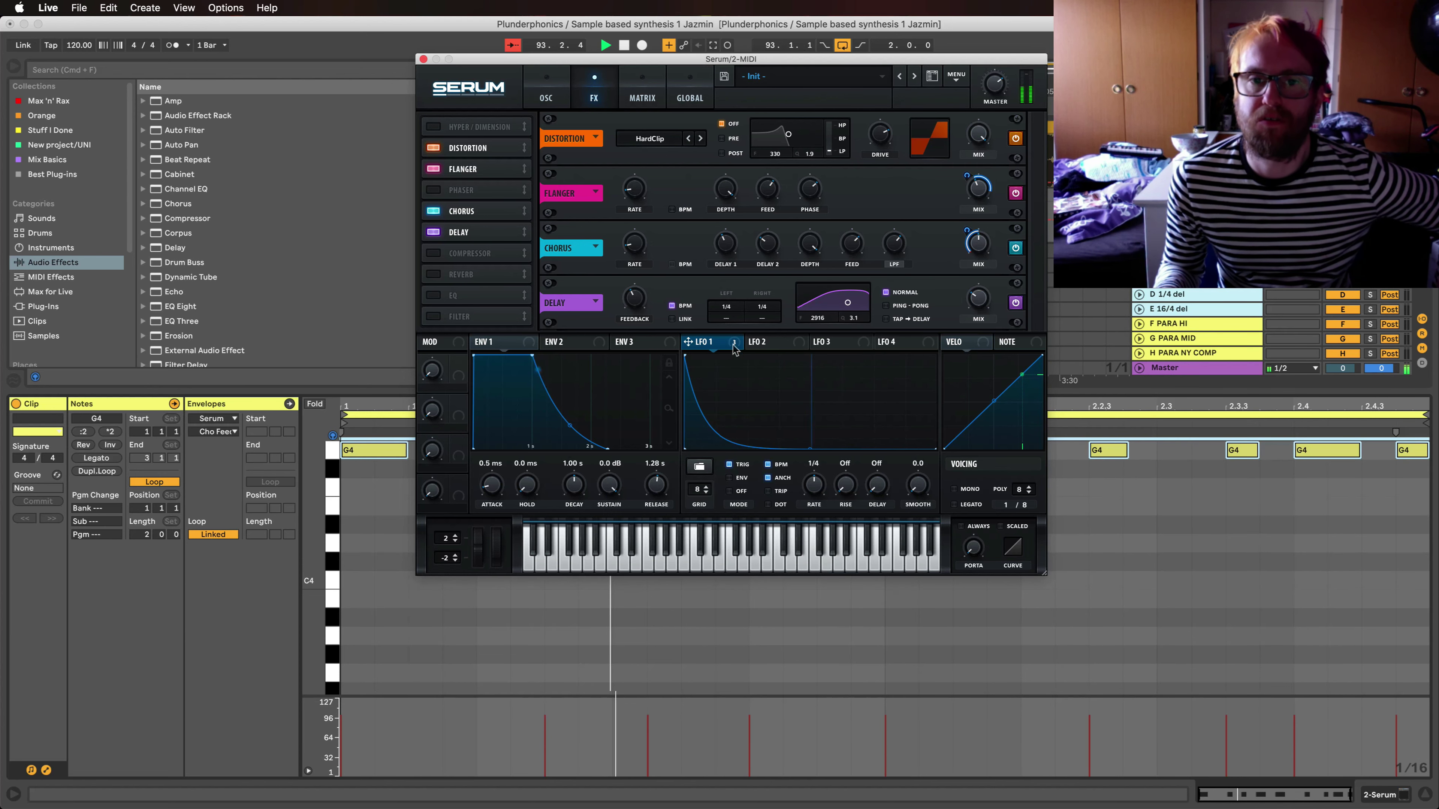
{"action": "left_click_drag", "start_coordinate": [688, 341], "coordinate": [973, 318]}
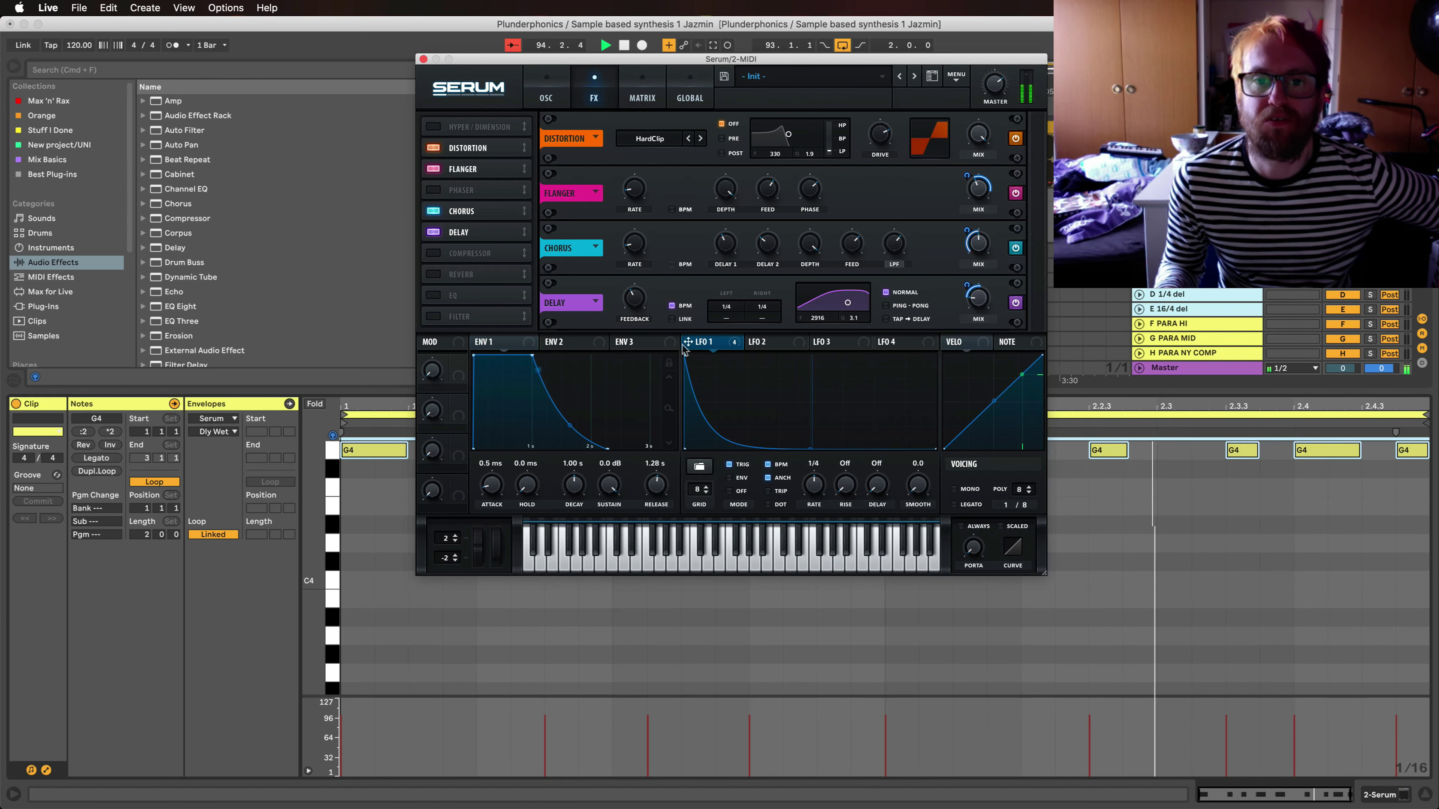
Step: Modulate the delay feedback with LFO 1, set the feedback to 56% and offset the delay's right time to 1.268
{"action": "left_click_drag", "start_coordinate": [687, 341], "coordinate": [633, 315]}
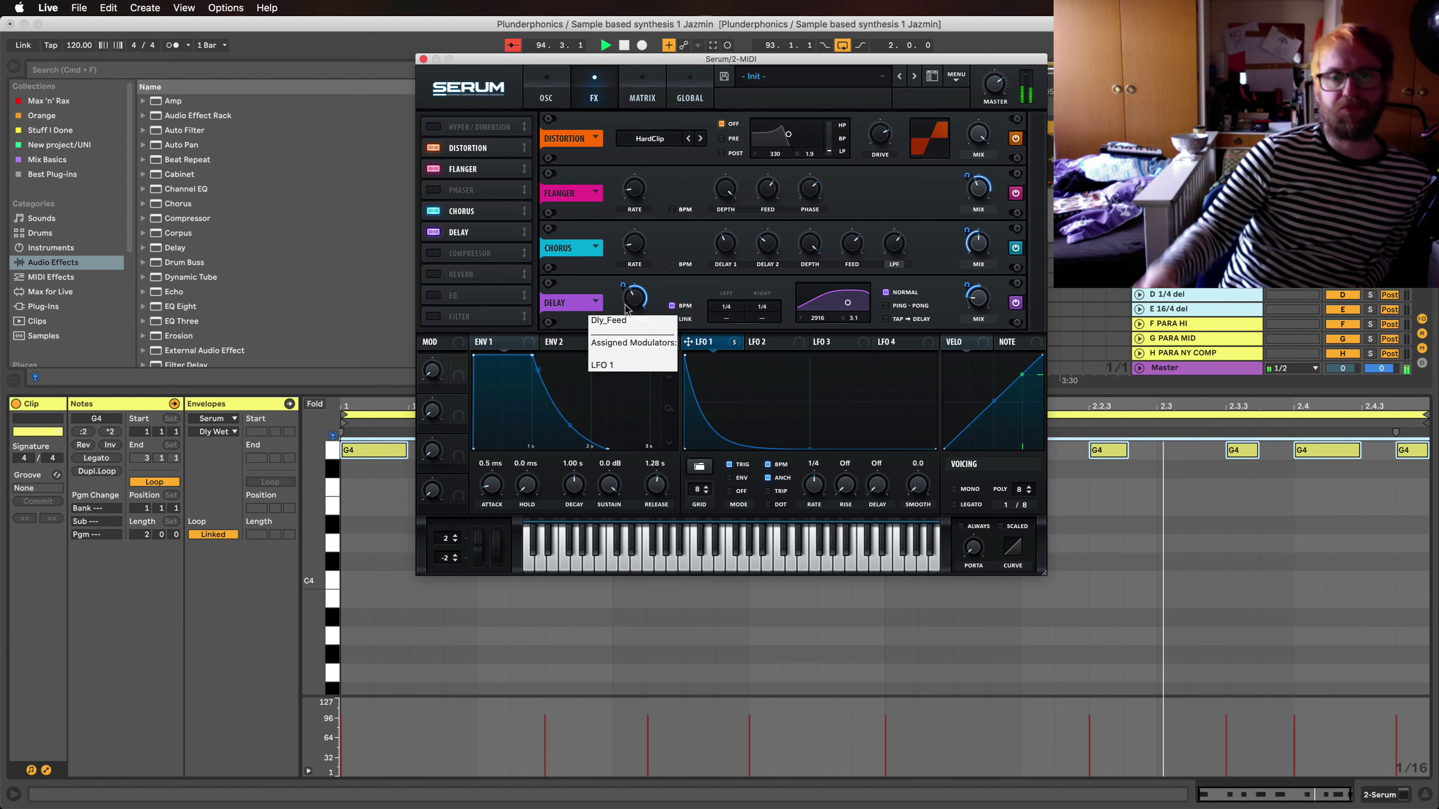
{"action": "left_click_drag", "start_coordinate": [626, 307], "coordinate": [642, 280]}
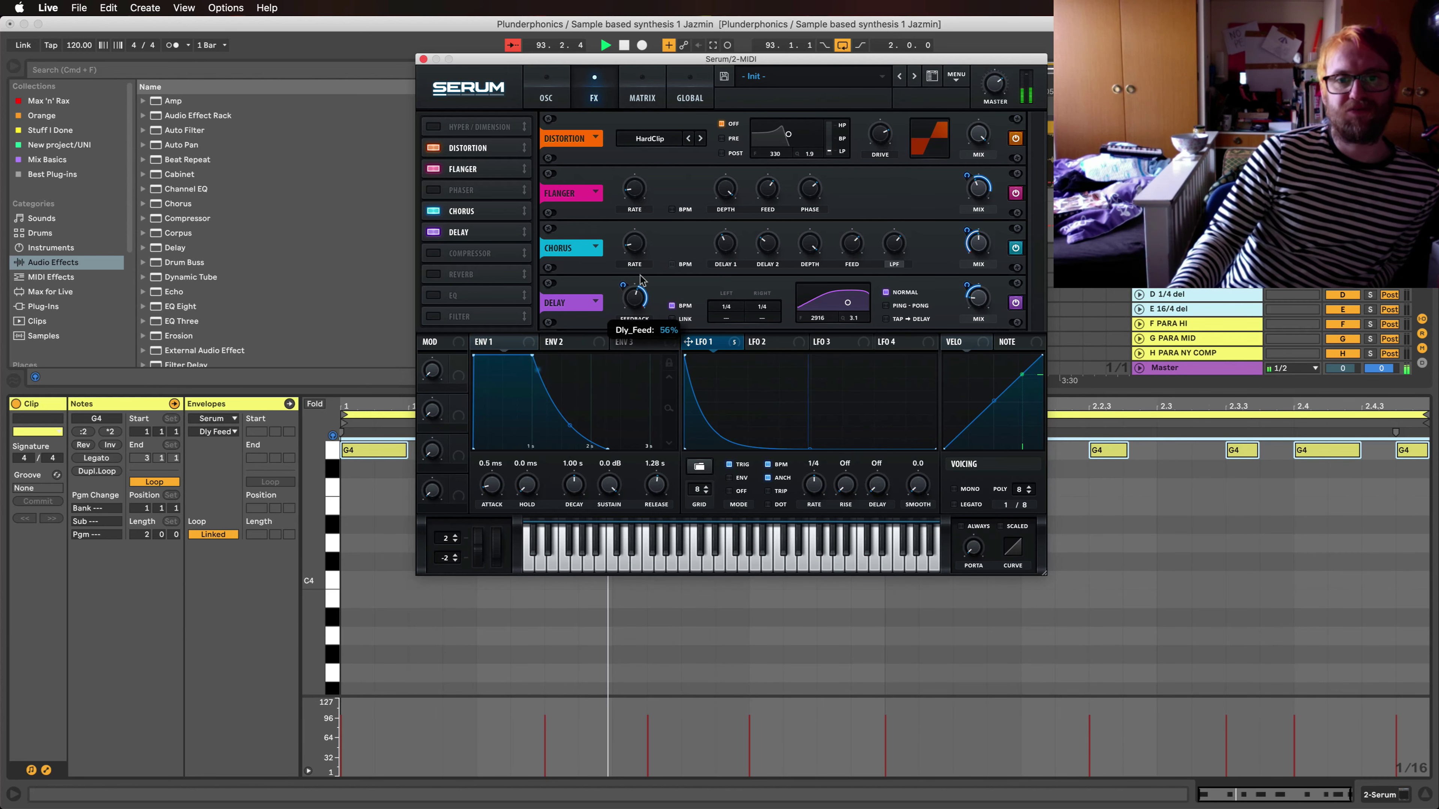
{"action": "left_click_drag", "start_coordinate": [761, 318], "coordinate": [776, 279]}
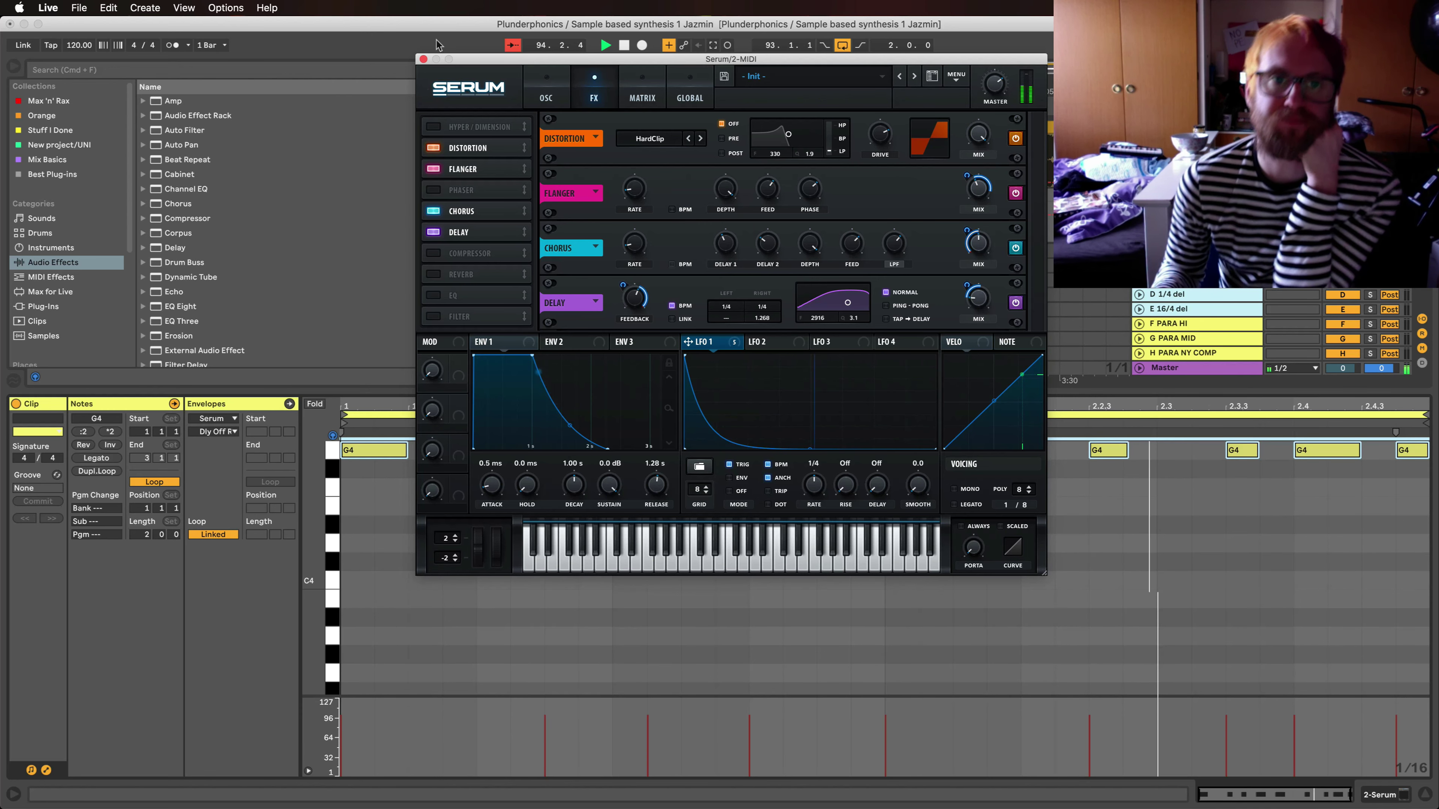
Step: Hide the Serum window and add C5 notes above the first three G4 notes and a D5 above the fourth
{"action": "key", "text": "super+alt+p"}
{"action": "scroll", "coordinate": [784, 523], "scroll_direction": "up", "scroll_amount": 5}
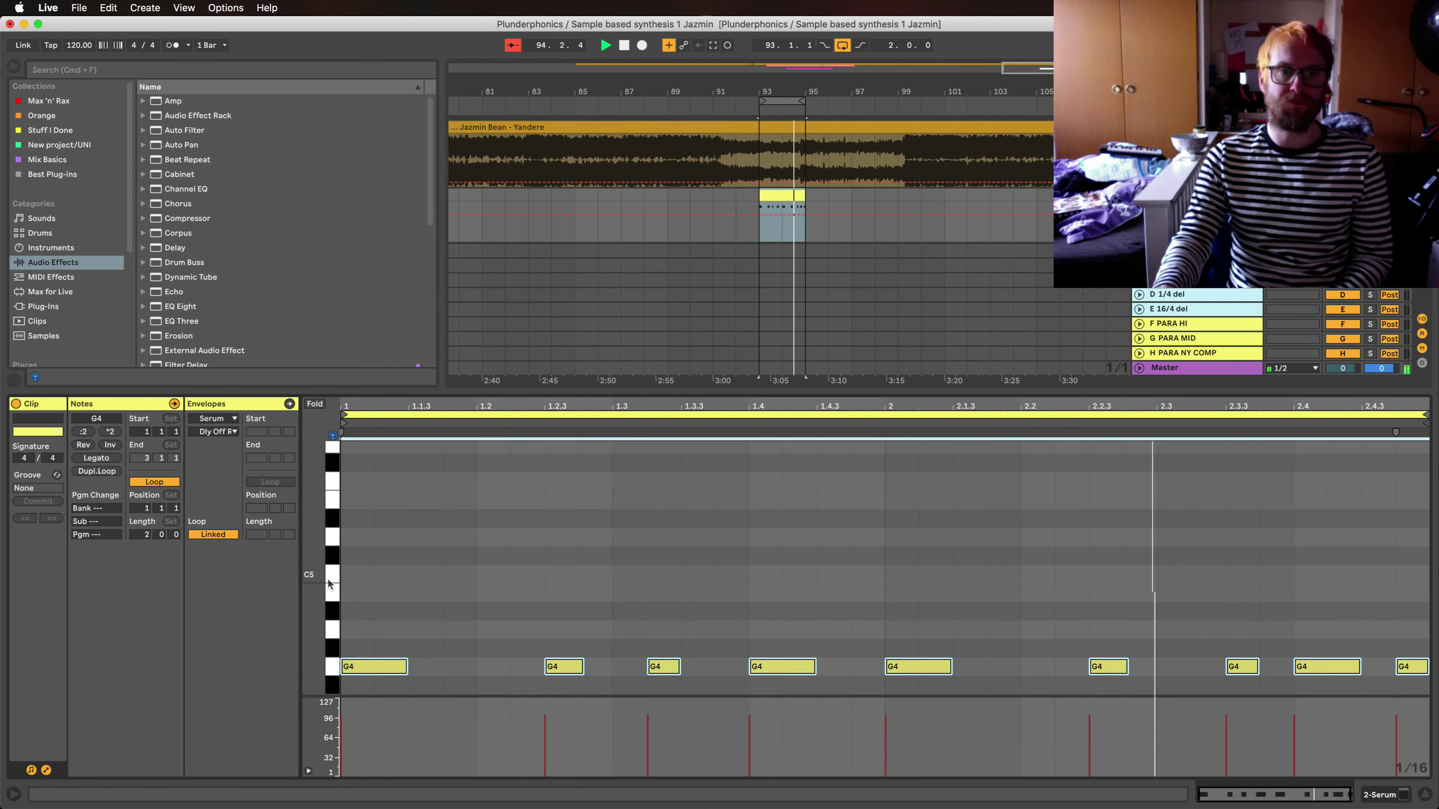
{"action": "left_click", "coordinate": [356, 573]}
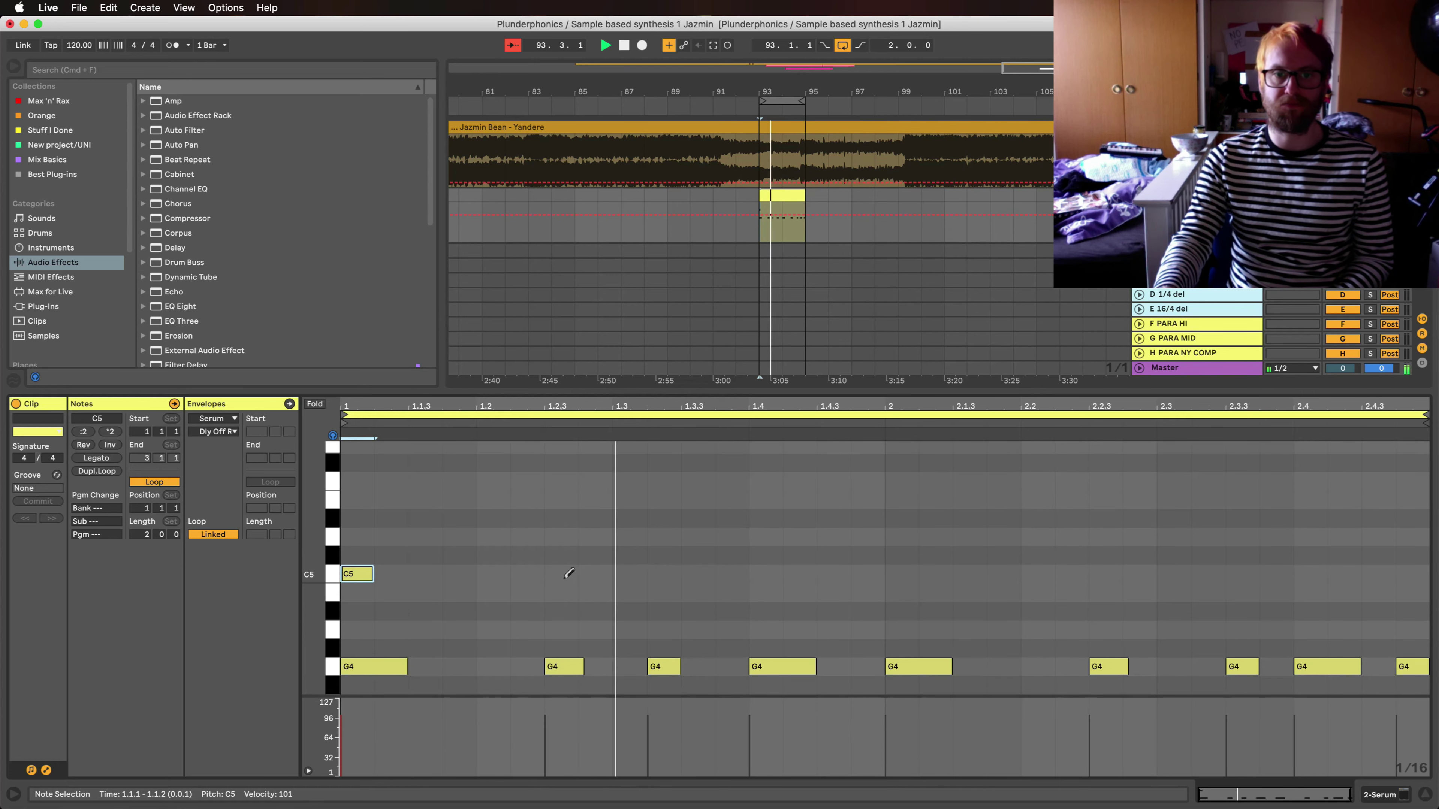
{"action": "left_click", "coordinate": [561, 575]}
{"action": "left_click", "coordinate": [690, 575]}
{"action": "left_click", "coordinate": [691, 575]}
{"action": "left_click", "coordinate": [664, 575]}
{"action": "left_click", "coordinate": [770, 500]}
{"action": "key", "text": "Down"}
{"action": "key", "text": "Down"}
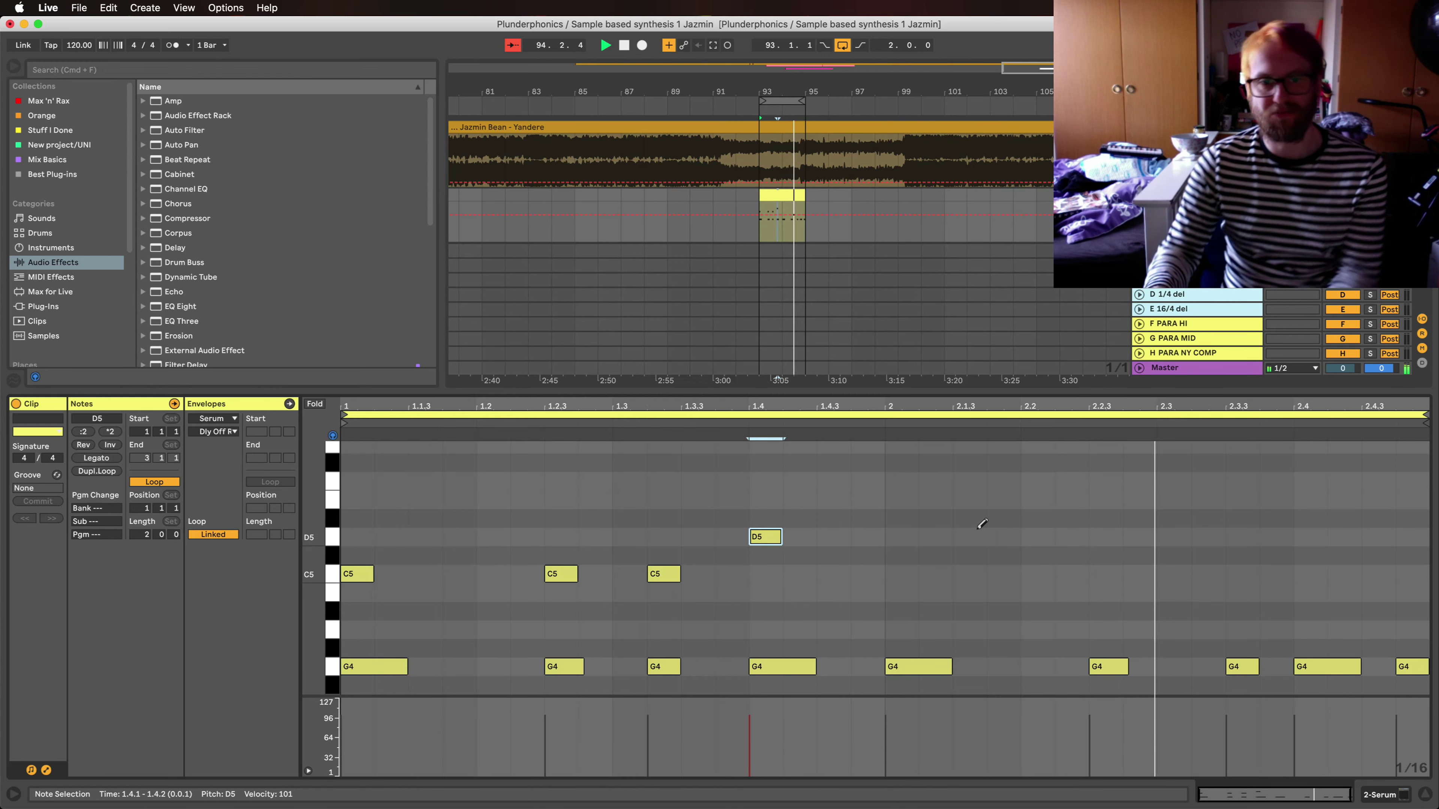
Step: Add upper notes over the second bar's G4 notes, with D5 at 2.3.3 and C5 over the other four
{"action": "left_click", "coordinate": [894, 574]}
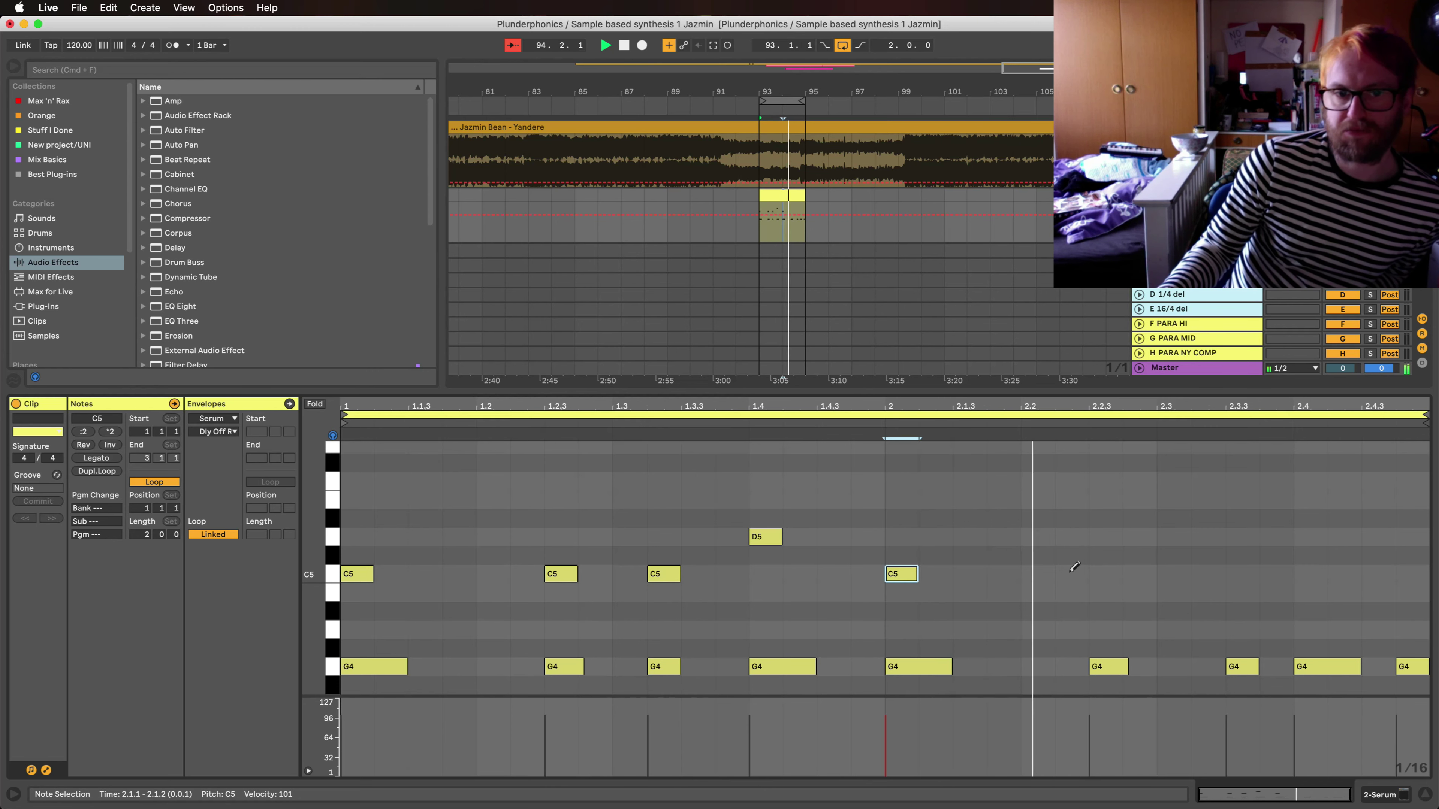
{"action": "left_click", "coordinate": [1101, 574]}
{"action": "left_click", "coordinate": [1249, 536]}
{"action": "left_click", "coordinate": [1309, 573]}
{"action": "left_click", "coordinate": [1411, 573]}
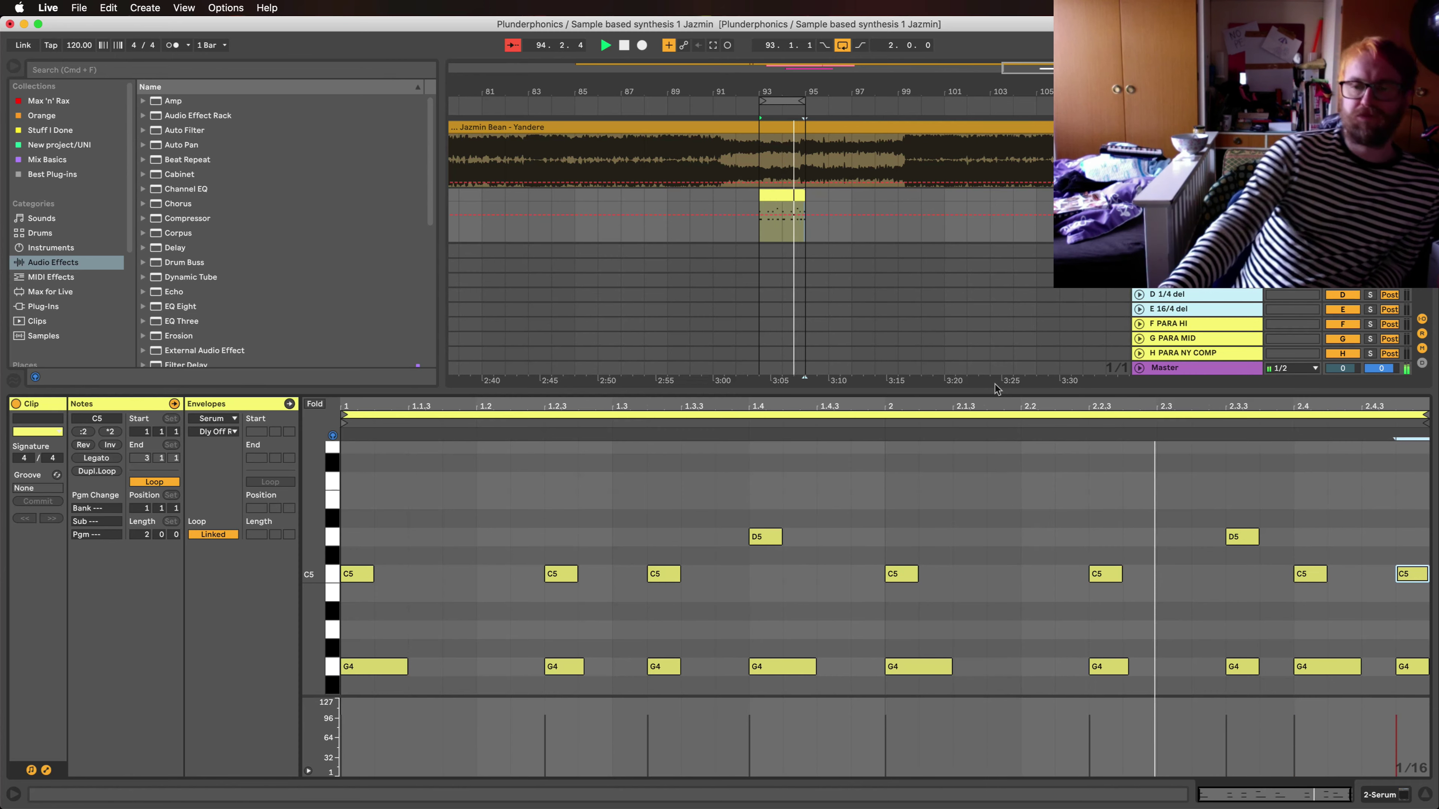
{"action": "mouse_move", "coordinate": [826, 392]}
{"action": "left_mouse_down"}
{"action": "mouse_move", "coordinate": [810, 379]}
{"action": "mouse_move", "coordinate": [764, 113]}
{"action": "left_mouse_up"}
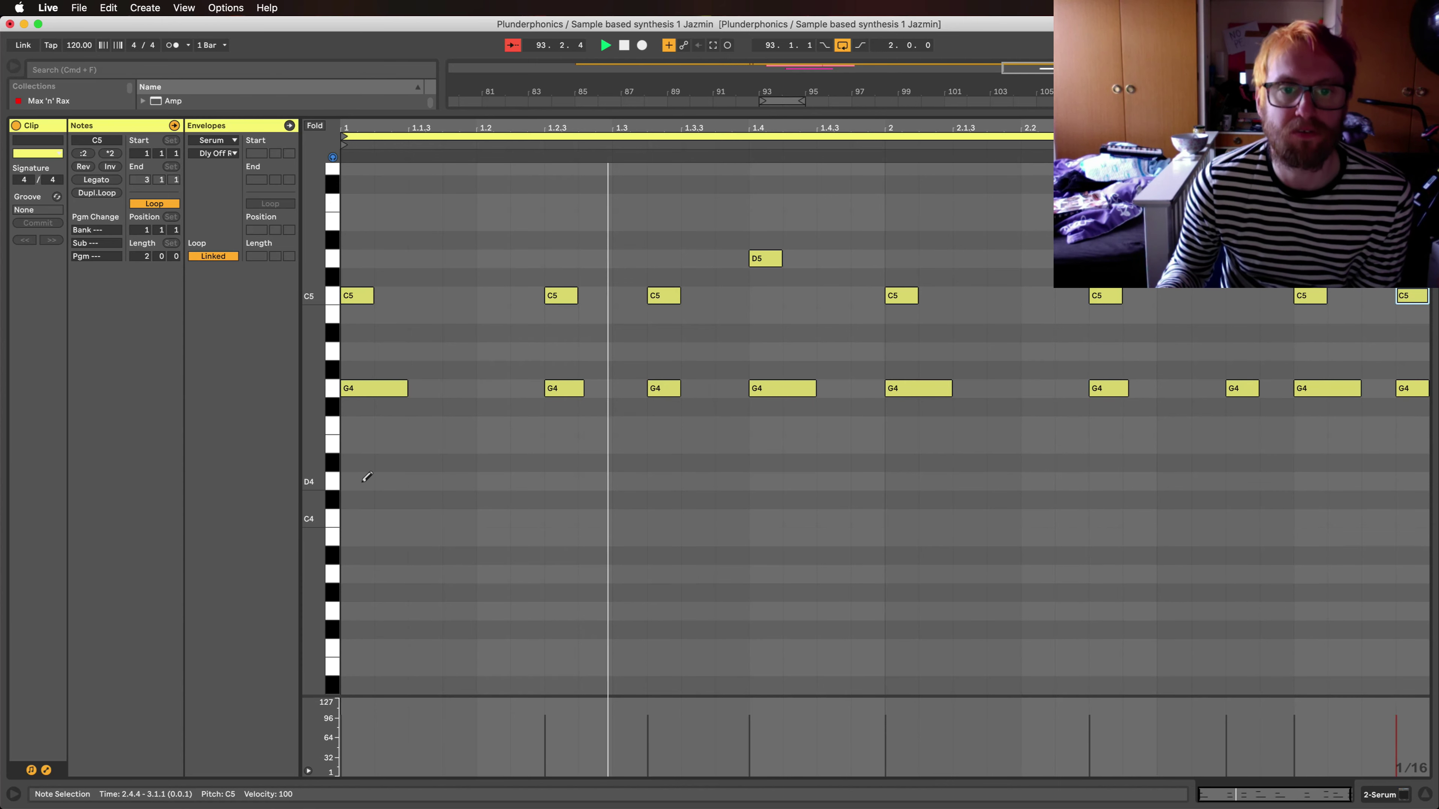
Step: Add D4 notes below the first three G4 notes and a C4 note below the fourth in the first bar
{"action": "left_click", "coordinate": [363, 480]}
{"action": "left_click", "coordinate": [561, 481]}
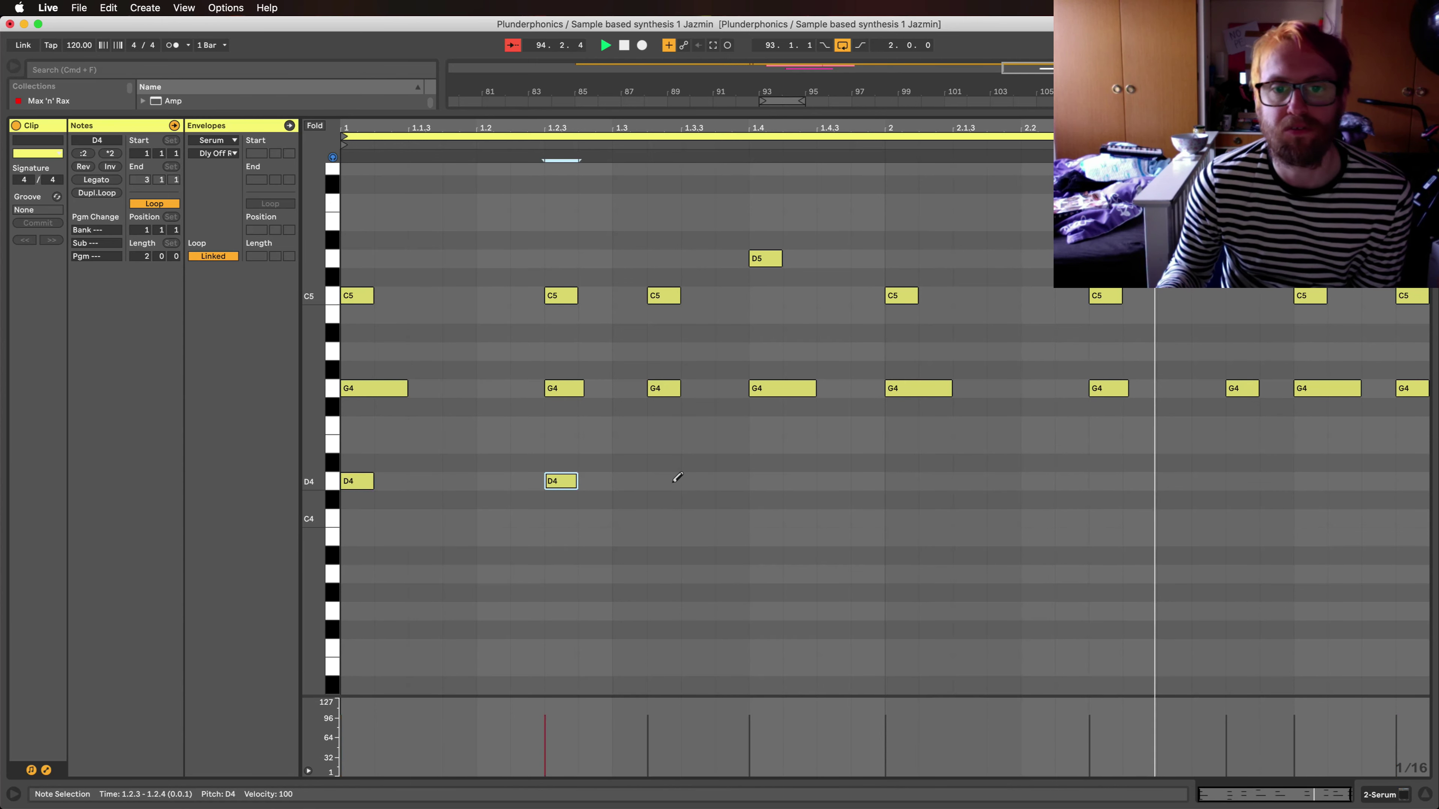
{"action": "left_click", "coordinate": [671, 481]}
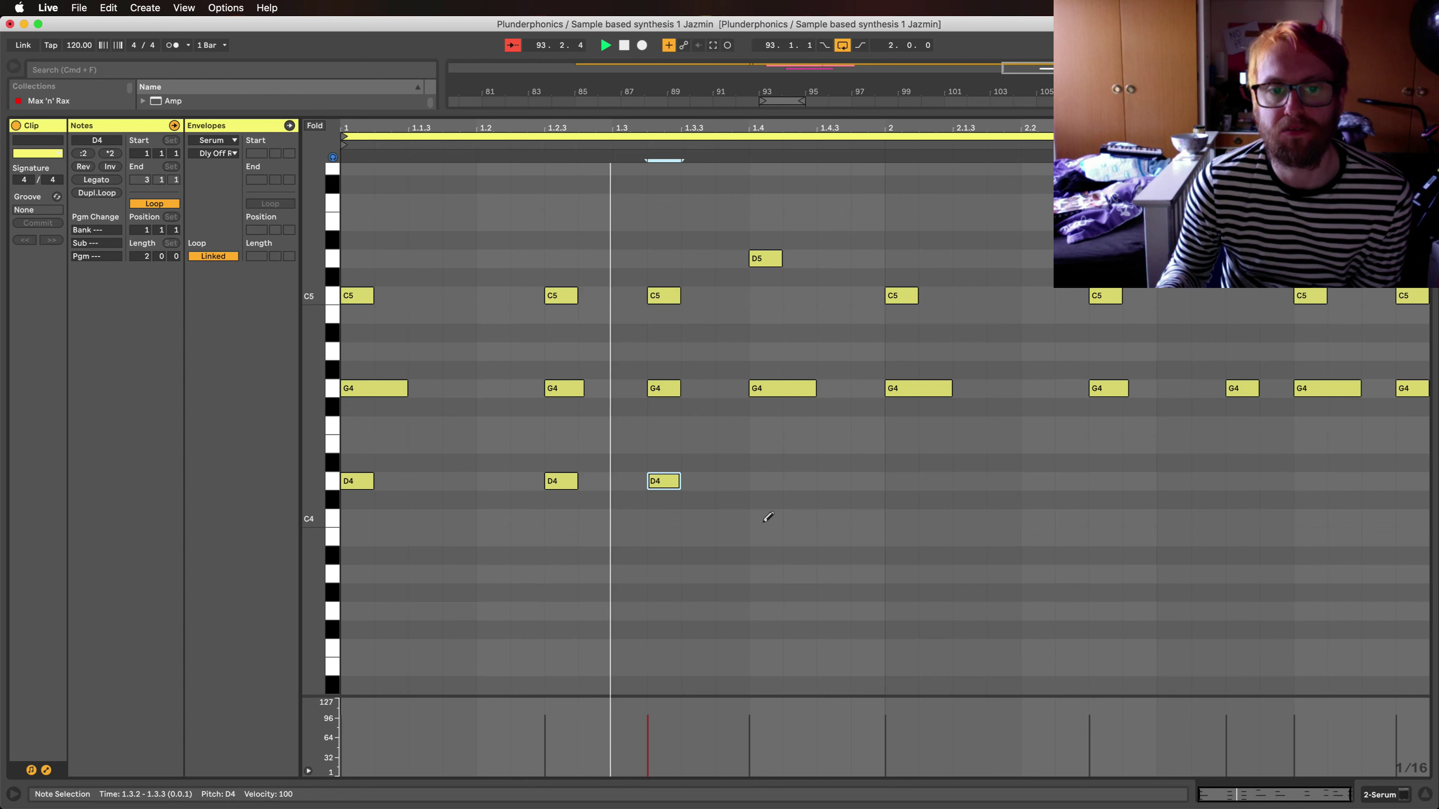
{"action": "left_click", "coordinate": [769, 518]}
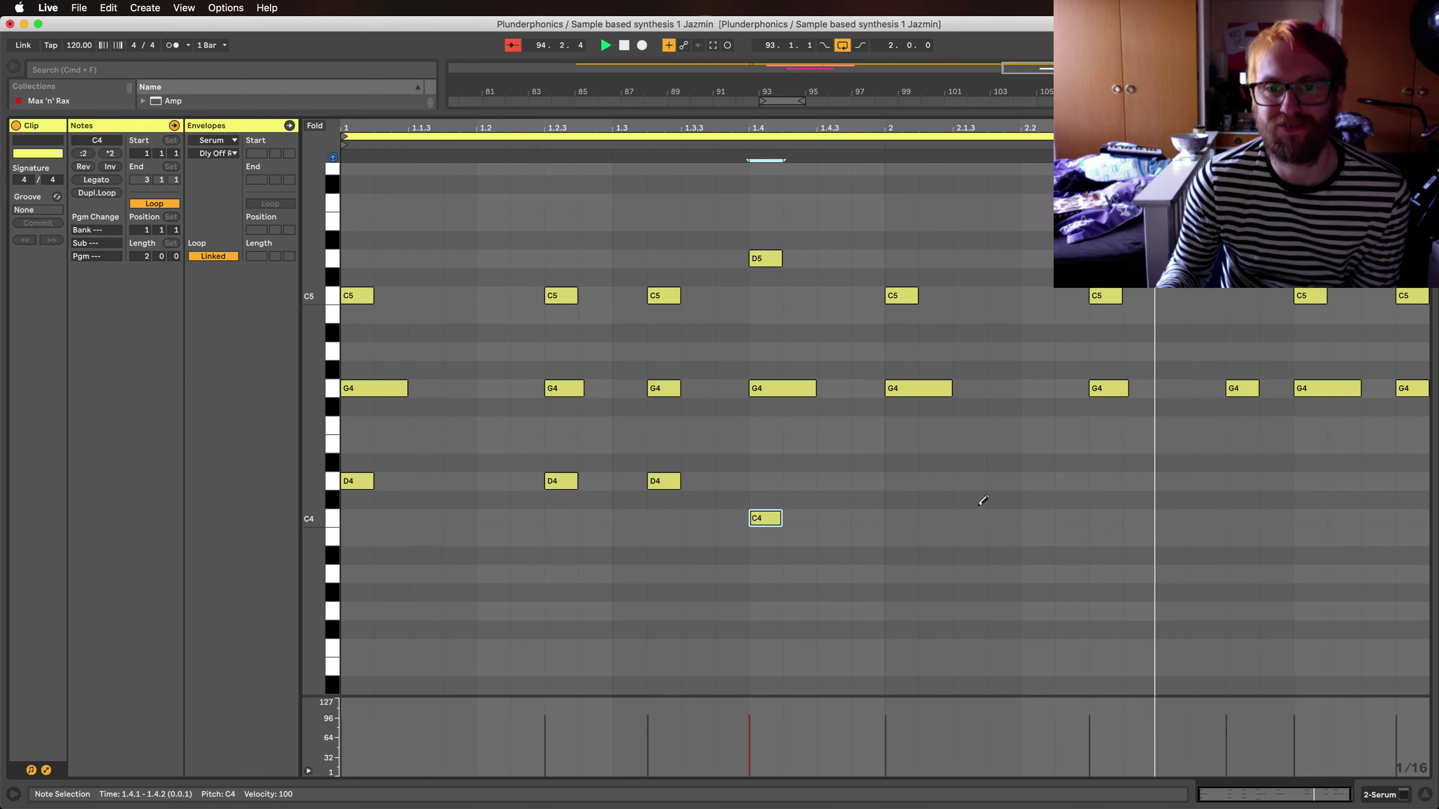
Step: Add lower notes under the second bar's G4 notes, with C4 at 2.3.3 and D4 under the other four
{"action": "left_click", "coordinate": [900, 481]}
{"action": "left_click", "coordinate": [1095, 481]}
{"action": "left_click", "coordinate": [1238, 518]}
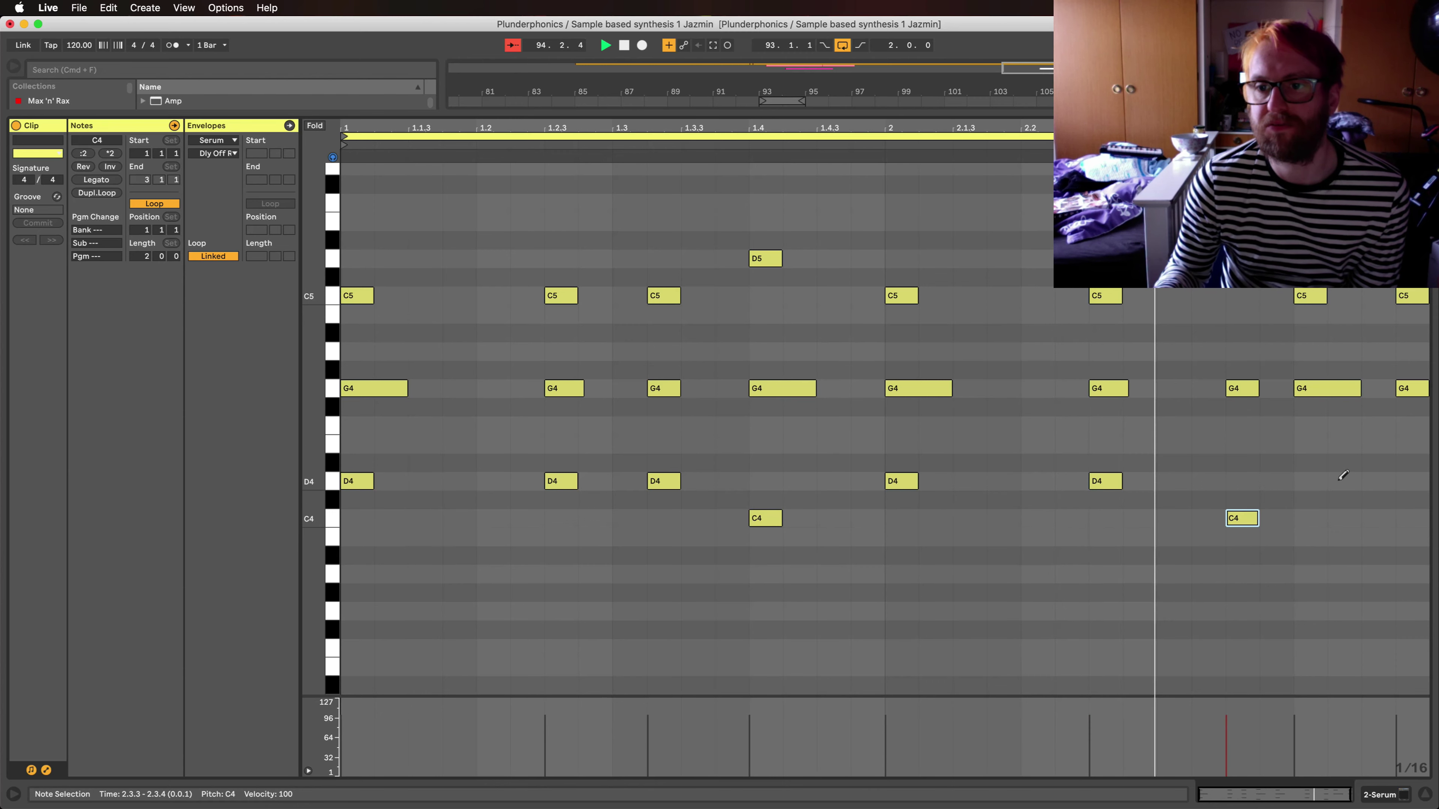
{"action": "left_click", "coordinate": [1305, 481]}
{"action": "left_click", "coordinate": [1407, 481]}
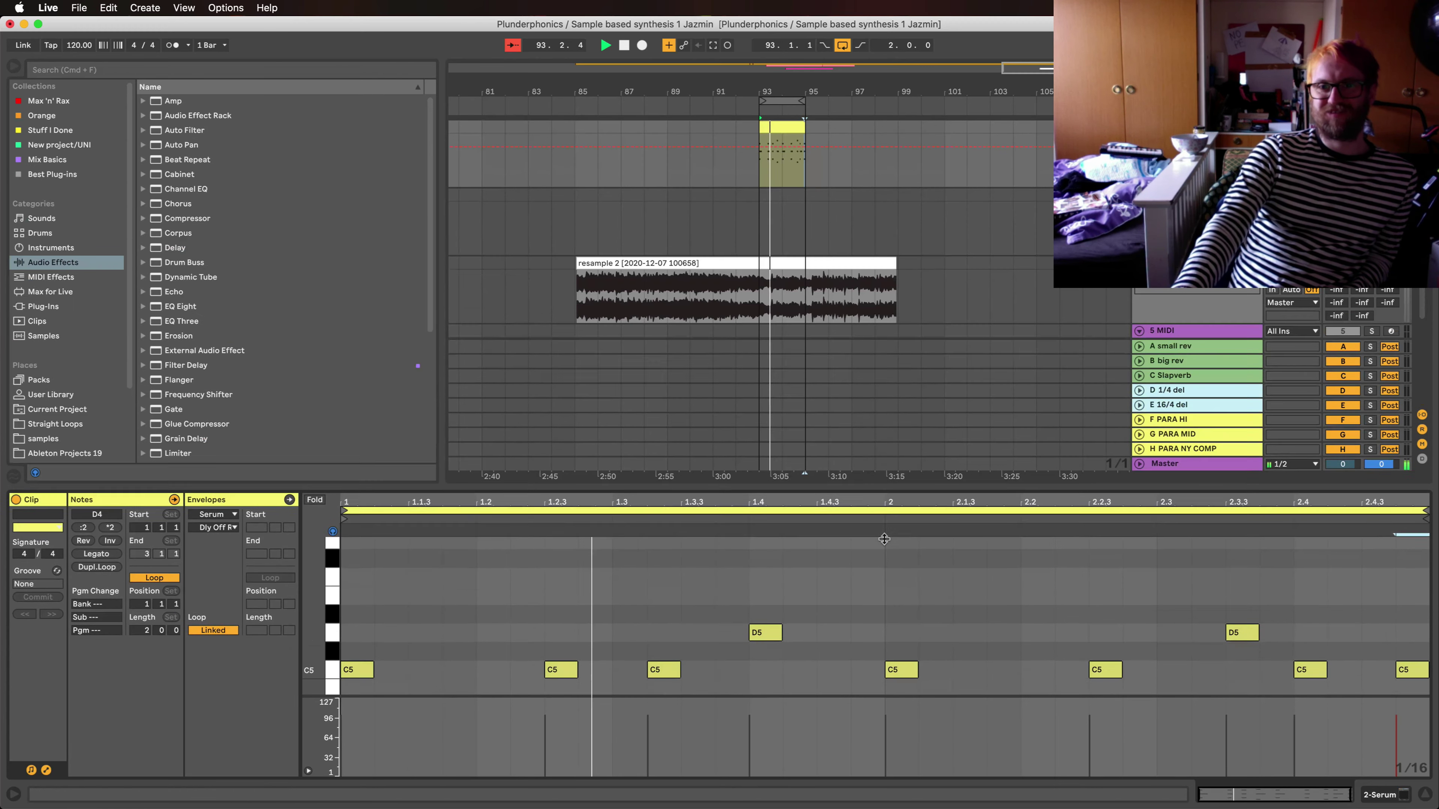
Step: Reopen Serum's effects, enable the compressor in multiband mode and move it below the reverb in the effect order
{"action": "left_click", "coordinate": [1378, 794]}
{"action": "left_click", "coordinate": [50, 638]}
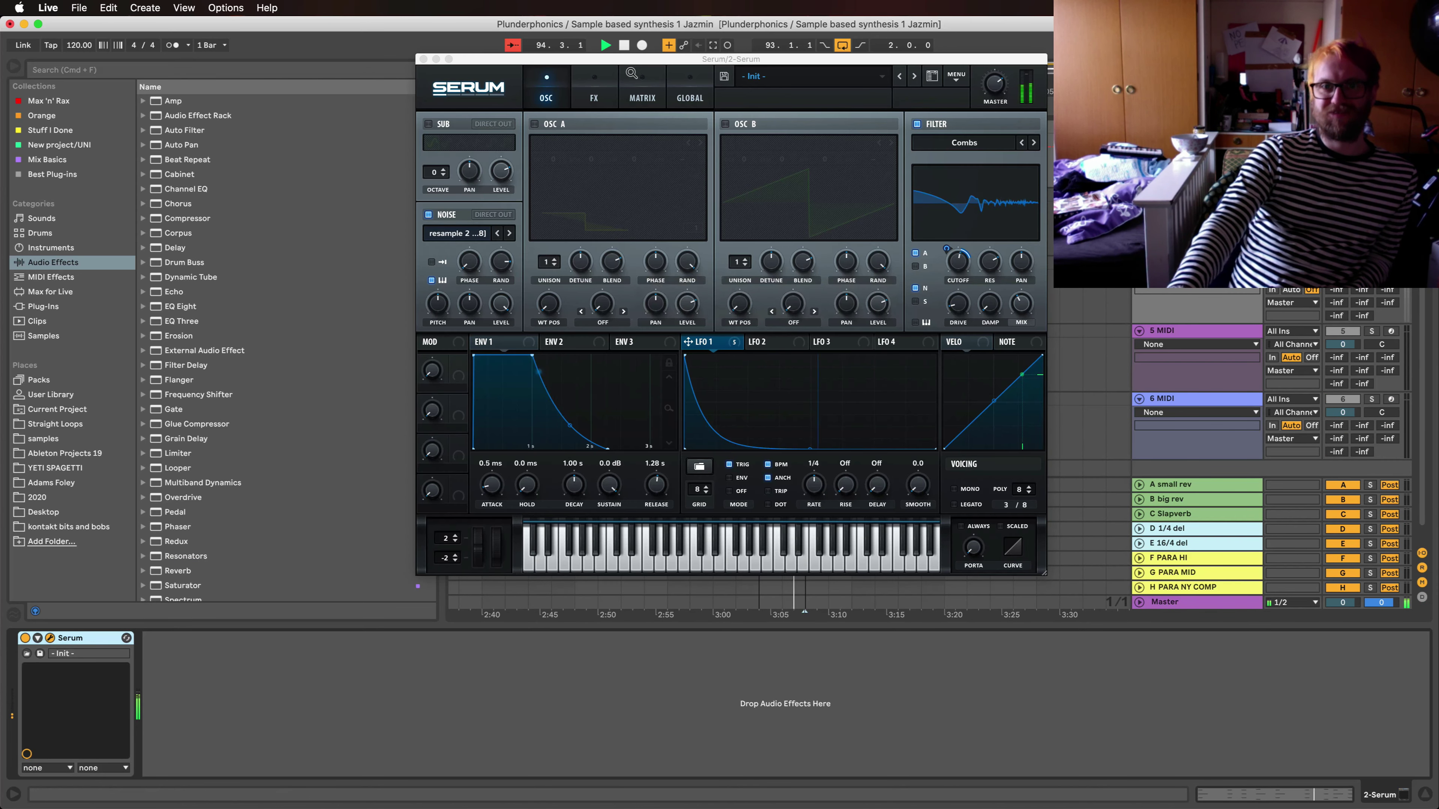
{"action": "left_click", "coordinate": [594, 97]}
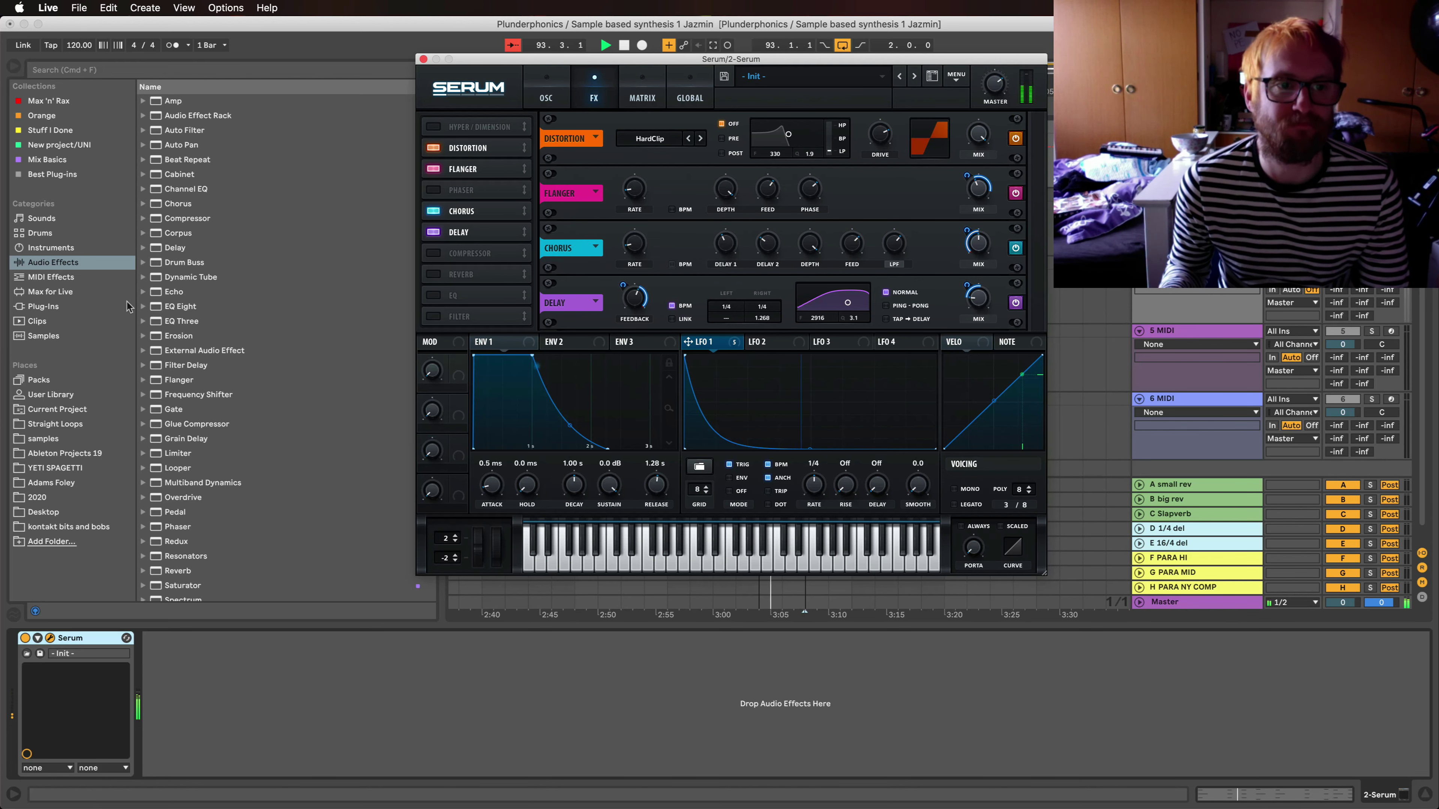
{"action": "left_click", "coordinate": [436, 254]}
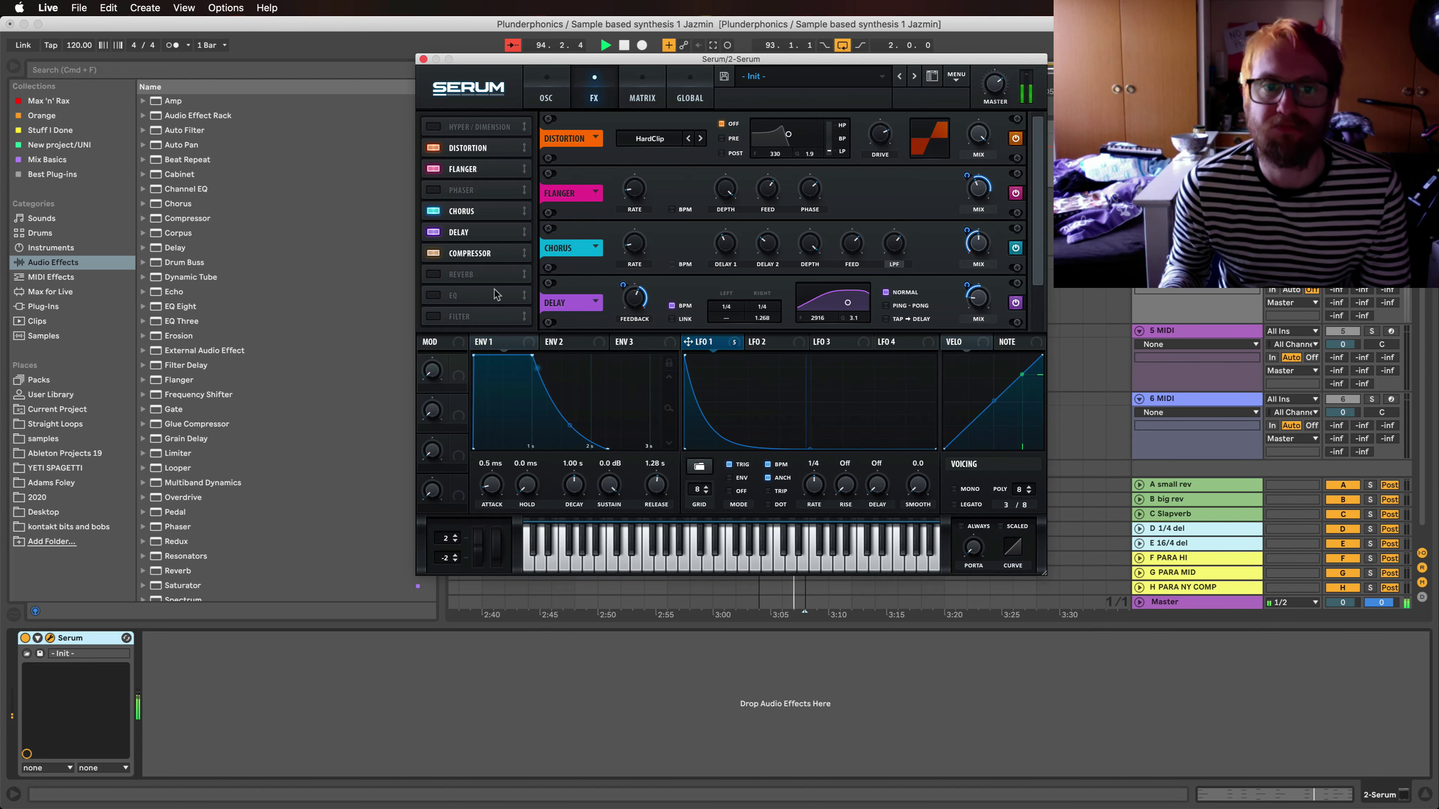
{"action": "scroll", "coordinate": [1042, 300], "scroll_direction": "down", "scroll_amount": 2}
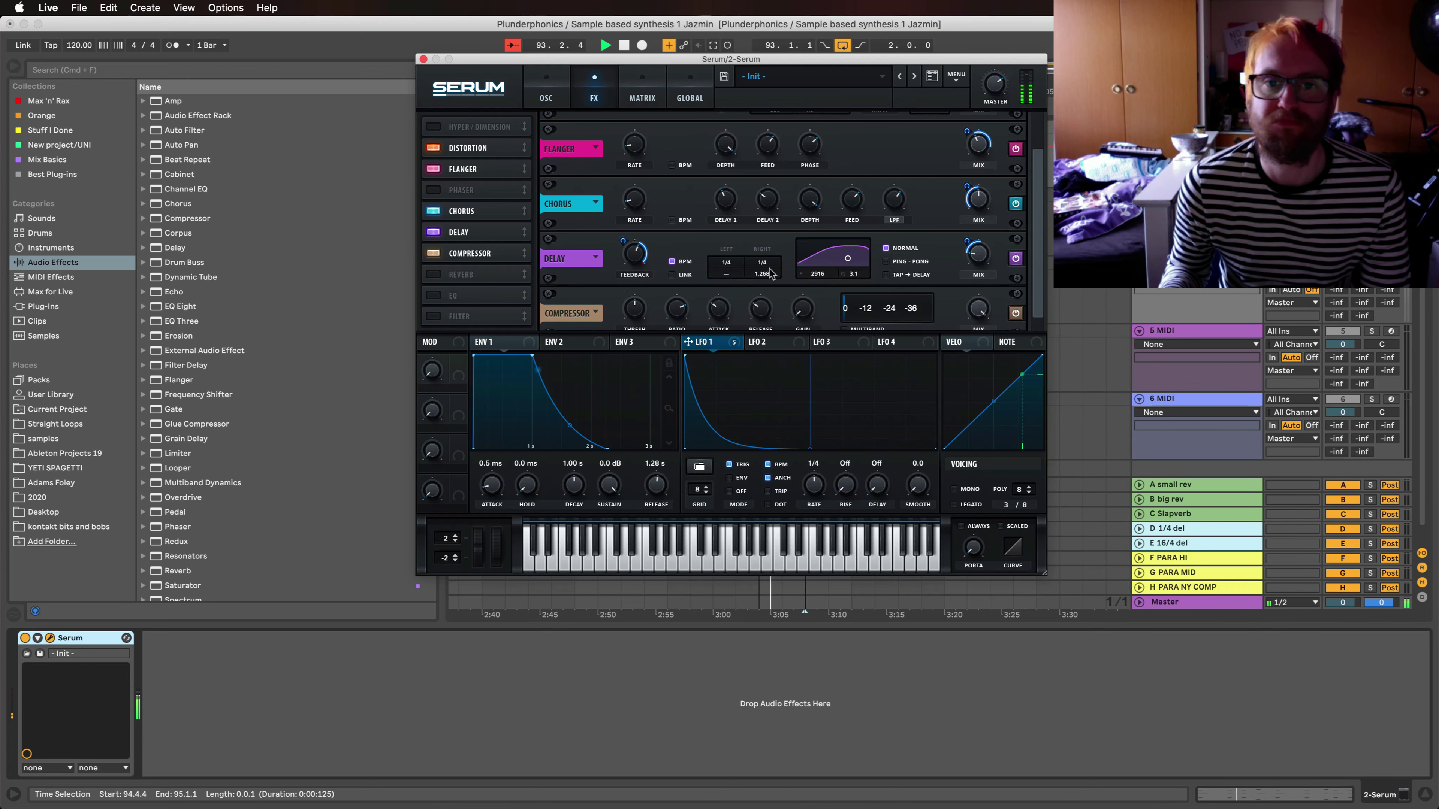
{"action": "left_click_drag", "start_coordinate": [457, 260], "coordinate": [464, 279]}
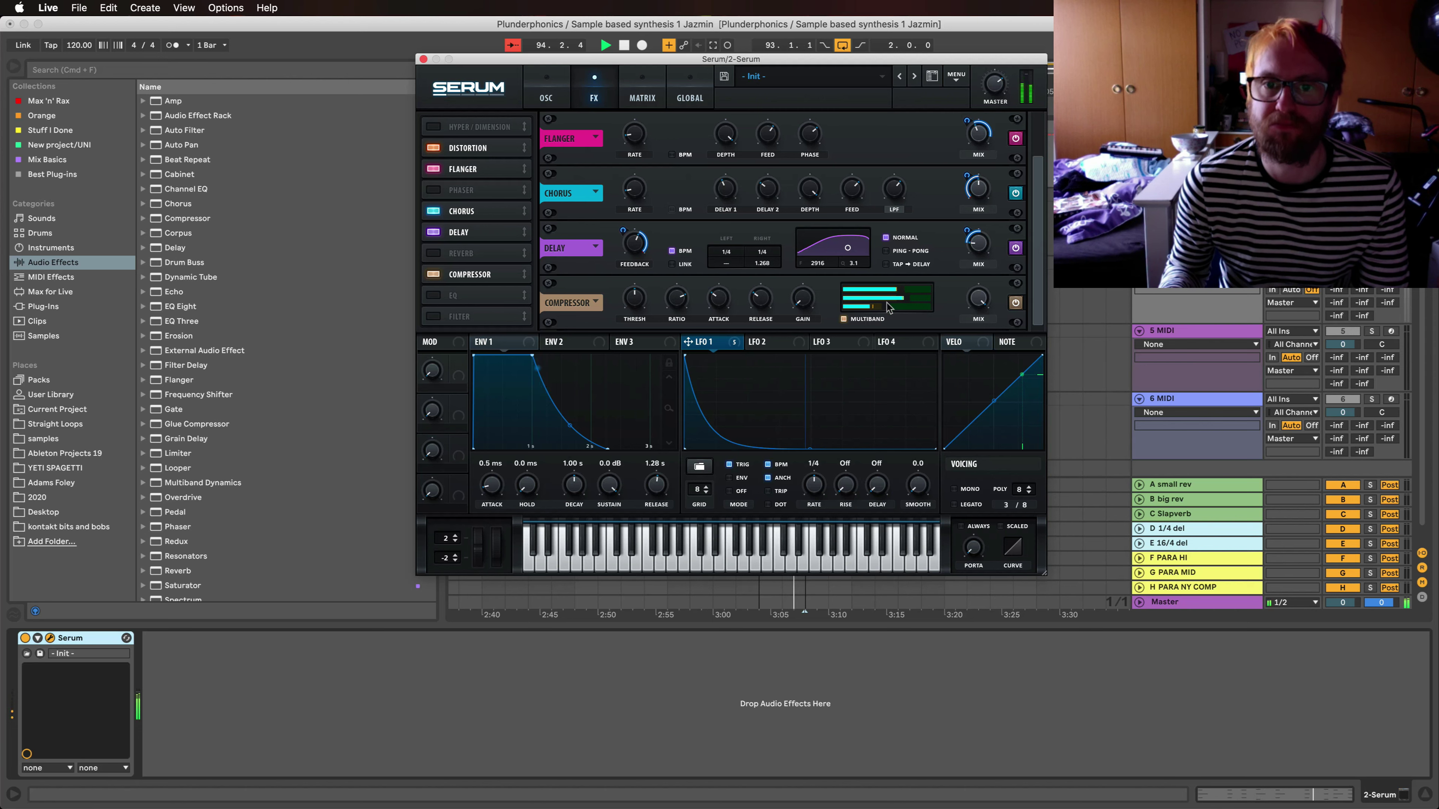
{"action": "mouse_move", "coordinate": [720, 303]}
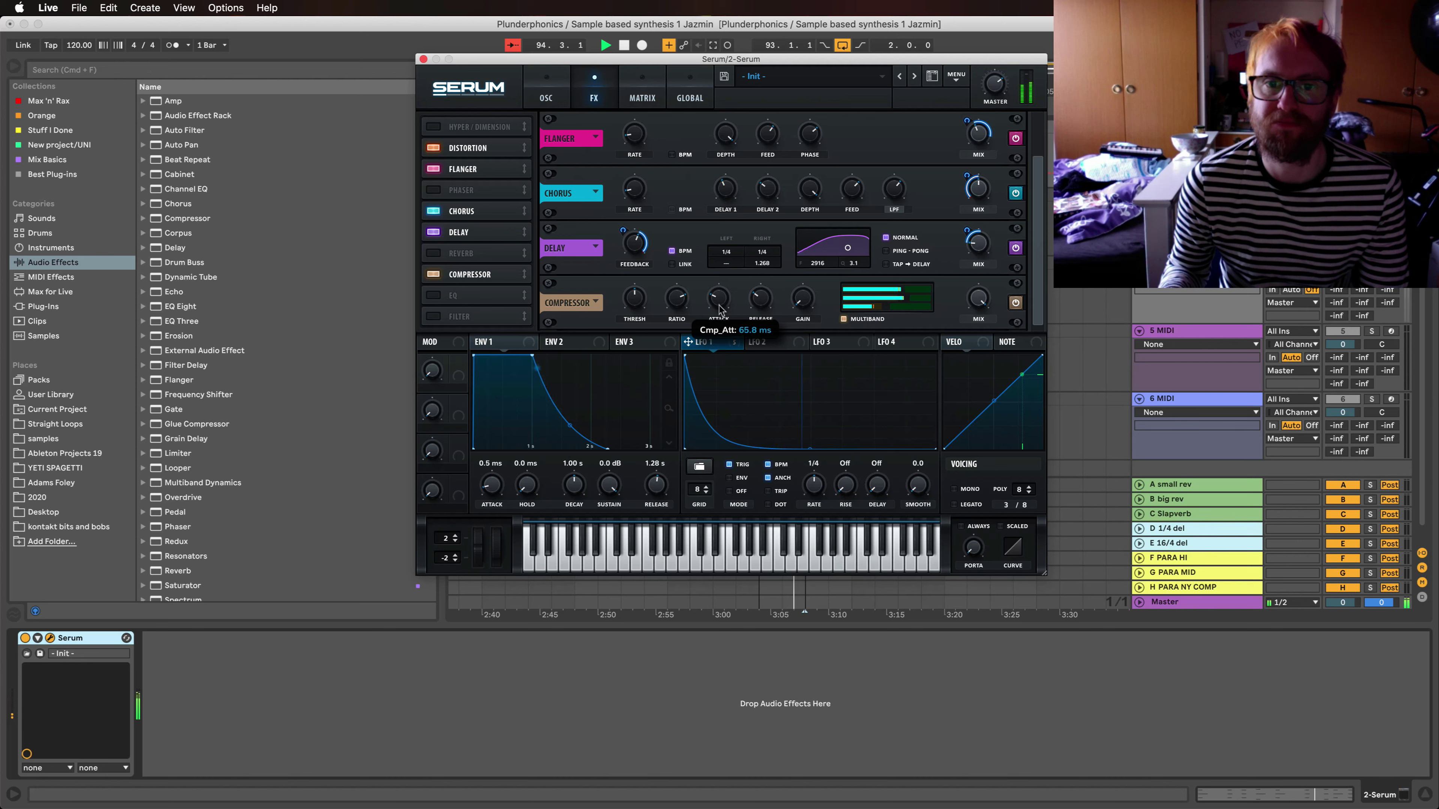
{"action": "mouse_move", "coordinate": [800, 300]}
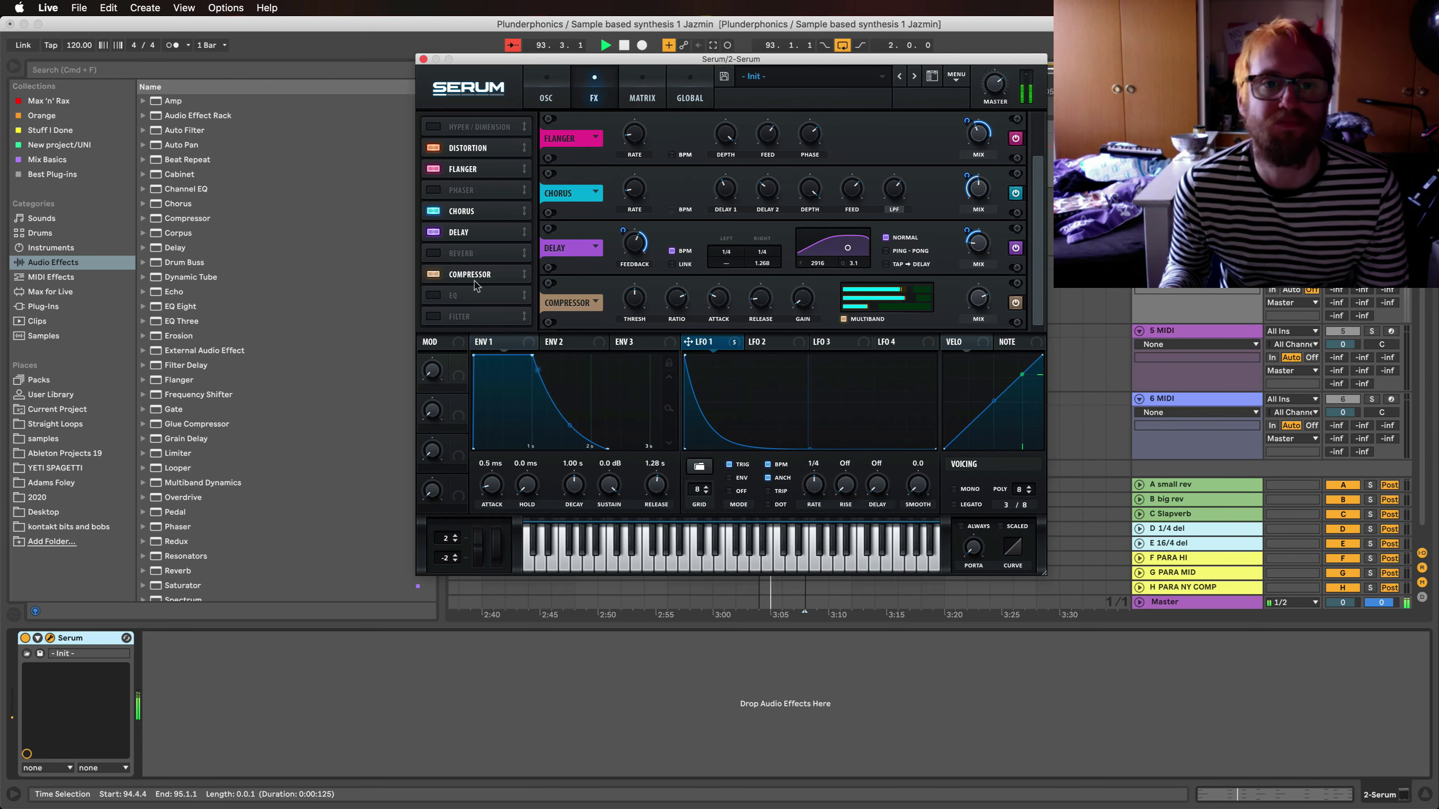
Step: Enable Serum's EQ, slightly raise its high-band gain and adjust the distortion mix
{"action": "left_click", "coordinate": [433, 295]}
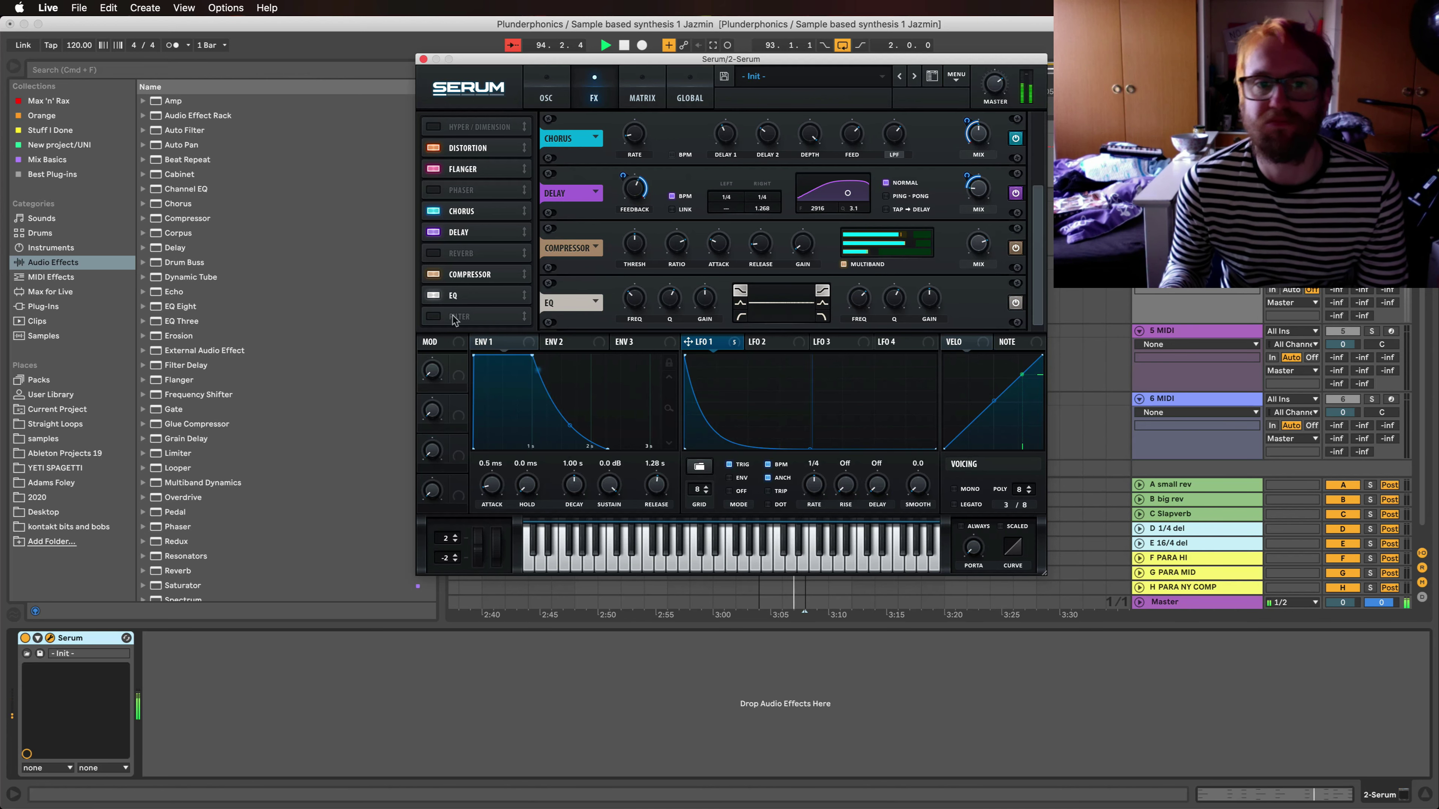
{"action": "left_click_drag", "start_coordinate": [921, 301], "coordinate": [922, 294]}
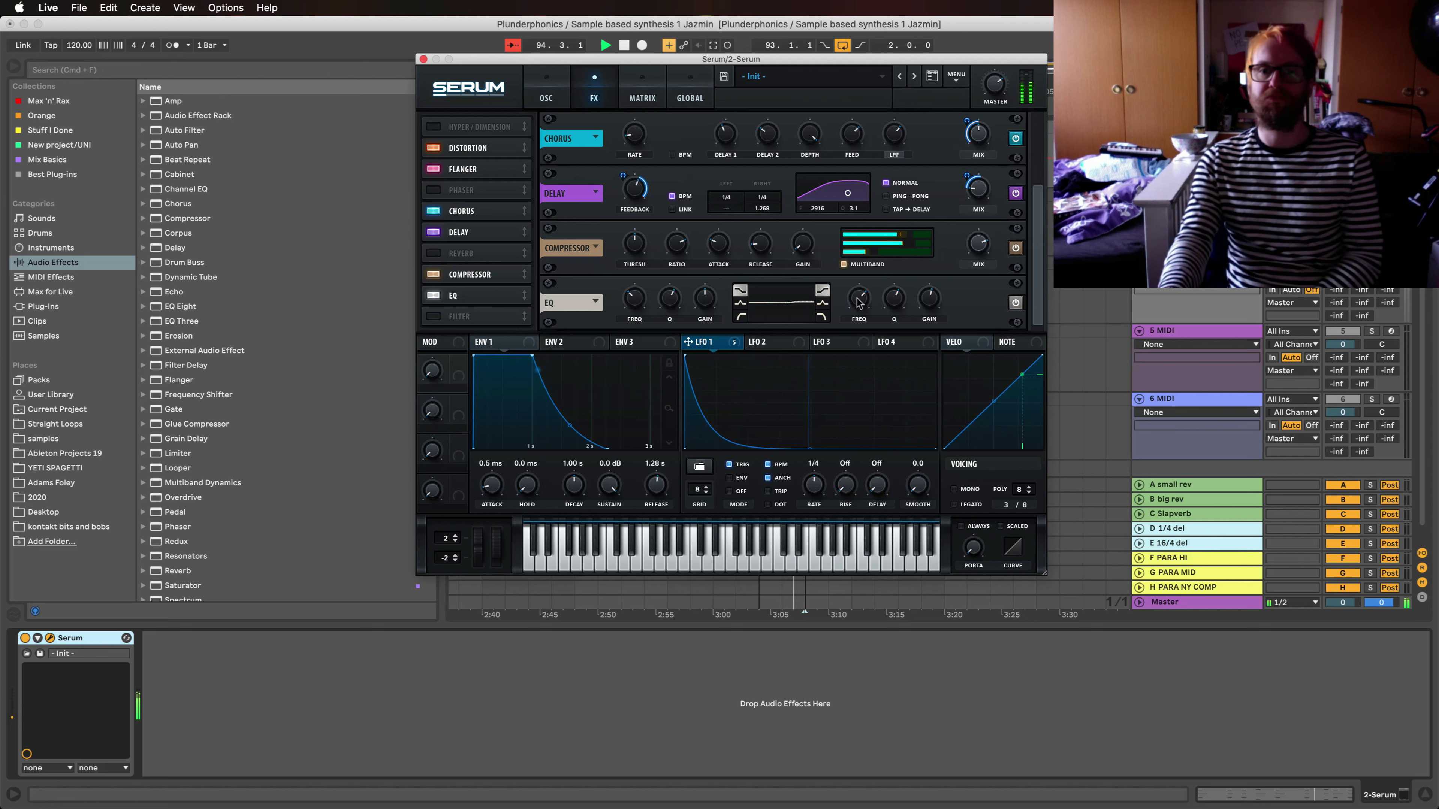
{"action": "mouse_move", "coordinate": [862, 310]}
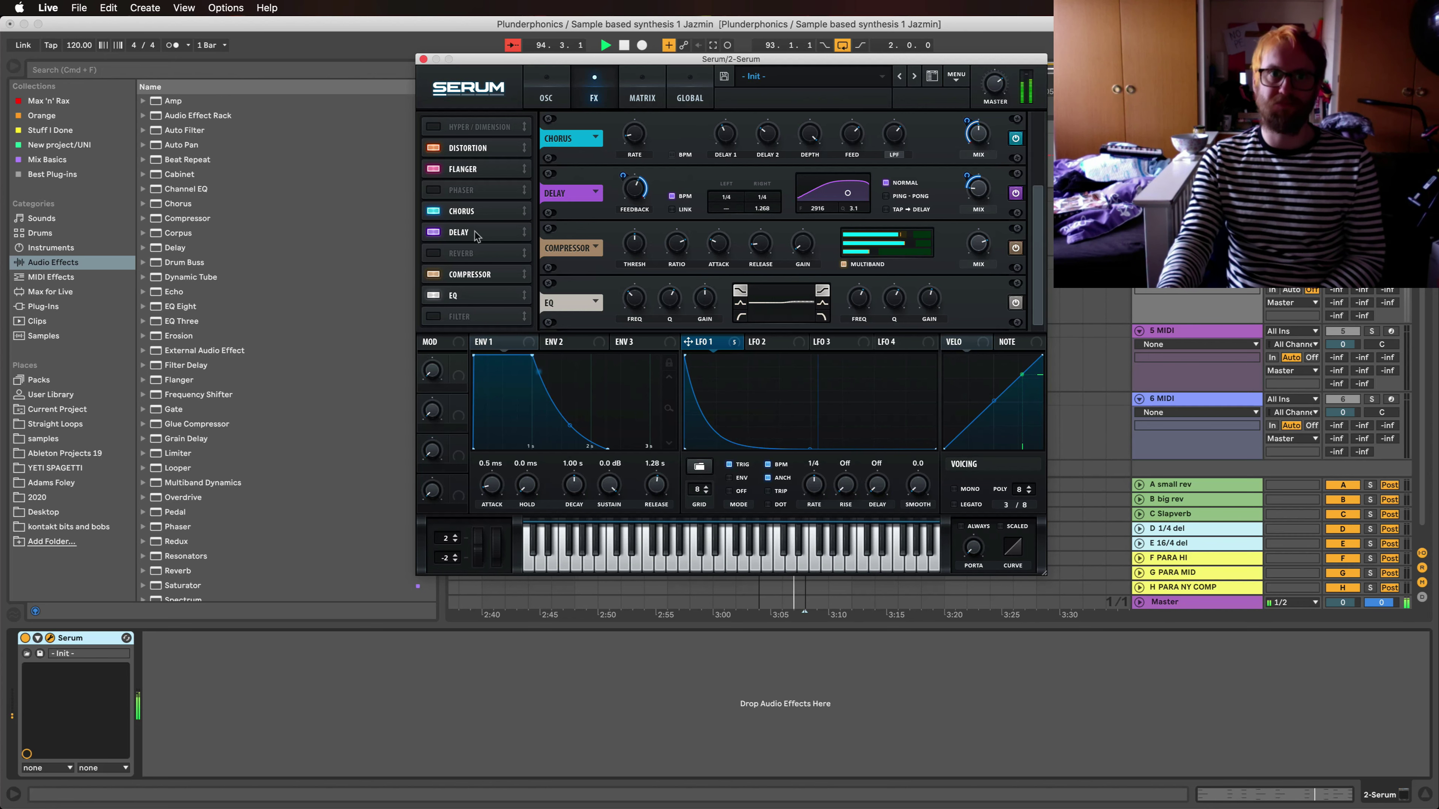
{"action": "mouse_move", "coordinate": [469, 153]}
{"action": "left_mouse_down"}
{"action": "mouse_move", "coordinate": [480, 302]}
{"action": "mouse_move", "coordinate": [491, 153]}
{"action": "left_mouse_up"}
{"action": "left_click_drag", "start_coordinate": [982, 140], "coordinate": [973, 170]}
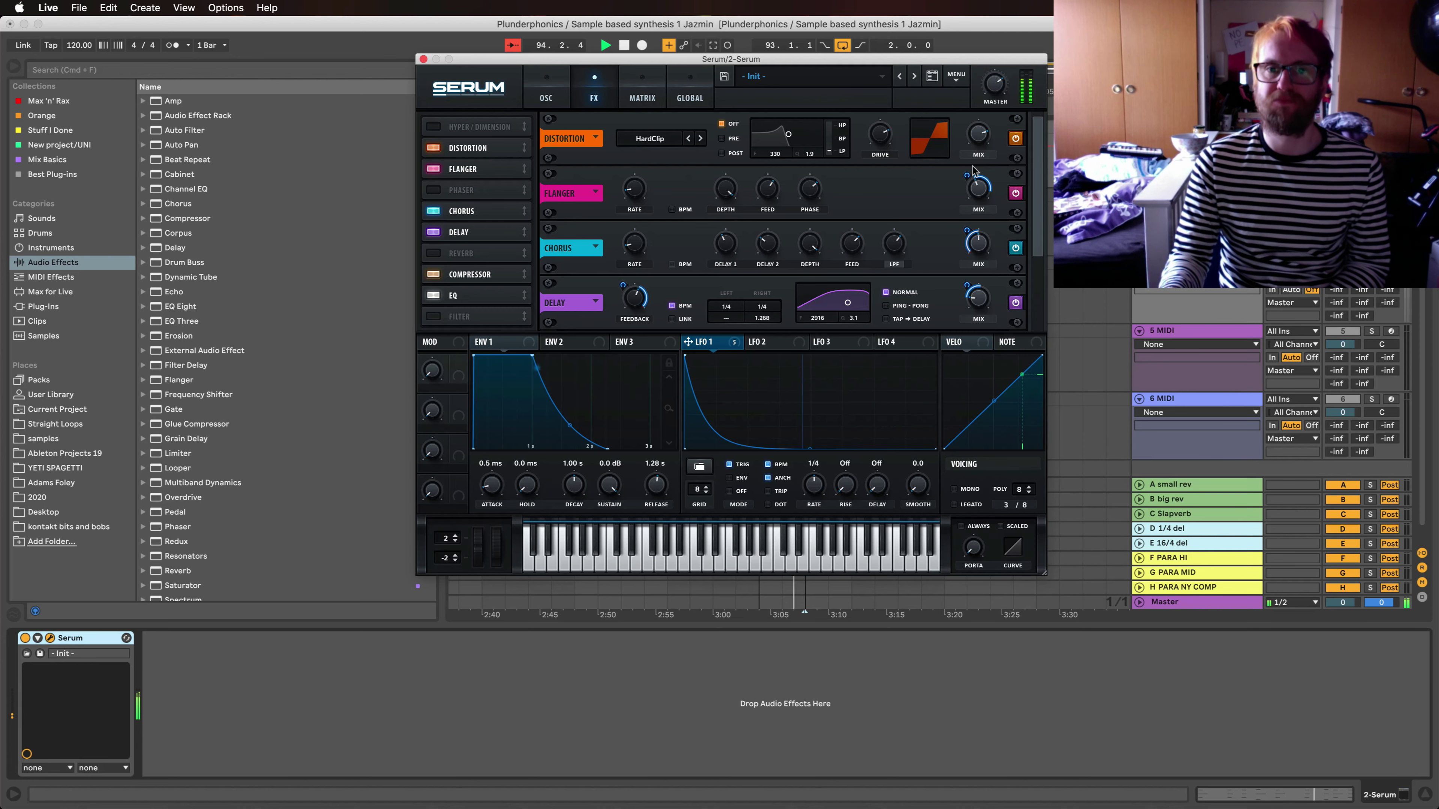
Step: Hide the Serum window and add an Arpeggiator MIDI effect ahead of Serum on the track
{"action": "left_click", "coordinate": [423, 60]}
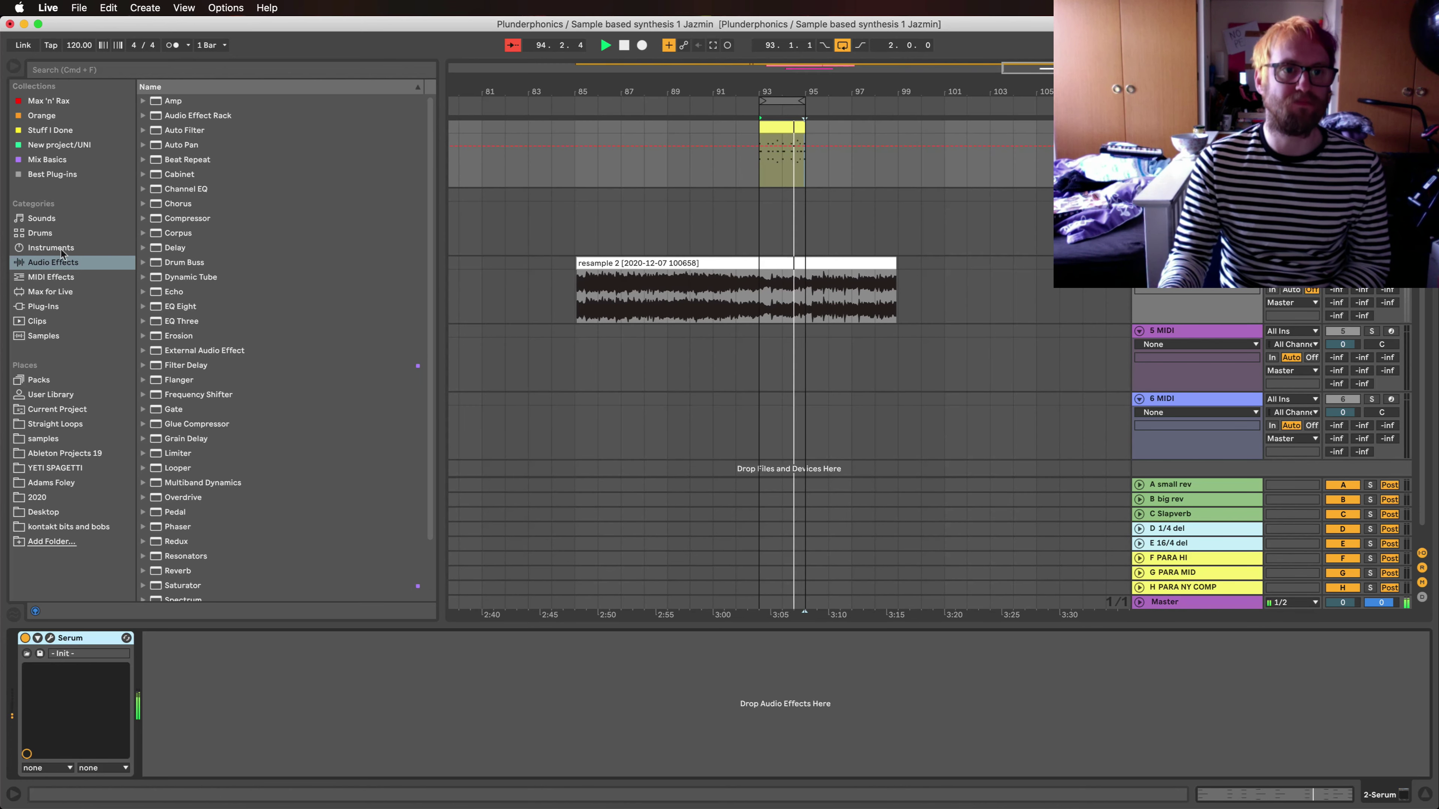
{"action": "left_click", "coordinate": [51, 276]}
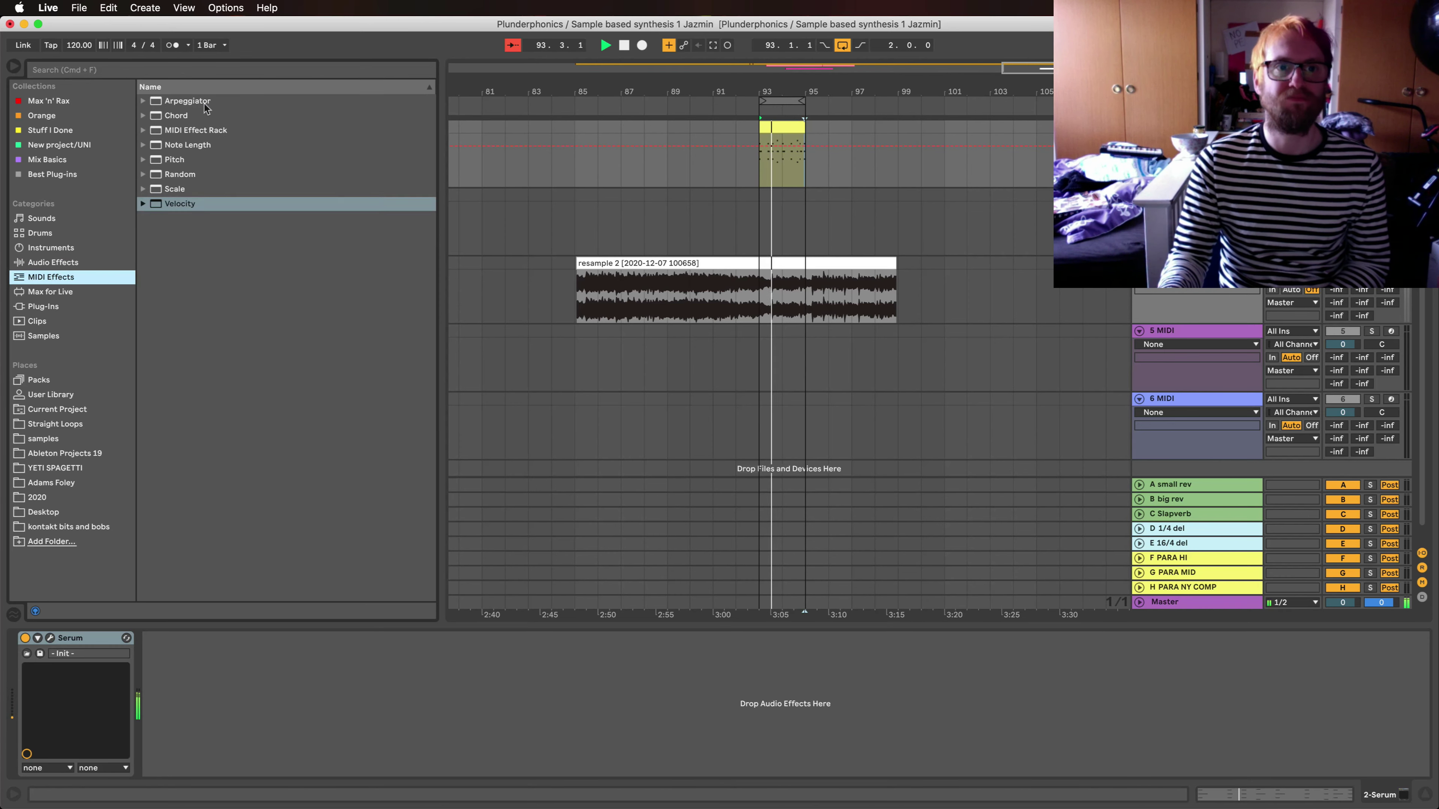
{"action": "double_click", "coordinate": [187, 101]}
{"action": "left_click", "coordinate": [235, 699]}
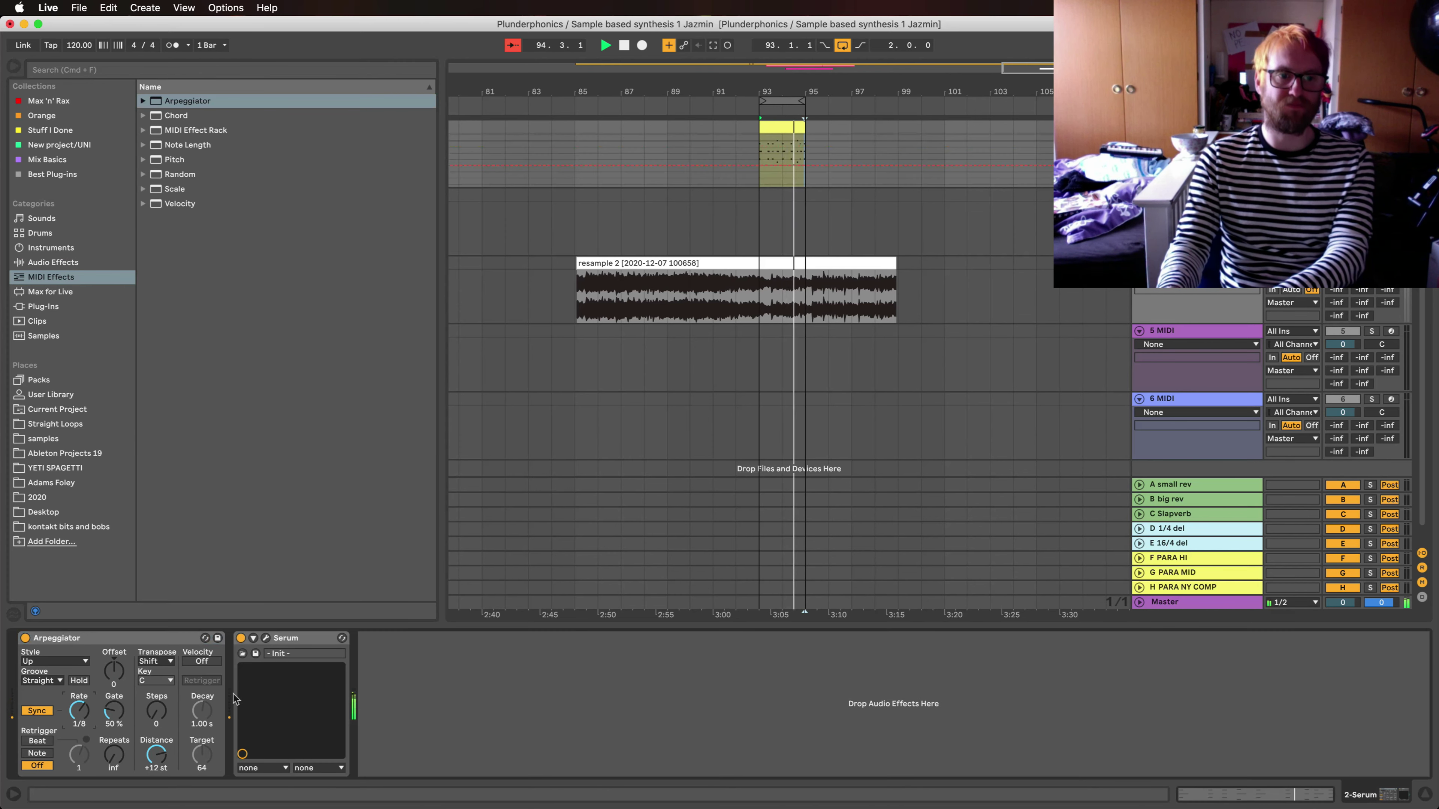
Step: Try different Arpeggiator rates and set the rate to 1/16
{"action": "key", "text": "Up"}
{"action": "key", "text": "Up"}
{"action": "key", "text": "Down"}
{"action": "key", "text": "Down"}
{"action": "key", "text": "Down"}
{"action": "key", "text": "Down"}
{"action": "key", "text": "Down"}
{"action": "key", "text": "Down"}
{"action": "key", "text": "Up"}
{"action": "key", "text": "Up"}
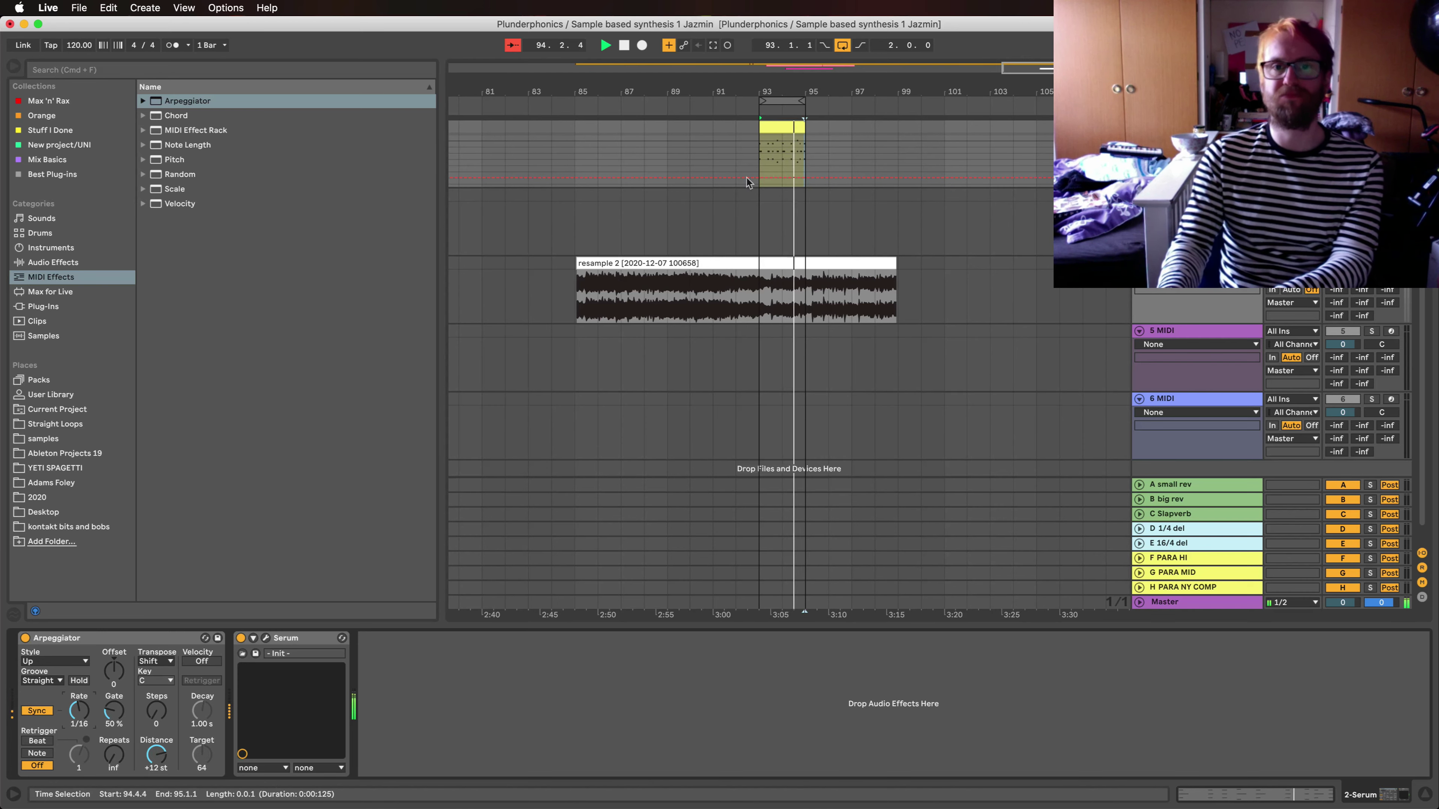
Step: Open the MIDI clip in an enlarged editor and lengthen all its C4 and D4 notes by one sixteenth
{"action": "double_click", "coordinate": [791, 128]}
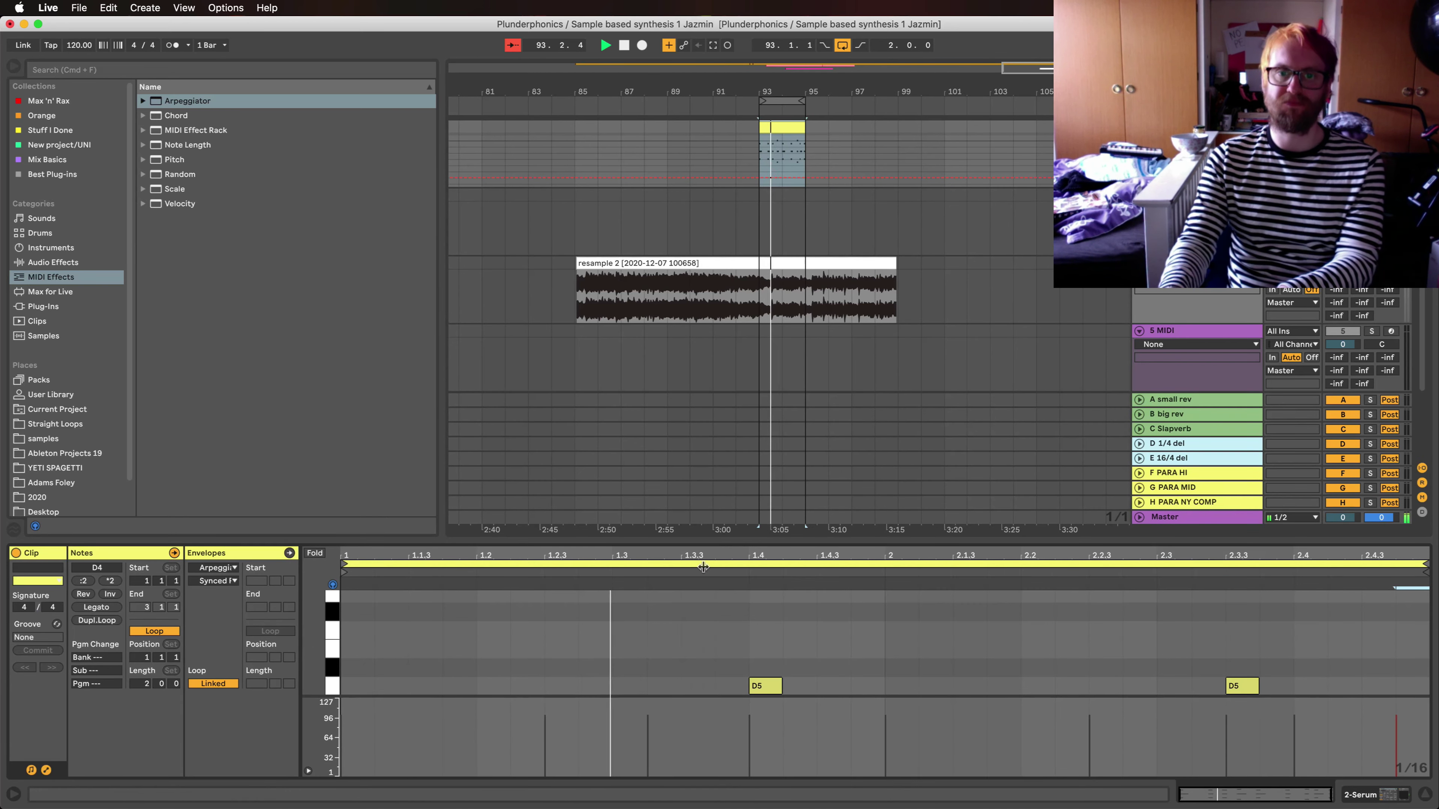
{"action": "left_click_drag", "start_coordinate": [705, 541], "coordinate": [737, 195]}
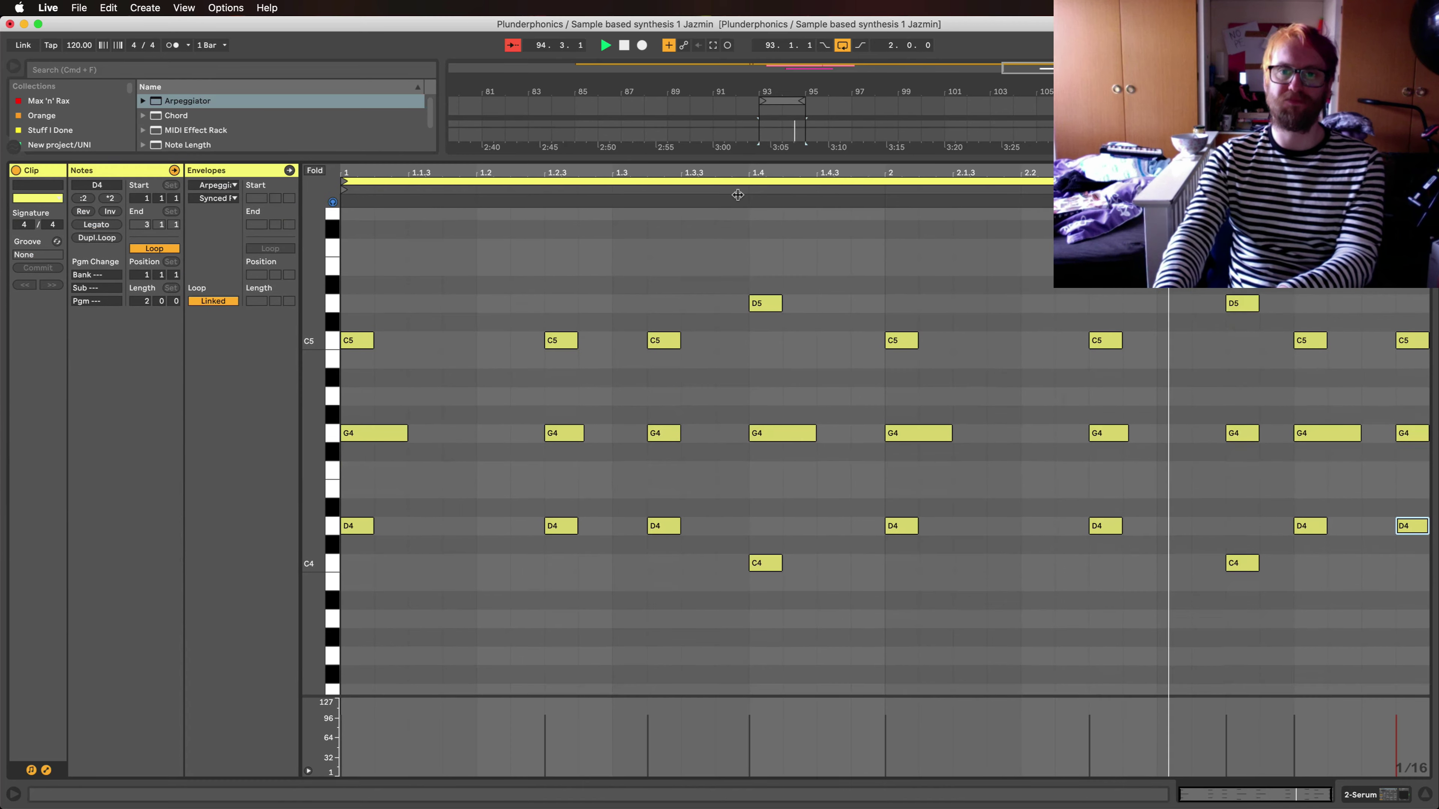
{"action": "key", "text": "super+a"}
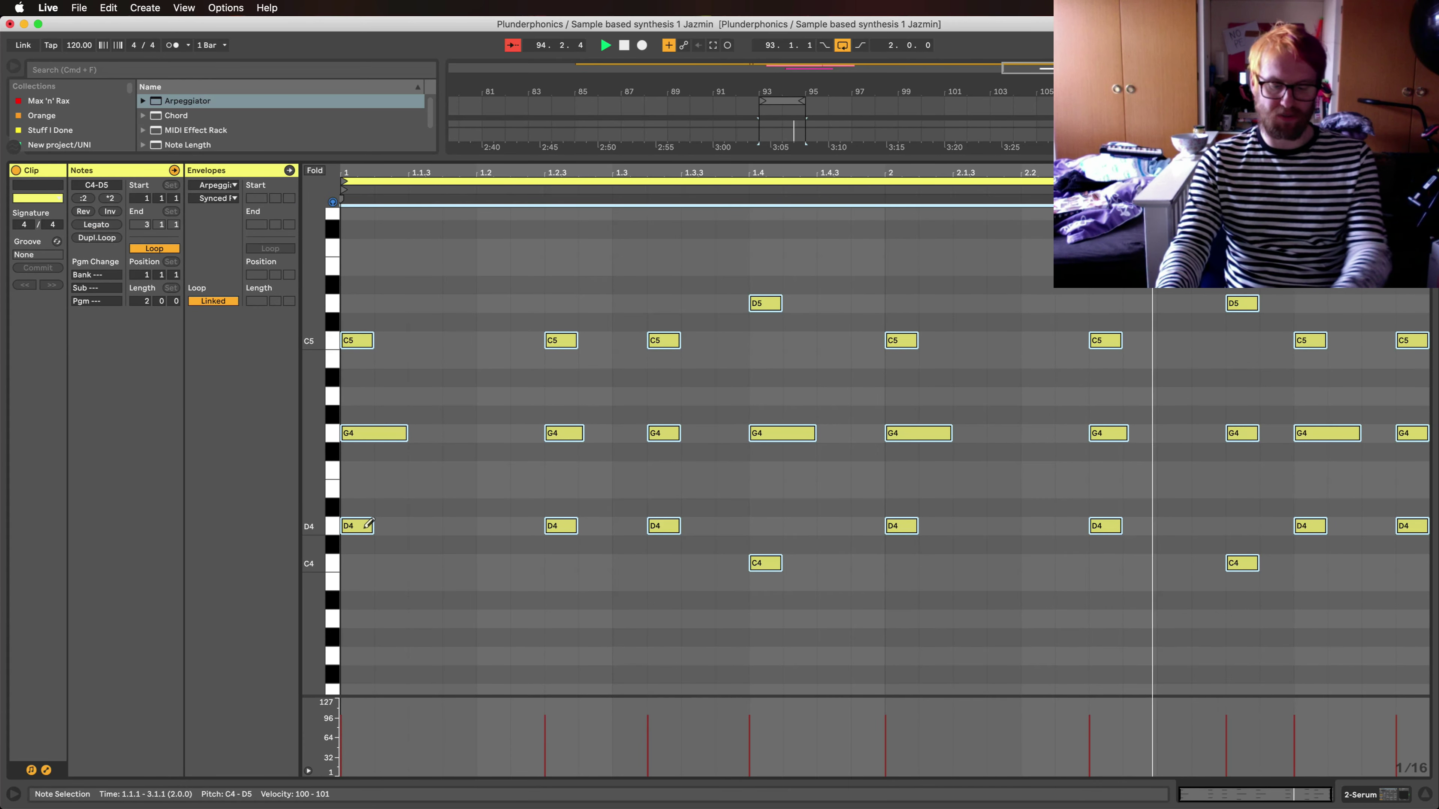
{"action": "left_click", "coordinate": [331, 526]}
{"action": "left_click_drag", "start_coordinate": [324, 558], "coordinate": [330, 562]}
{"action": "key", "text": "shift+Right"}
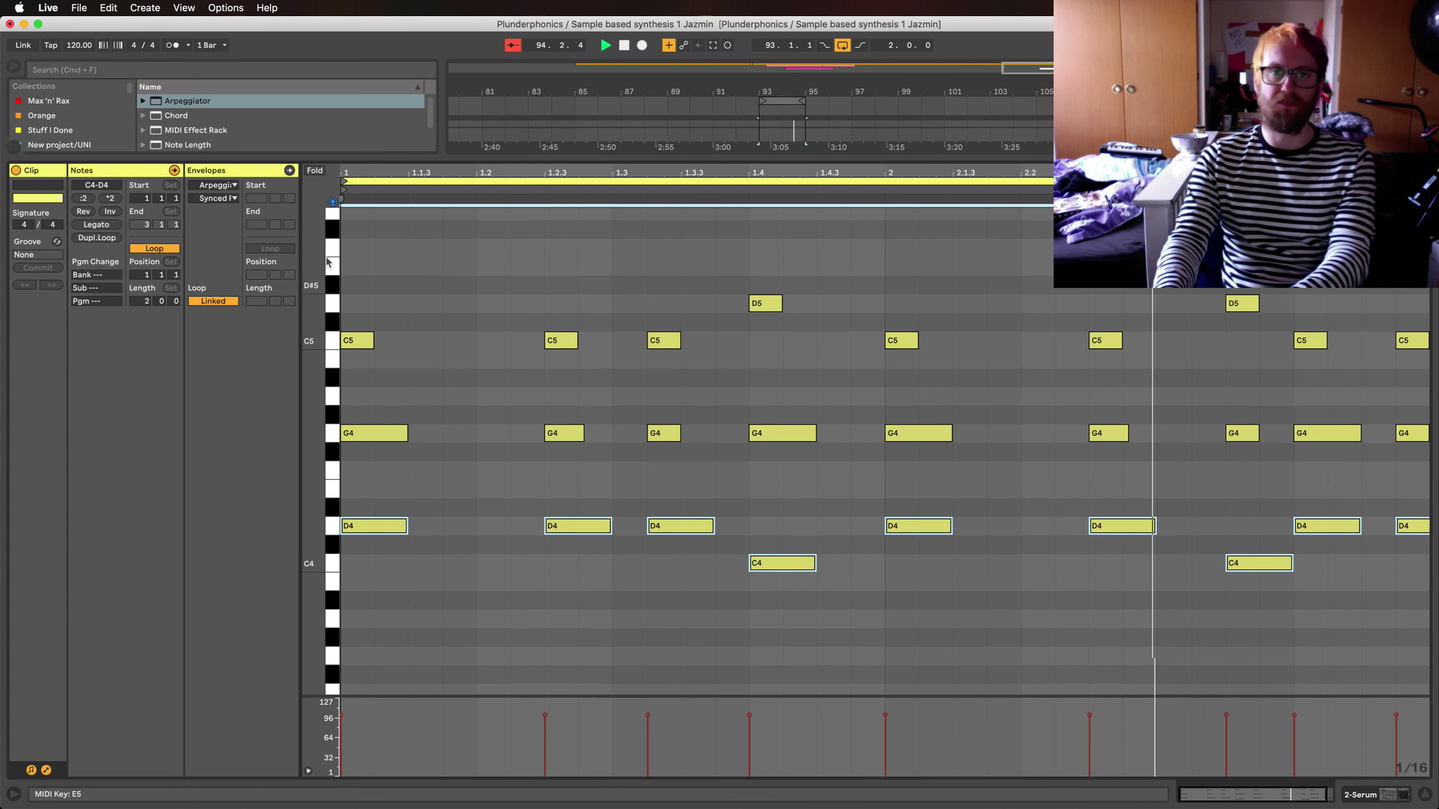
Step: Lengthen all the C5 and D5 notes in the clip by one sixteenth
{"action": "left_click_drag", "start_coordinate": [331, 343], "coordinate": [337, 288]}
{"action": "key", "text": "shift+Right"}
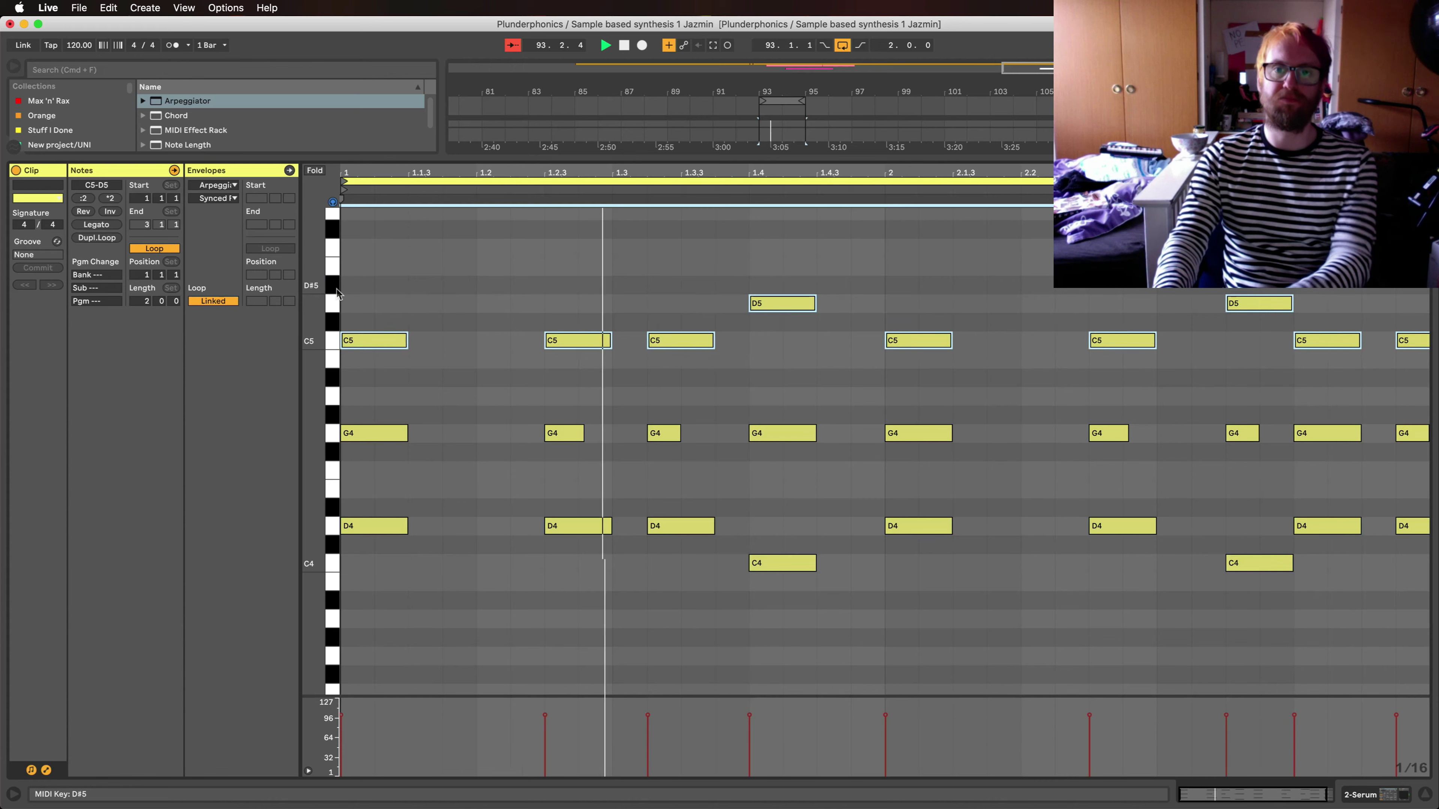
{"action": "scroll", "coordinate": [793, 470], "scroll_direction": "down", "scroll_amount": 1}
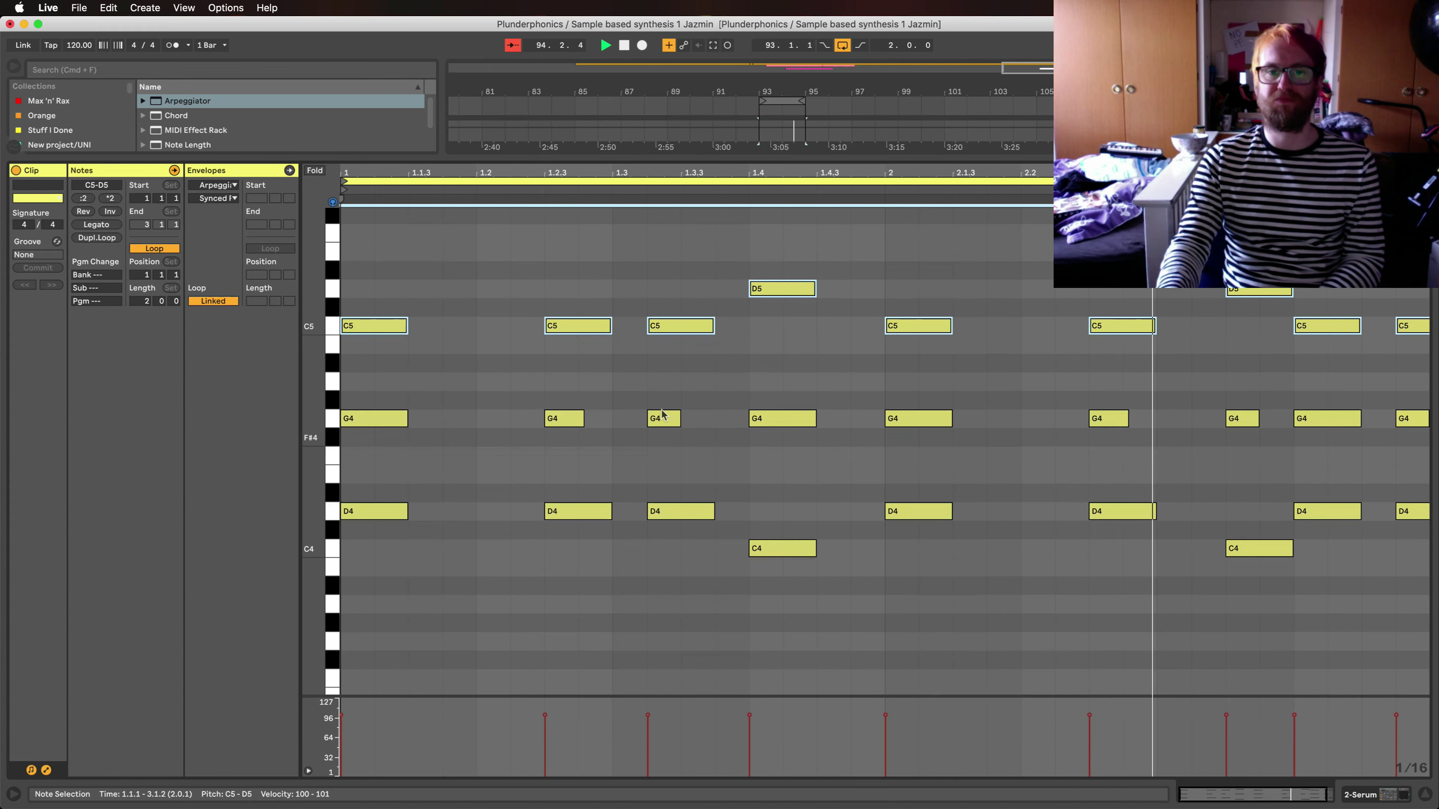
Step: Reopen the Serum window from the track's devices and set the Env 1 release to 580 ms
{"action": "left_click", "coordinate": [1354, 797]}
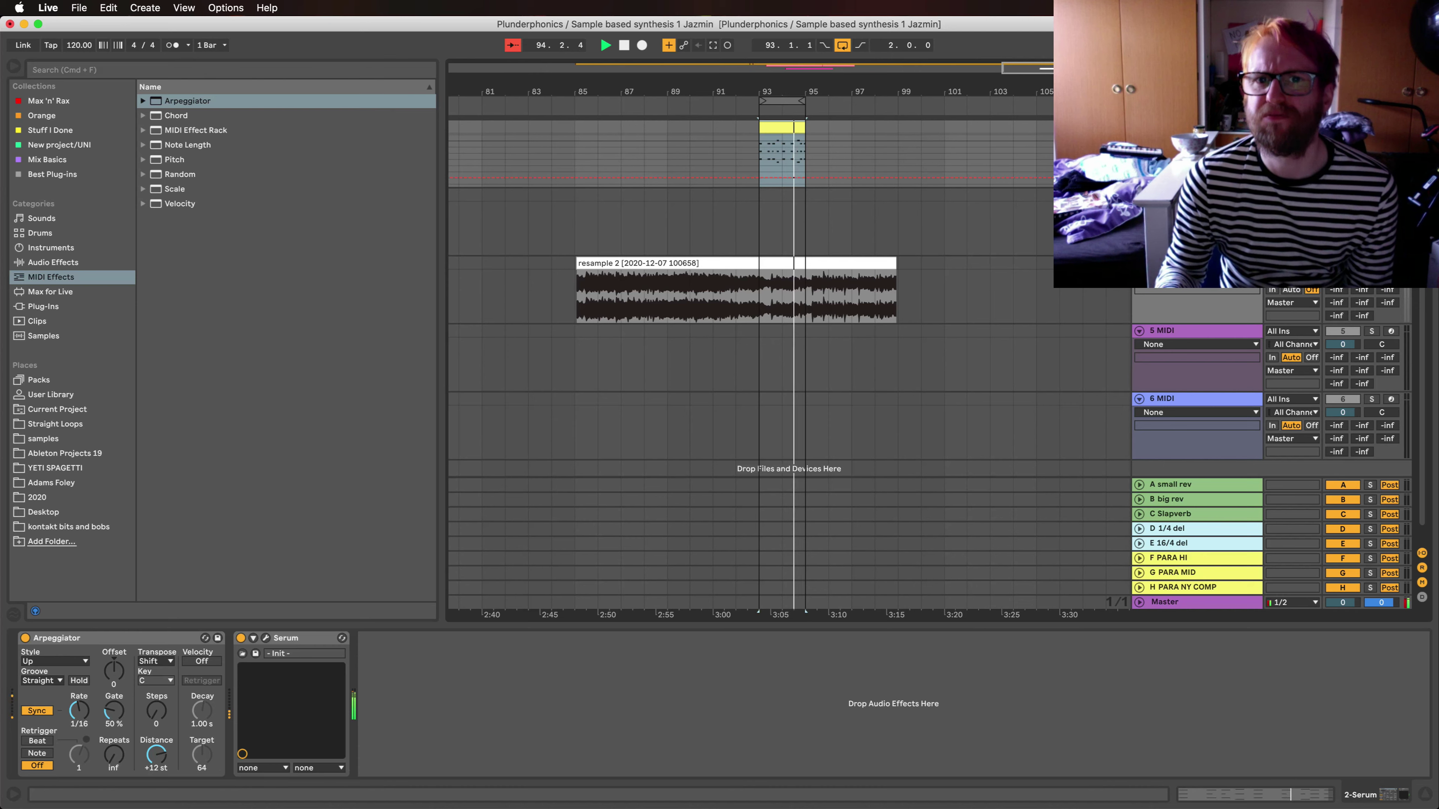
{"action": "left_click", "coordinate": [268, 640]}
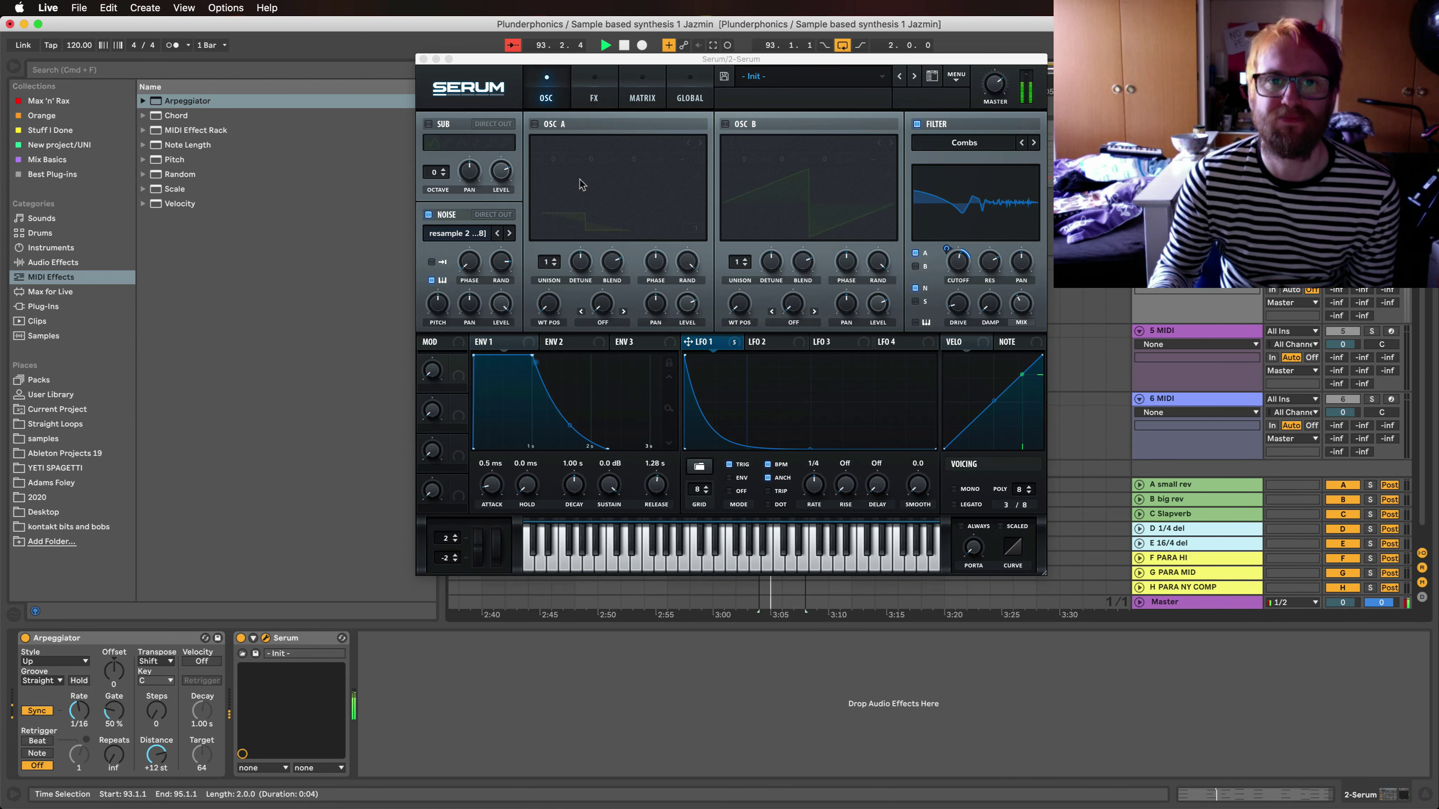
{"action": "left_click_drag", "start_coordinate": [654, 487], "coordinate": [646, 490]}
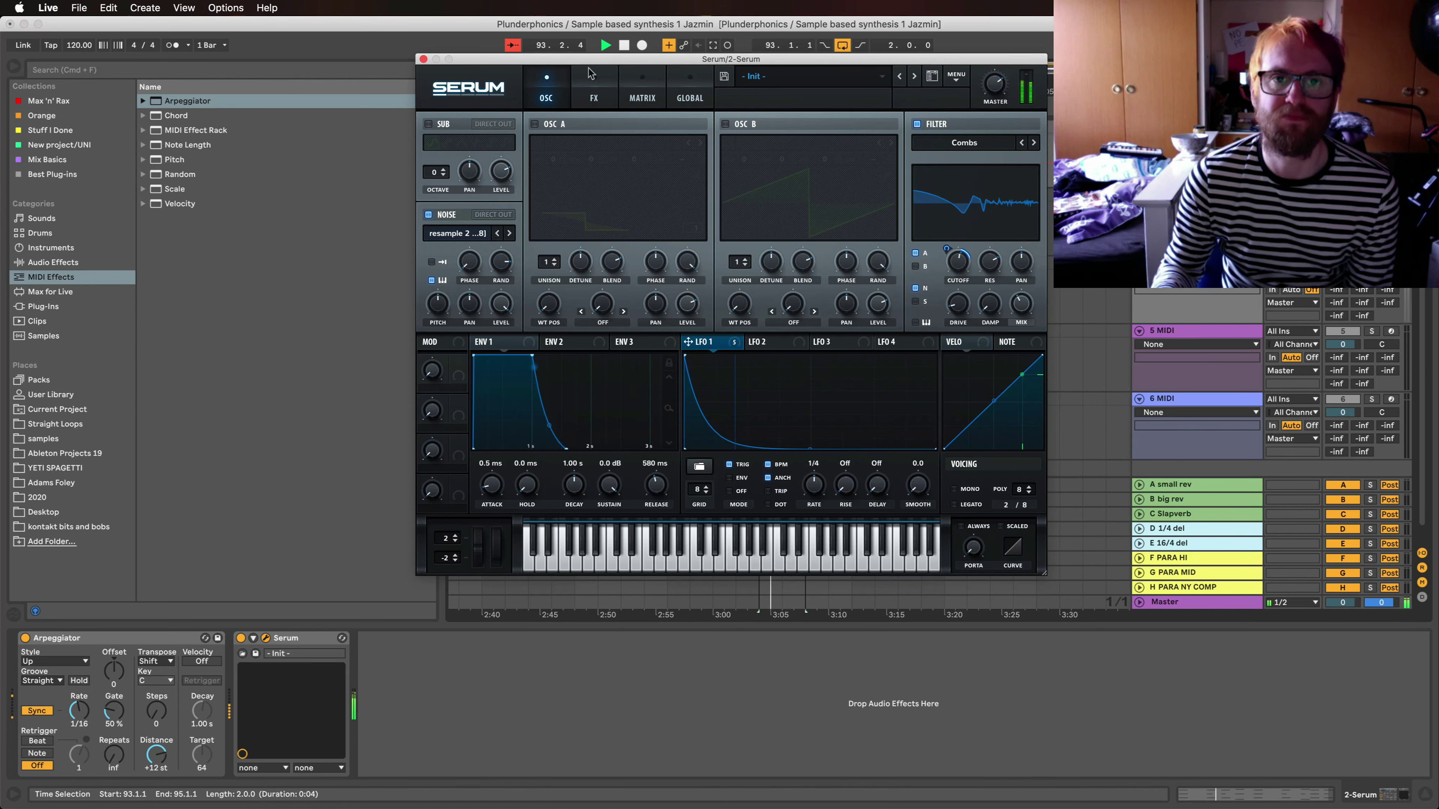
Step: Adjust the mix levels of Serum's delay, compressor and flanger effects
{"action": "left_click", "coordinate": [593, 81]}
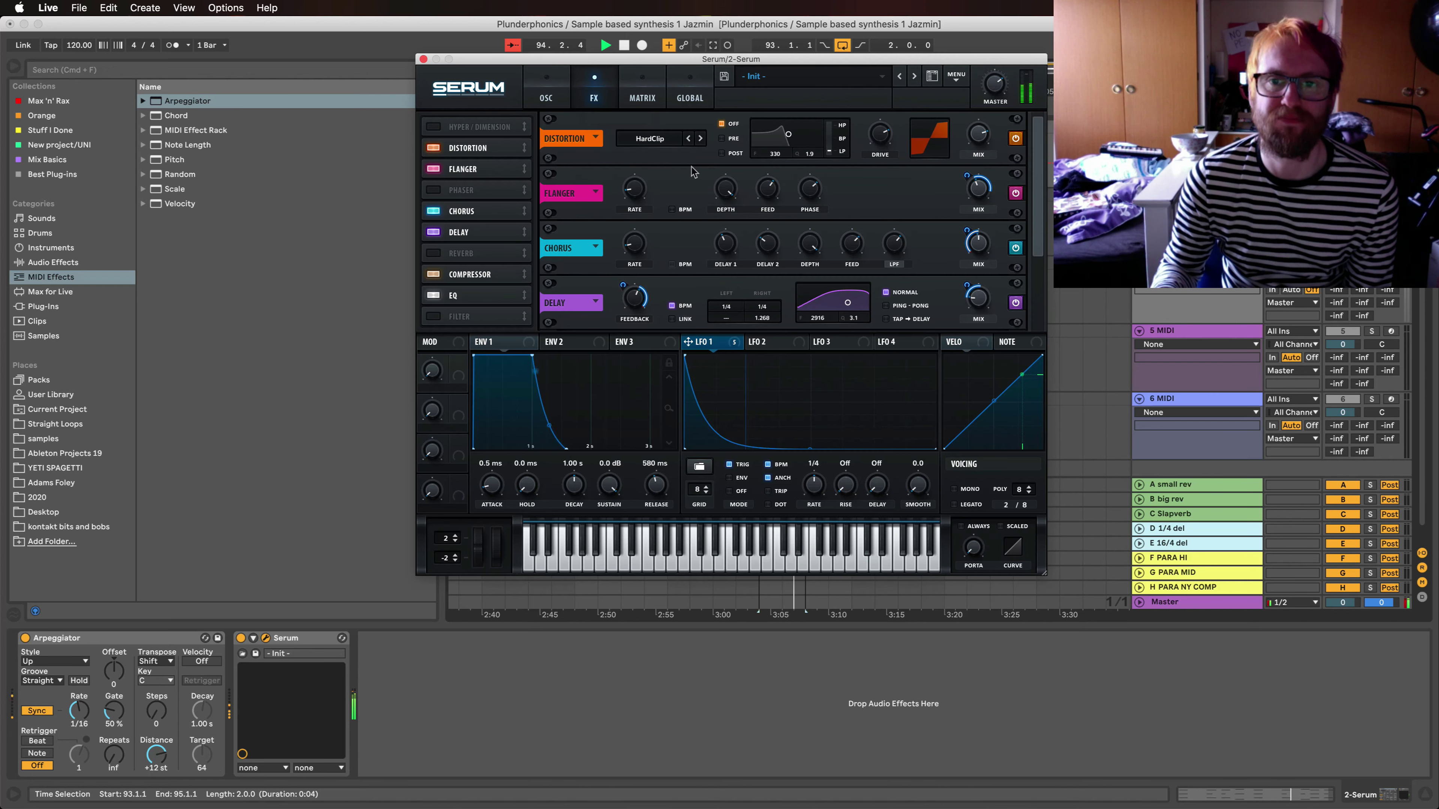
{"action": "mouse_move", "coordinate": [979, 307]}
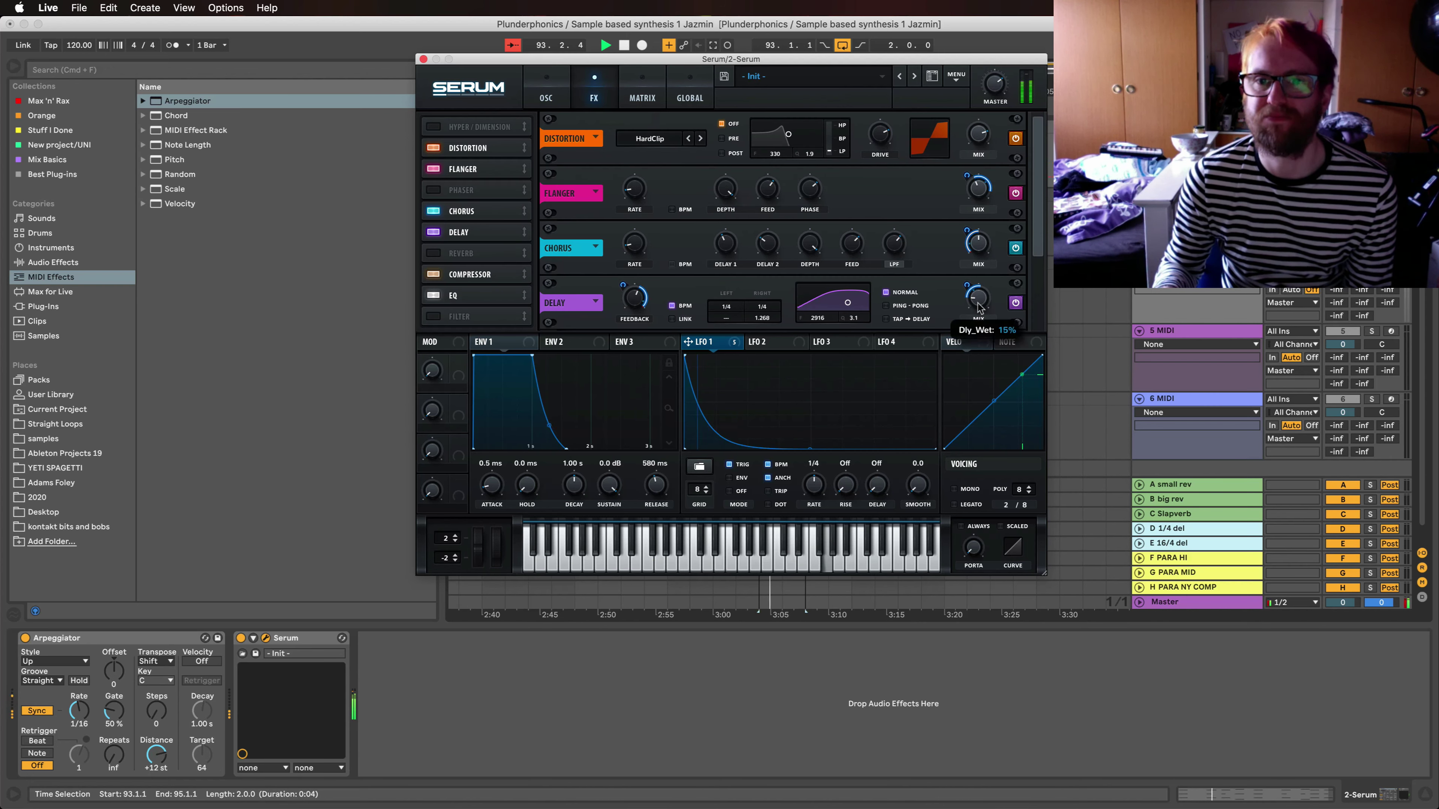
{"action": "left_click_drag", "start_coordinate": [1037, 252], "coordinate": [1028, 326]}
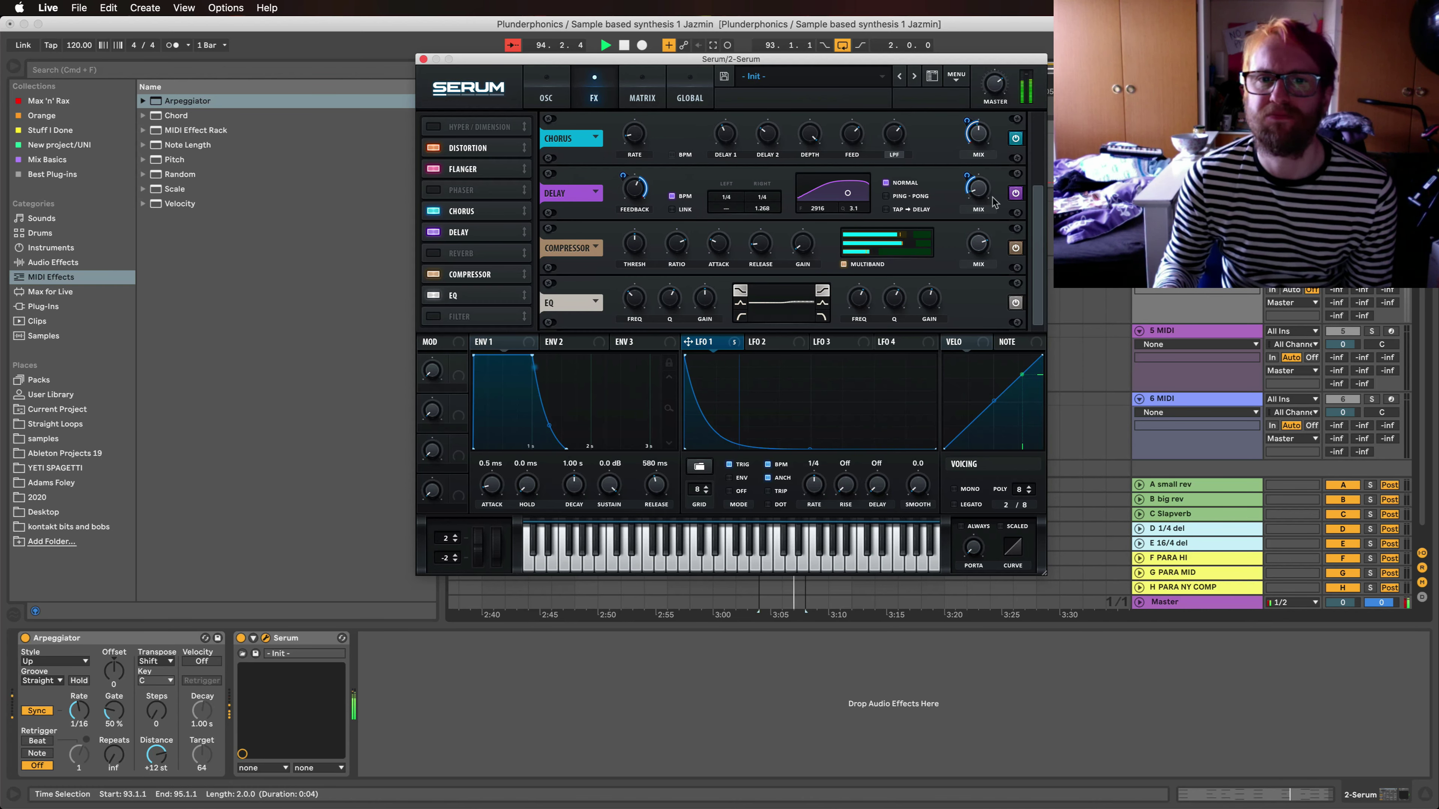
{"action": "left_click_drag", "start_coordinate": [979, 245], "coordinate": [1043, 158]}
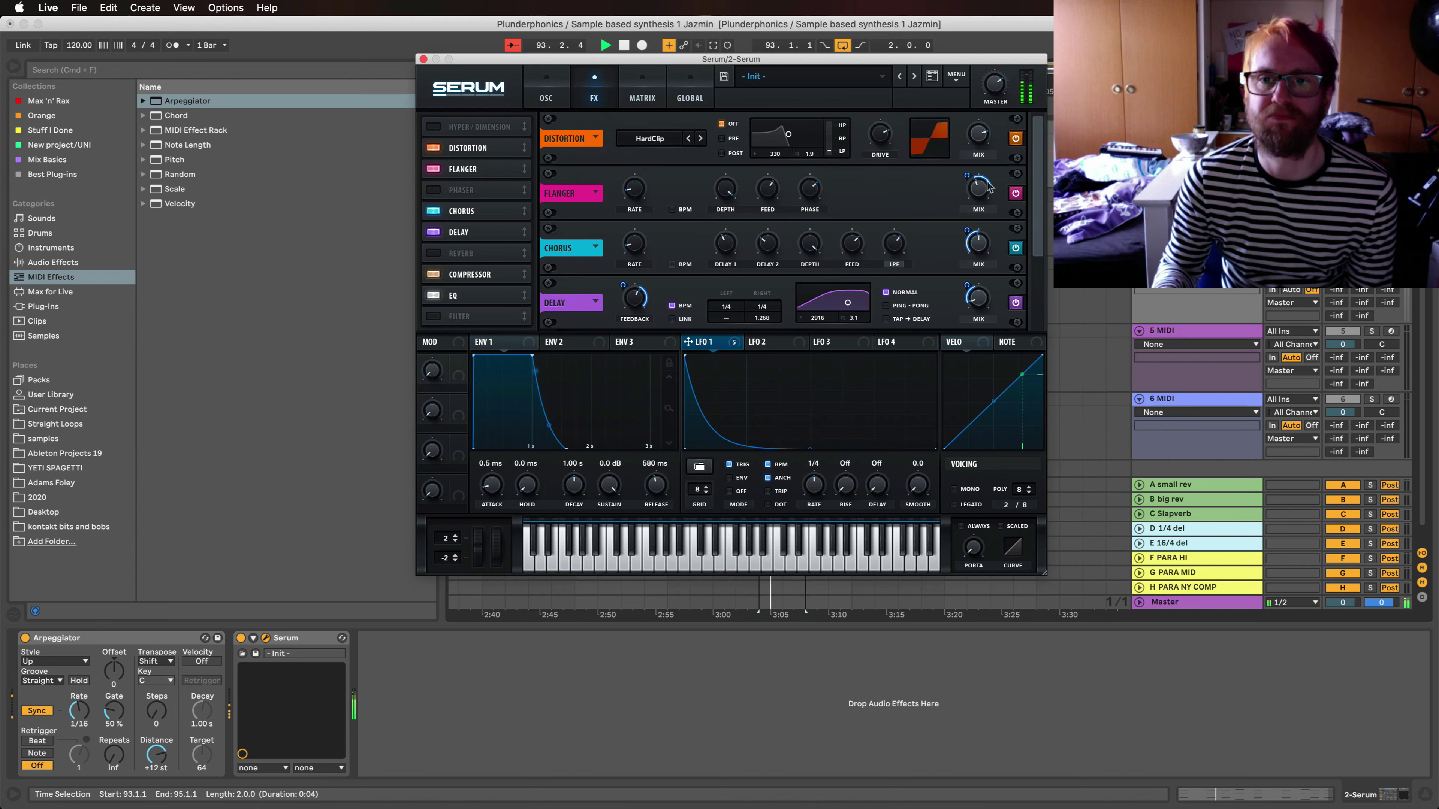
{"action": "mouse_move", "coordinate": [976, 195]}
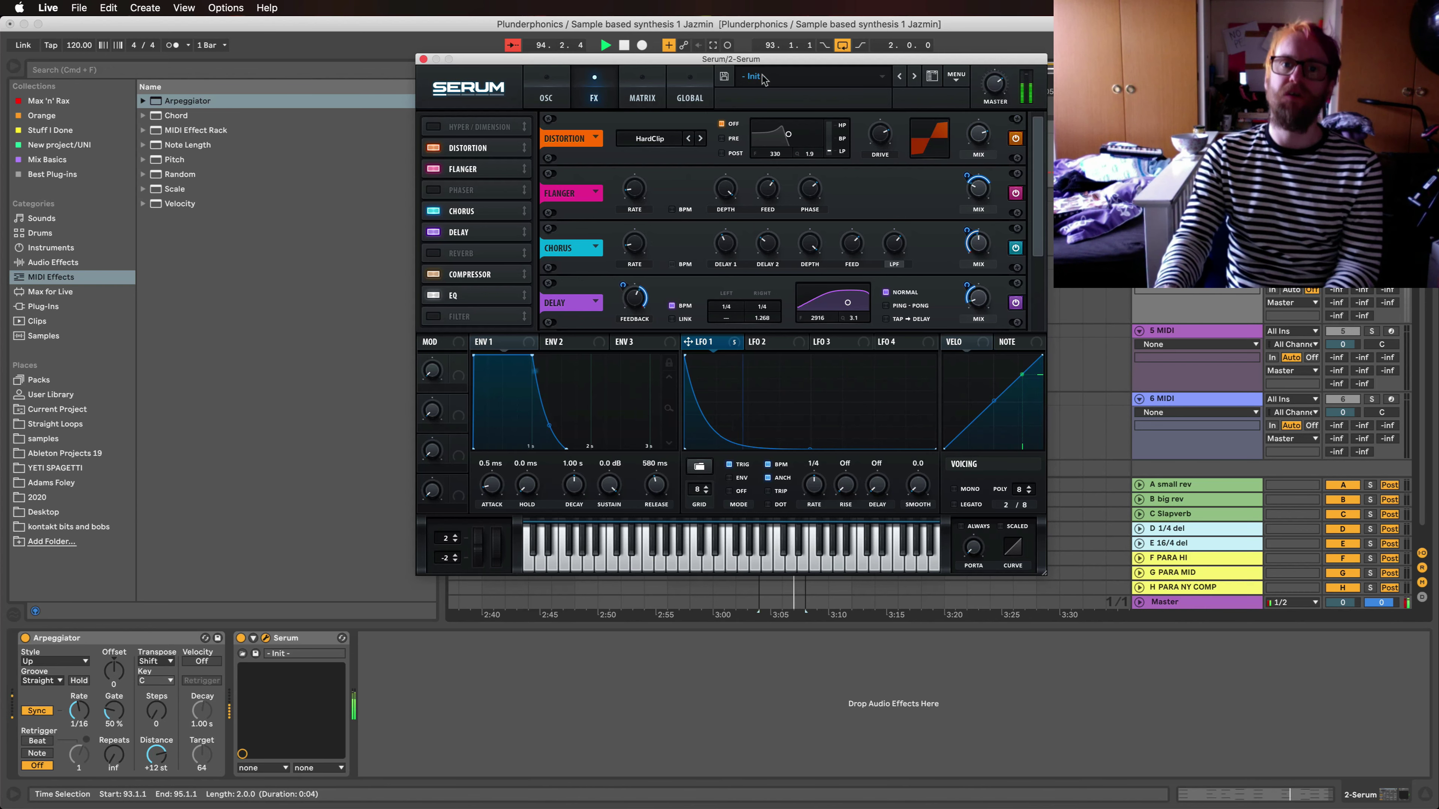
Step: Save the Serum sound as a preset named JBean 2 in the Plunder folder
{"action": "left_click", "coordinate": [725, 77]}
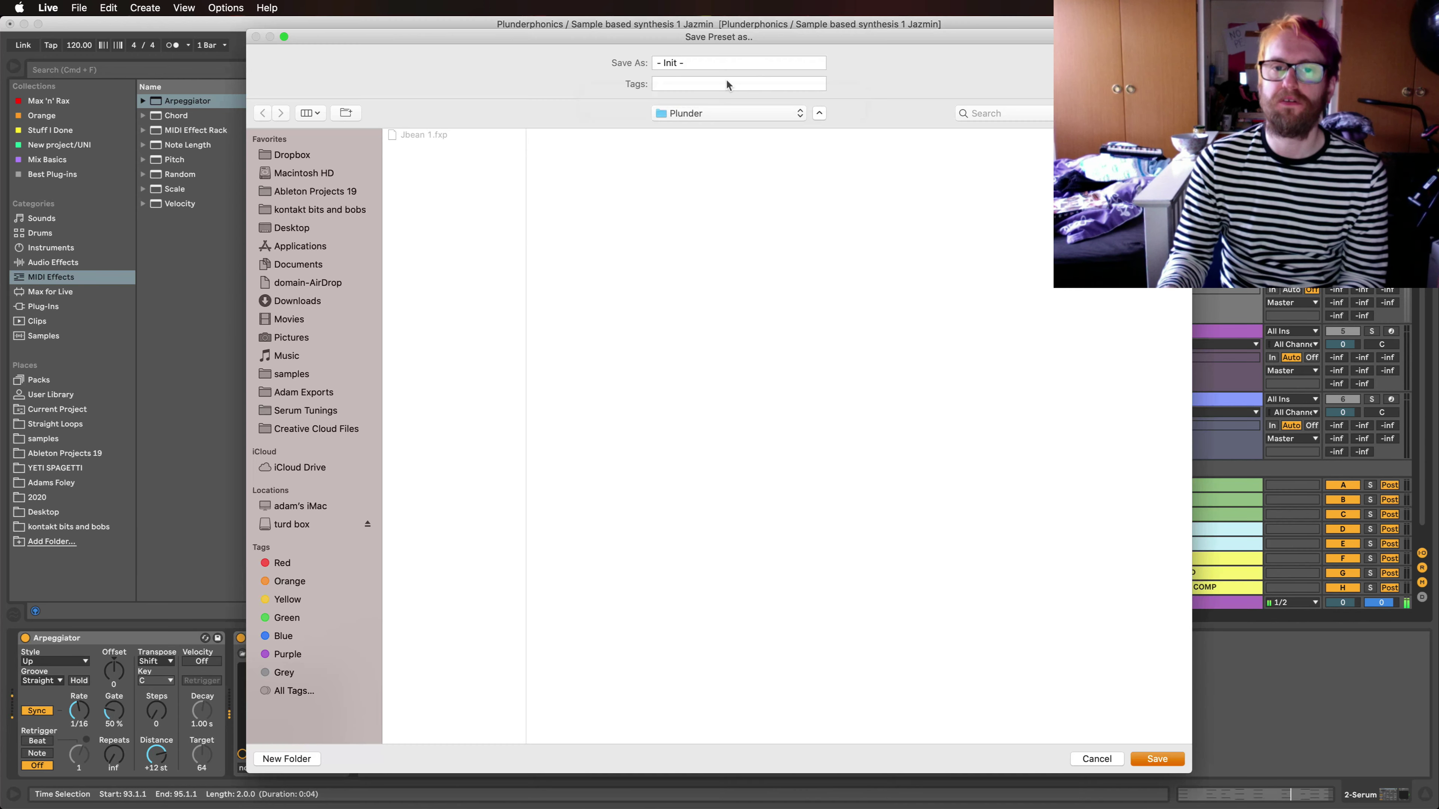
{"action": "left_click", "coordinate": [733, 63]}
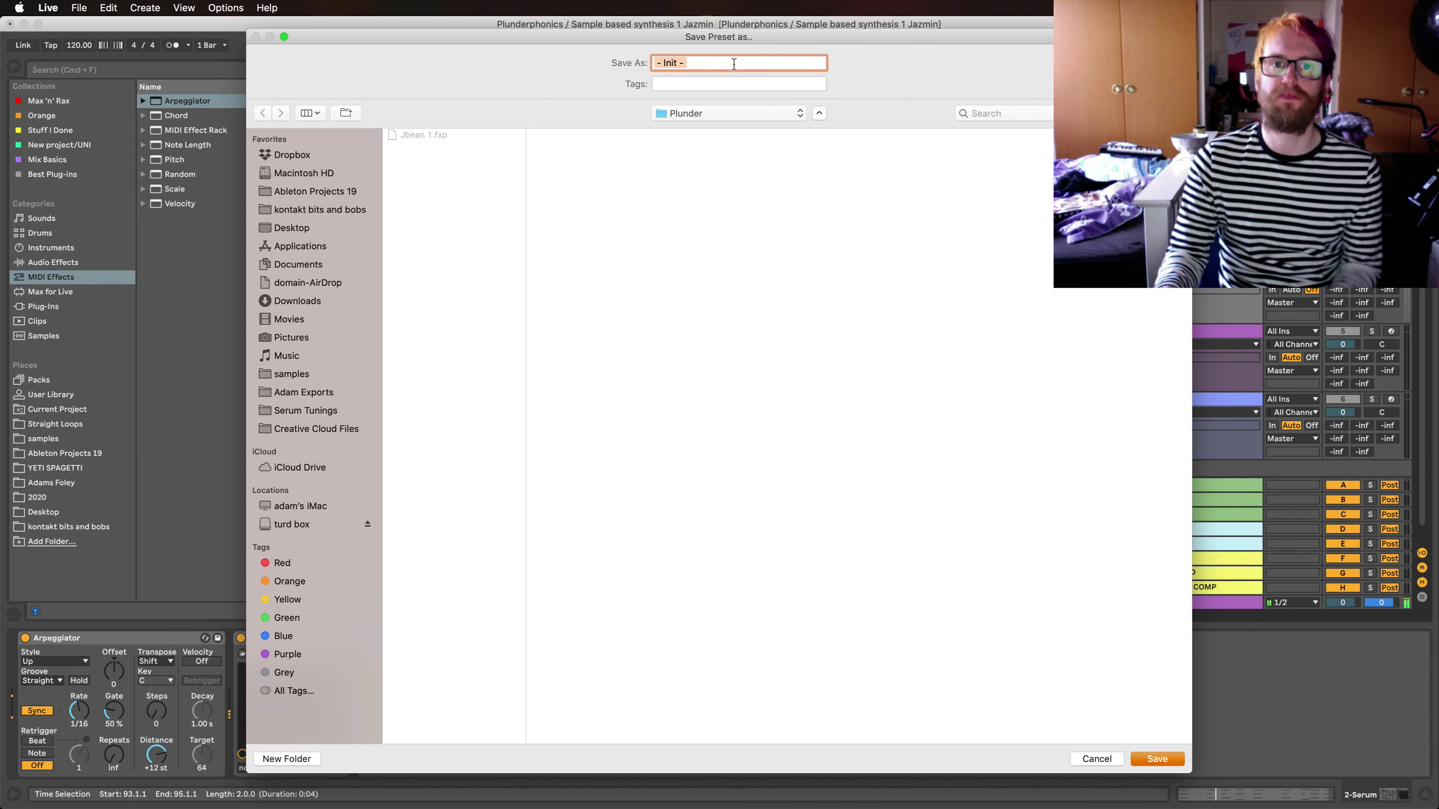
{"action": "type", "text": "JBean 2"}
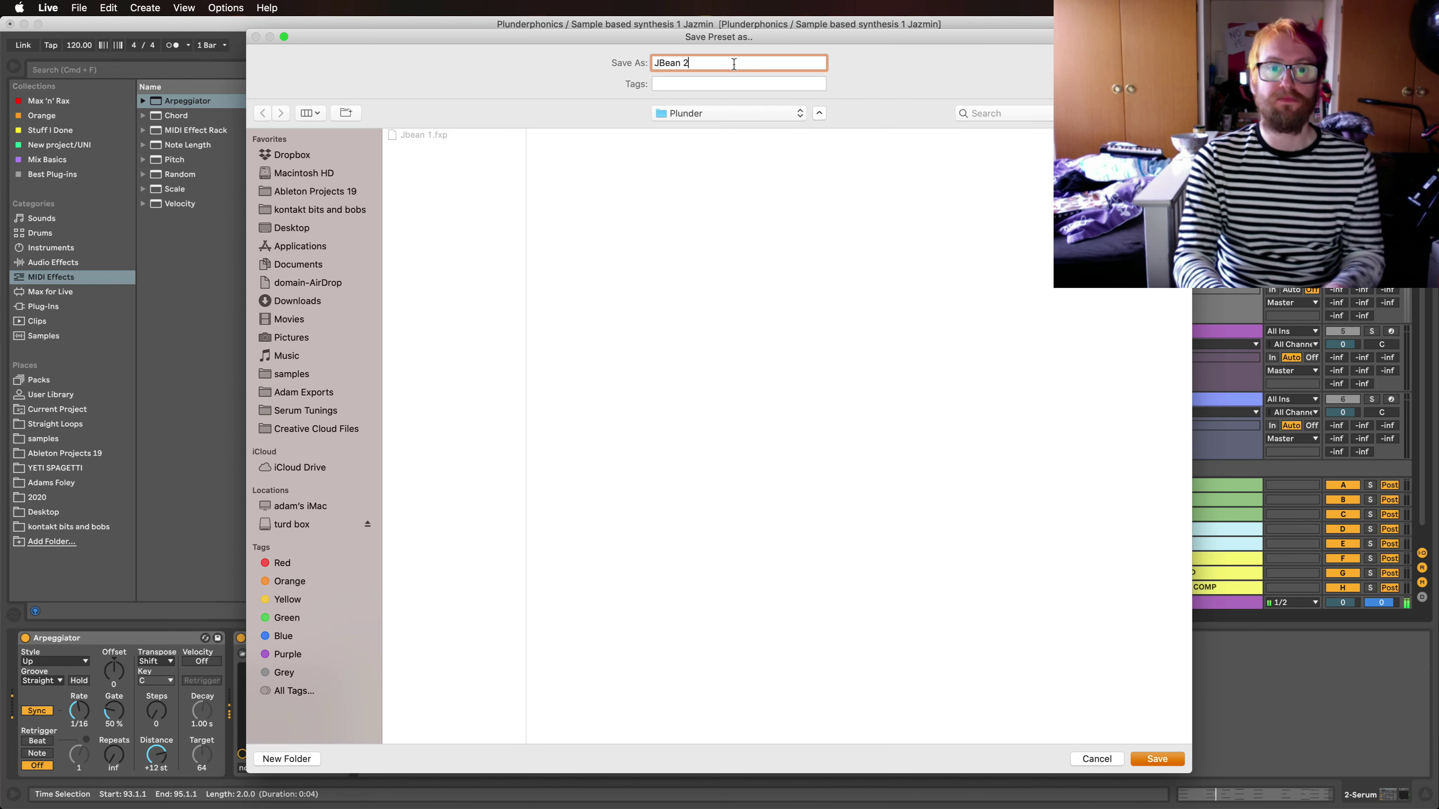
{"action": "key", "text": "Return"}
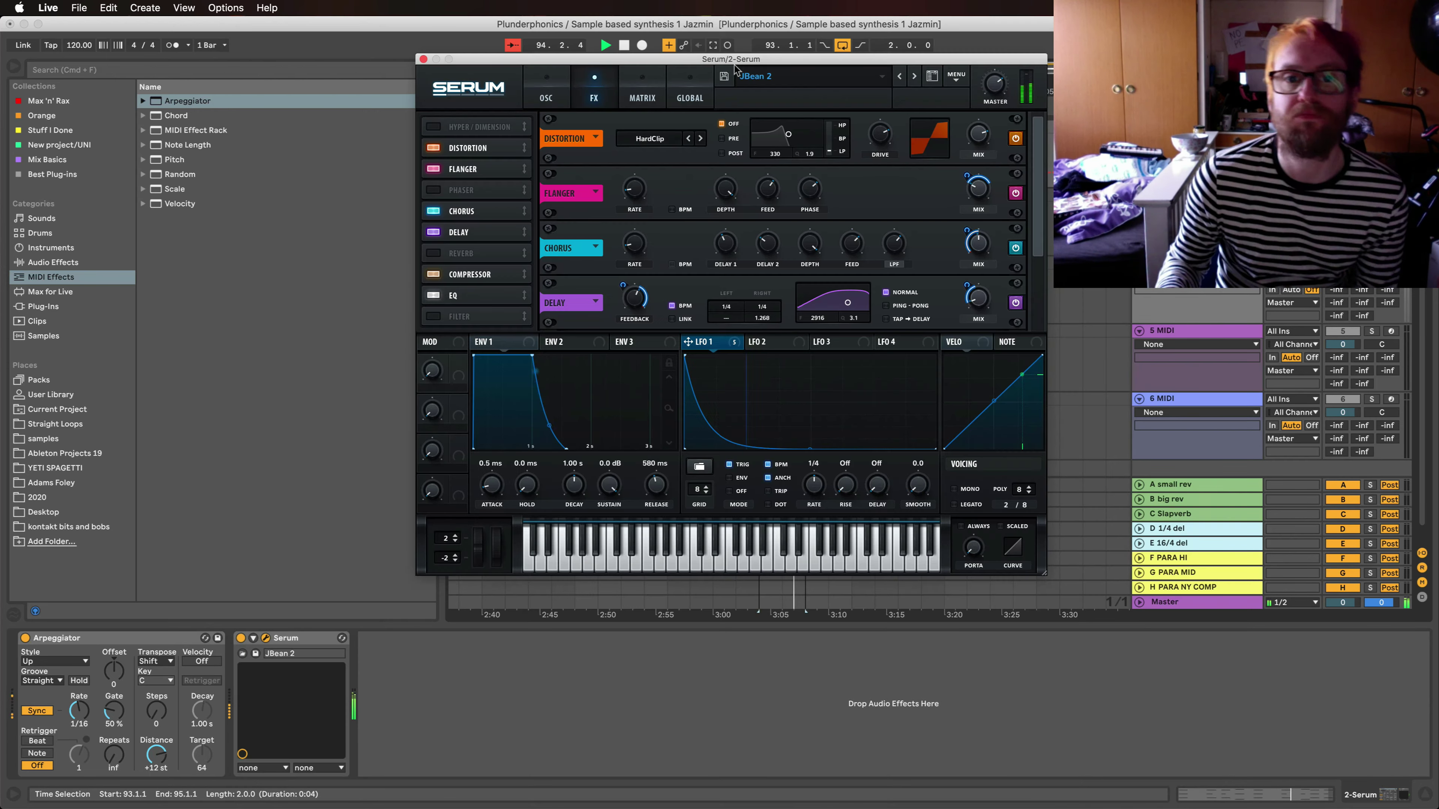